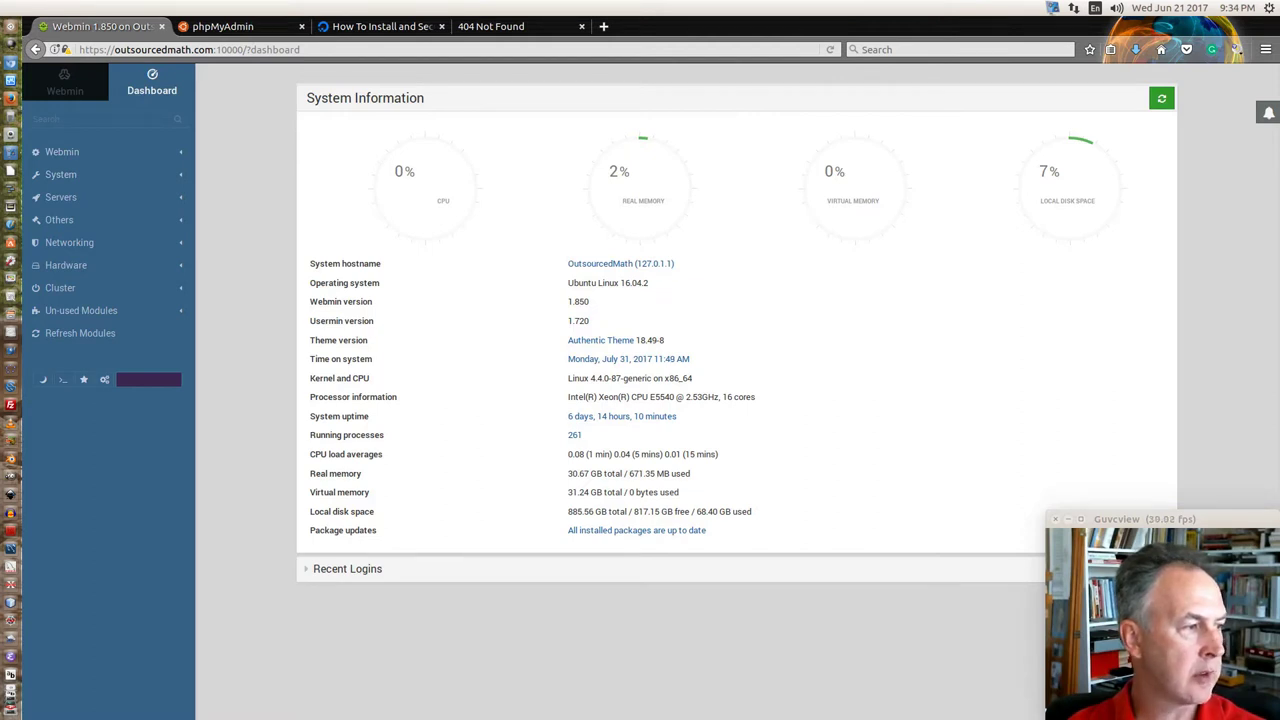
Install the packages php-mbstring, php-gettext and php7.0-mcrypt from APT, then return to the Software Packages index.
left_click(67, 178)
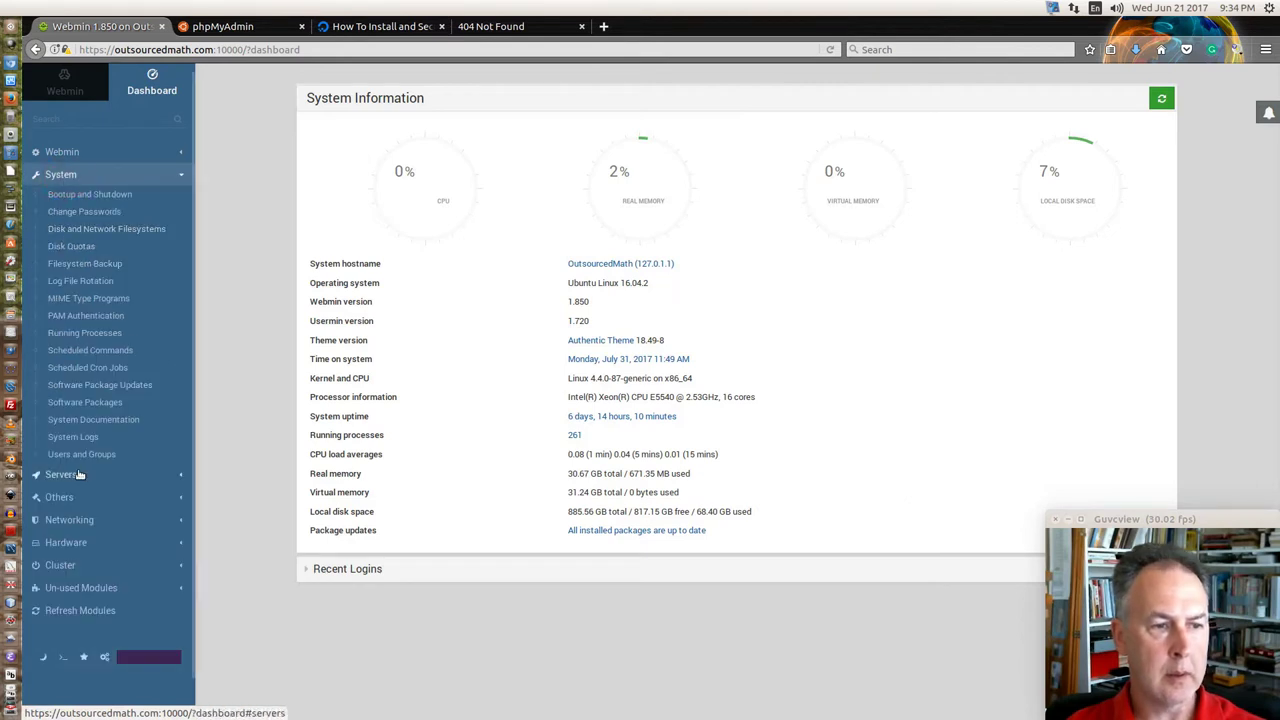
left_click(91, 403)
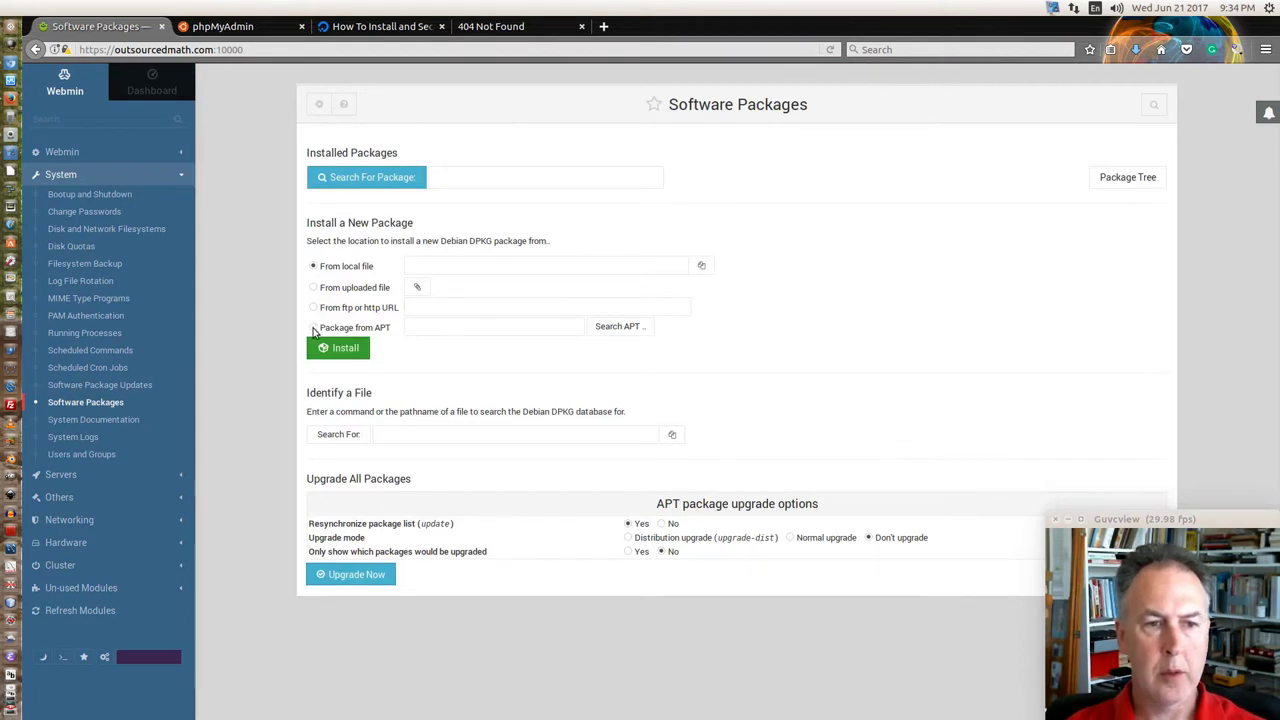
right_click(464, 328)
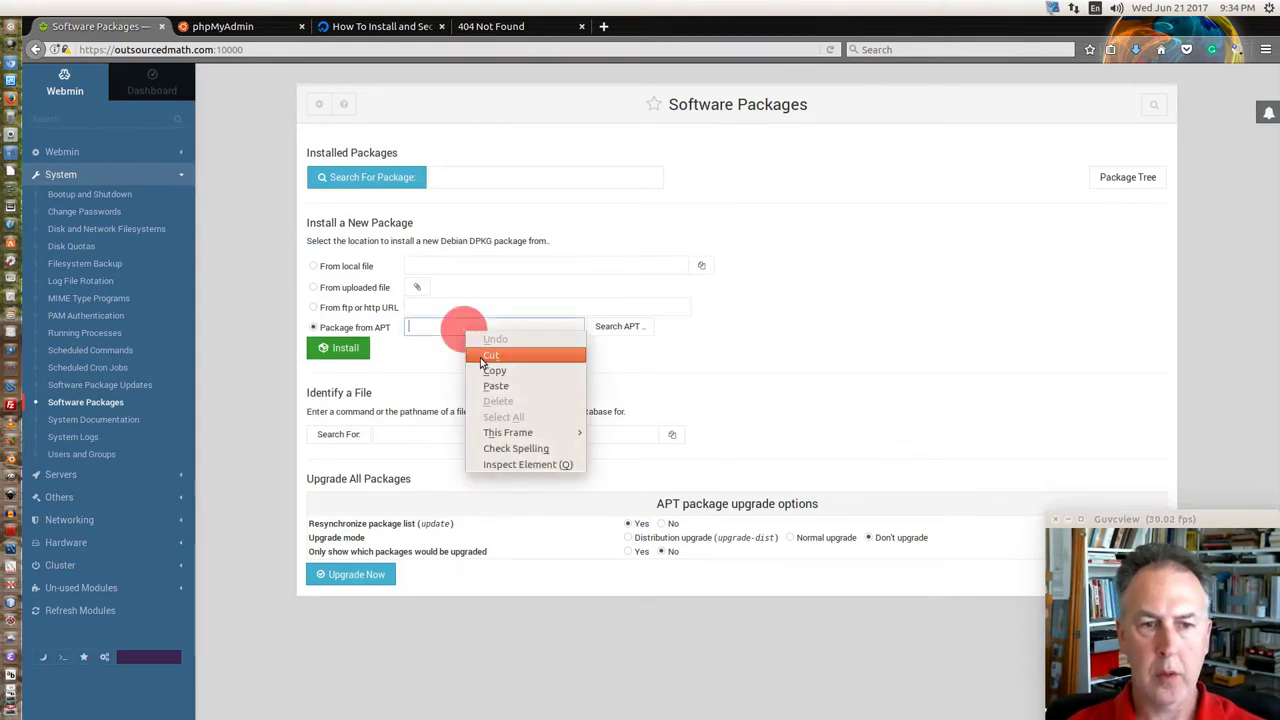
left_click(495, 385)
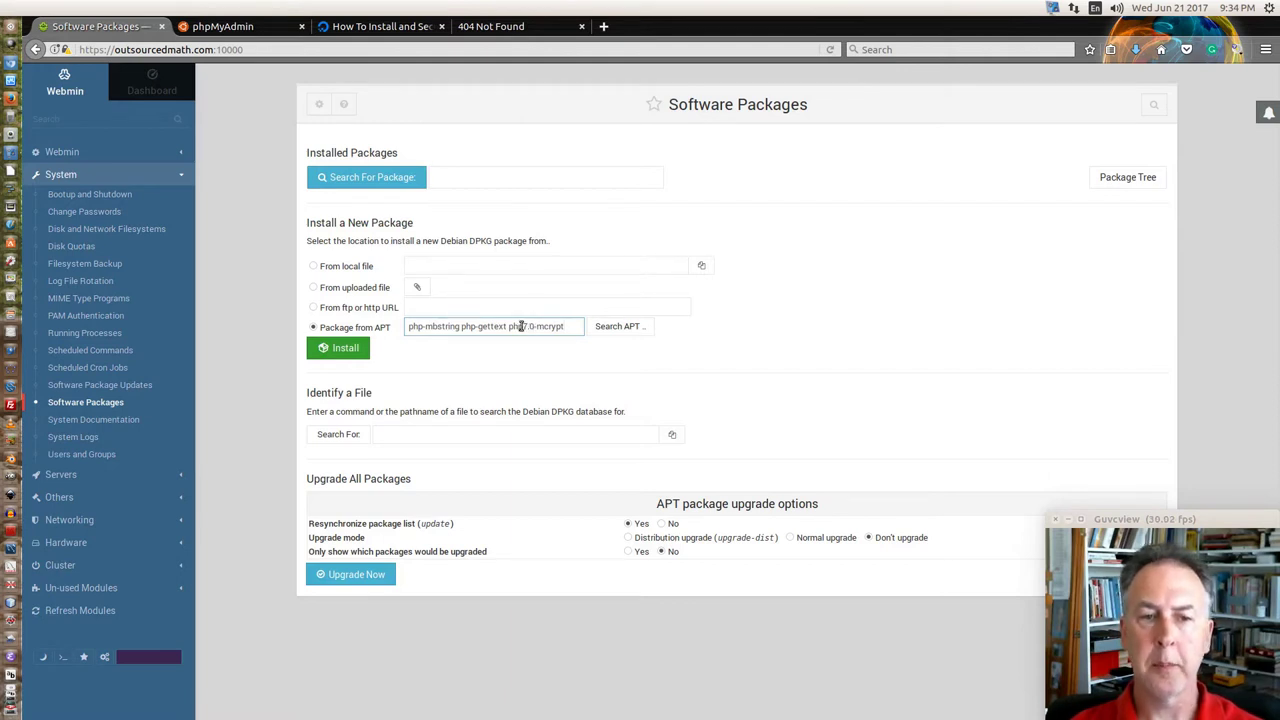
left_click(335, 349)
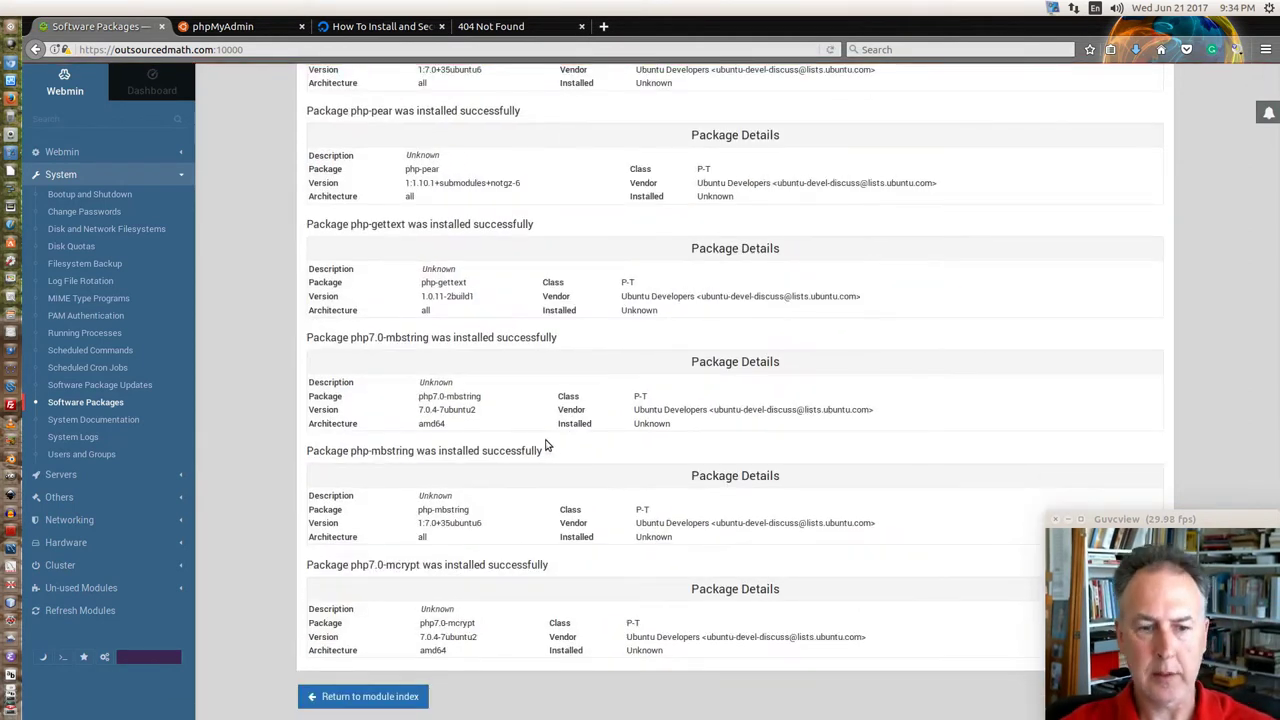
left_click(388, 698)
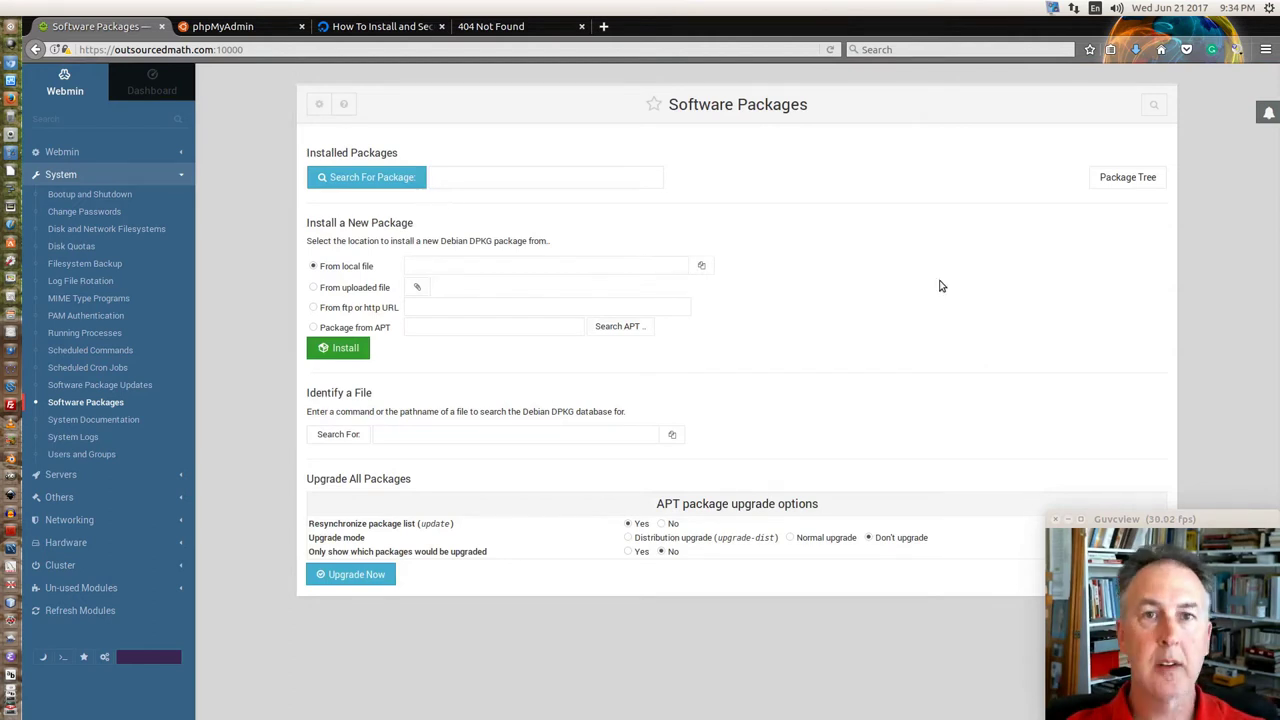
Search APT for phpMyAdmin and choose the phpmyadmin package for installation.
left_click(620, 329)
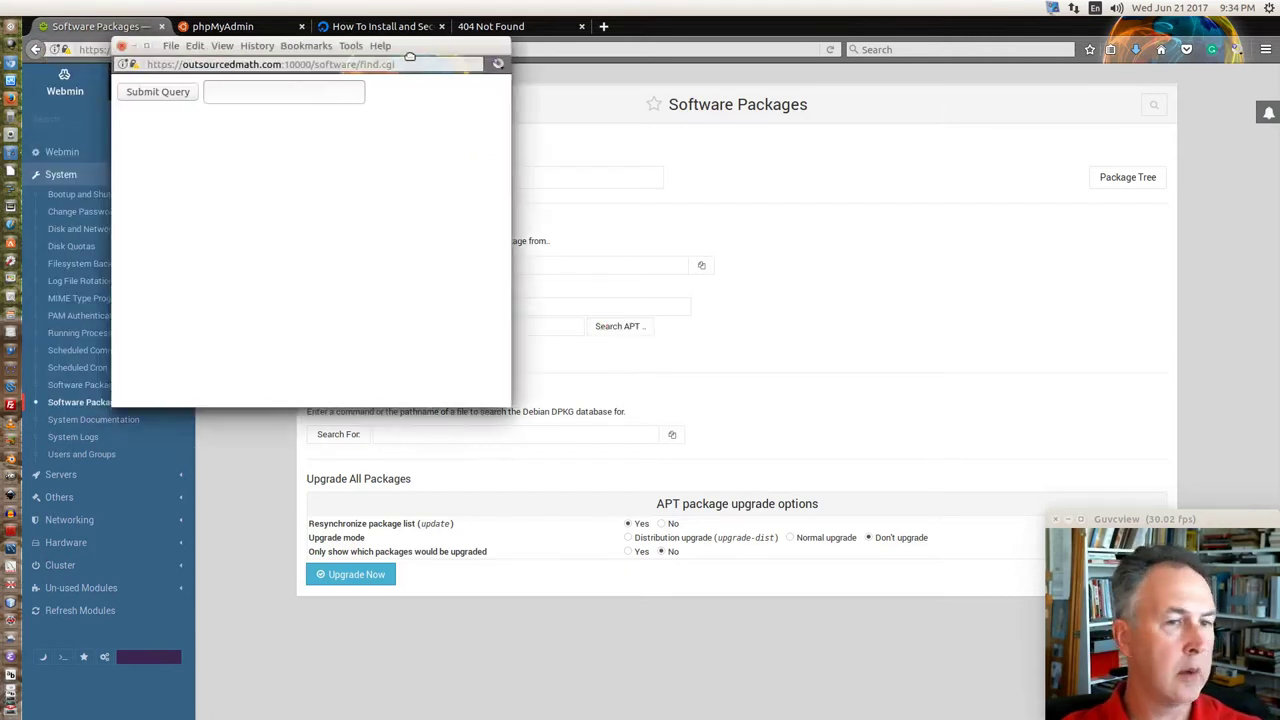
left_click_drag(371, 52, 887, 141)
left_click(831, 183)
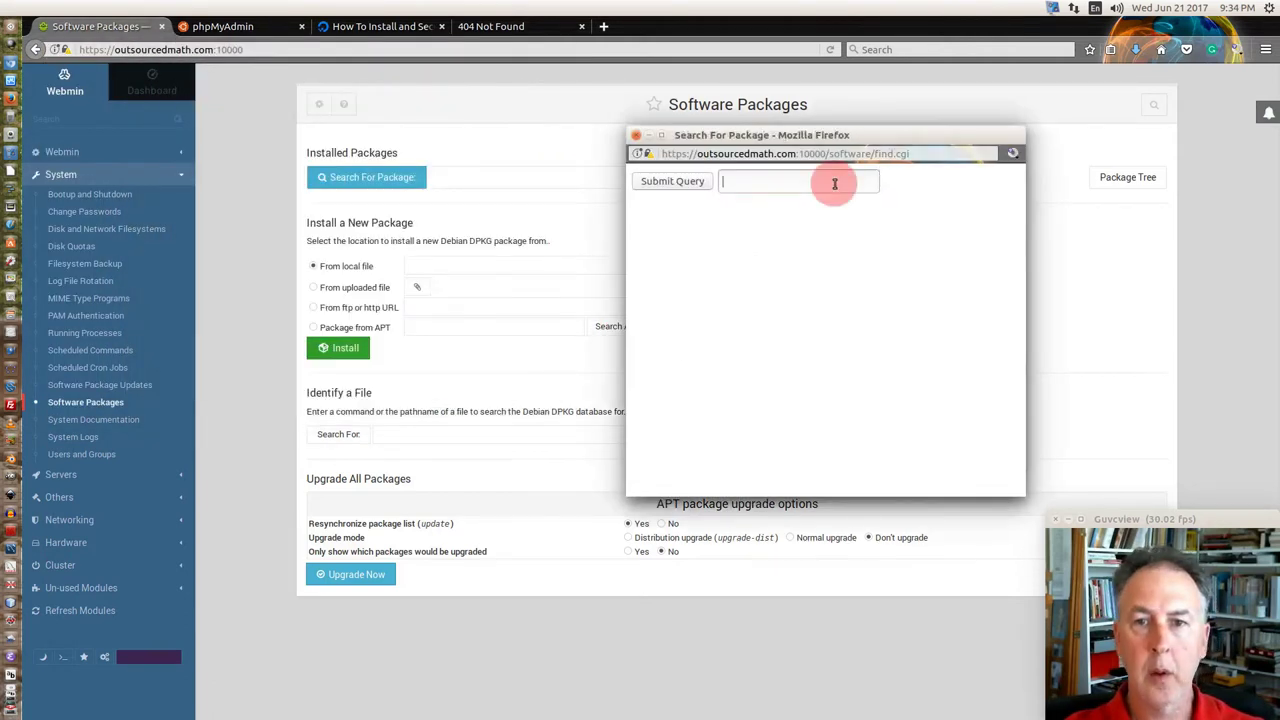
type("php")
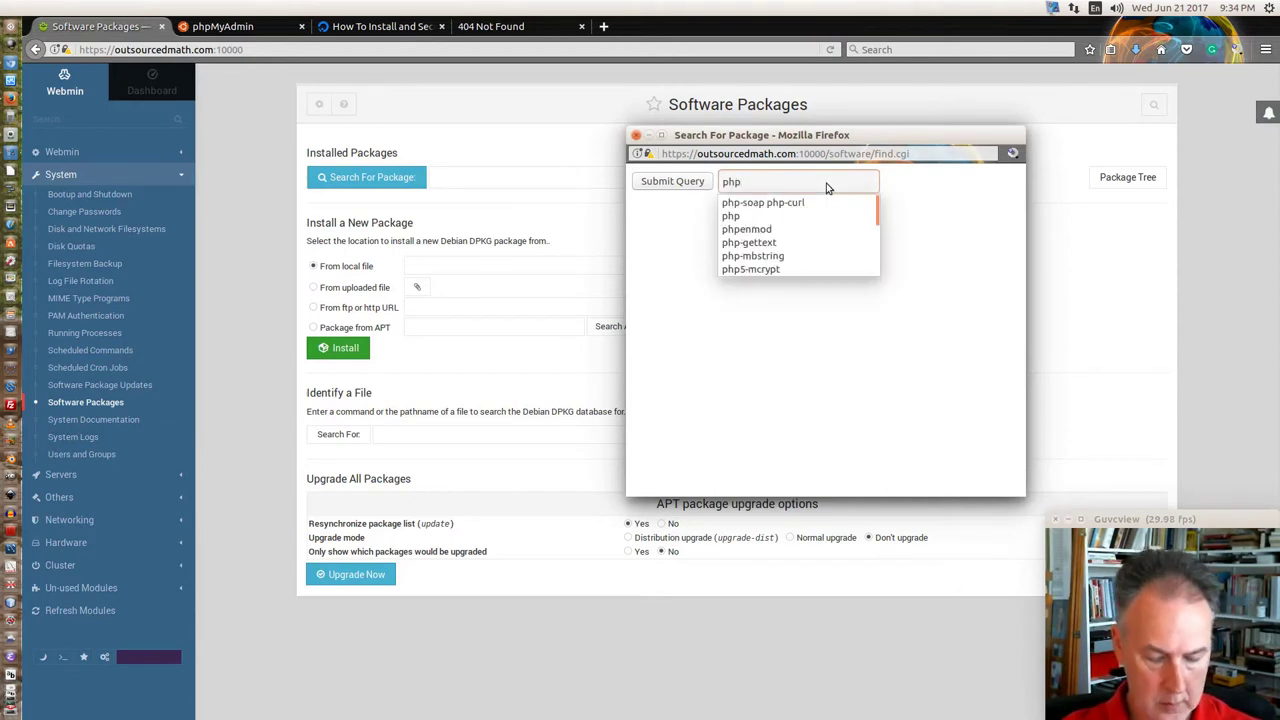
type("My")
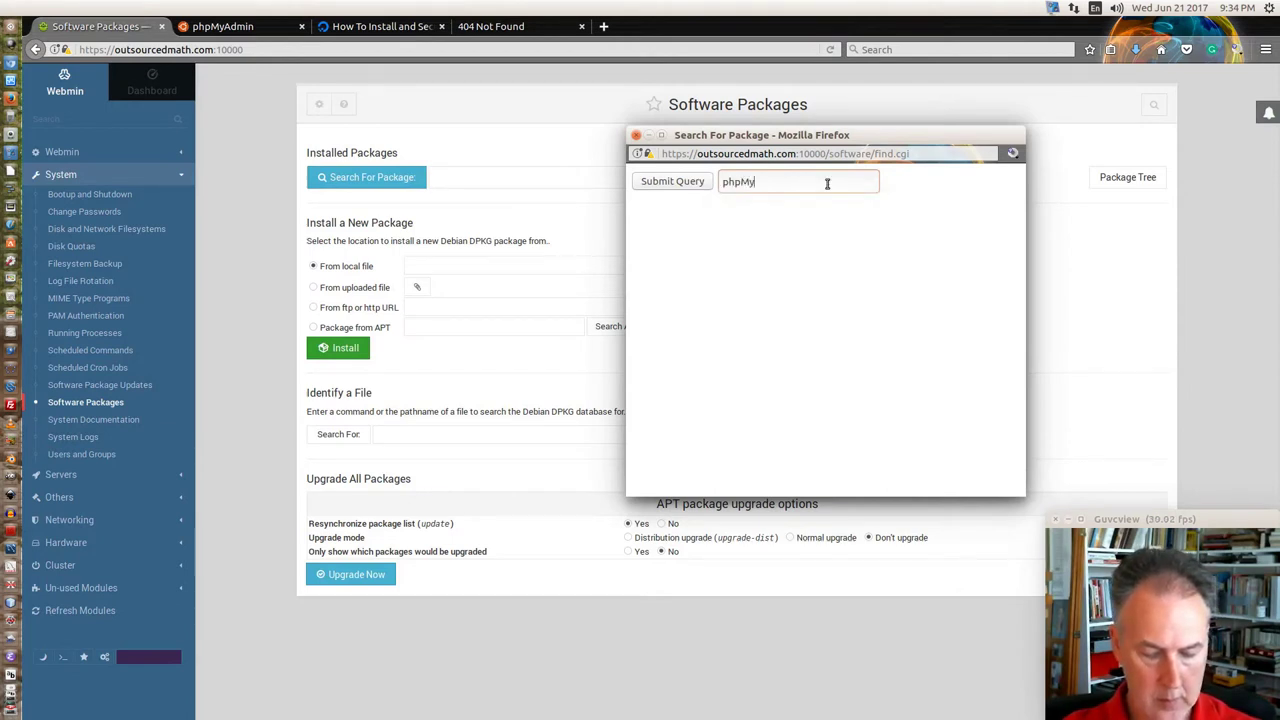
type("Admin")
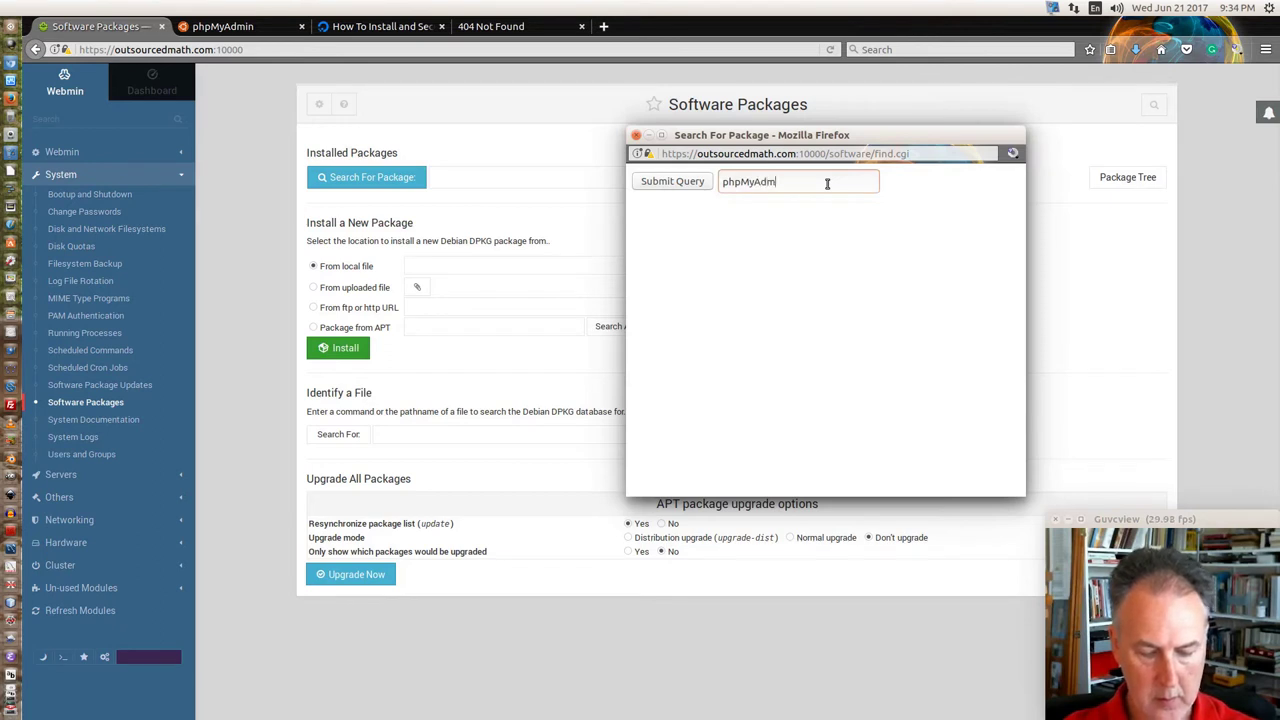
left_click(661, 181)
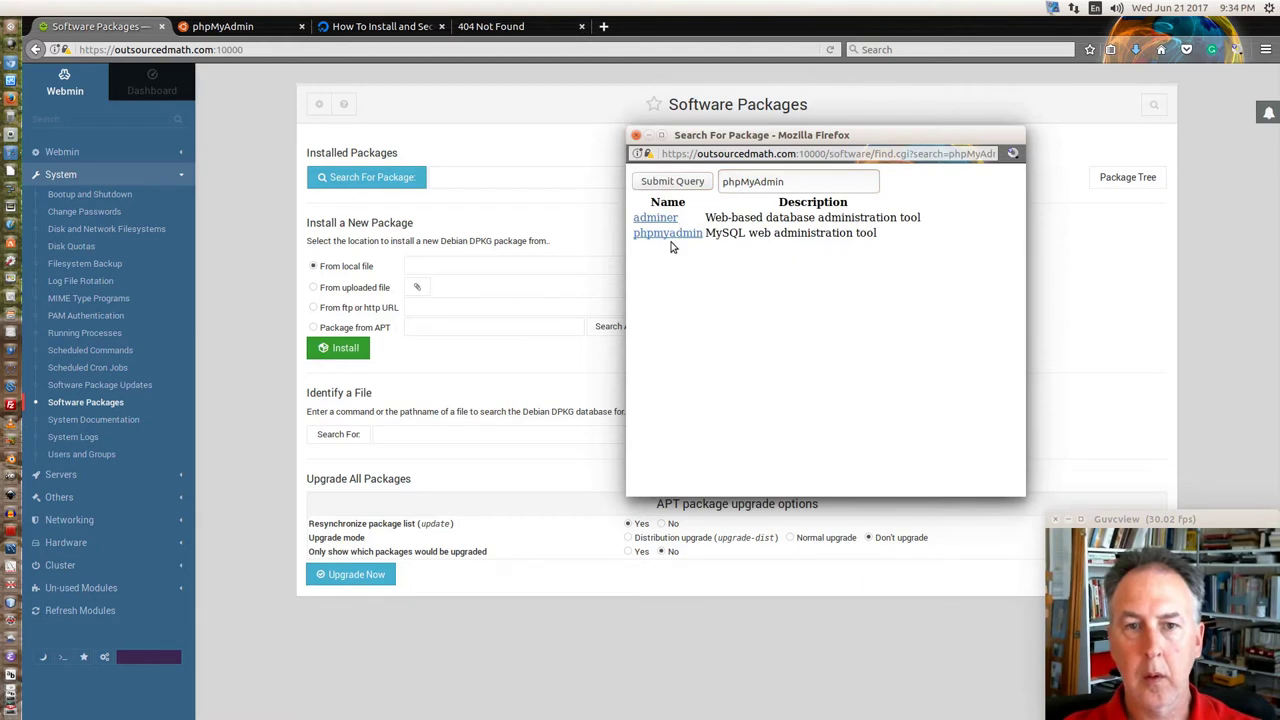
left_click(673, 234)
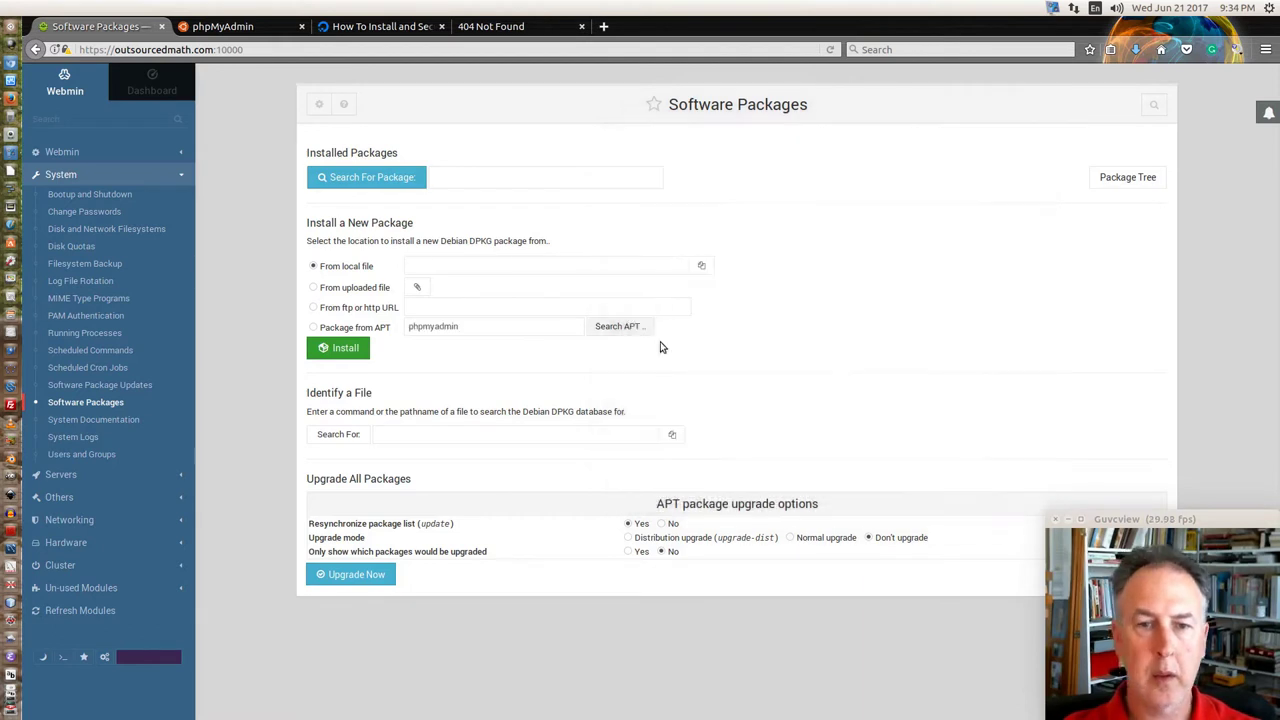
Install the chosen phpmyadmin package with APT as the source and return to the Software Packages index.
left_click(313, 327)
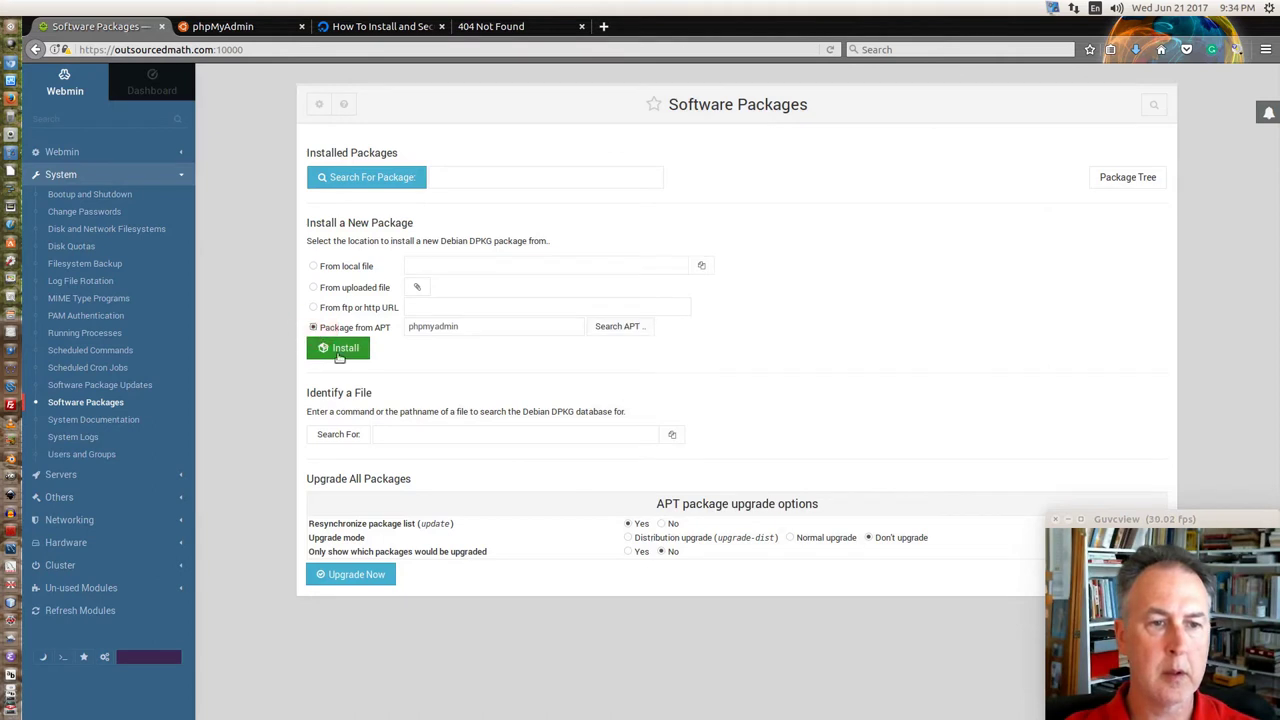
left_click(340, 349)
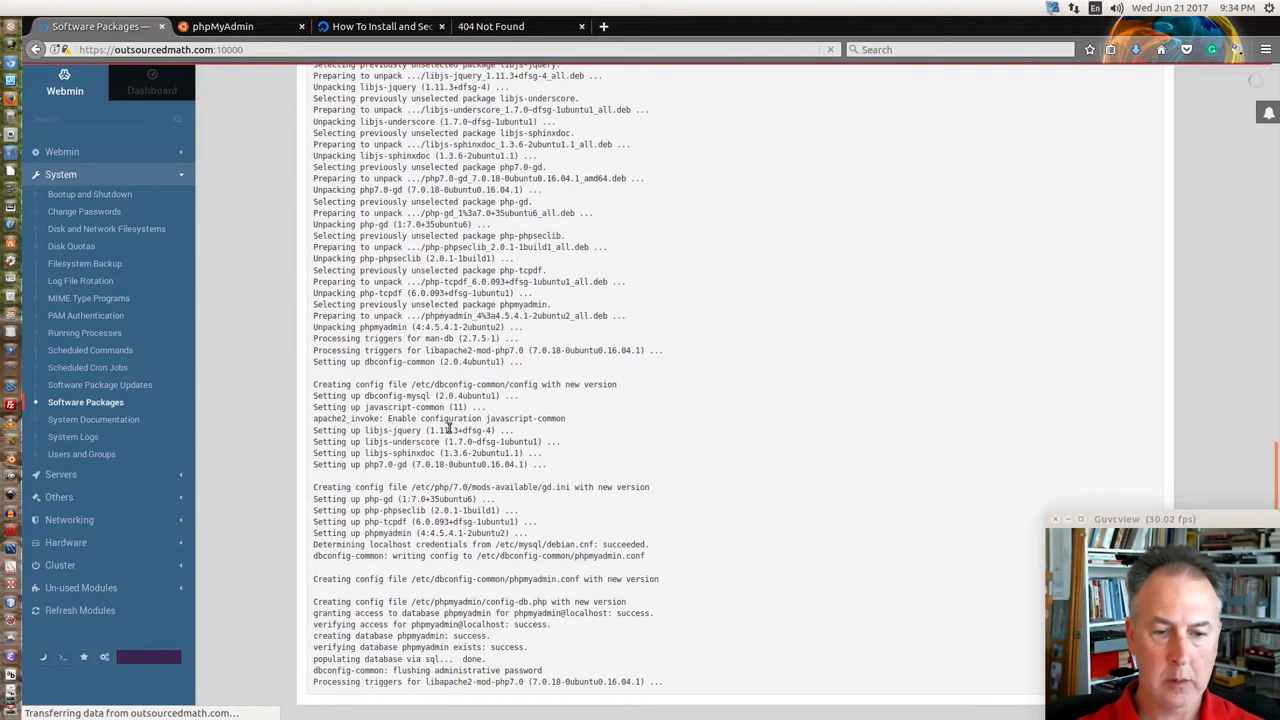
scroll(448, 430, "down", 10)
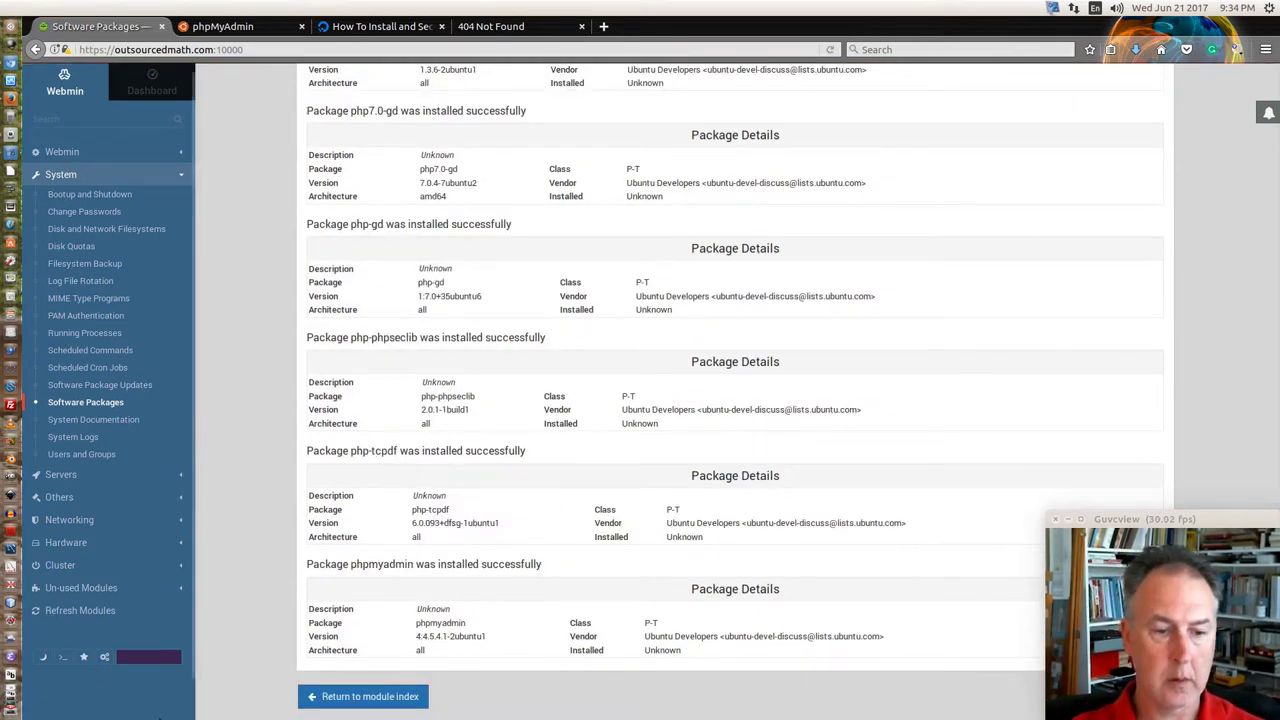
left_click(380, 698)
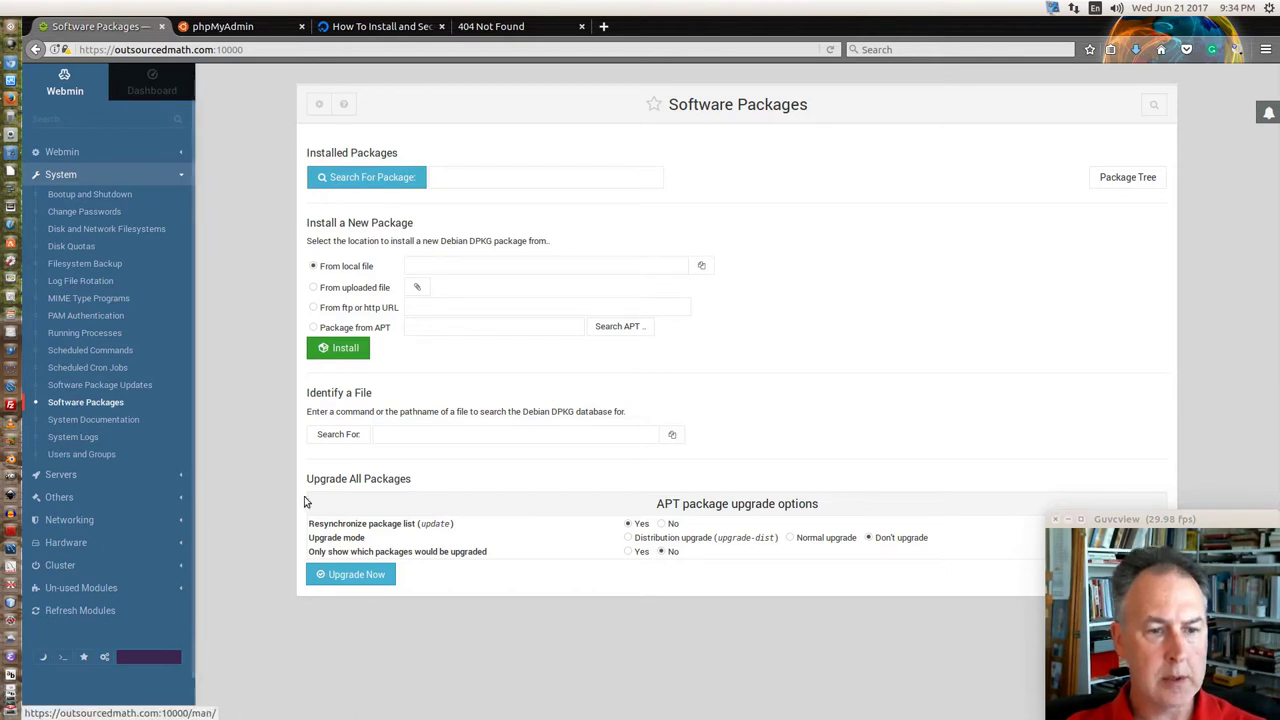
Run the pasted command "phpenmod mcrypt mbstring gettext" in Webmin's command shell and close the shell.
left_click(63, 660)
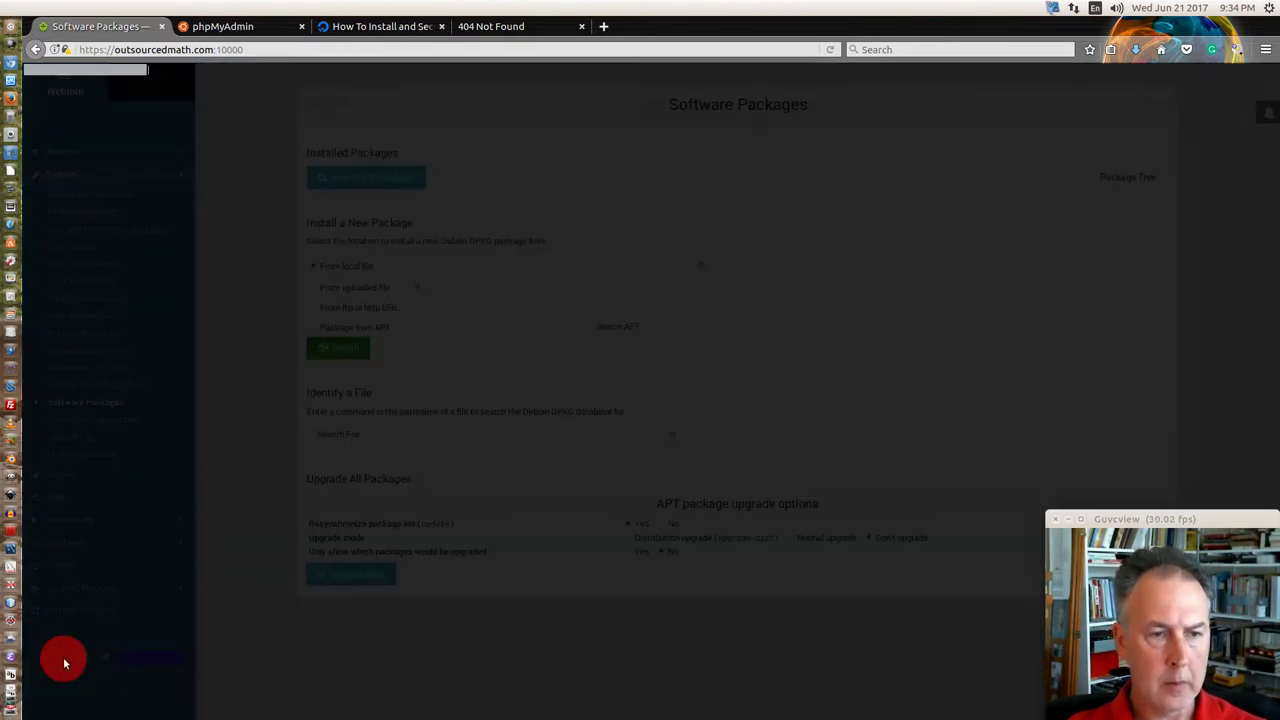
right_click(162, 74)
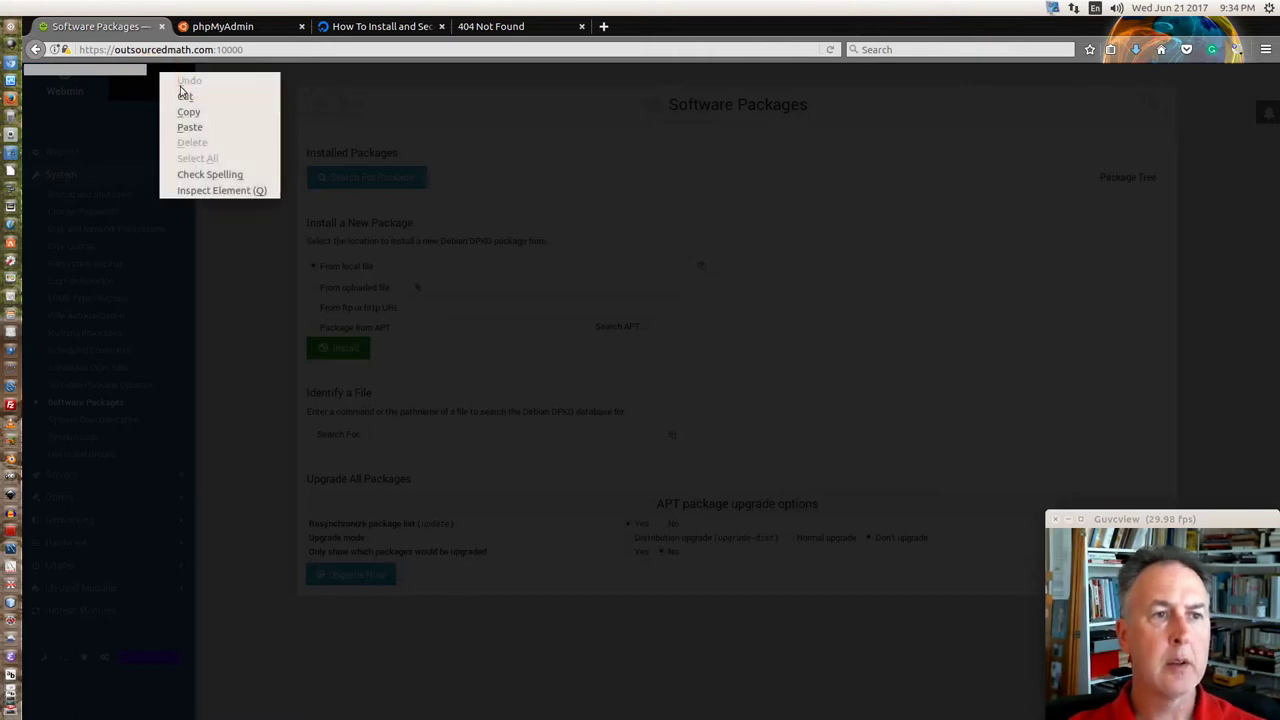
left_click(200, 127)
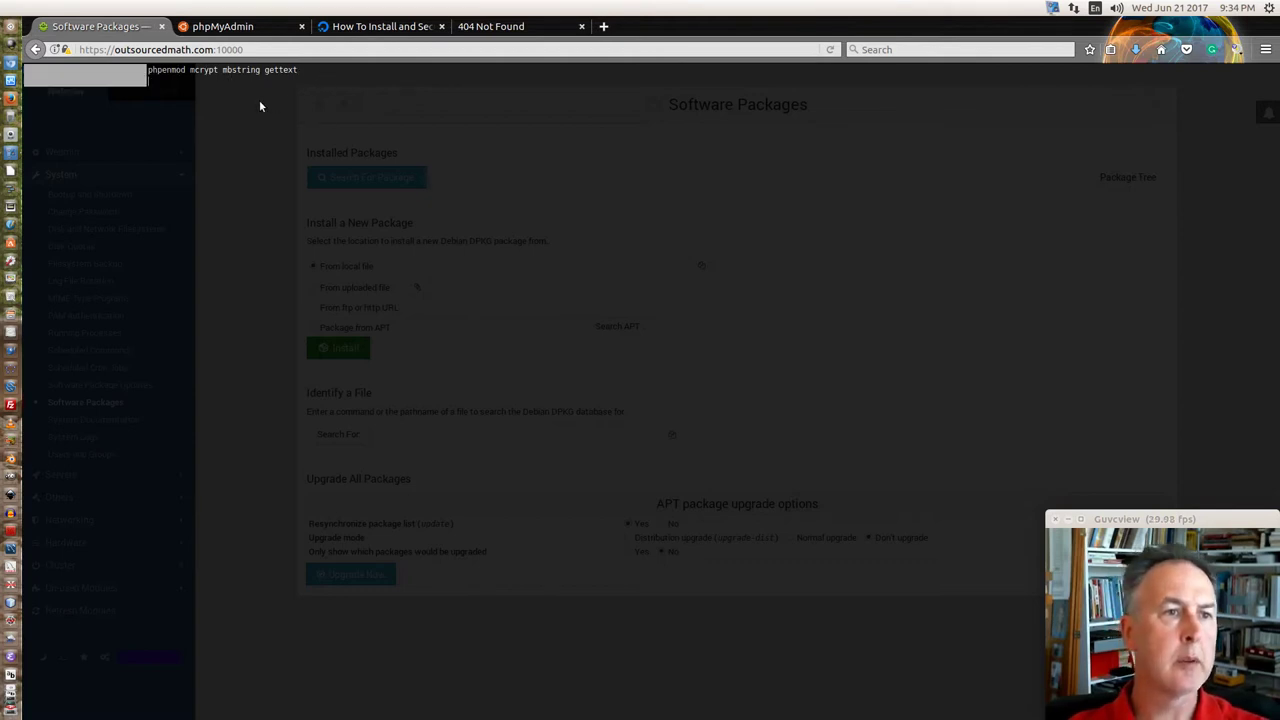
left_click(533, 327)
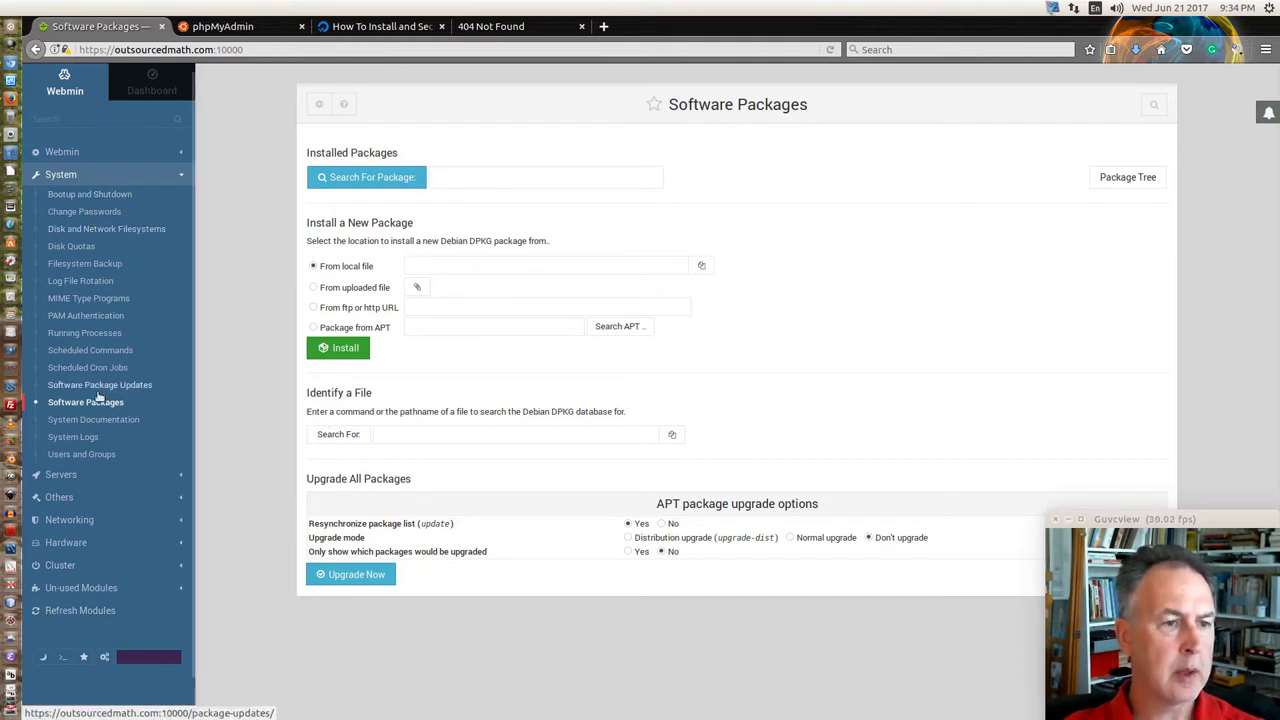
Examine Apache's existing virtual hosts, and the conf-available and sites-available folders under /etc/apache2 in the File Manager.
left_click(62, 474)
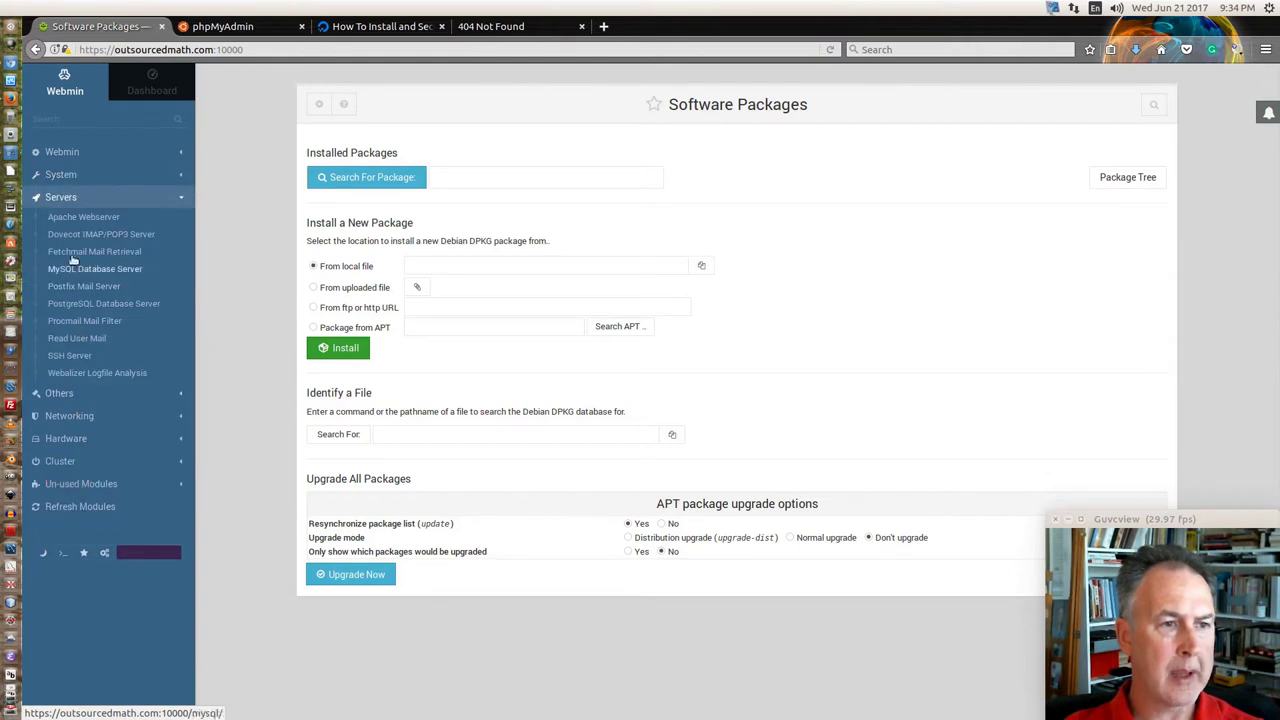
left_click(97, 222)
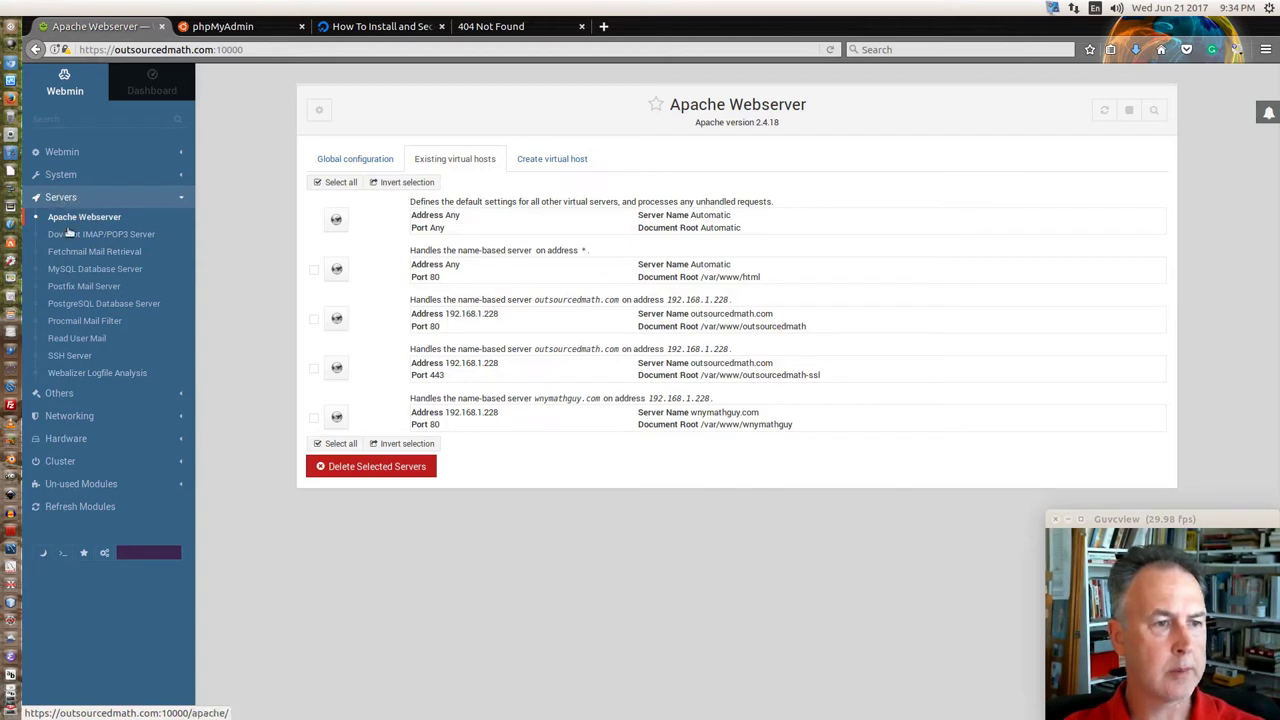
left_click(69, 395)
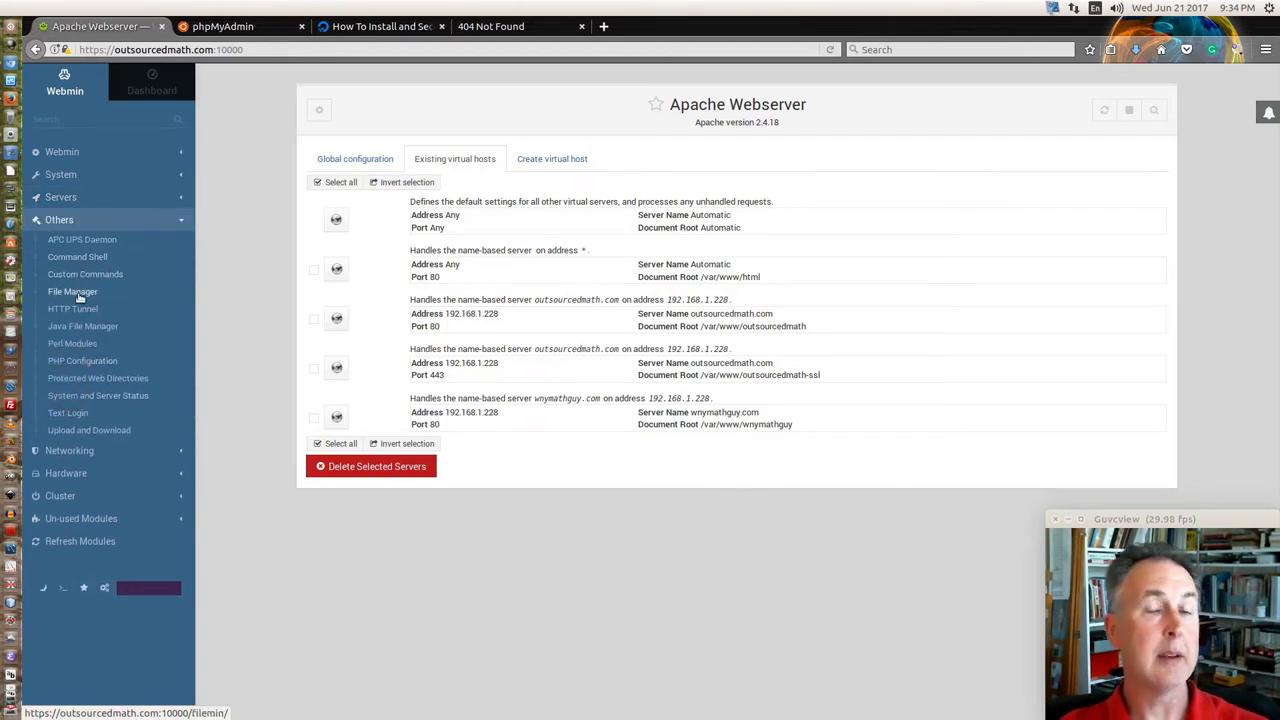
left_click(83, 295)
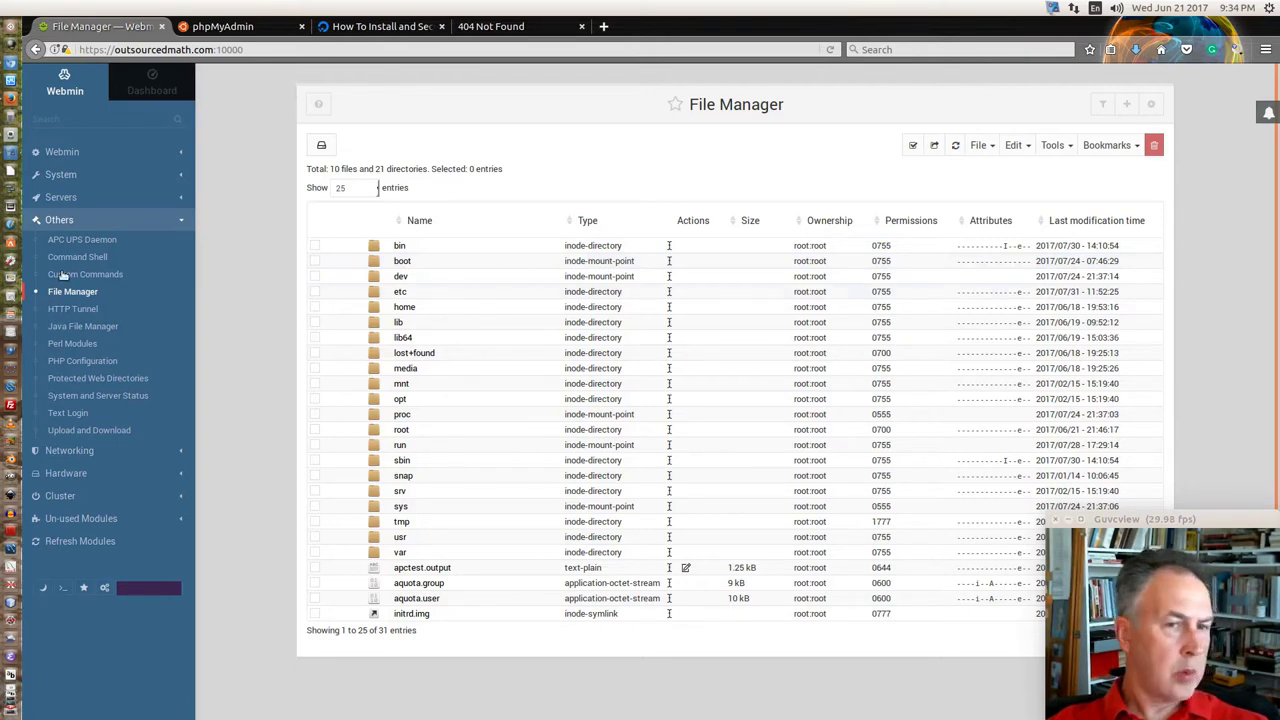
left_click(402, 293)
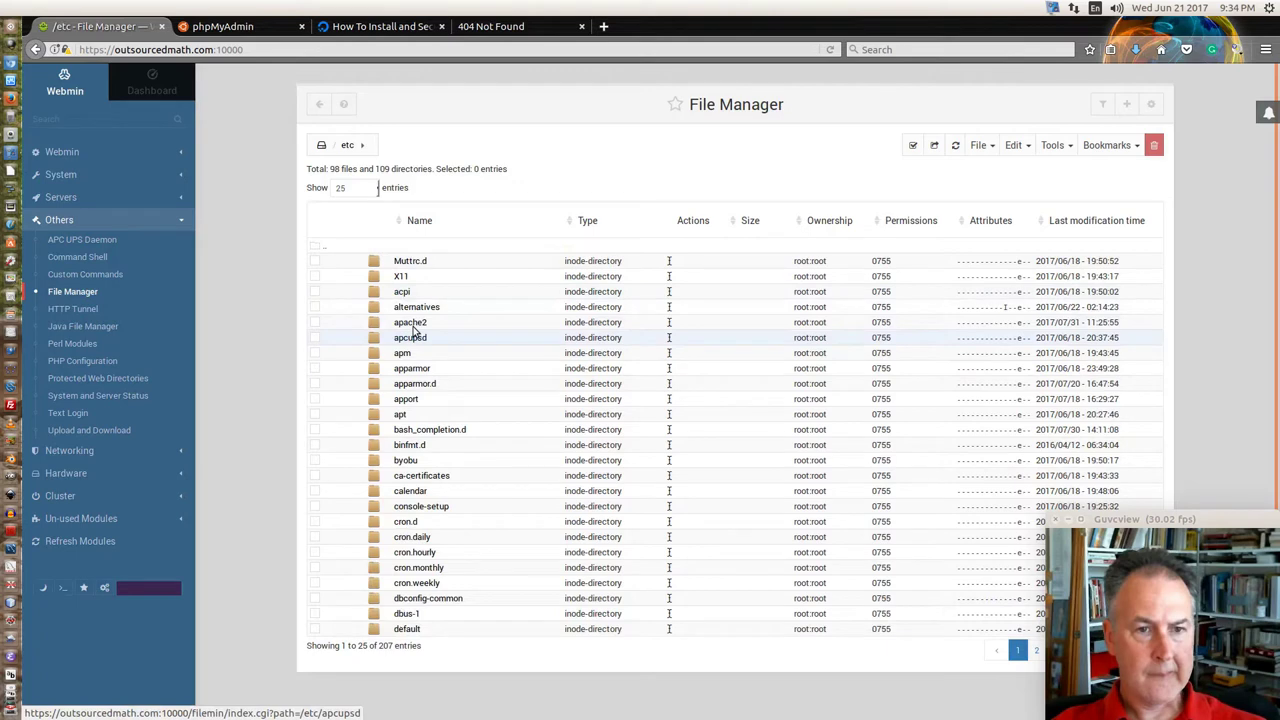
left_click(408, 325)
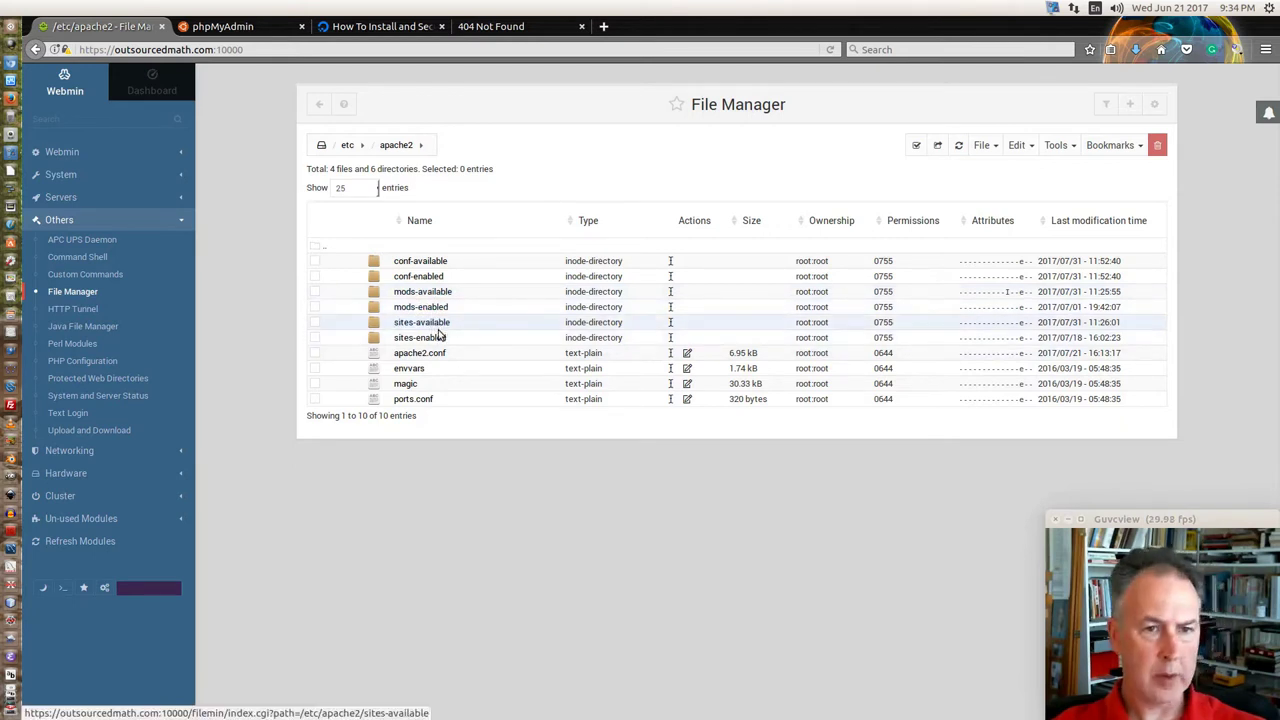
left_click(435, 264)
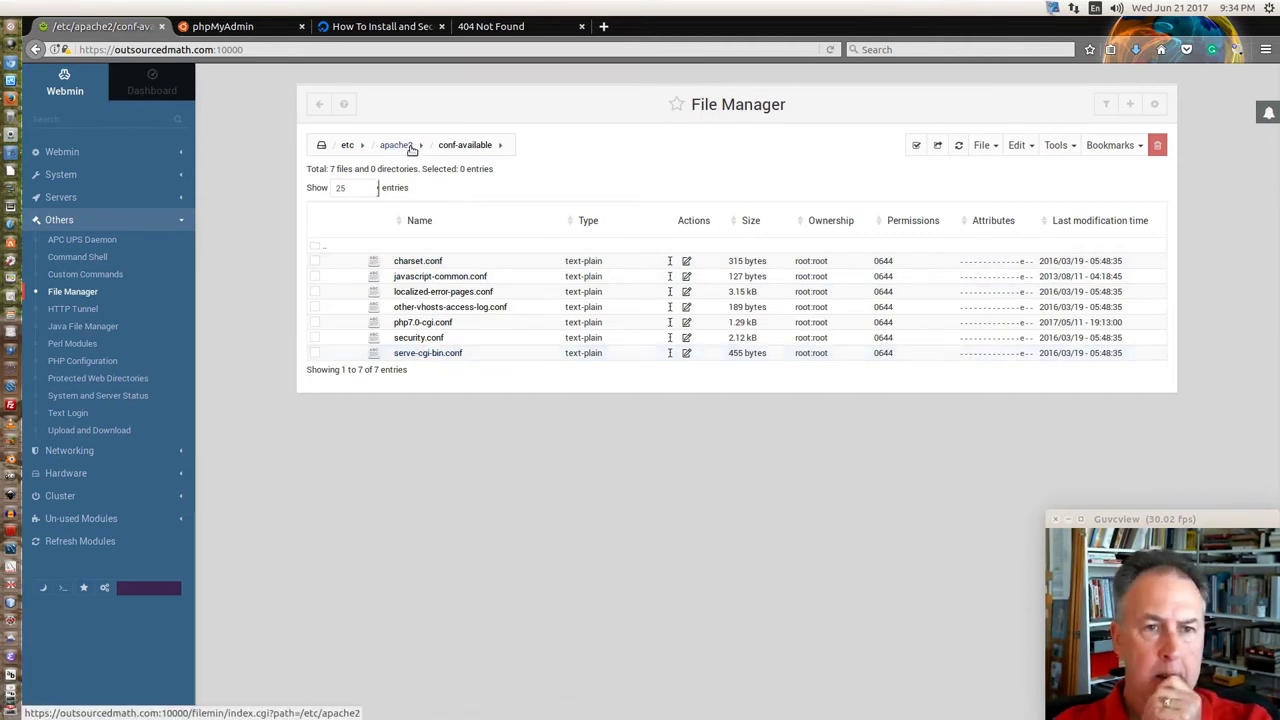
left_click(502, 146)
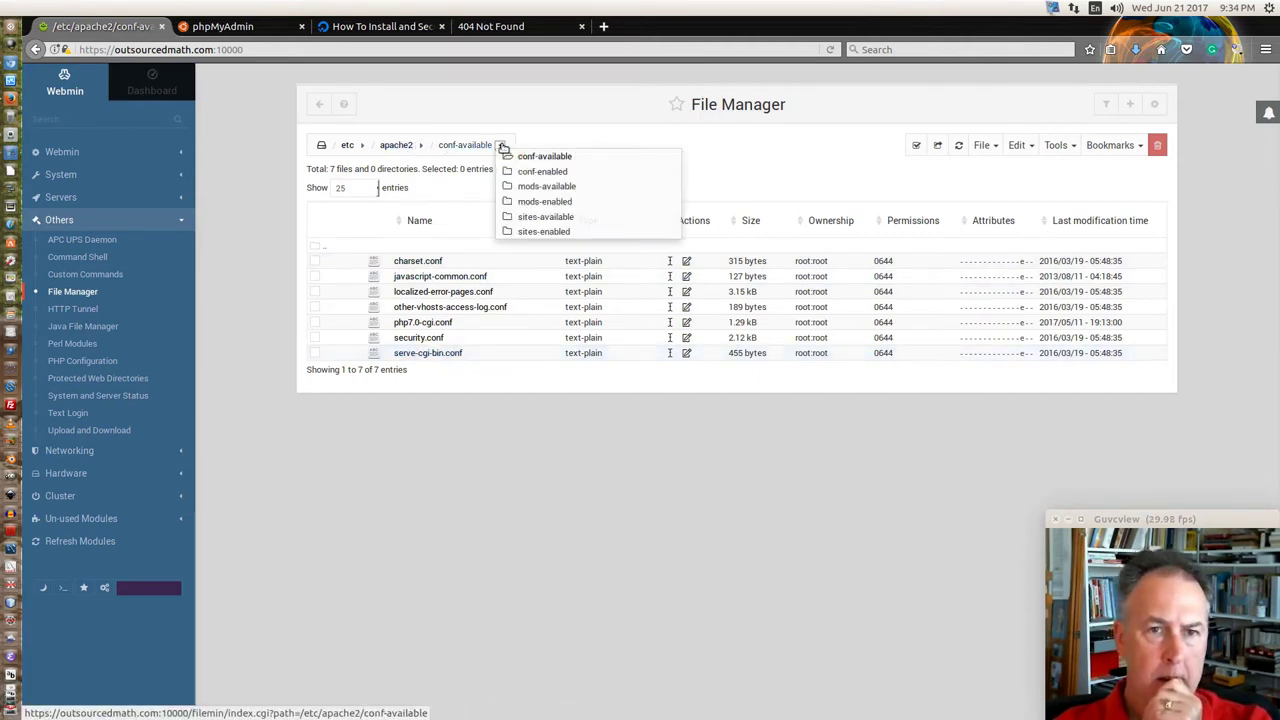
left_click(546, 217)
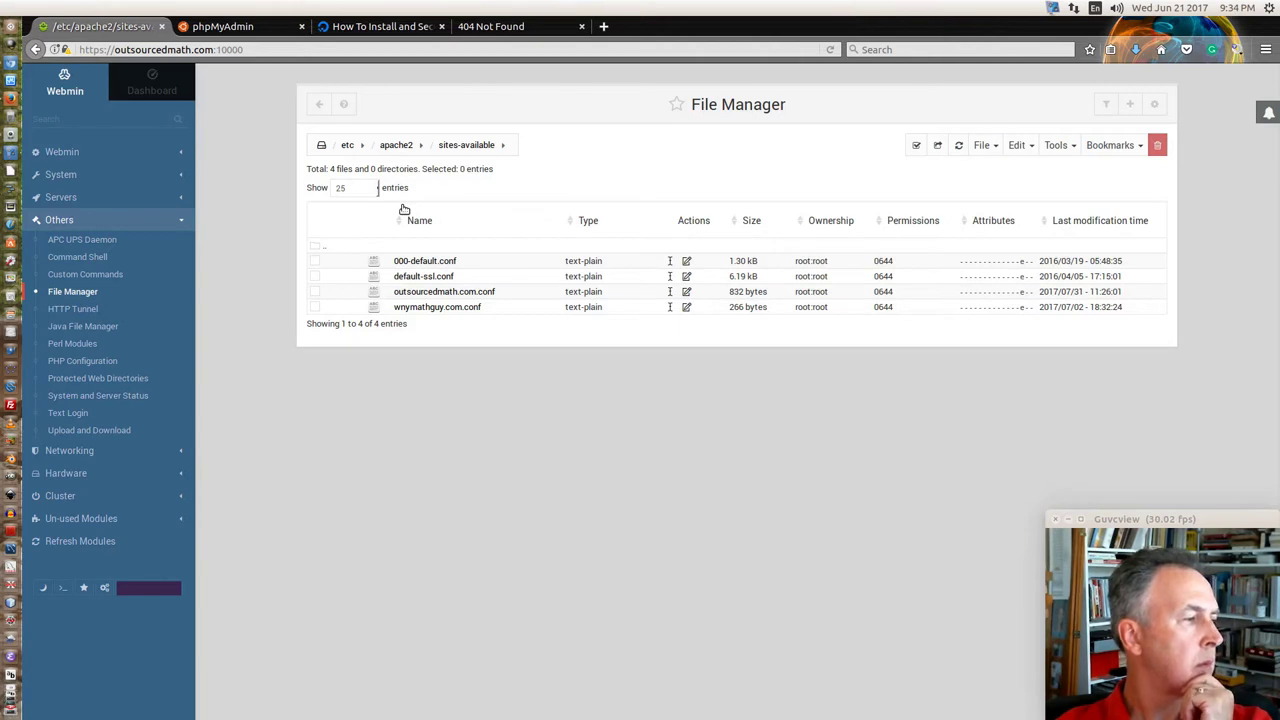
Create the Apache configuration symlink in the command shell with "ln -s /etc/phpmyadmin/apache.conf /etc/apache2/conf-available/phpmyadmin.conf".
left_click(62, 587)
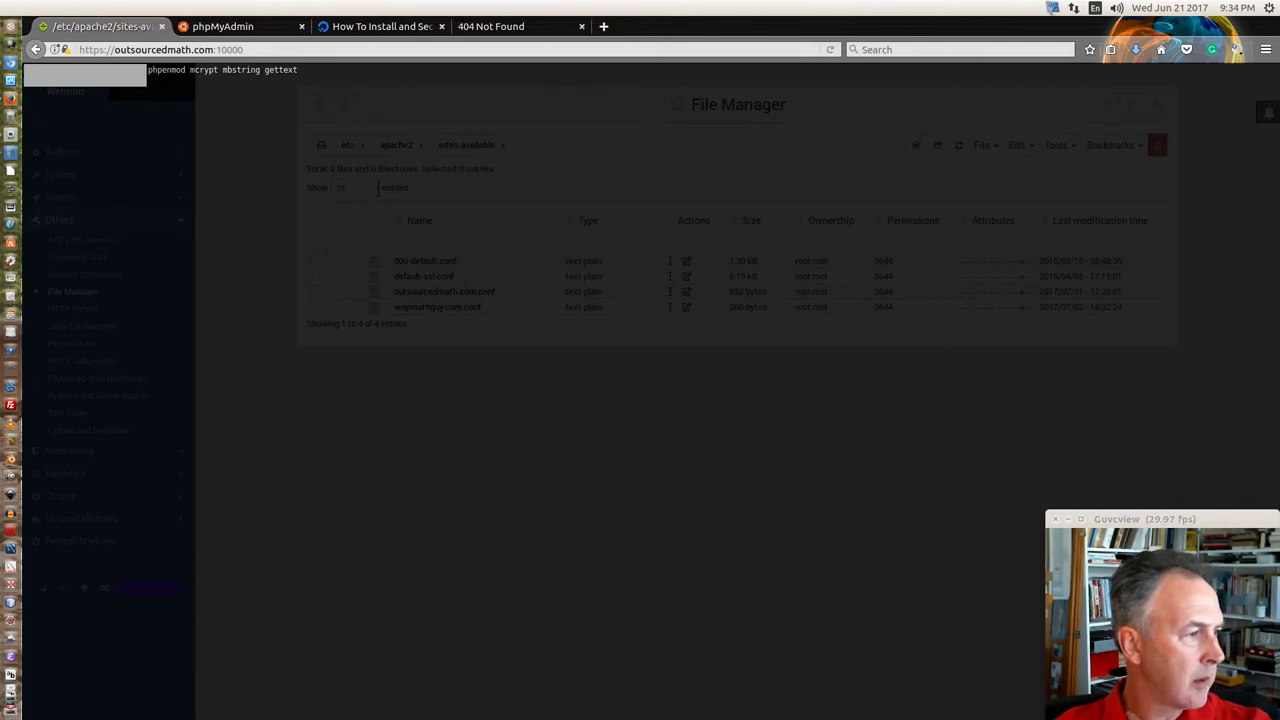
left_click(199, 91)
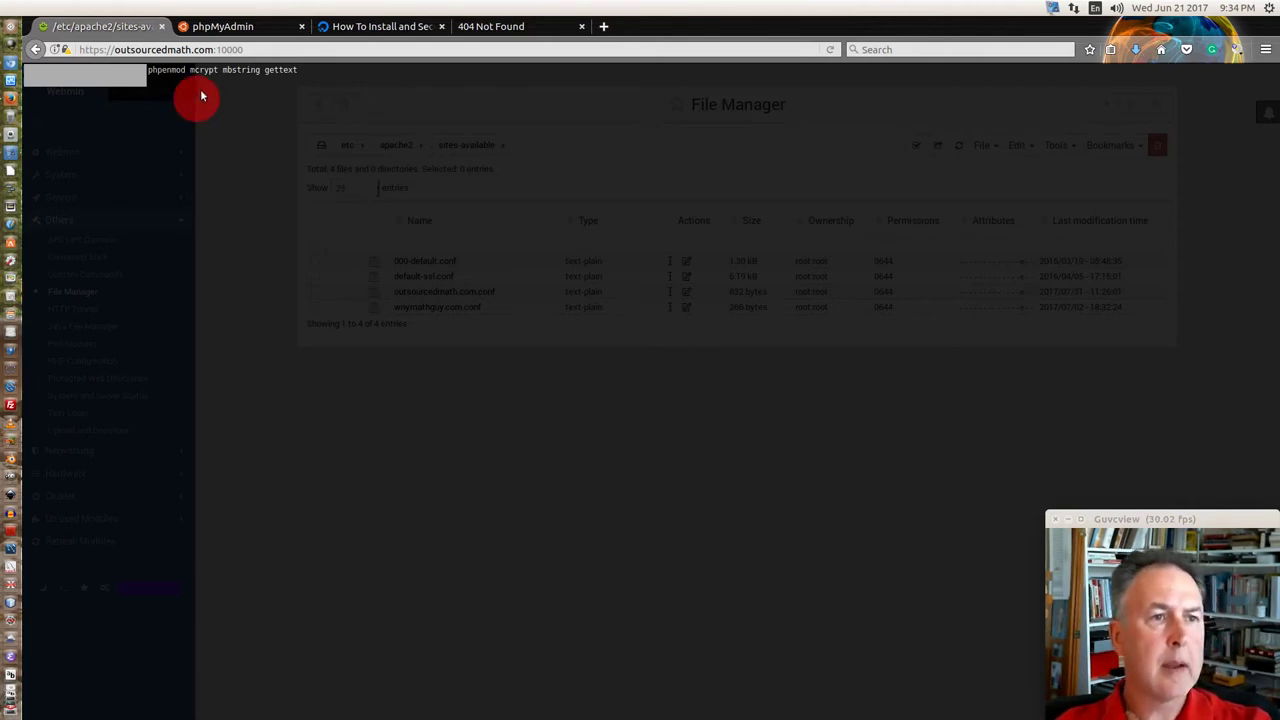
left_click(193, 83)
right_click(194, 86)
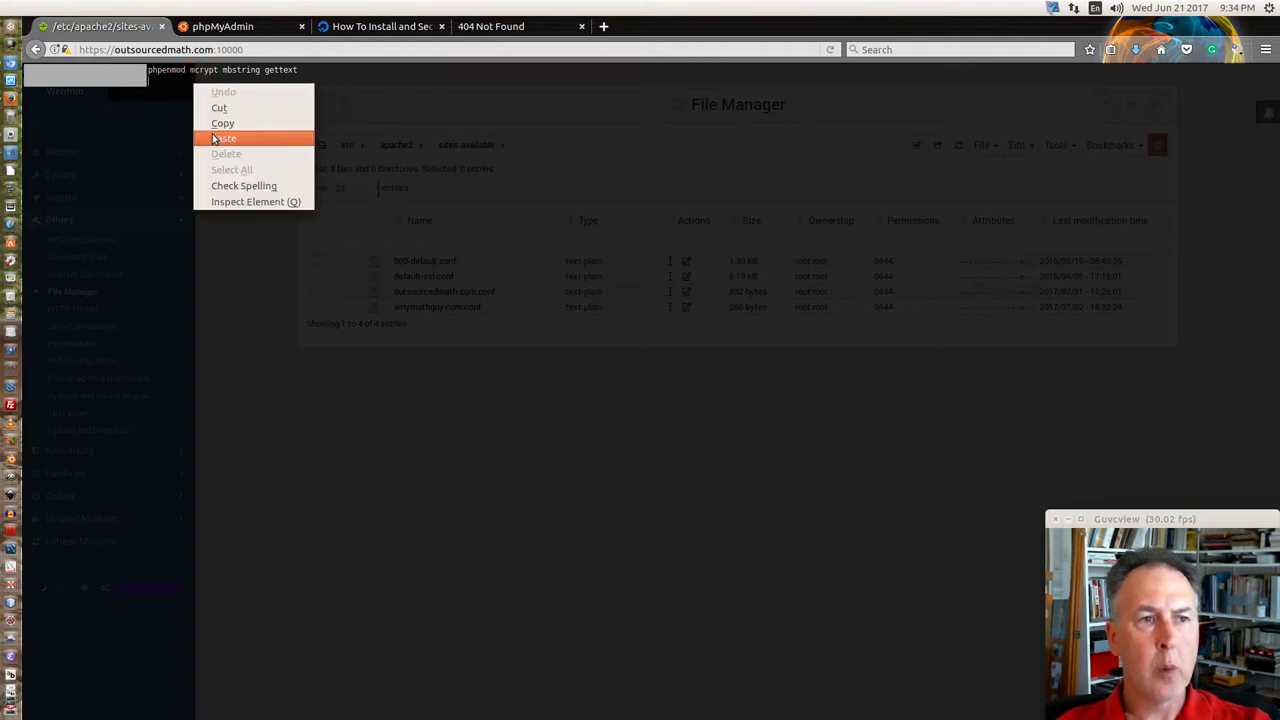
left_click(215, 139)
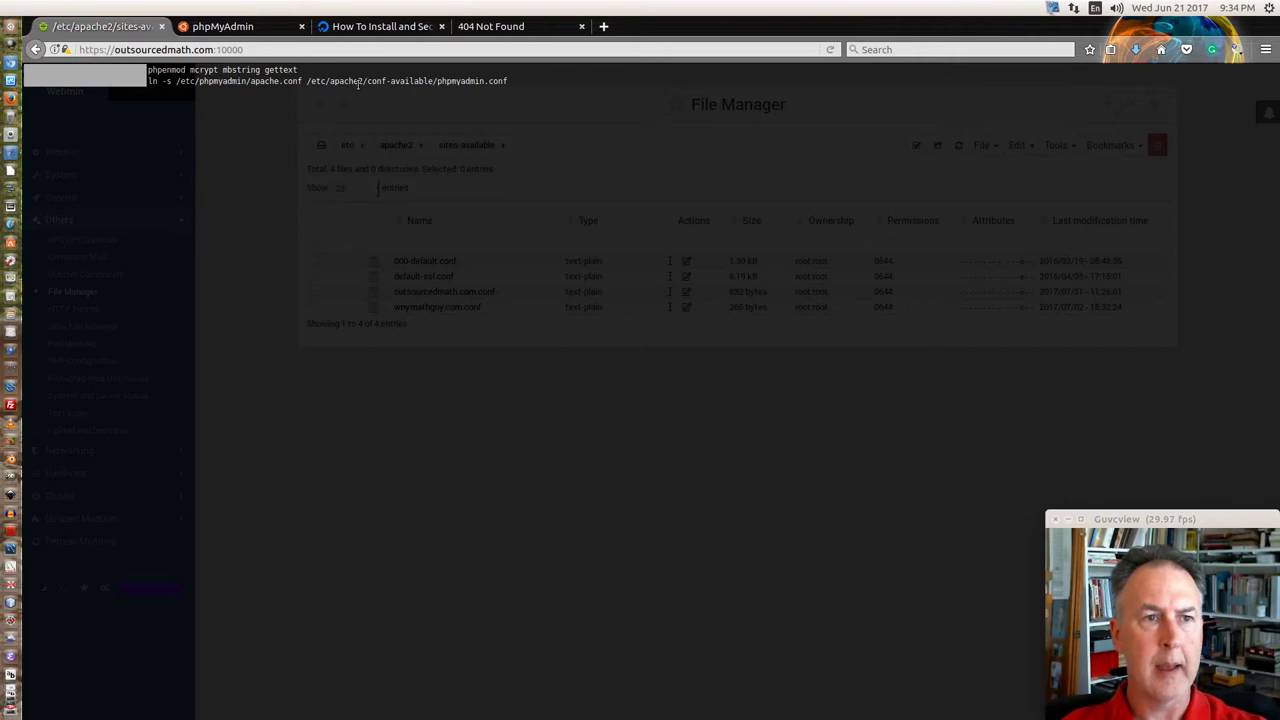
key("Return")
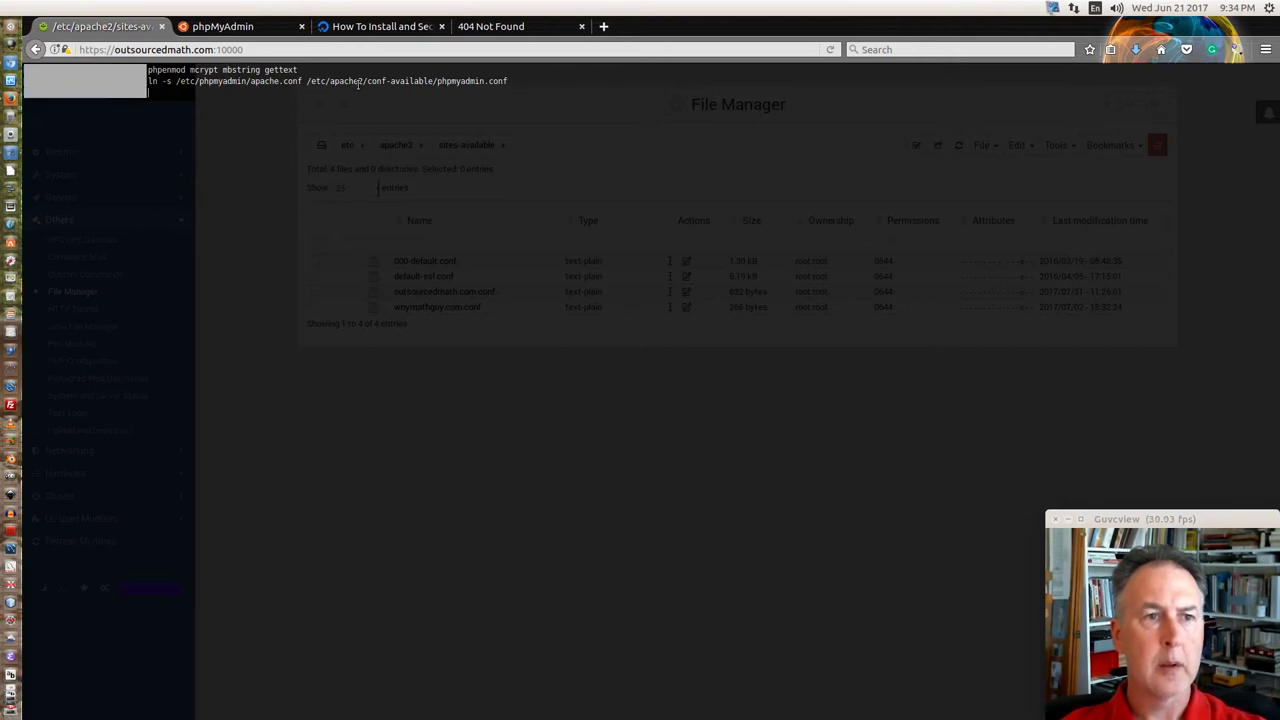
Close the command shell and check the /etc/apache2/conf-available folder for the phpmyadmin.conf symlink.
left_click(204, 369)
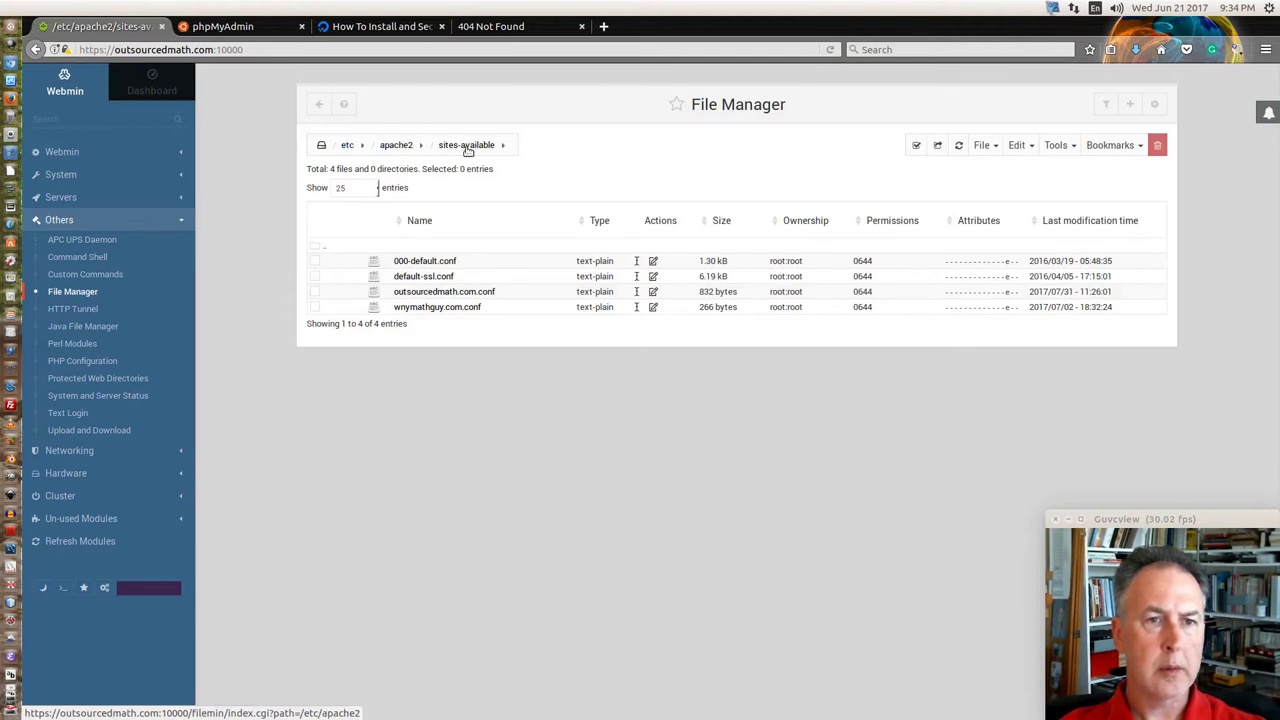
left_click(508, 147)
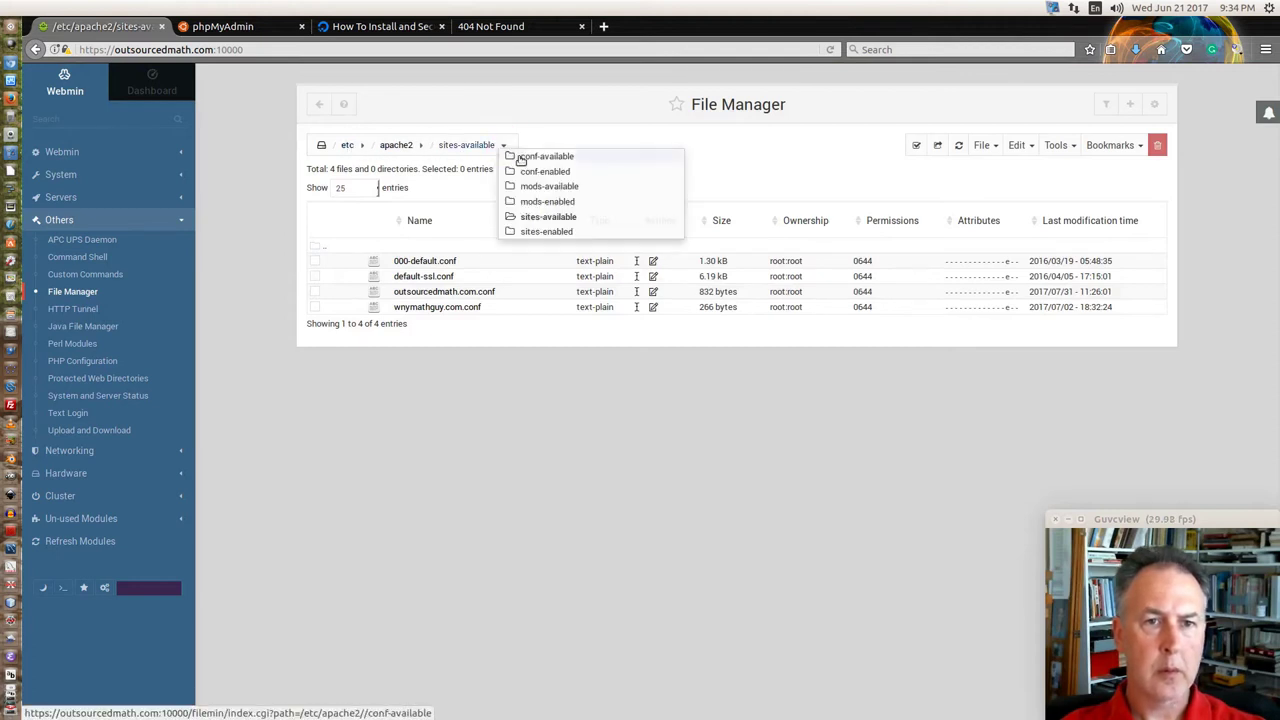
left_click(521, 160)
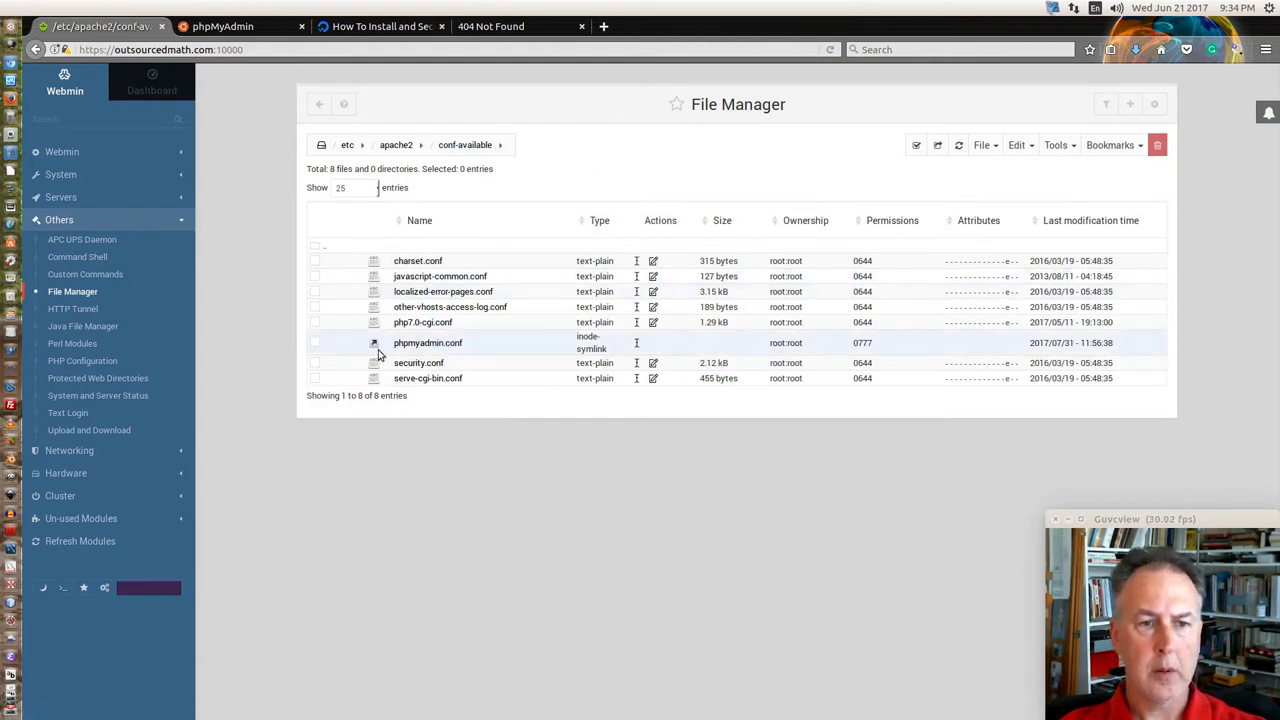
mouse_move(376, 347)
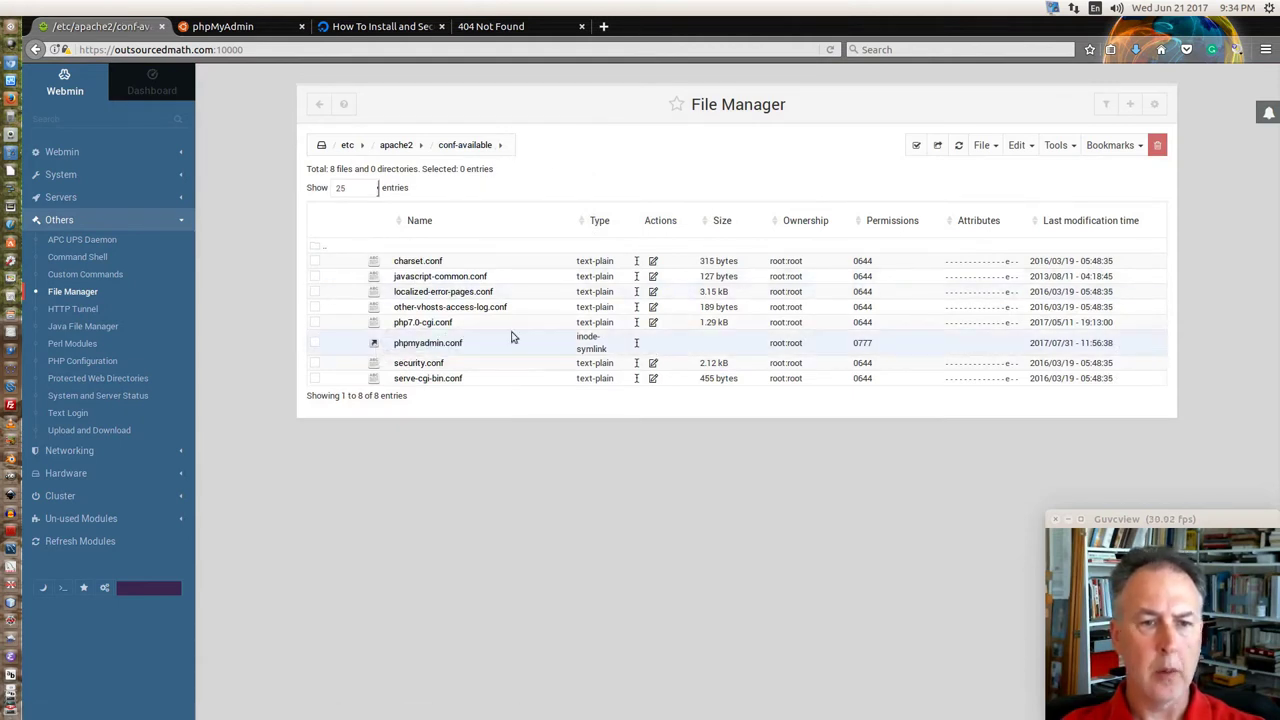
Open apache.conf from the /etc/phpmyadmin folder, review its directives from start to end, and close the file without editing.
left_click(422, 147)
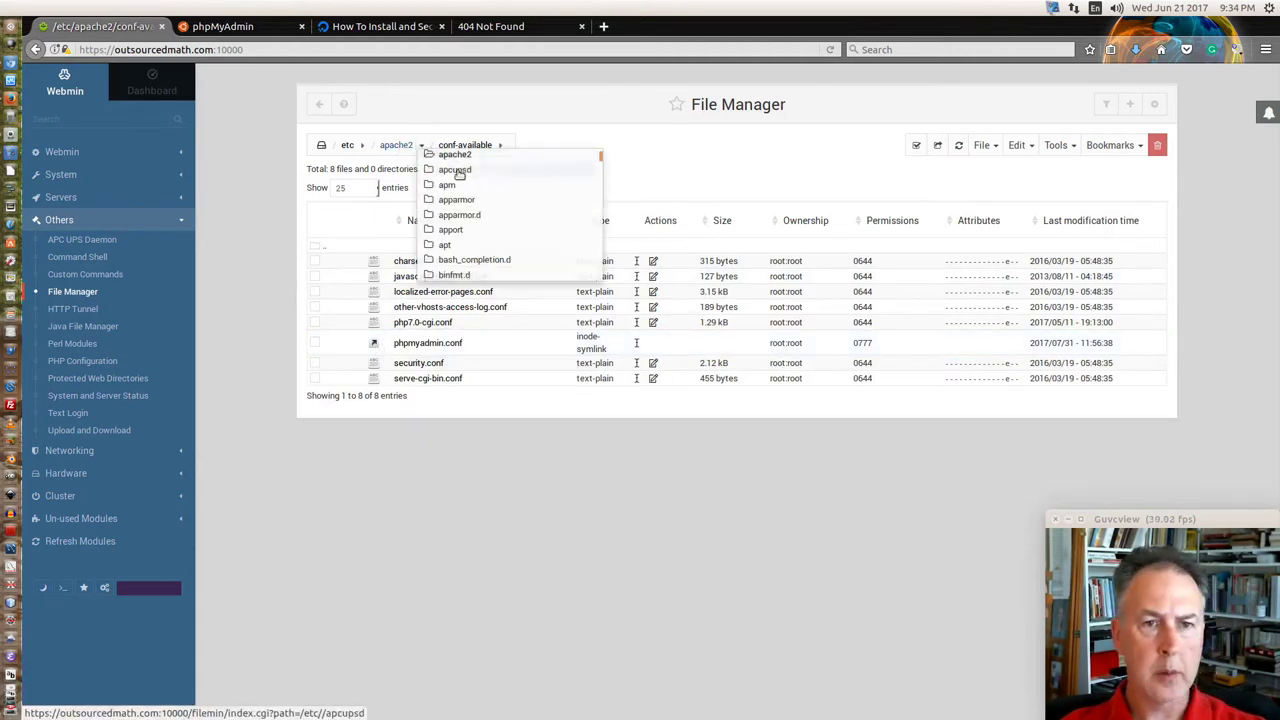
scroll(470, 200, "down", 5)
scroll(482, 257, "down", 5)
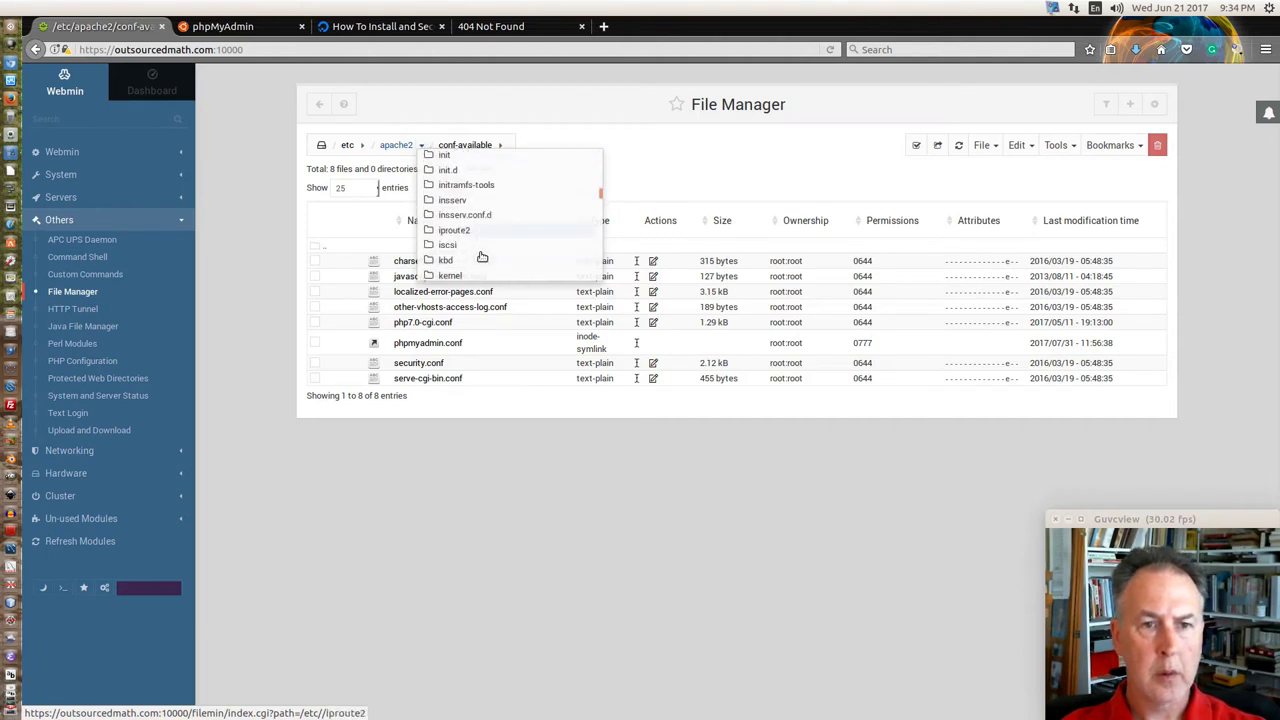
scroll(482, 257, "down", 5)
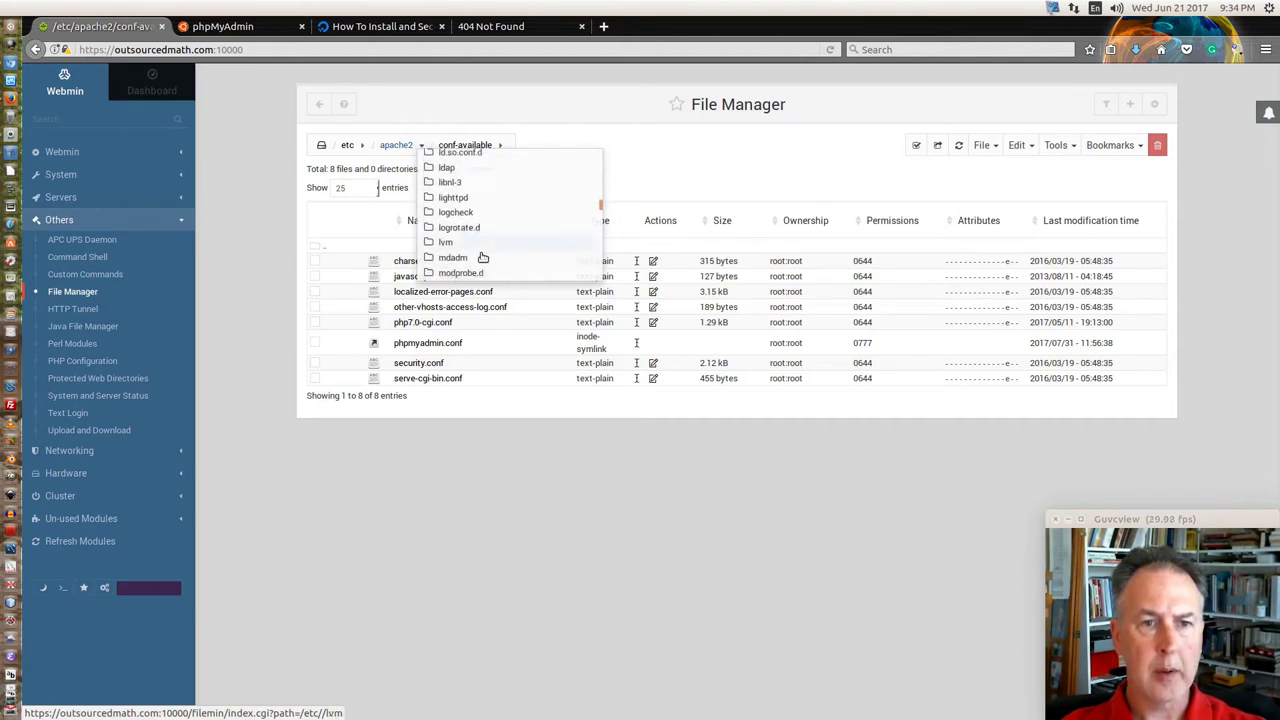
scroll(483, 258, "down", 1)
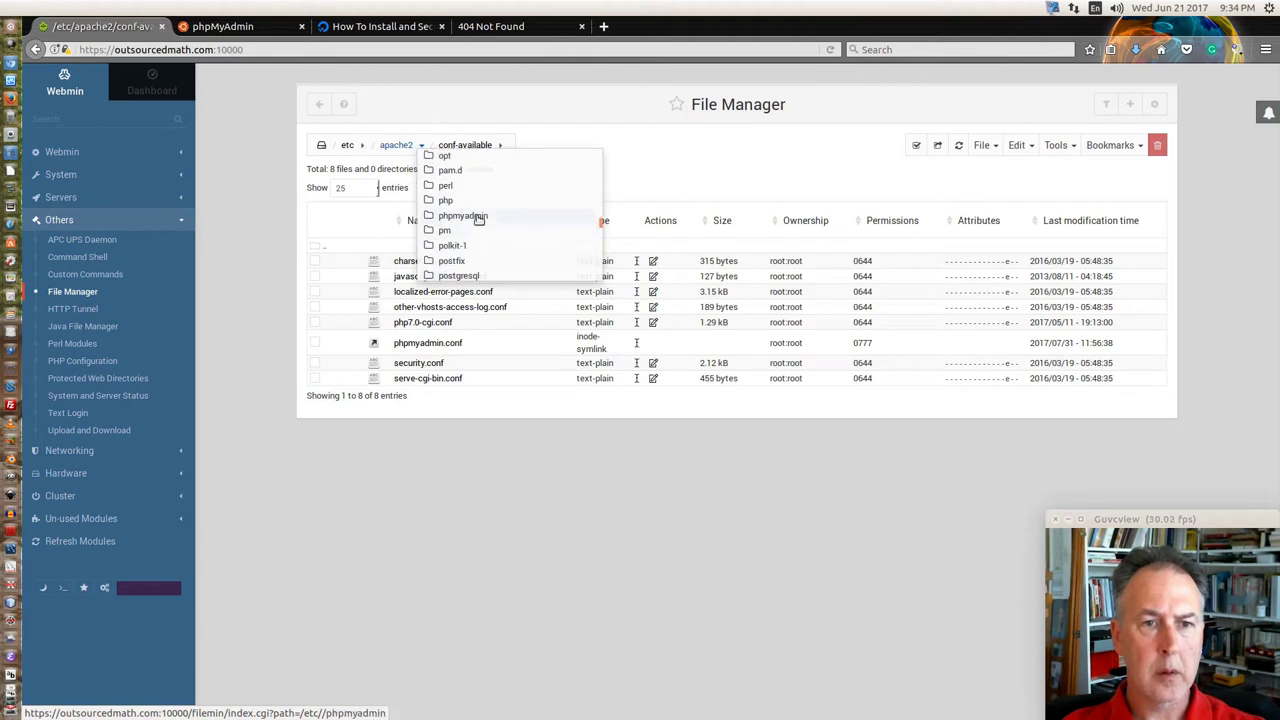
left_click(479, 218)
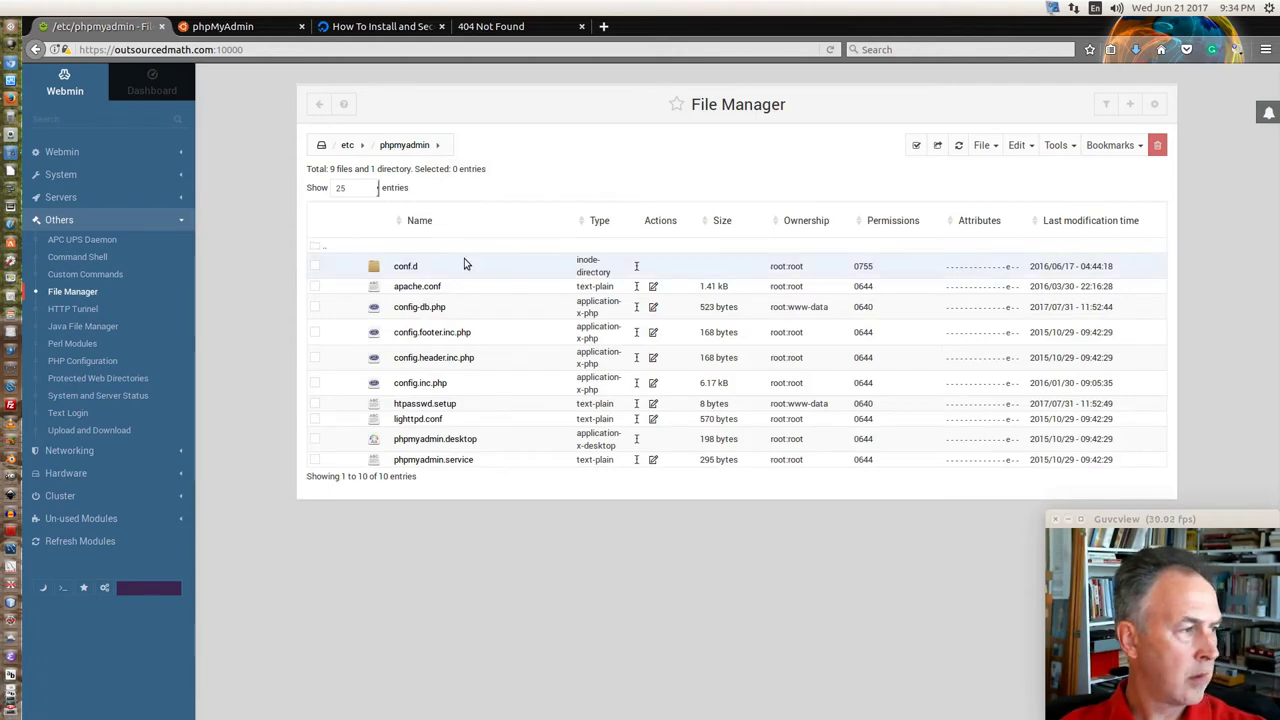
left_click(653, 287)
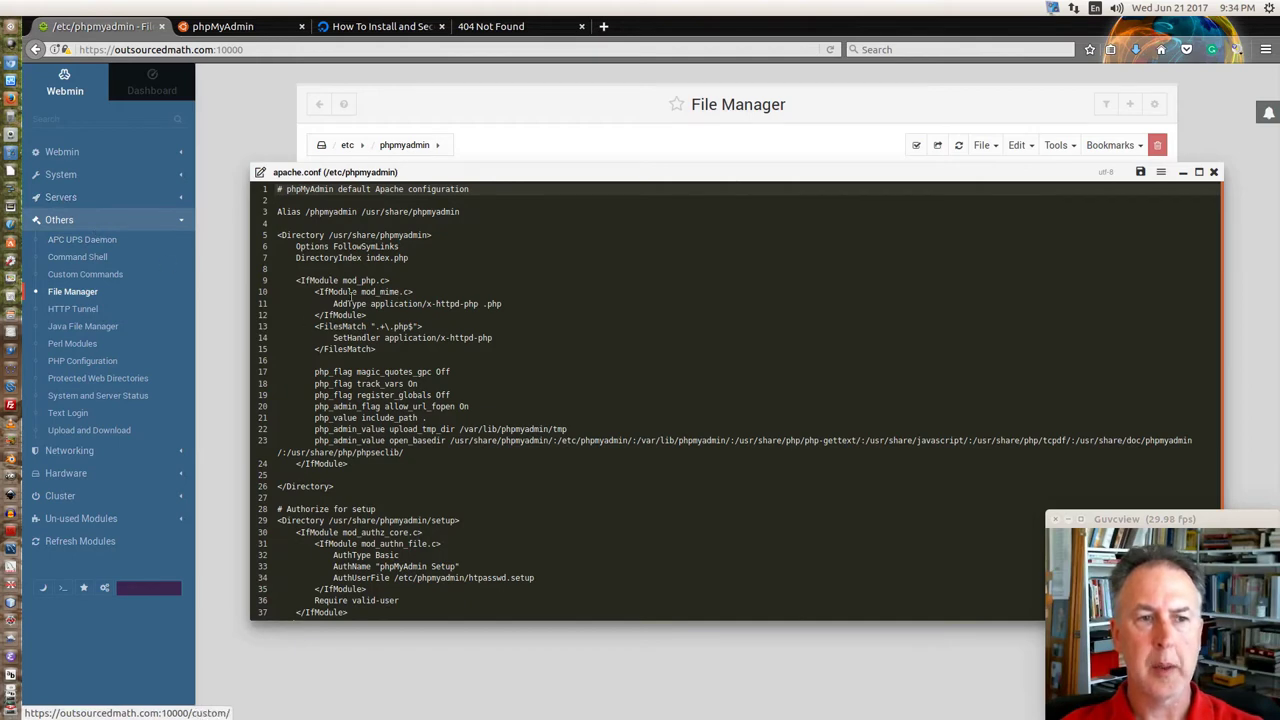
scroll(406, 407, "down", 3)
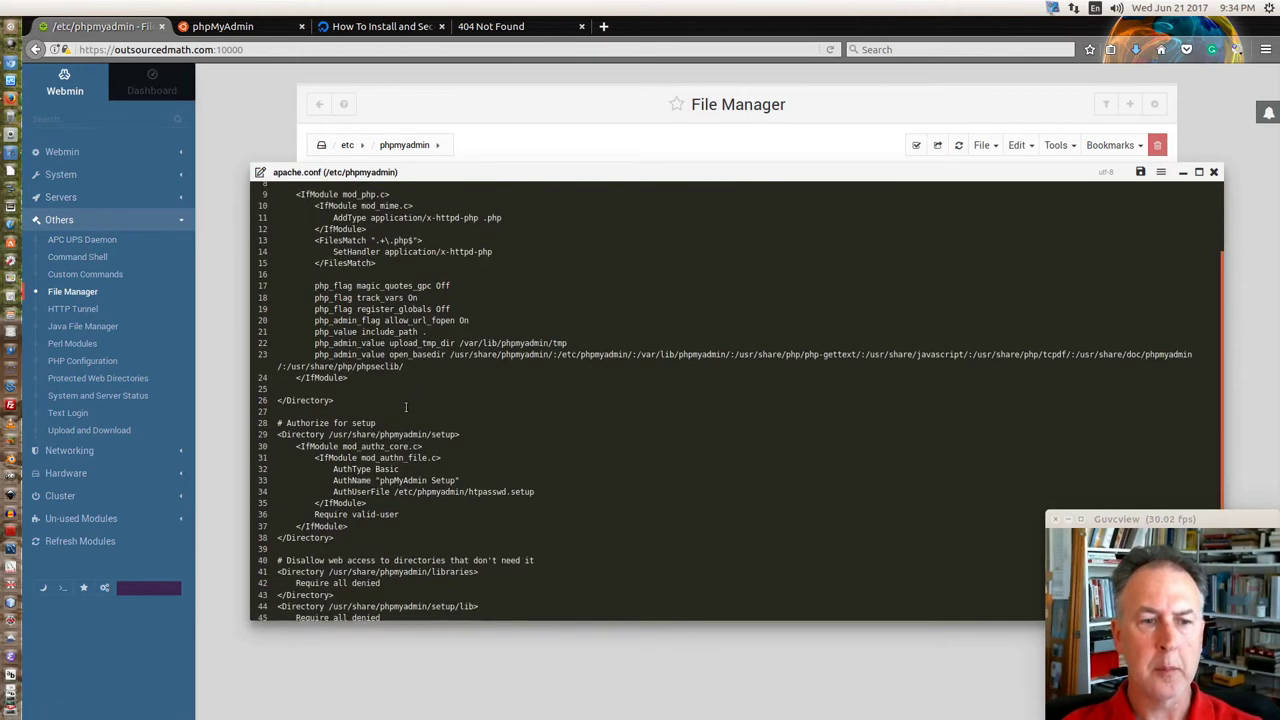
scroll(406, 407, "down", 3)
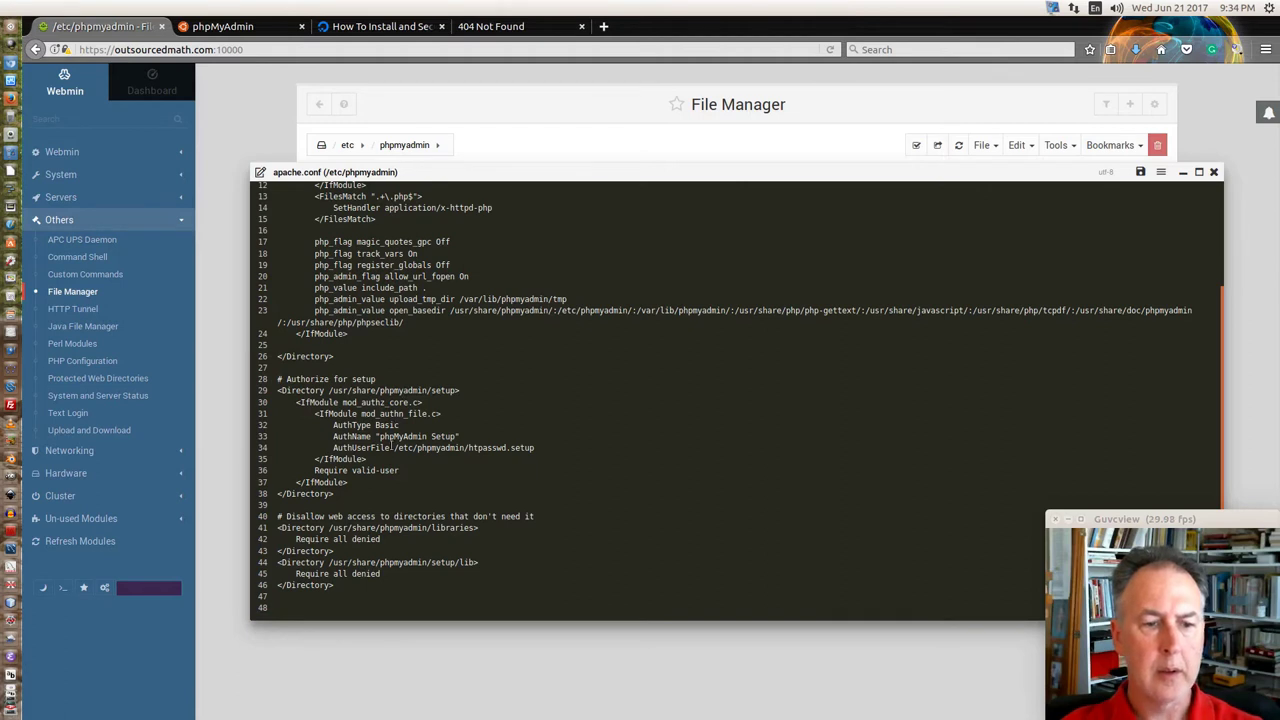
scroll(391, 447, "up", 4)
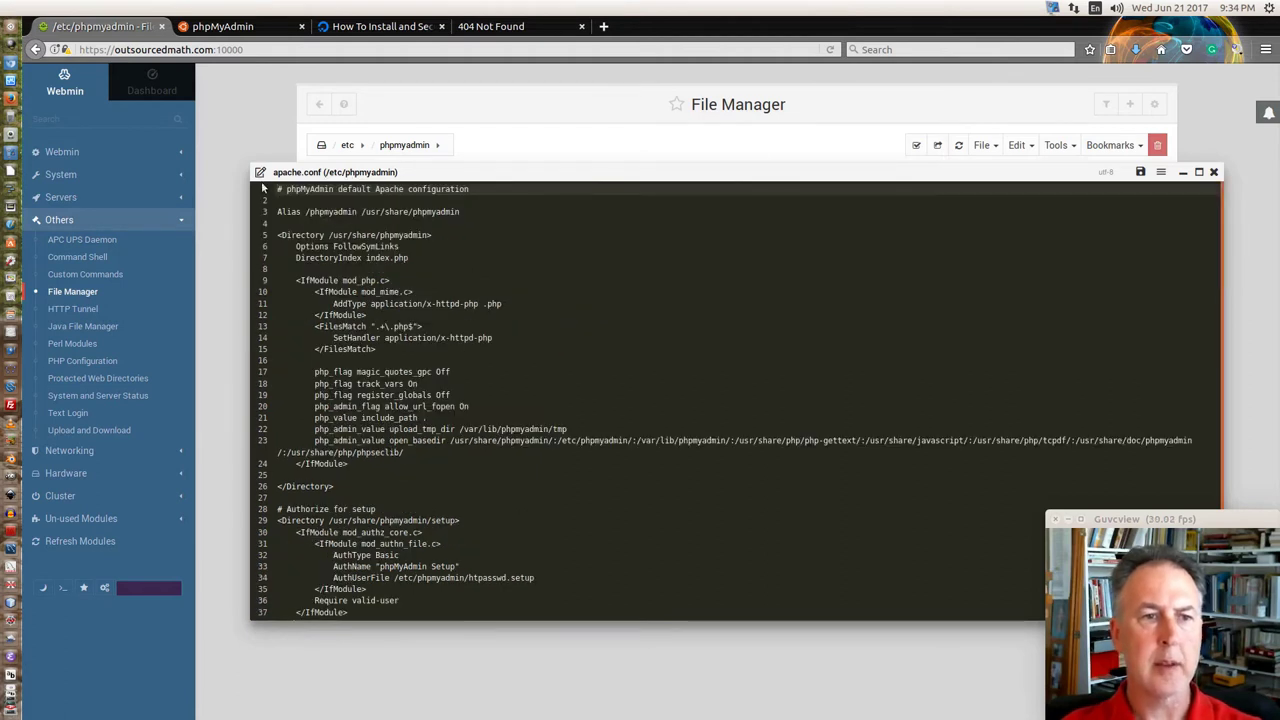
left_click(1213, 172)
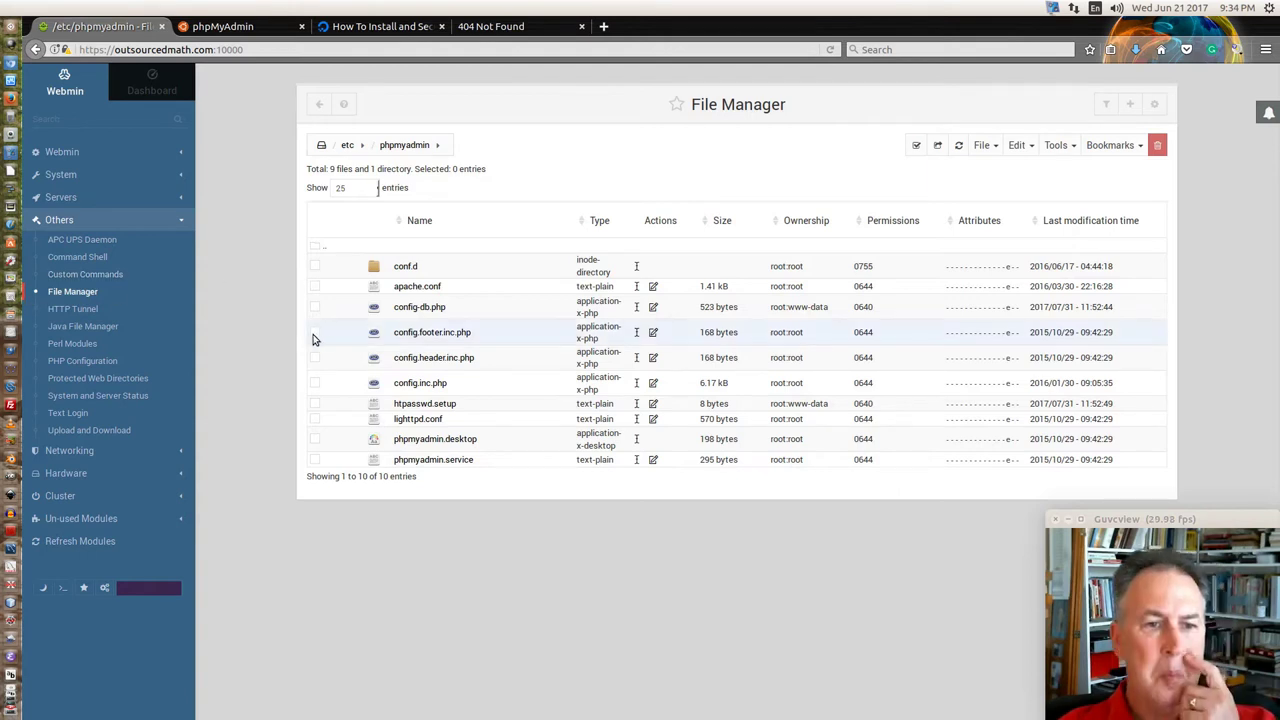
Examine which modules are enabled in the Apache Webserver's global configuration, and return to the server overview.
left_click(69, 198)
left_click(84, 217)
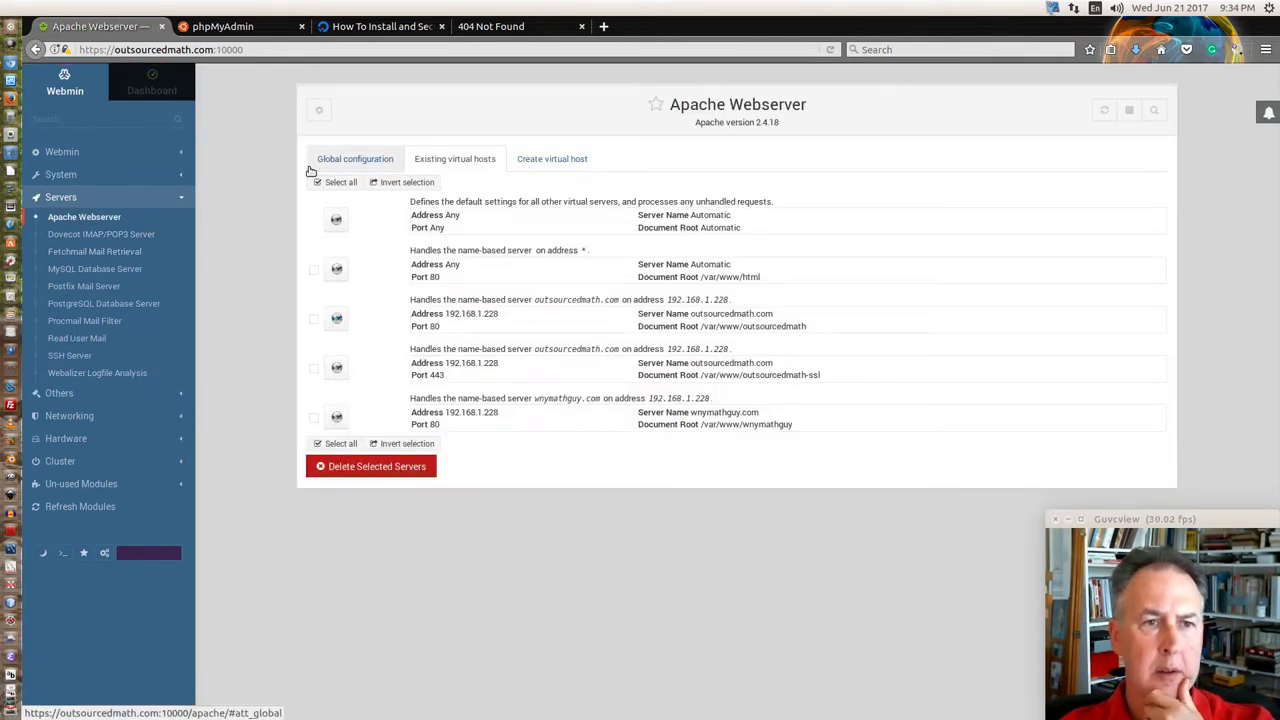
left_click(377, 160)
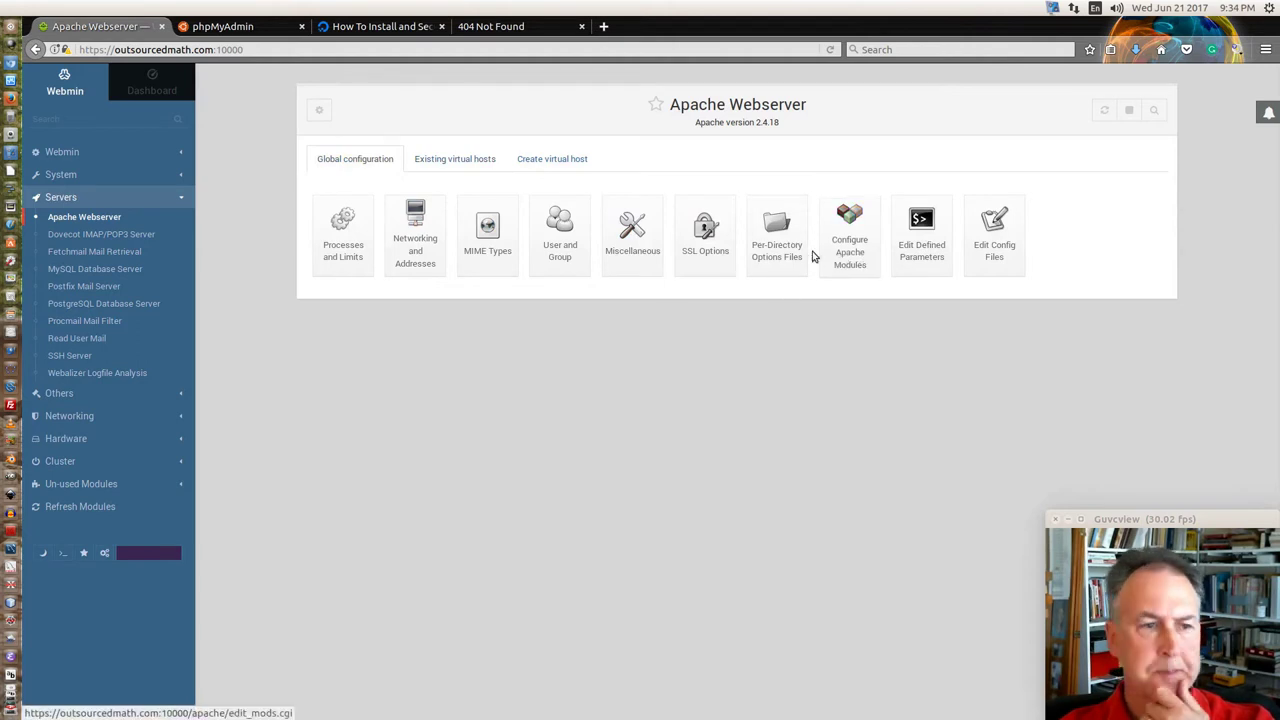
left_click(852, 252)
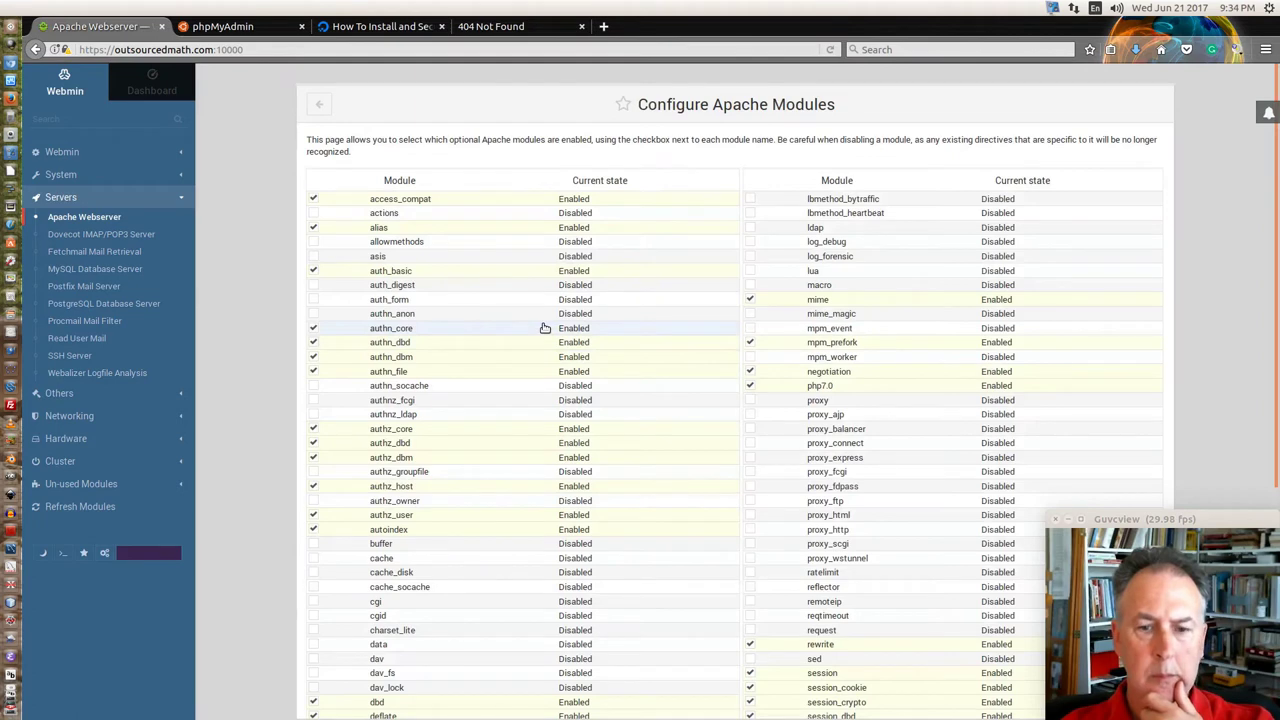
scroll(544, 328, "down", 5)
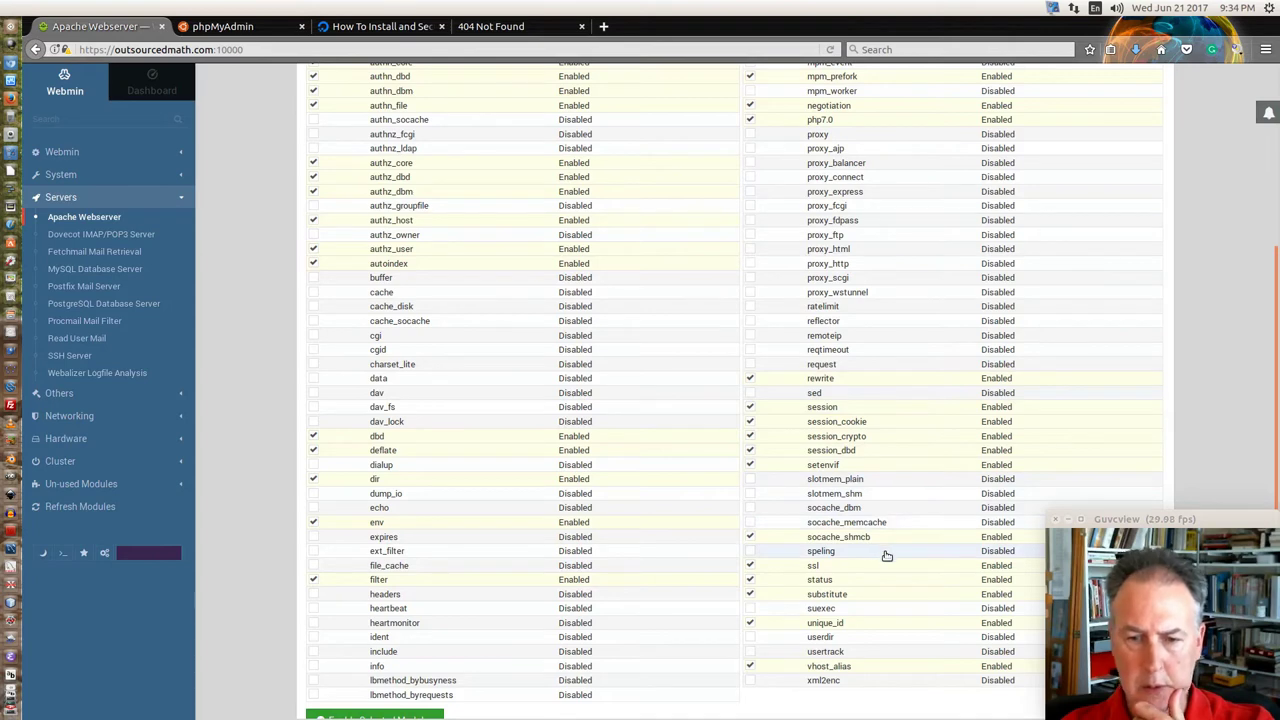
scroll(886, 556, "up", 4)
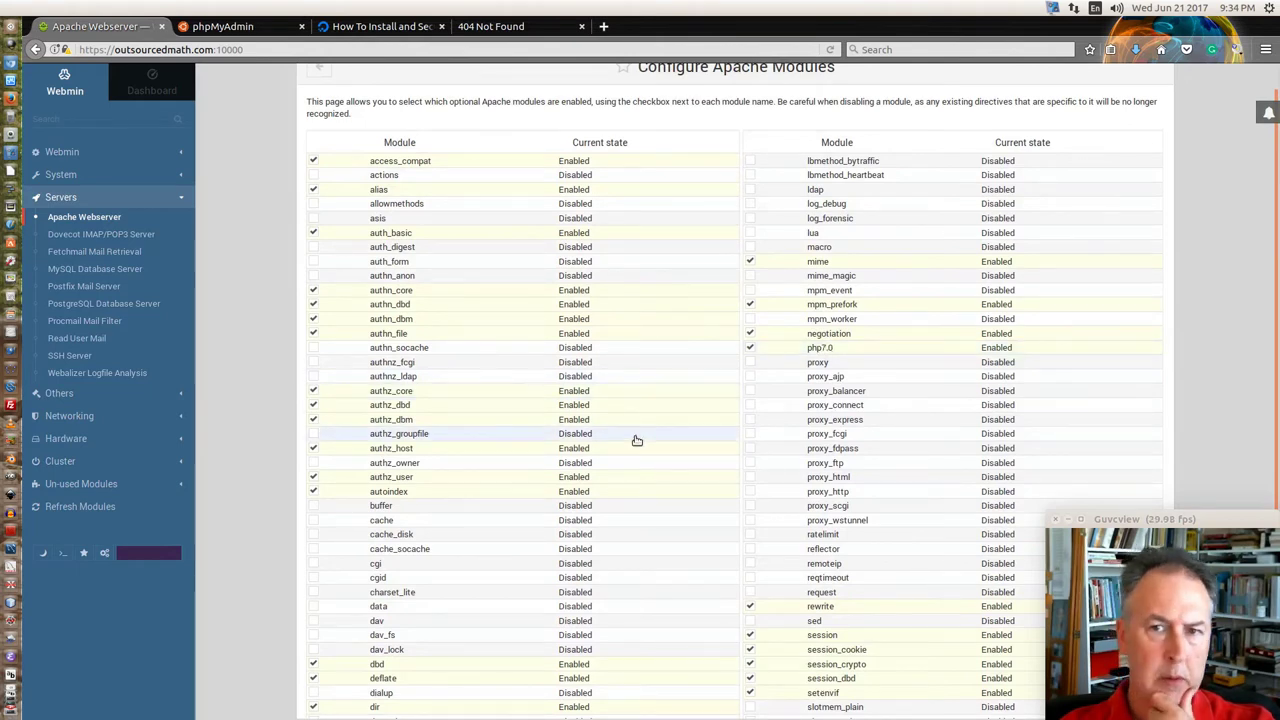
scroll(637, 440, "down", 3)
scroll(636, 448, "down", 2)
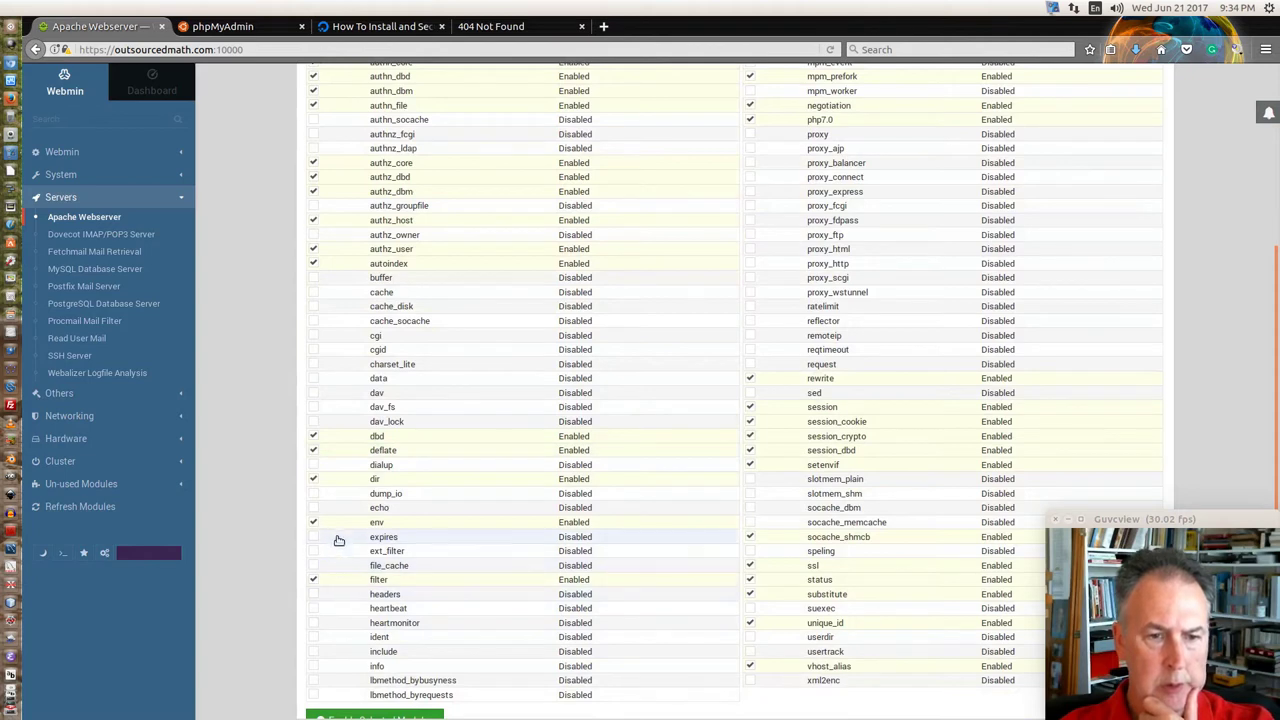
scroll(337, 537, "up", 5)
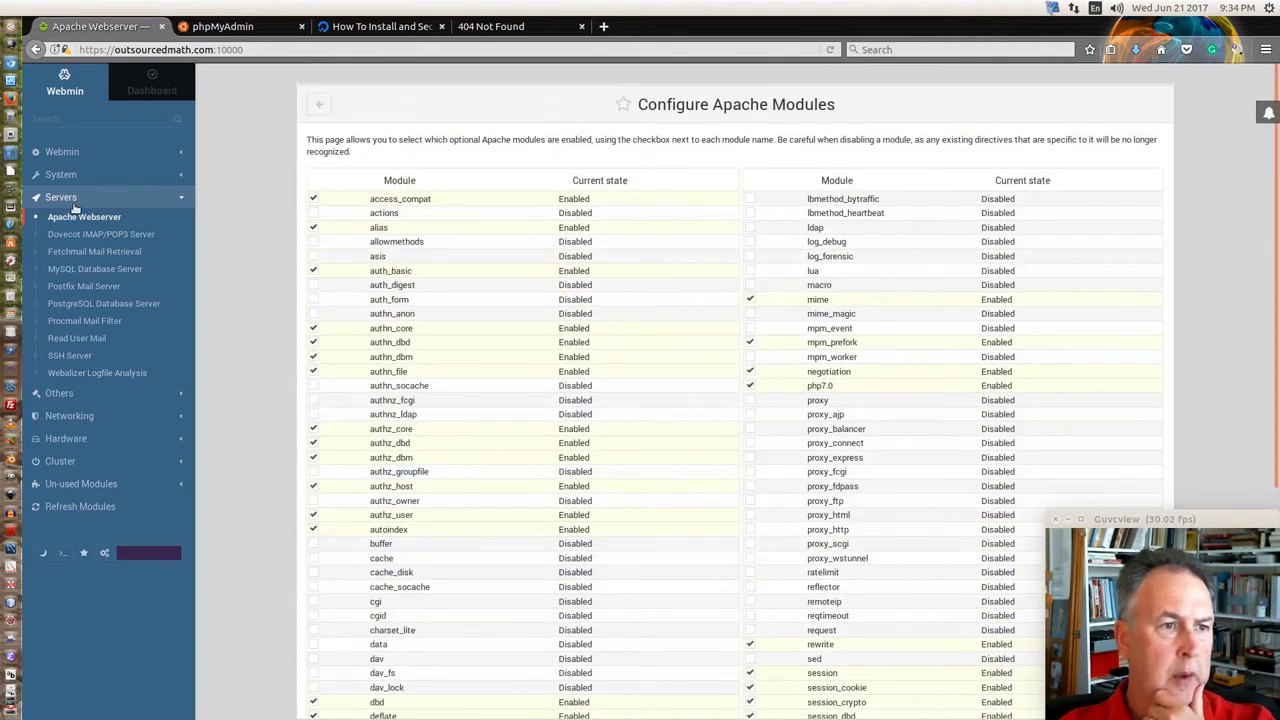
left_click(312, 106)
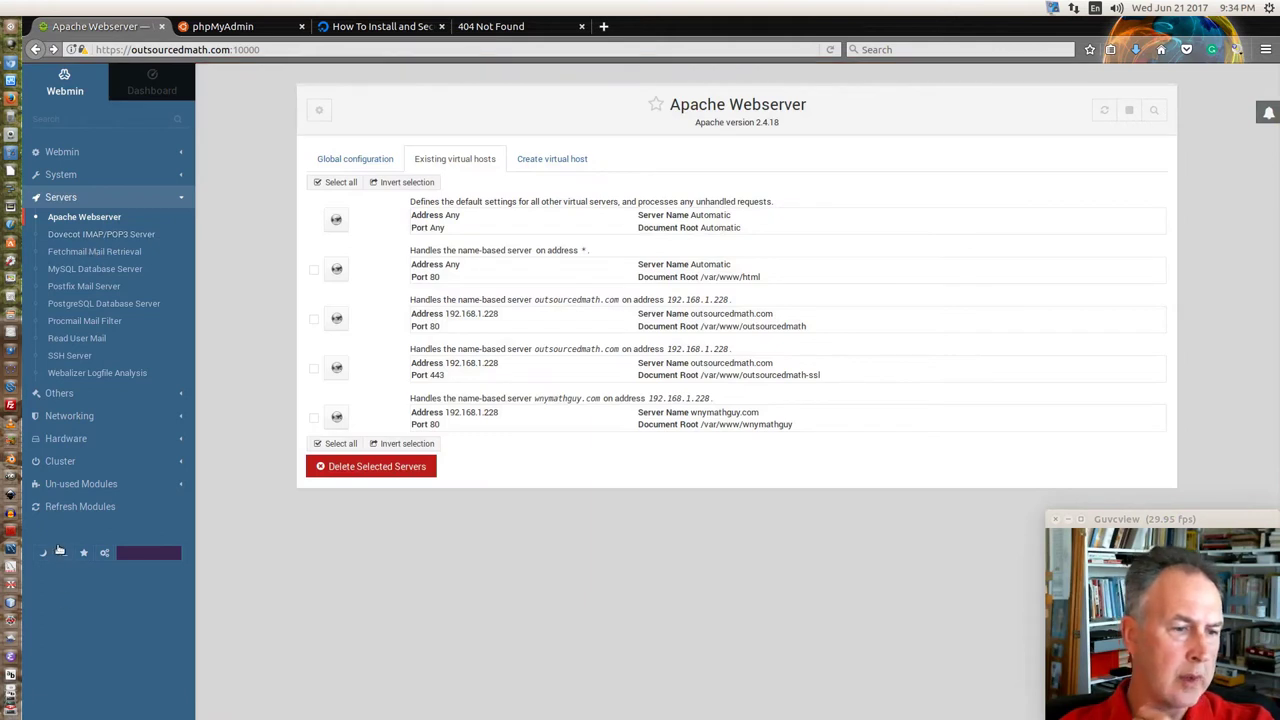
Enable the phpMyAdmin Apache configuration by running the pasted command "a2enconf phpmyadmin.conf" in the command shell.
left_click(66, 557)
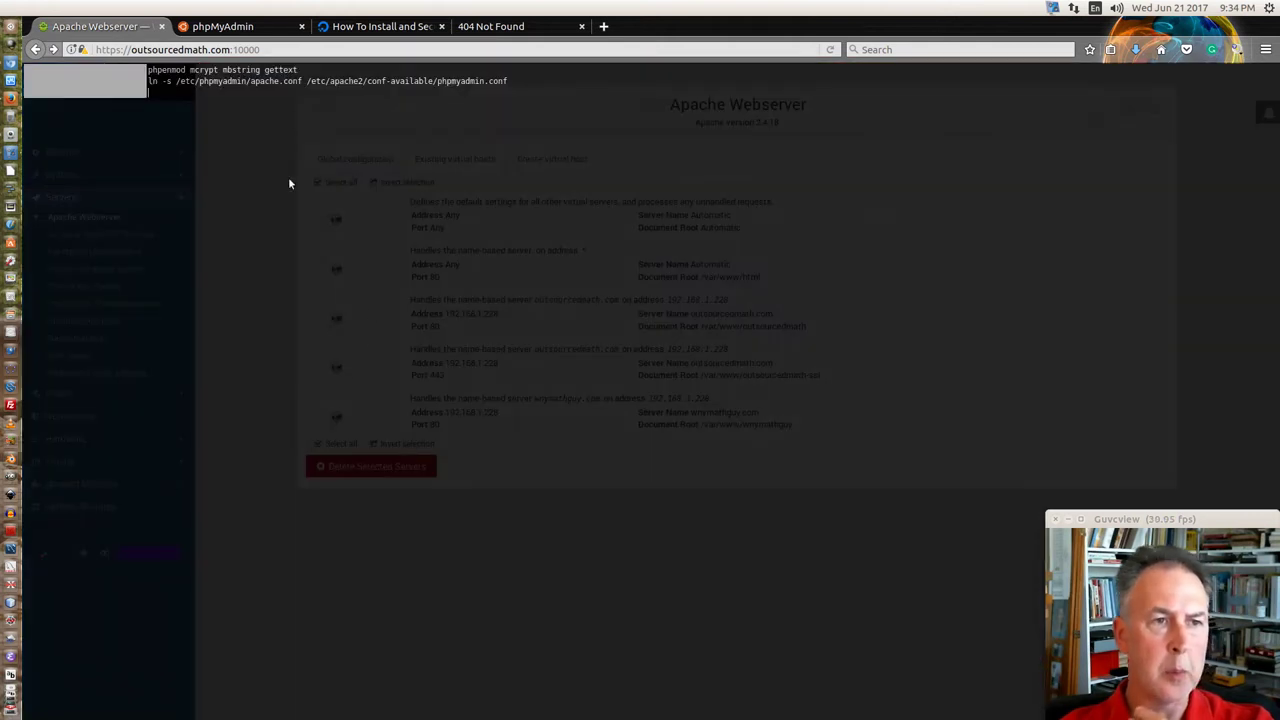
right_click(229, 98)
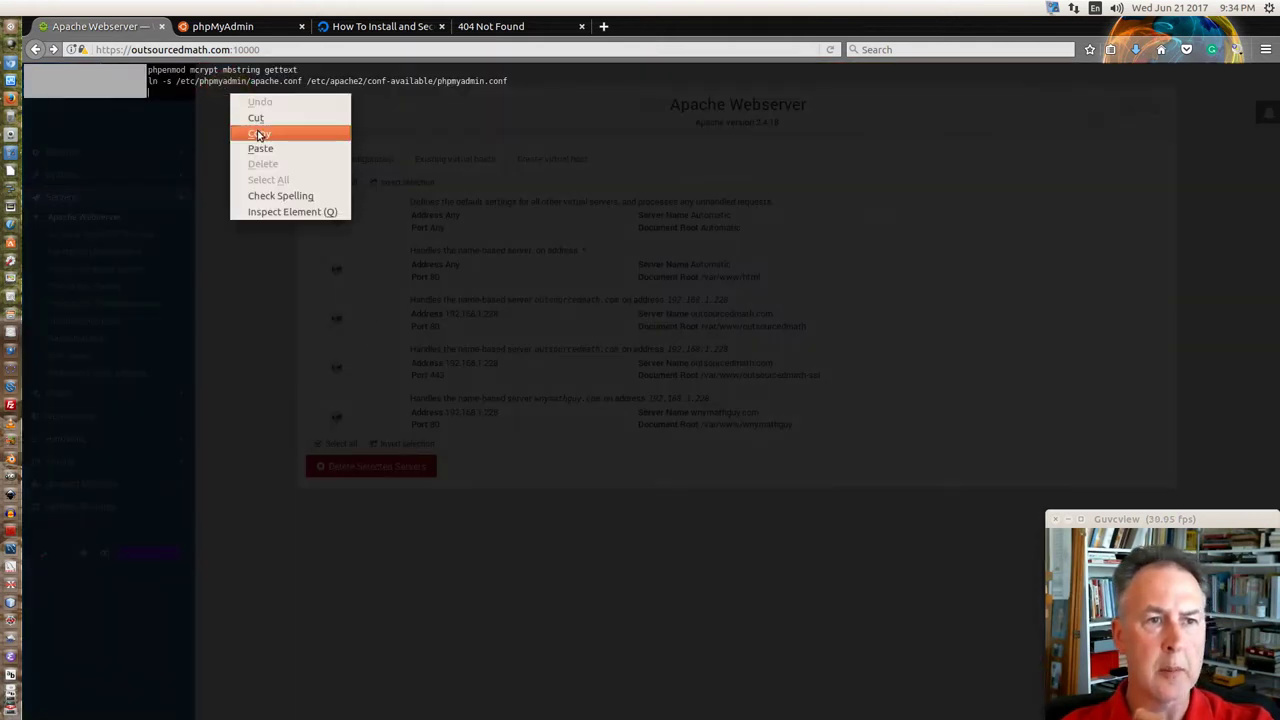
left_click(260, 148)
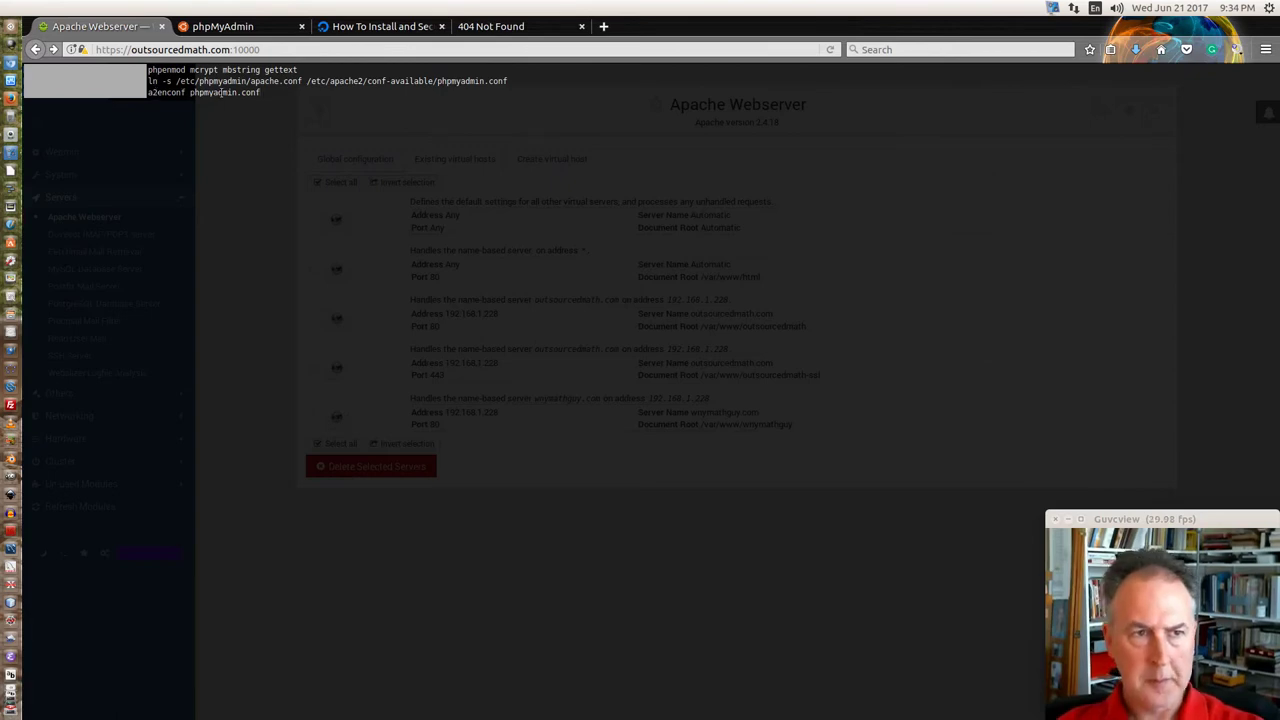
key("Return")
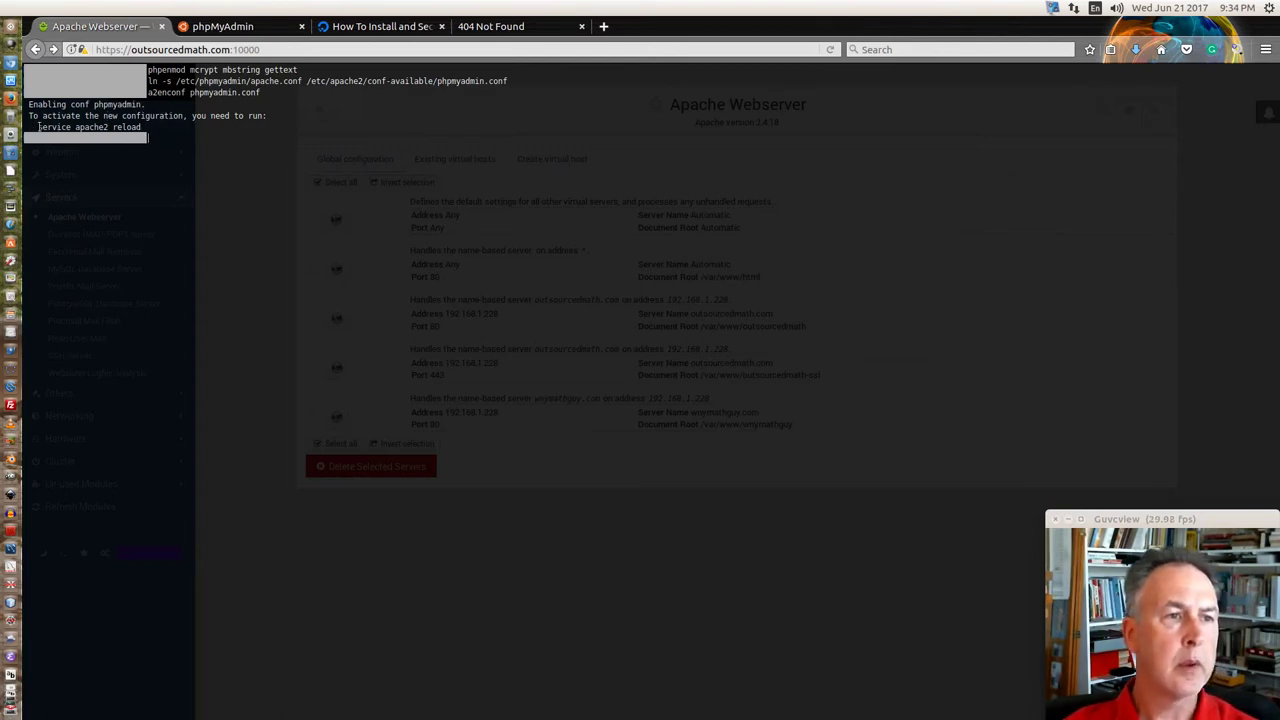
Reload Apache by running the copied command "service apache2 reload", close the shell, and apply the changes for the Apache Webserver.
left_click_drag(38, 127, 140, 127)
right_click(148, 124)
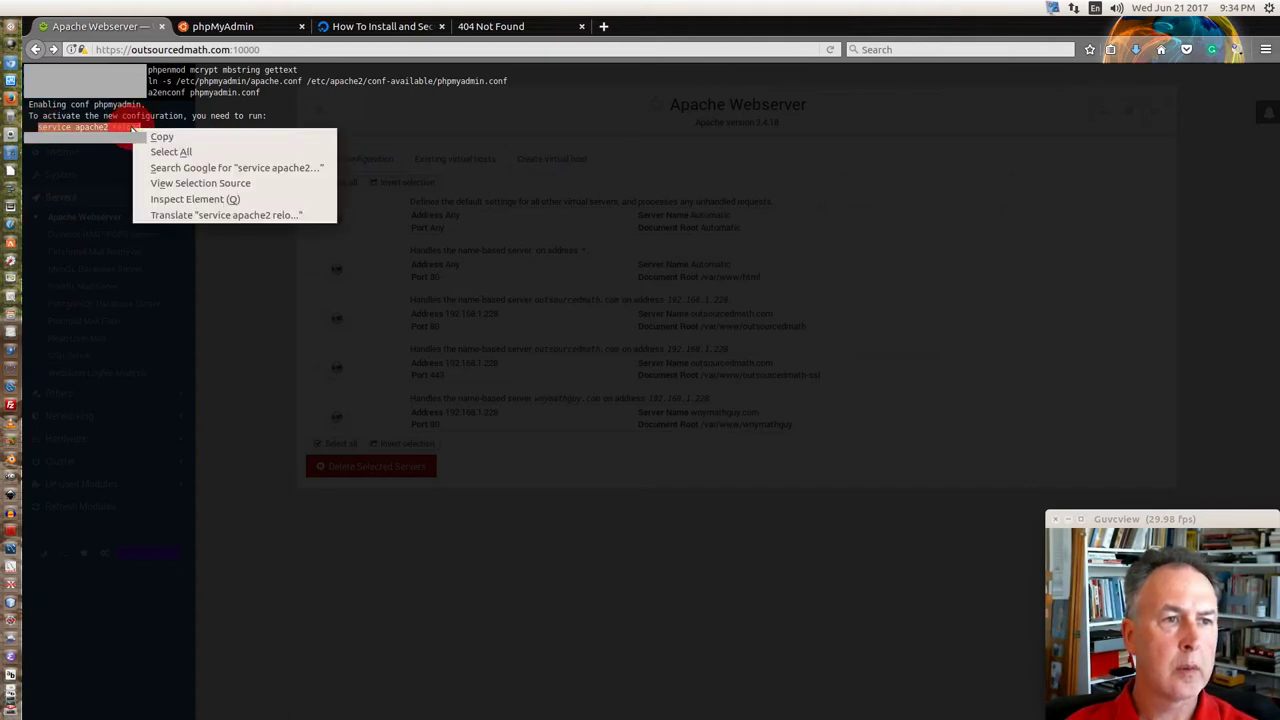
left_click(163, 135)
left_click(166, 137)
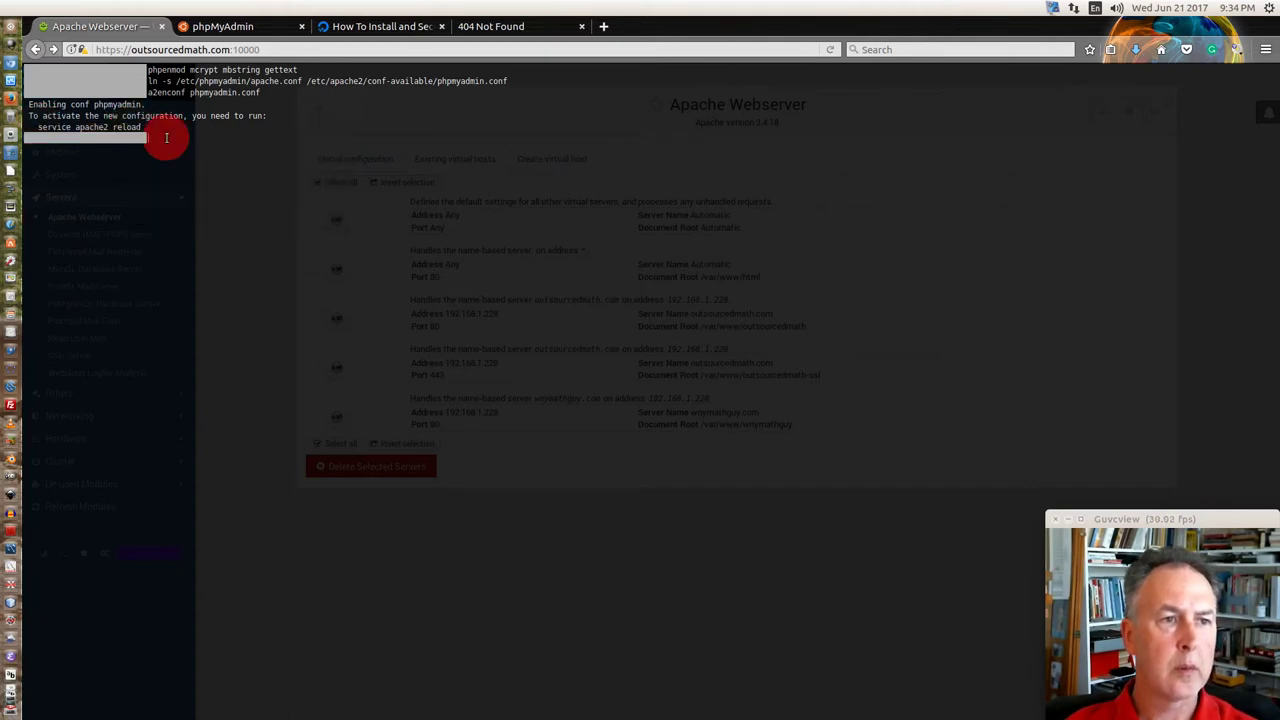
right_click(167, 138)
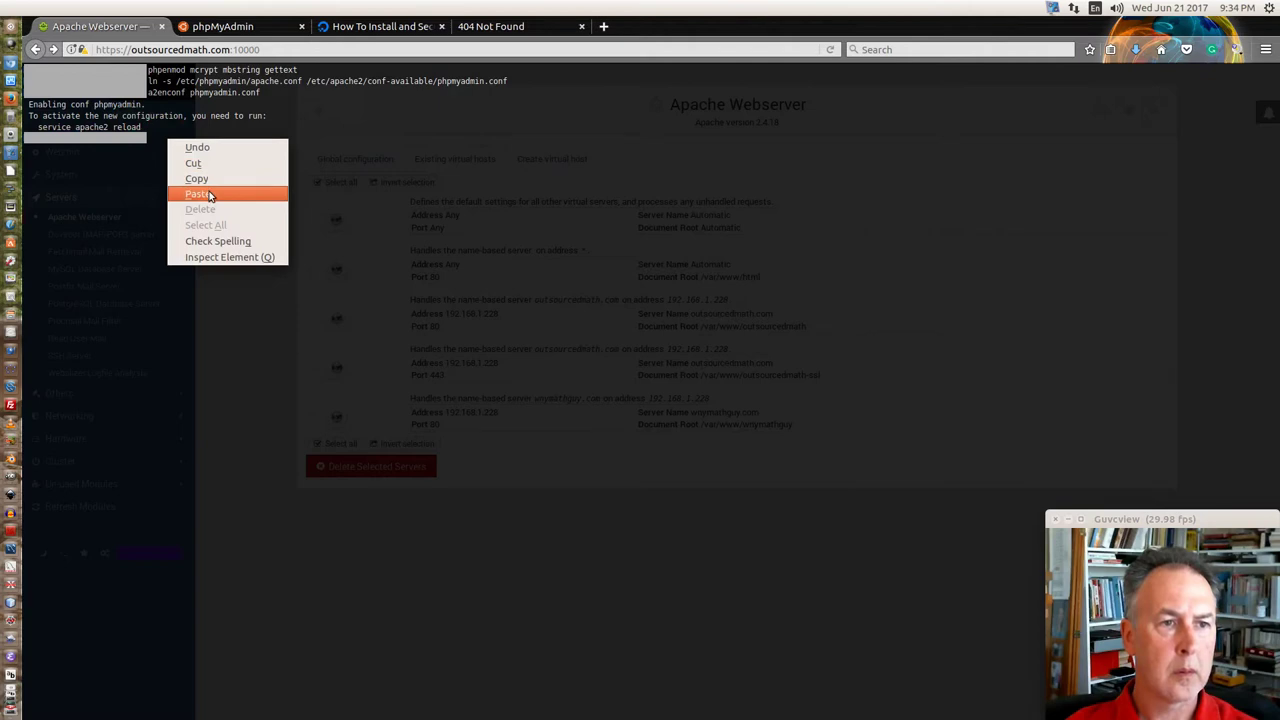
left_click(209, 194)
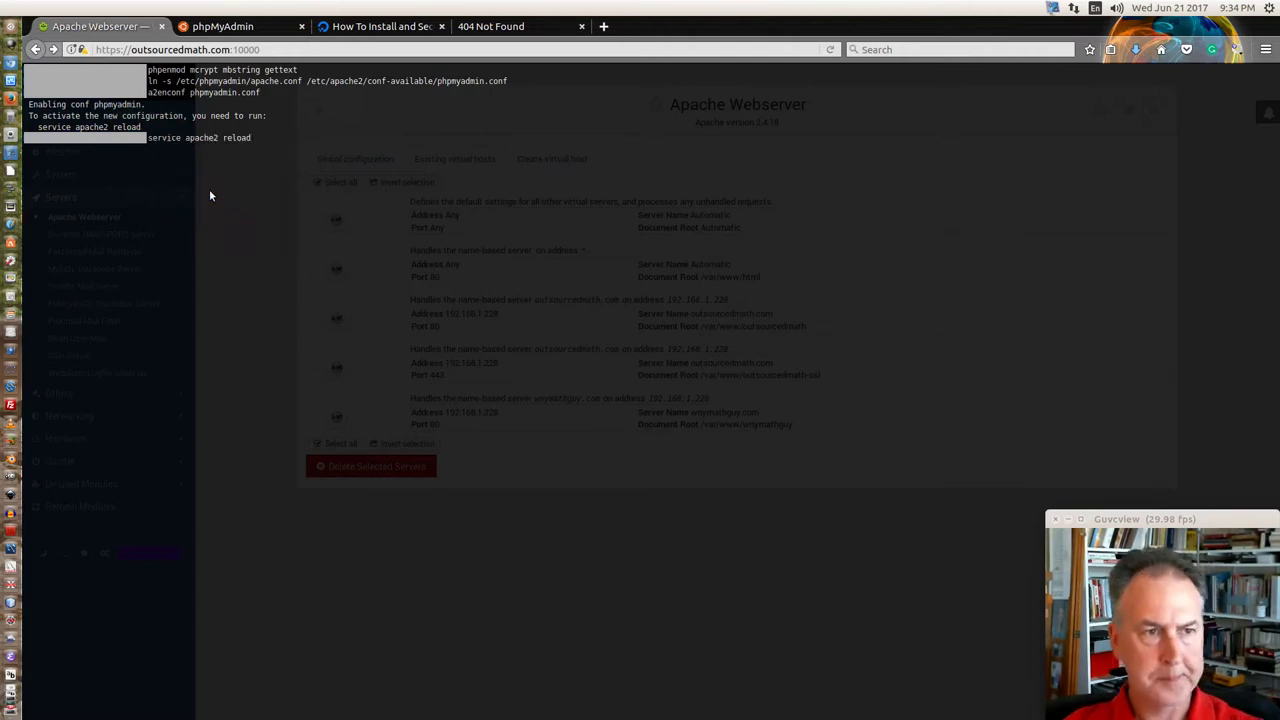
key("Return")
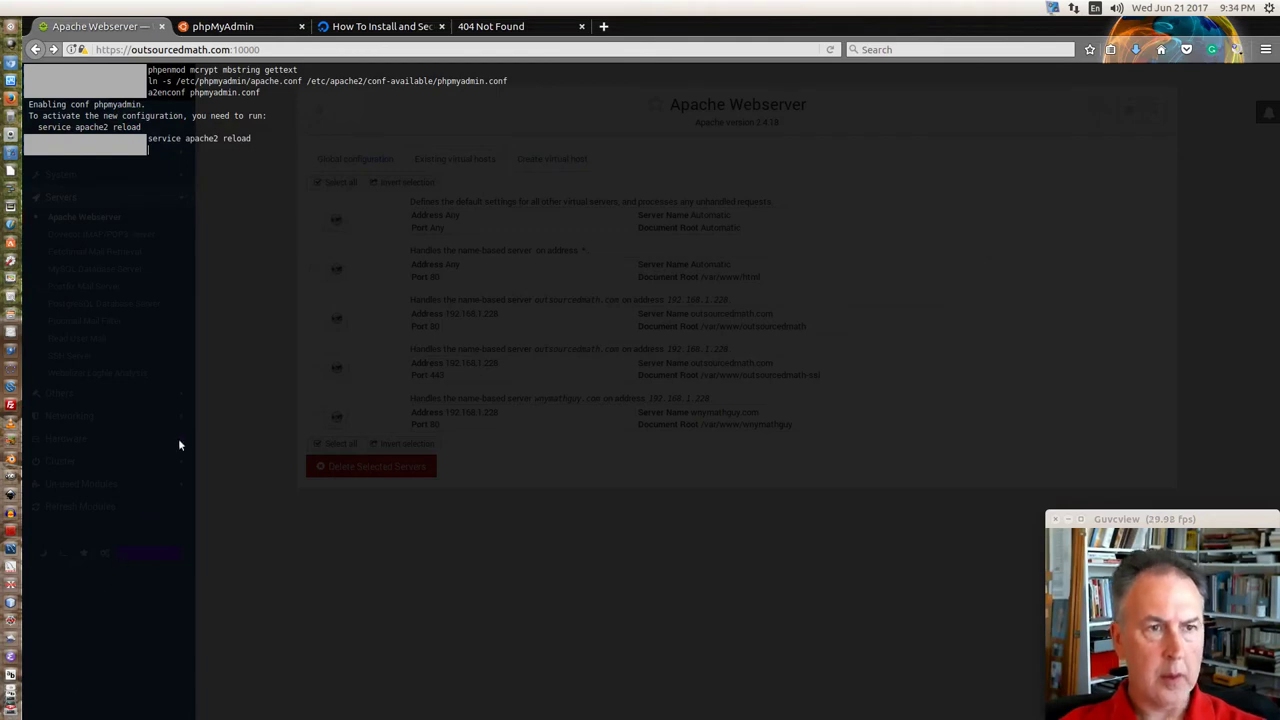
left_click(337, 274)
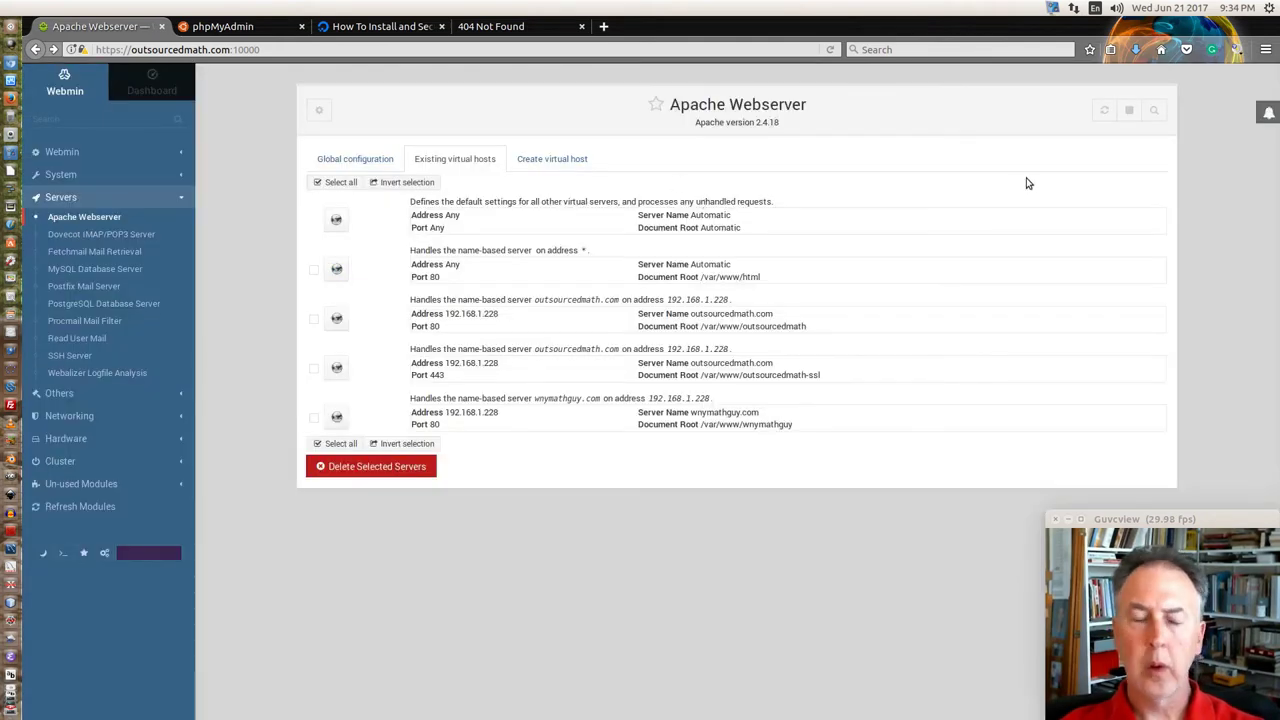
left_click(1106, 112)
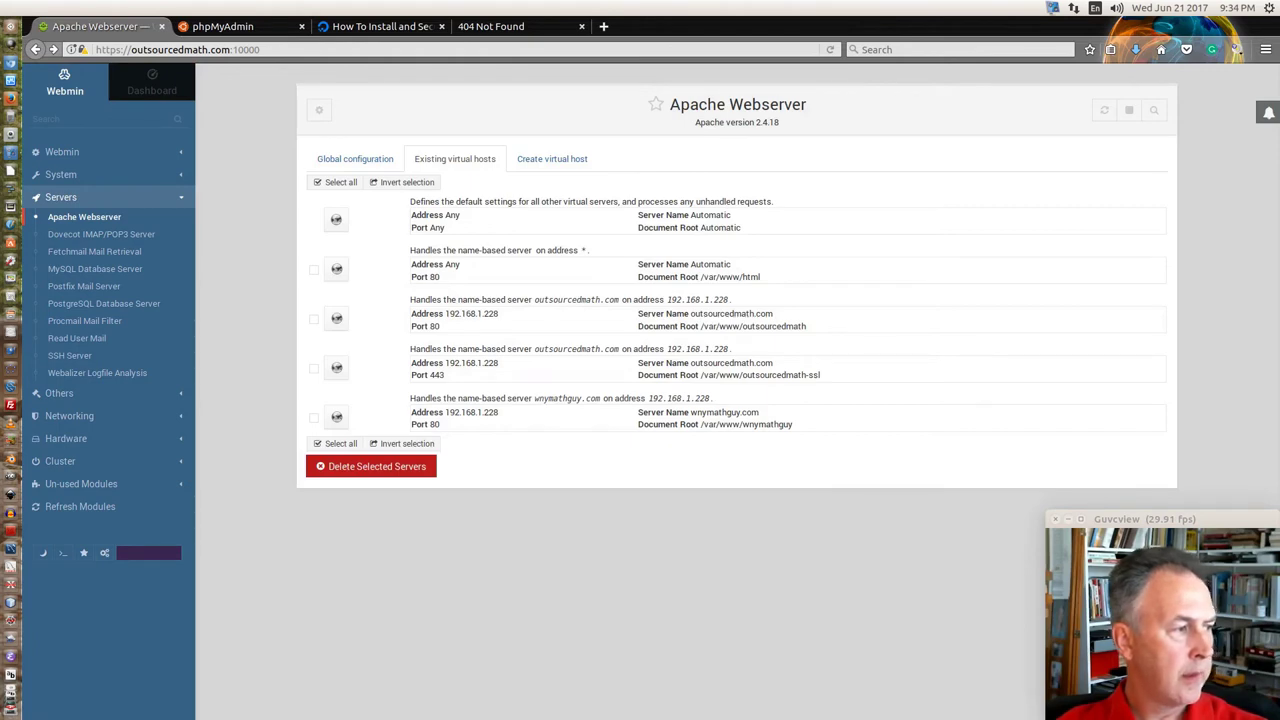
Review the Configuration section of the Ubuntu server guide's phpMyAdmin page for the Apache setup commands.
left_click(241, 29)
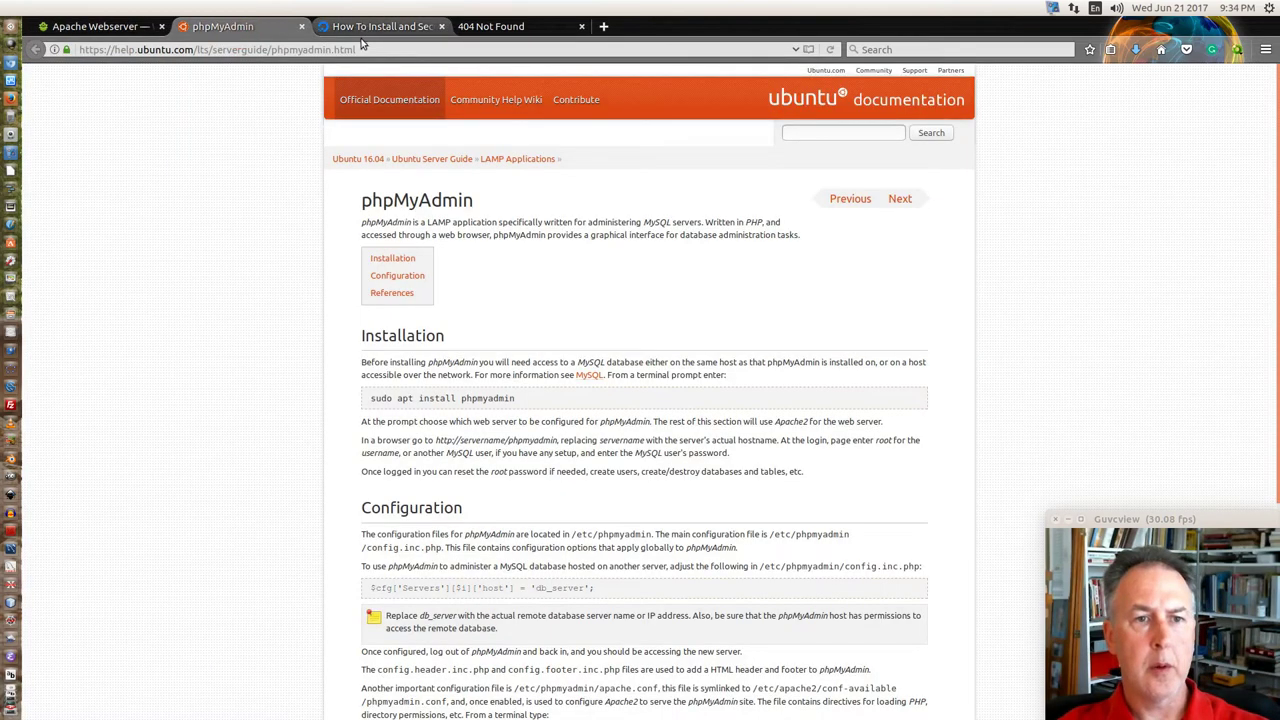
scroll(450, 418, "down", 5)
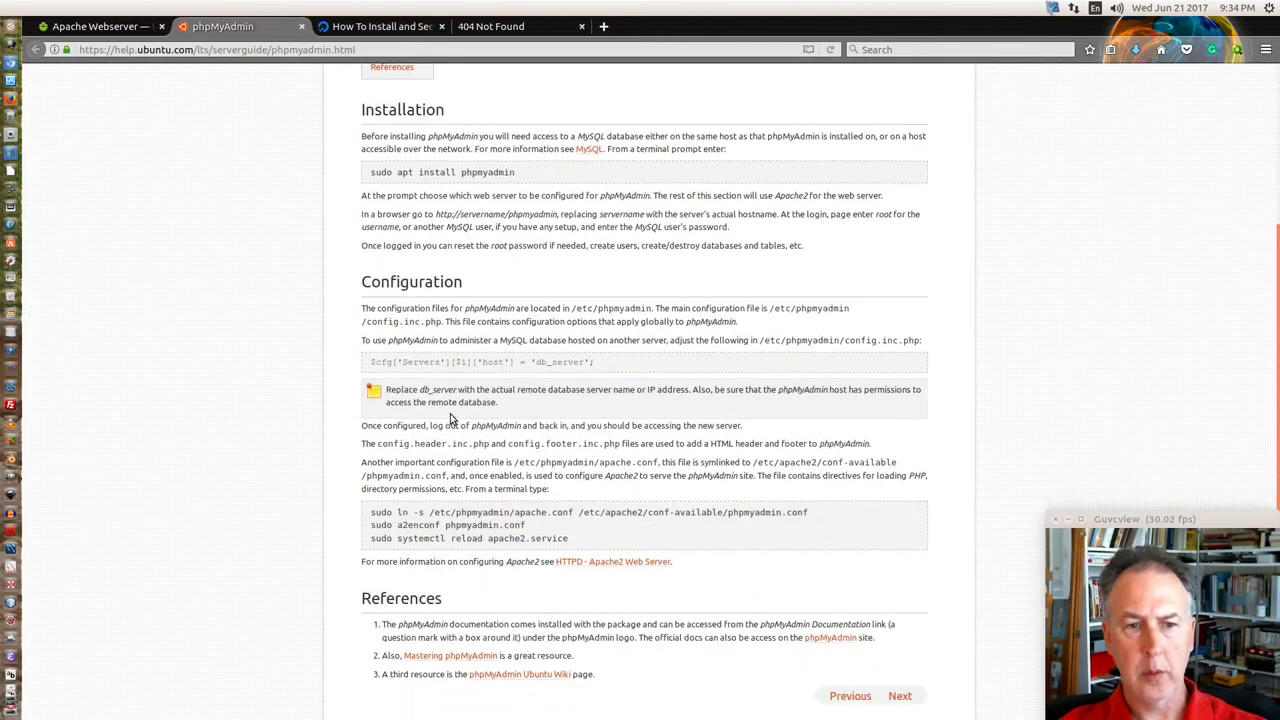
Review the prerequisites and the Step One installation instructions in DigitalOcean's tutorial on installing and securing phpMyAdmin on Ubuntu 16.04.
scroll(430, 470, "up", 5)
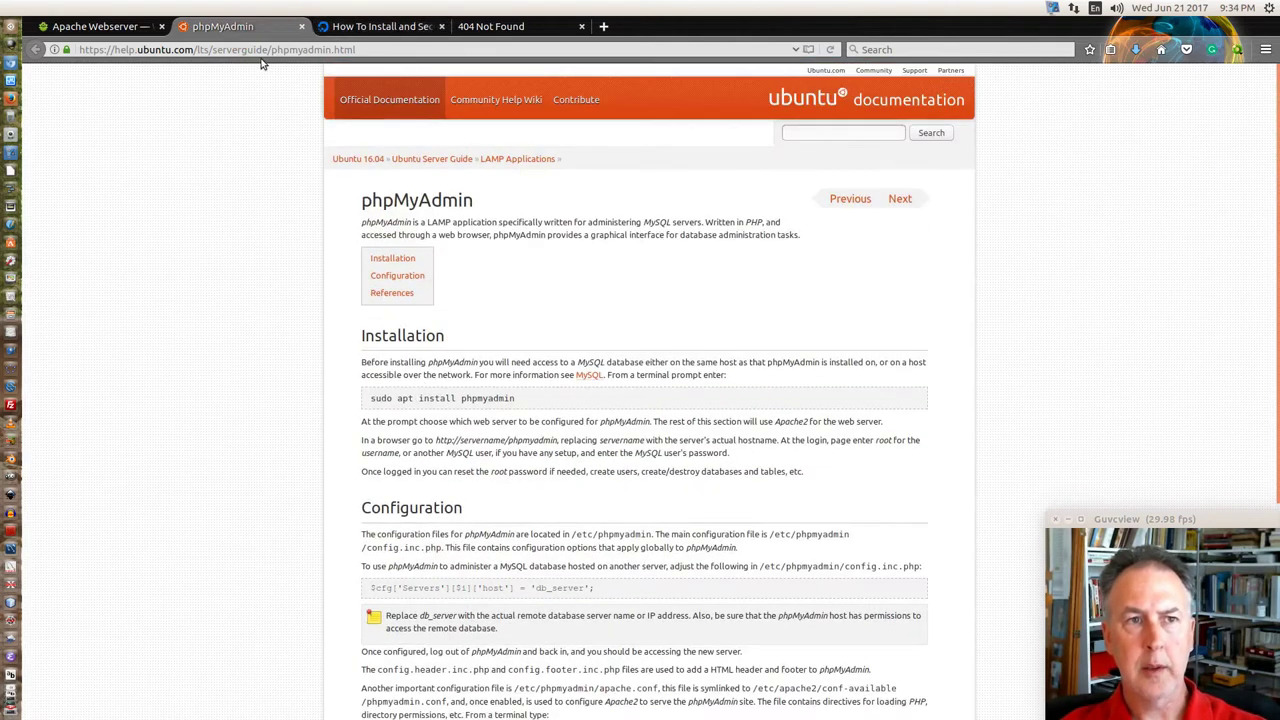
left_click(378, 30)
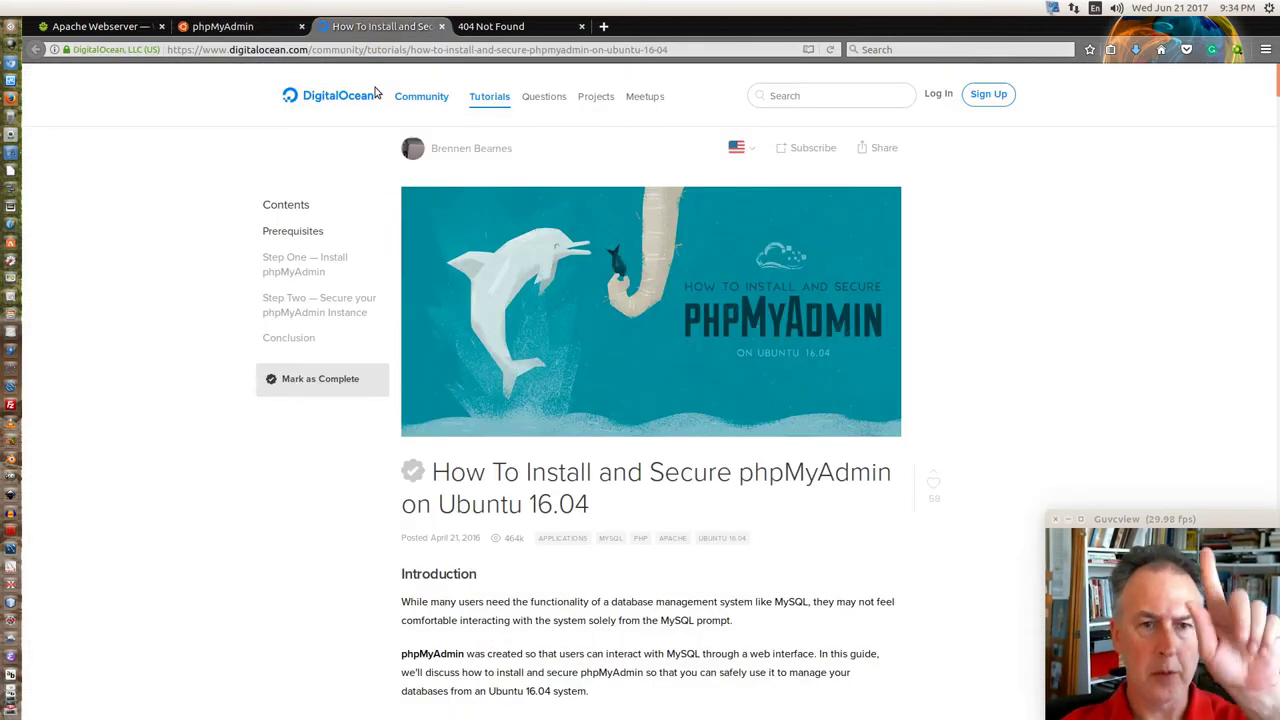
scroll(520, 376, "down", 5)
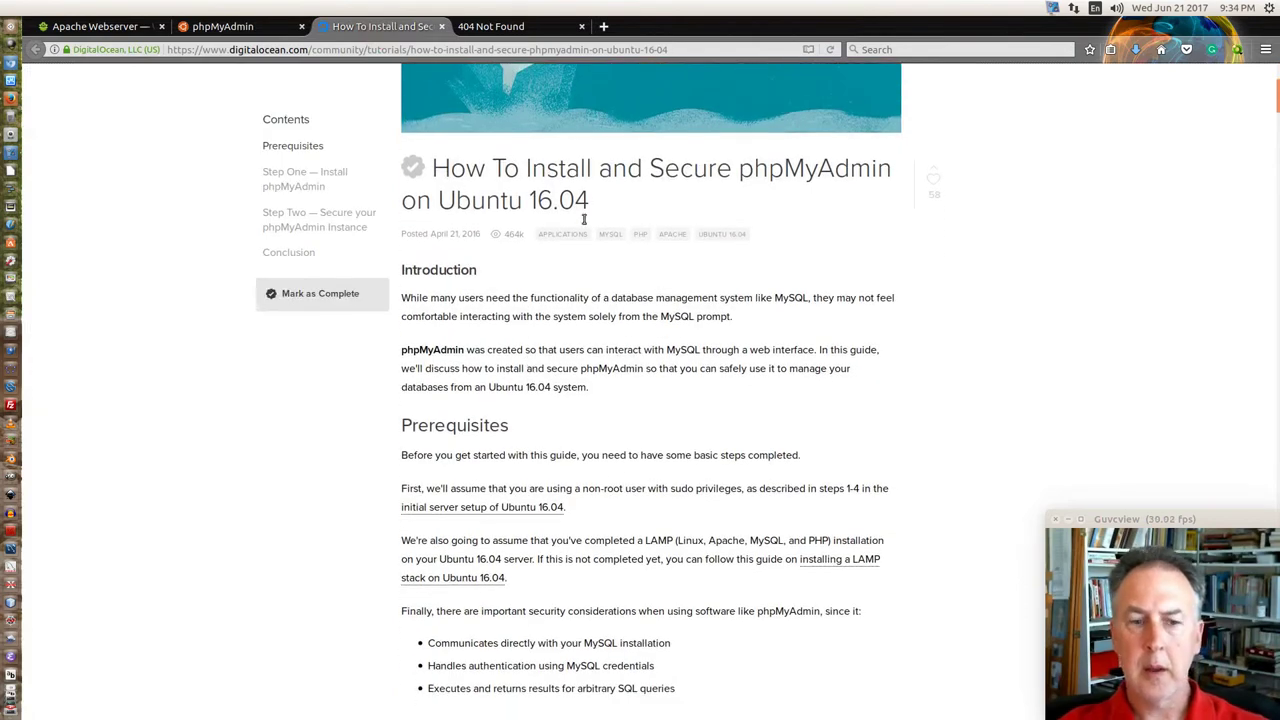
scroll(590, 284, "down", 2)
scroll(590, 284, "up", 3)
scroll(588, 282, "down", 7)
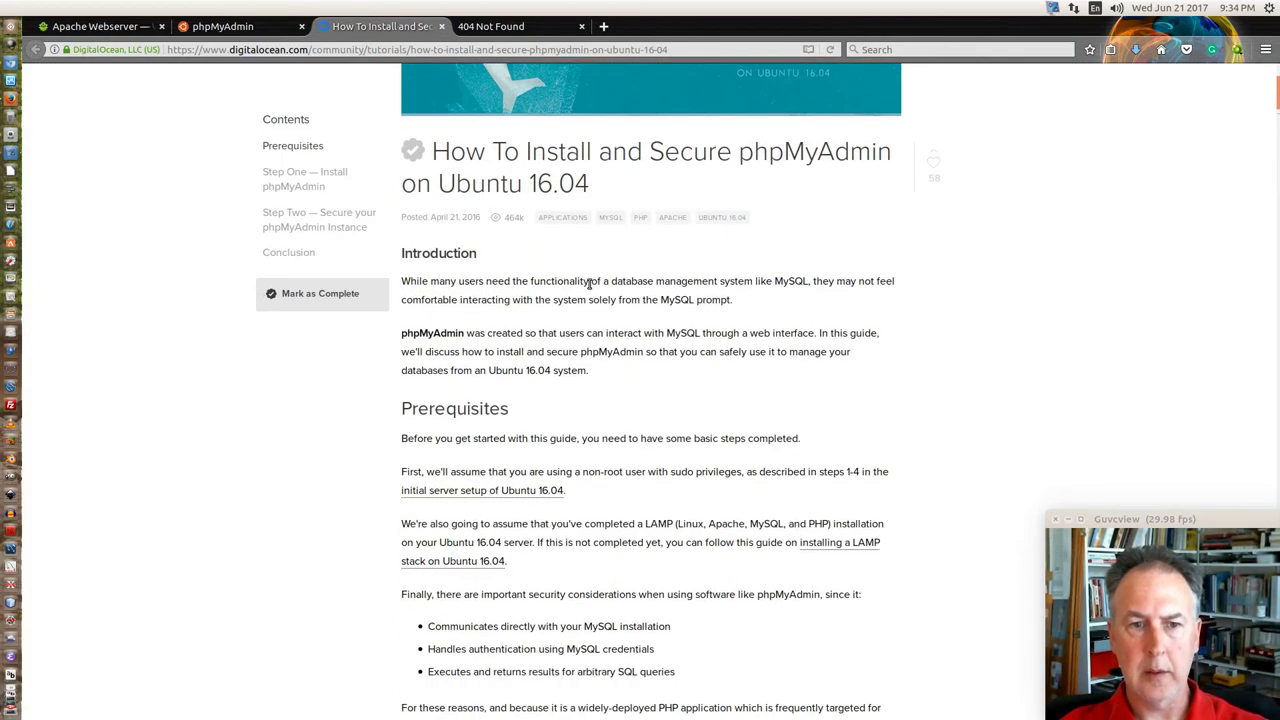
scroll(525, 300, "down", 5)
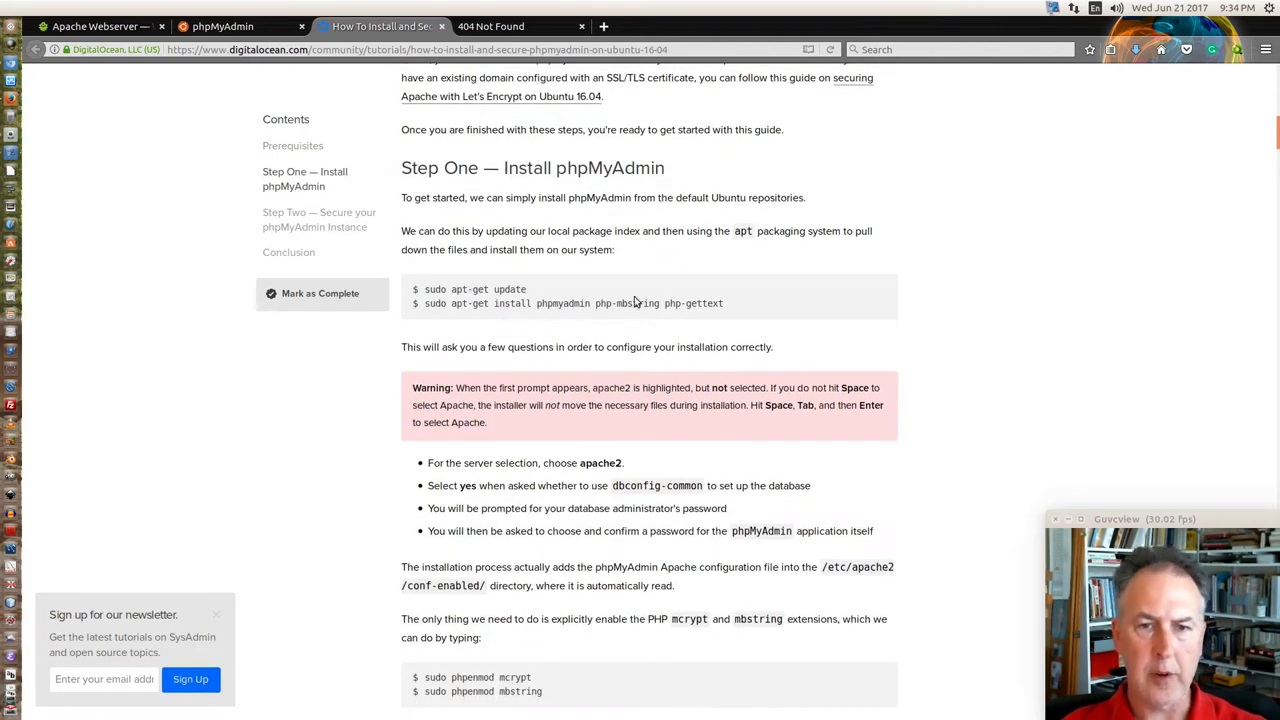
scroll(545, 300, "down", 1)
scroll(549, 373, "down", 3)
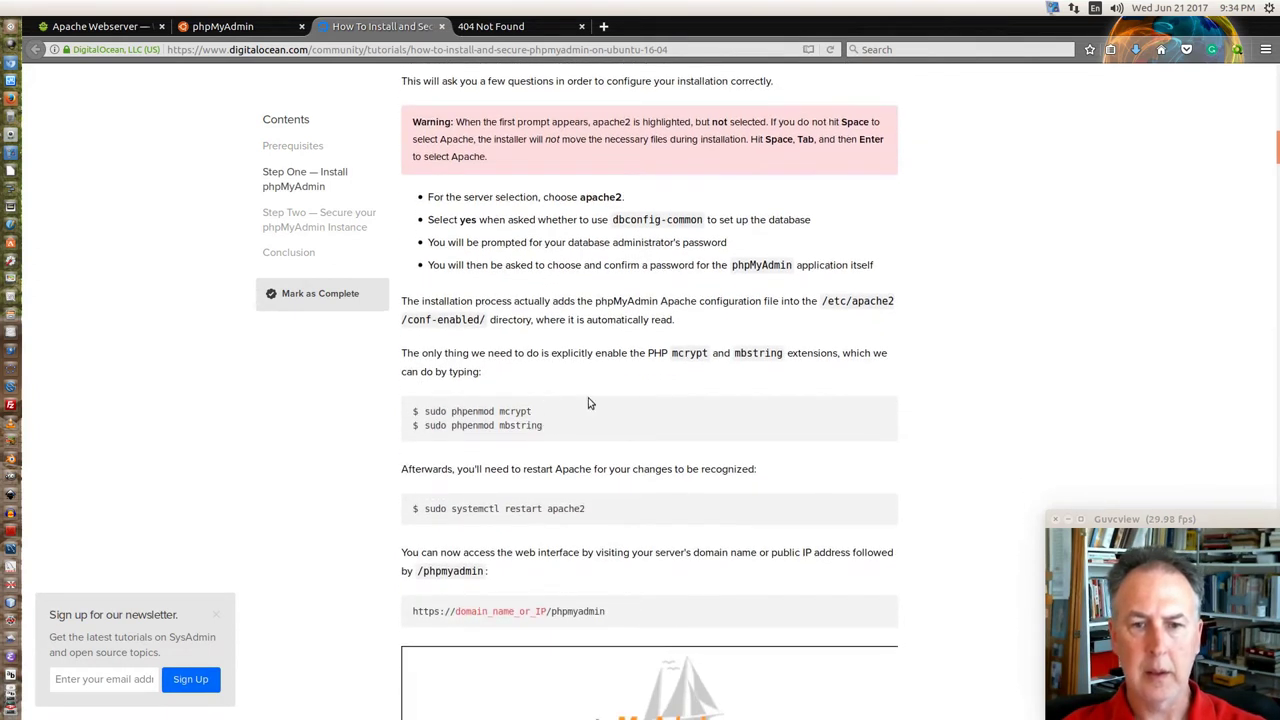
scroll(648, 235, "up", 1)
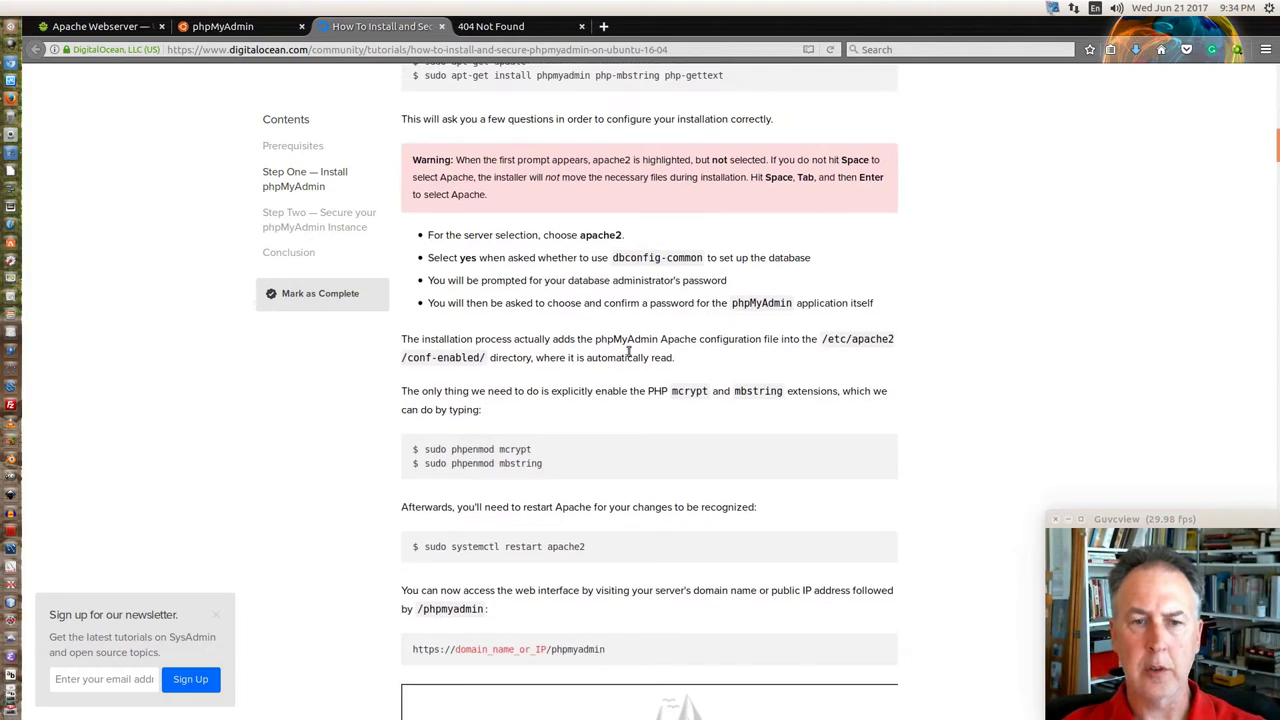
scroll(525, 355, "up", 3)
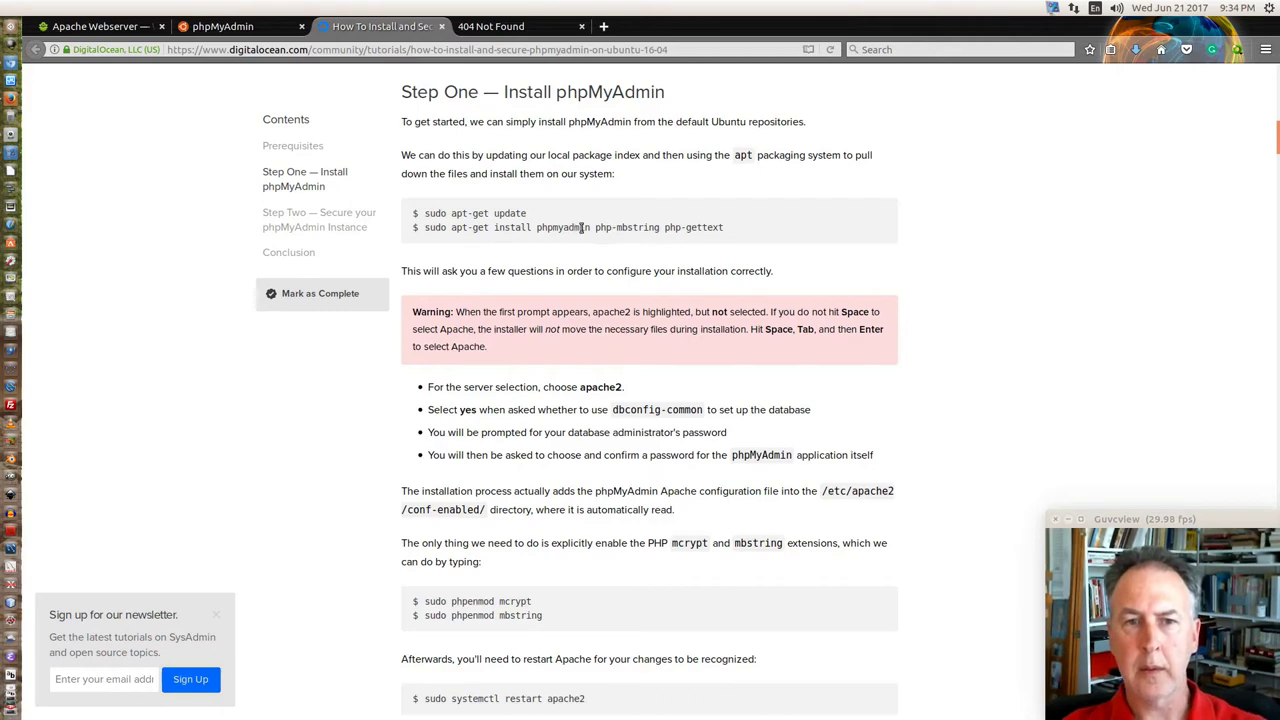
Skim the tutorial's login instructions and Step Two on securing the phpMyAdmin instance, and return to its introduction.
scroll(587, 227, "down", 7)
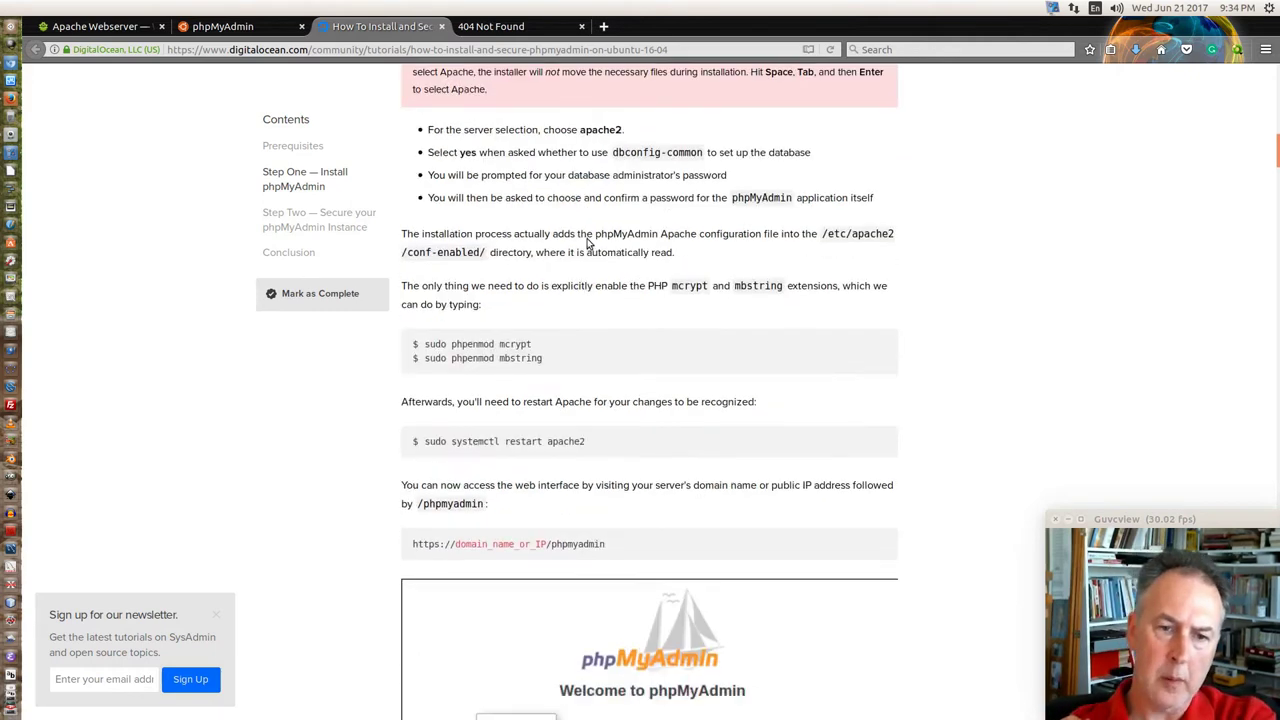
scroll(587, 246, "down", 13)
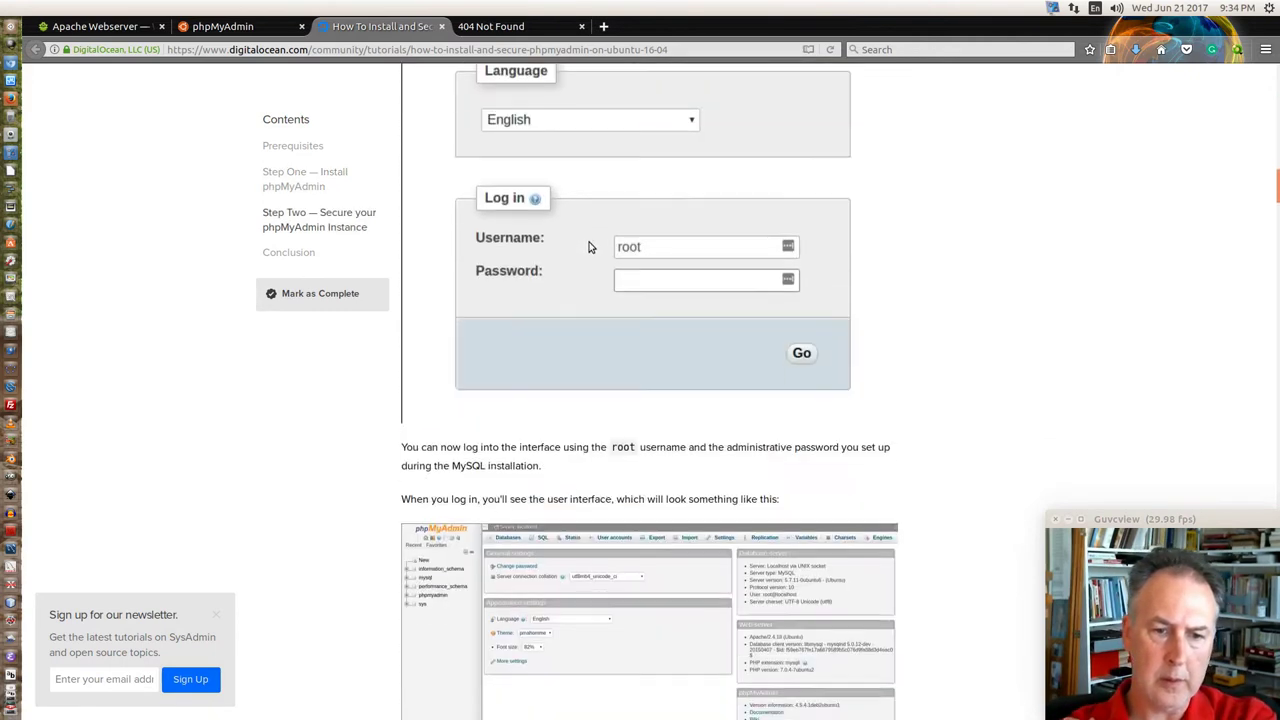
scroll(590, 247, "down", 7)
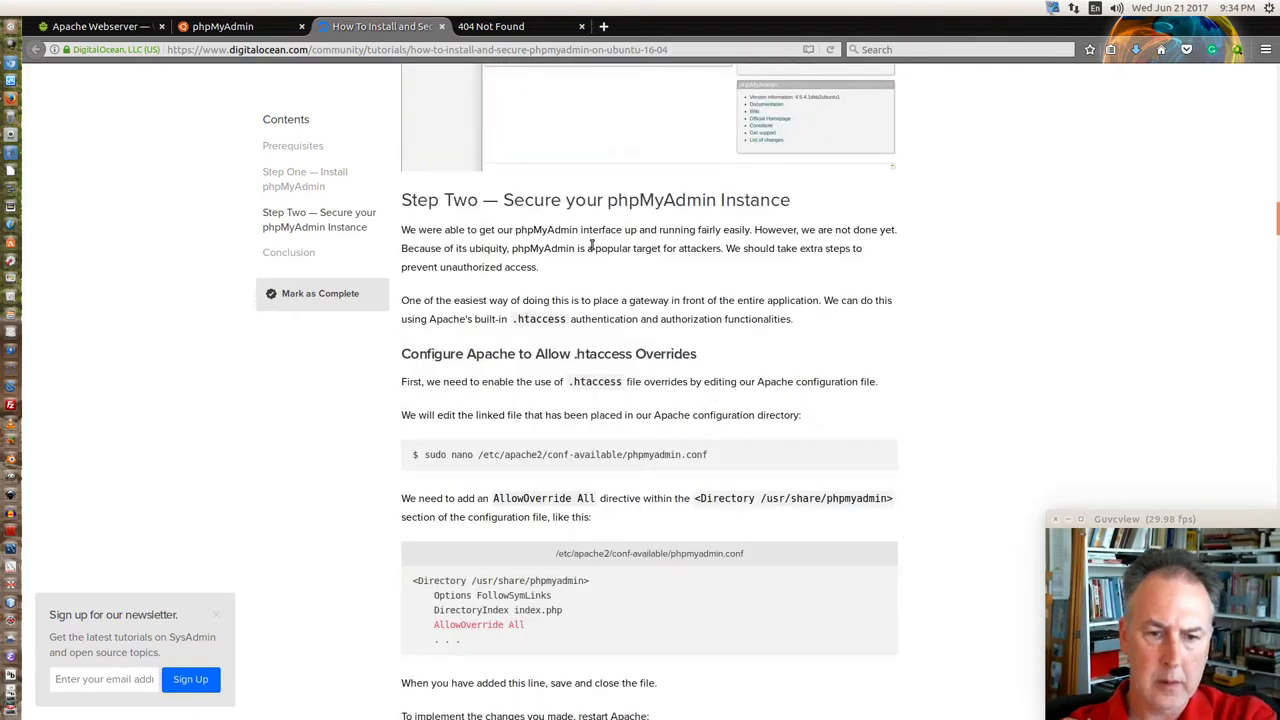
scroll(640, 440, "up", 8)
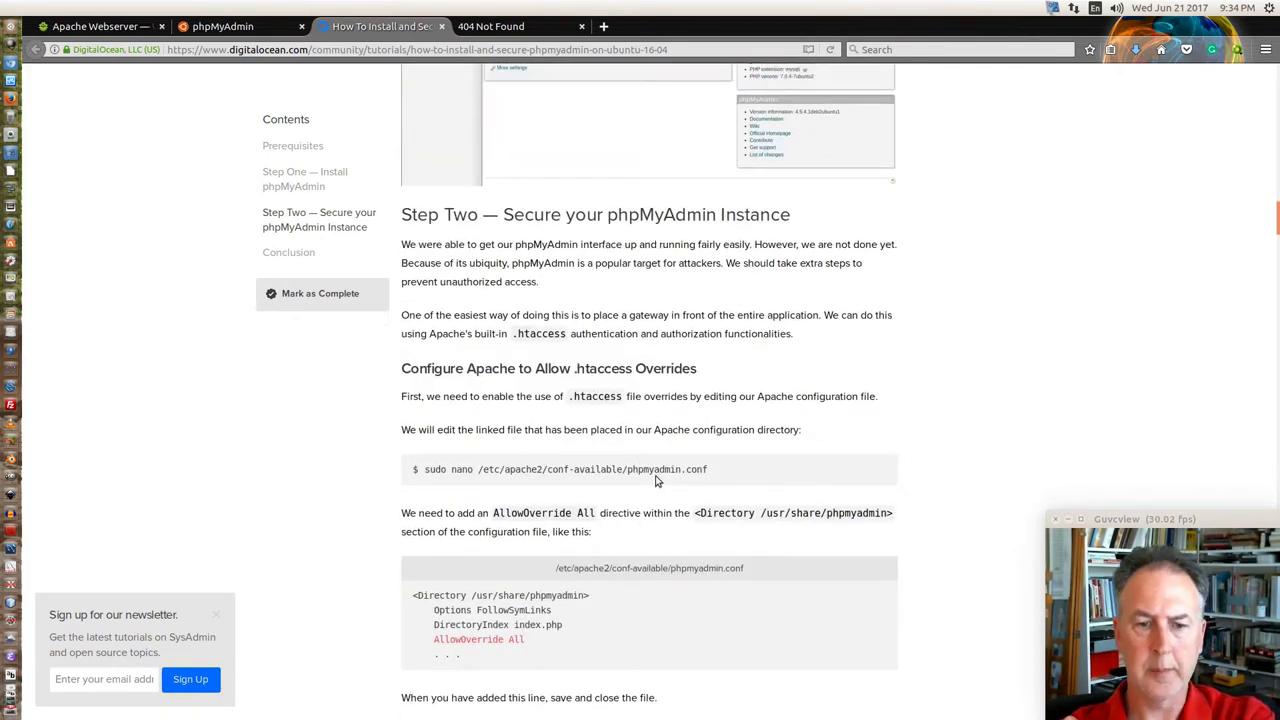
scroll(659, 466, "up", 20)
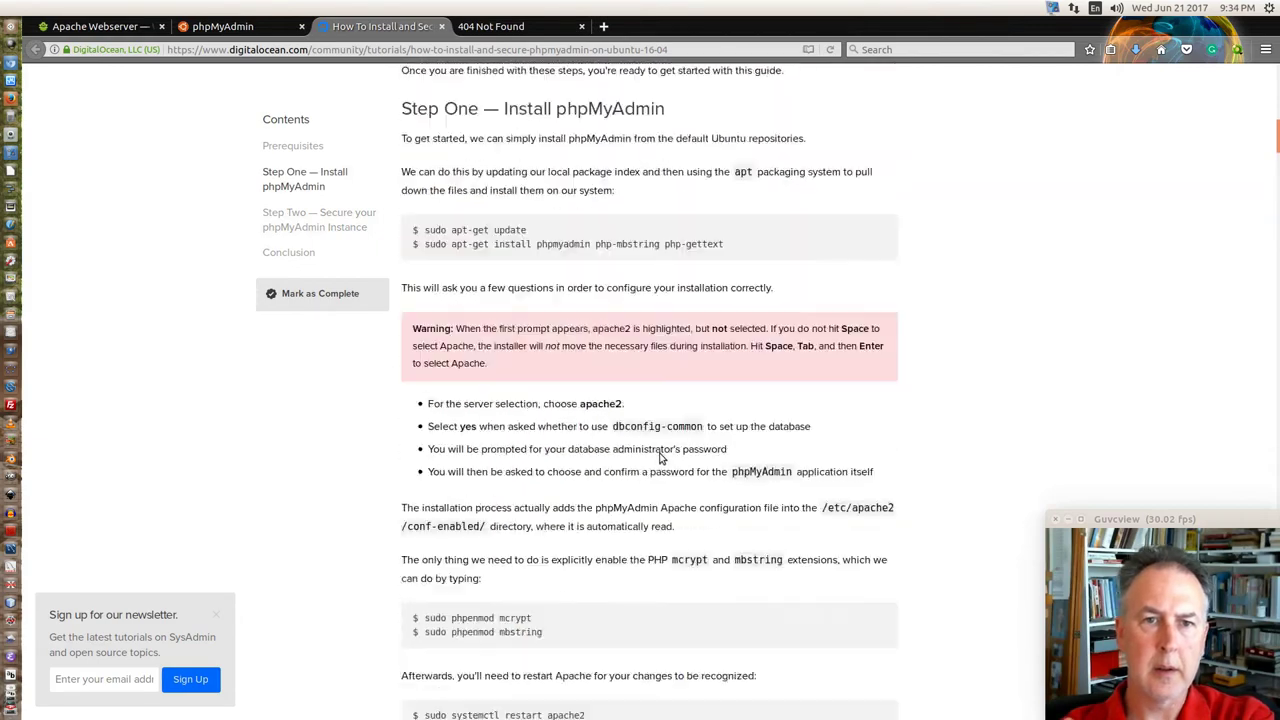
scroll(659, 458, "up", 14)
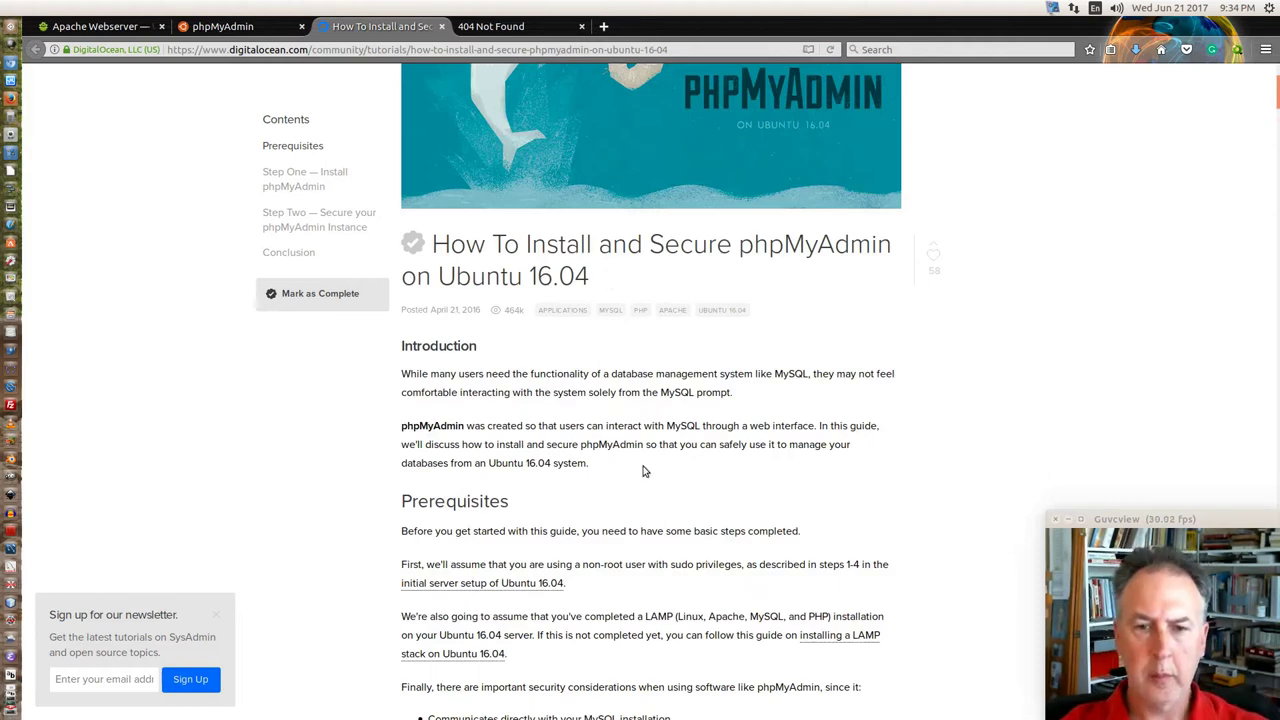
left_click(512, 30)
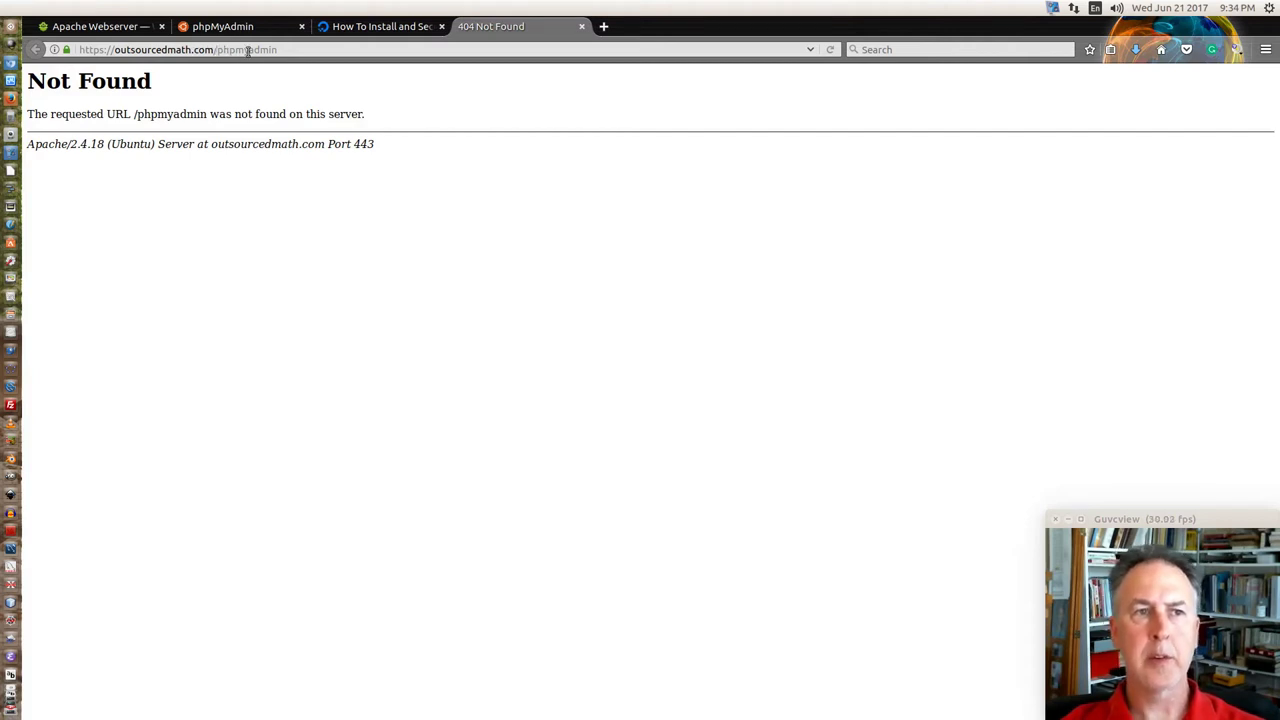
left_click(299, 51)
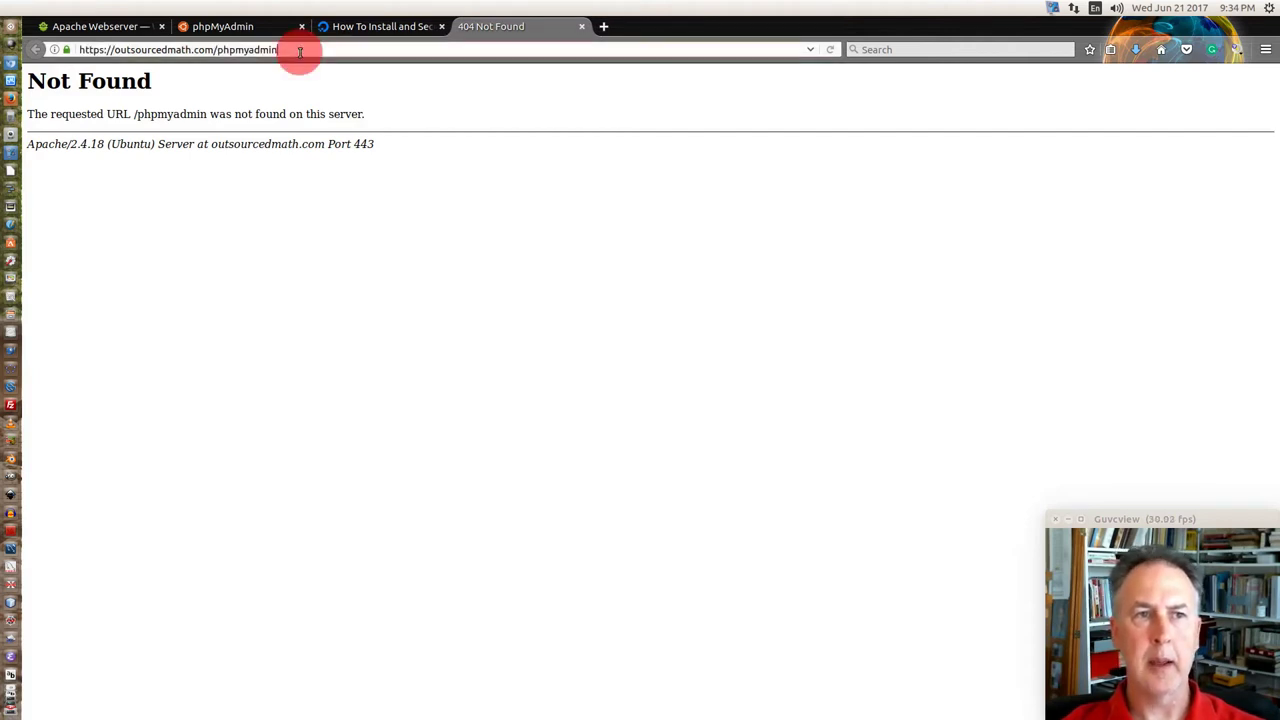
left_click(831, 49)
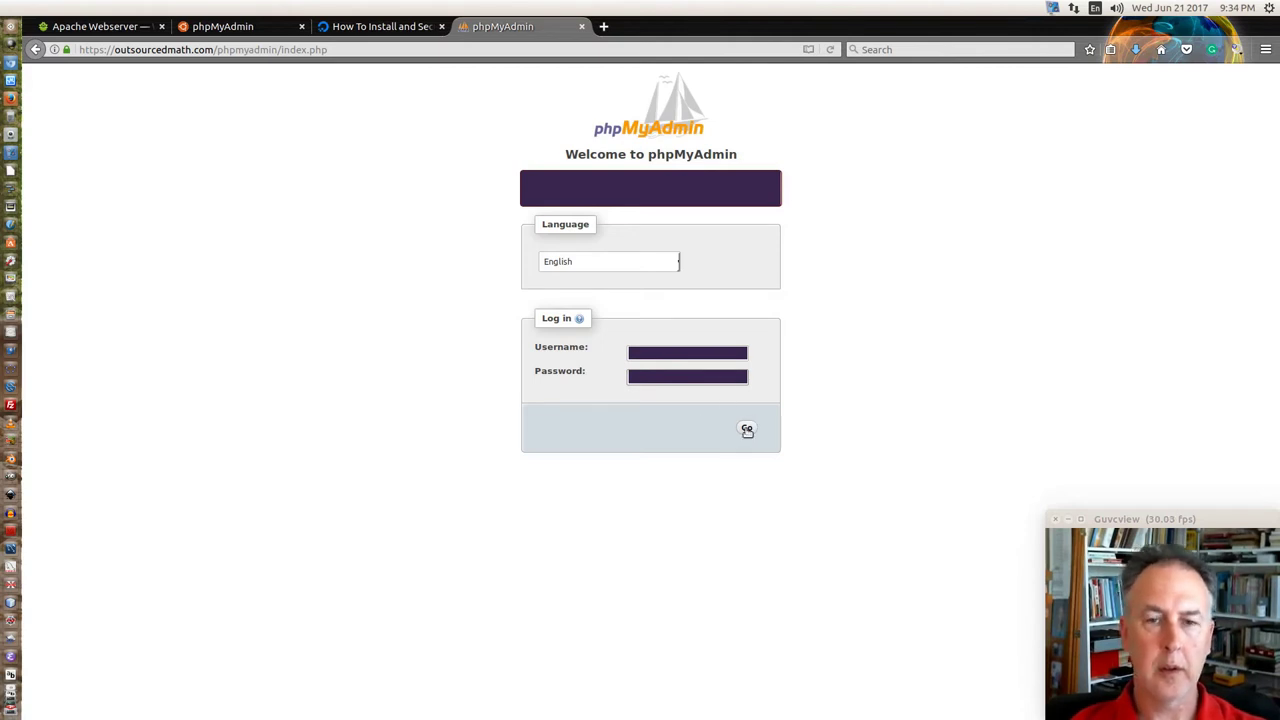
Log in to phpMyAdmin with the database username and password, and save the login in the browser.
left_click(747, 428)
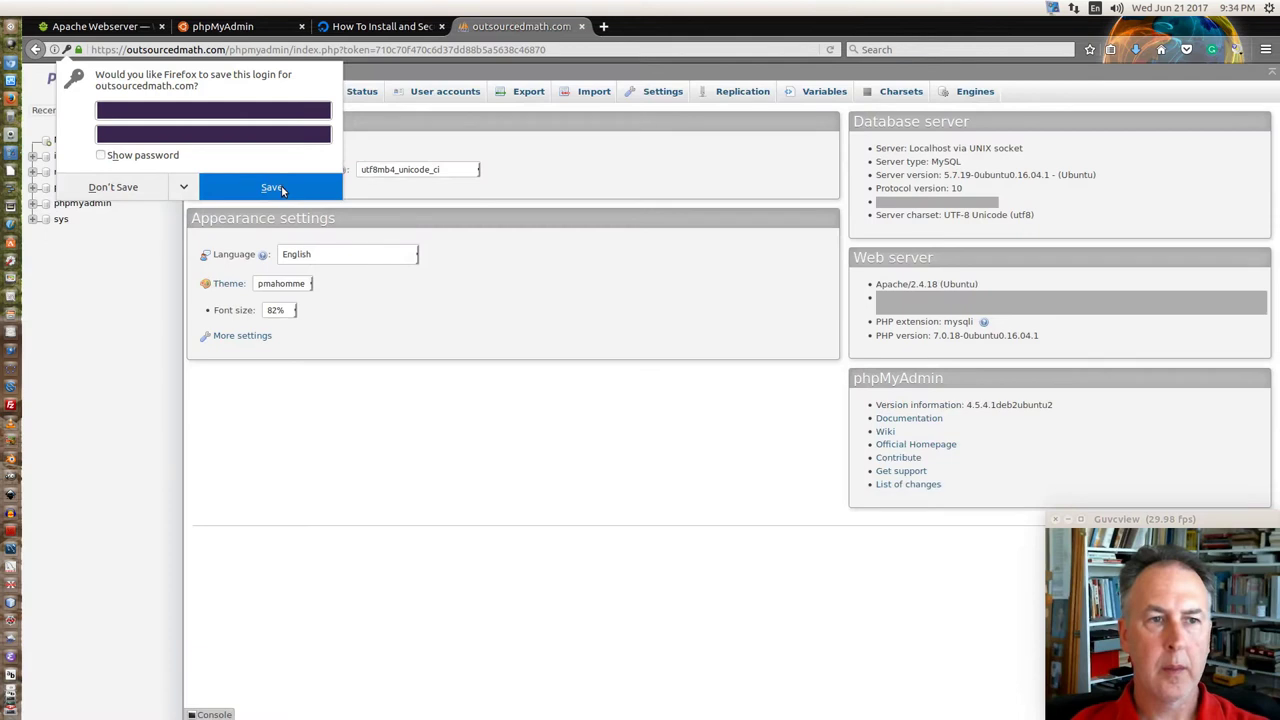
left_click(283, 187)
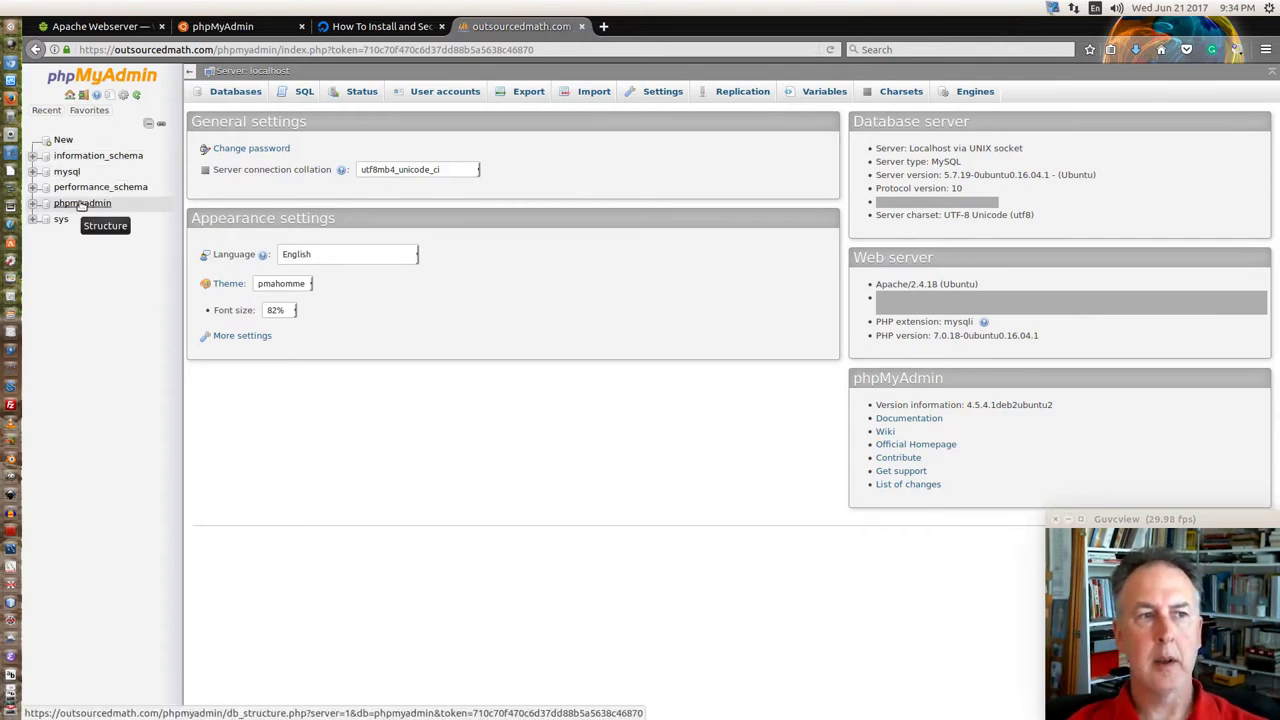
Examine the tables of the phpmyadmin, performance_schema and mysql databases in the navigation tree, collapsing each list again.
left_click(34, 203)
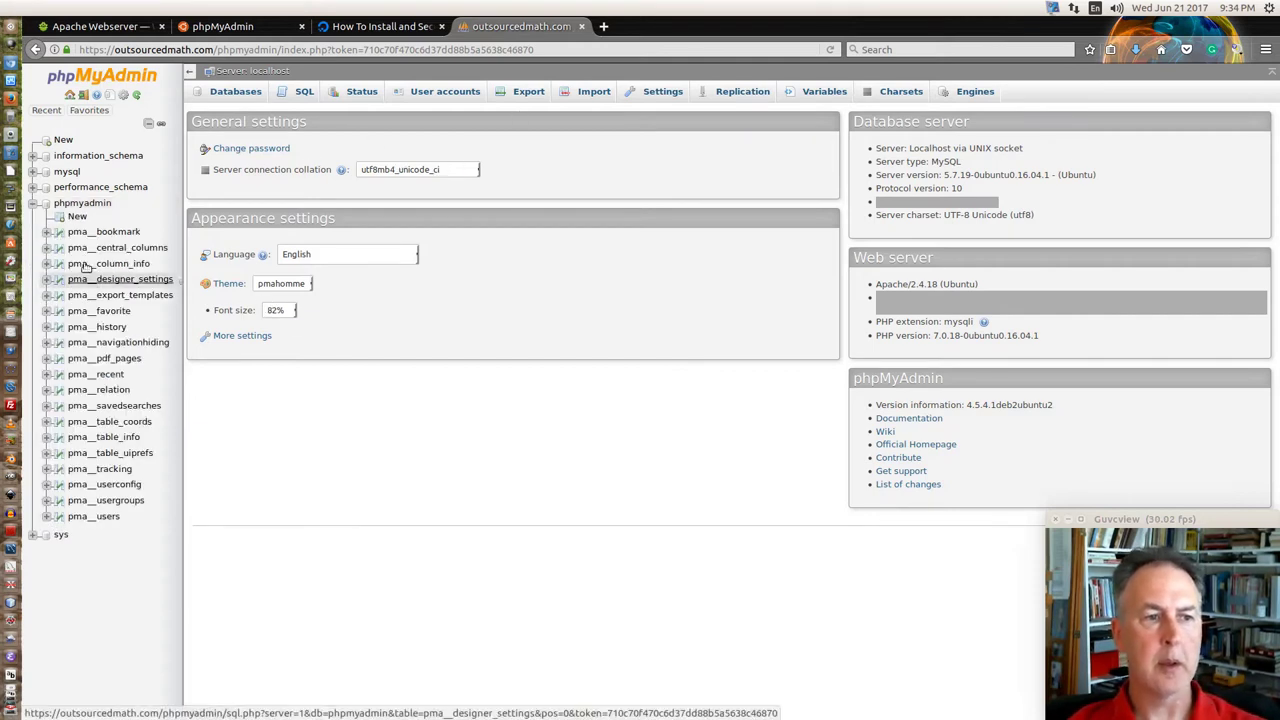
left_click(33, 190)
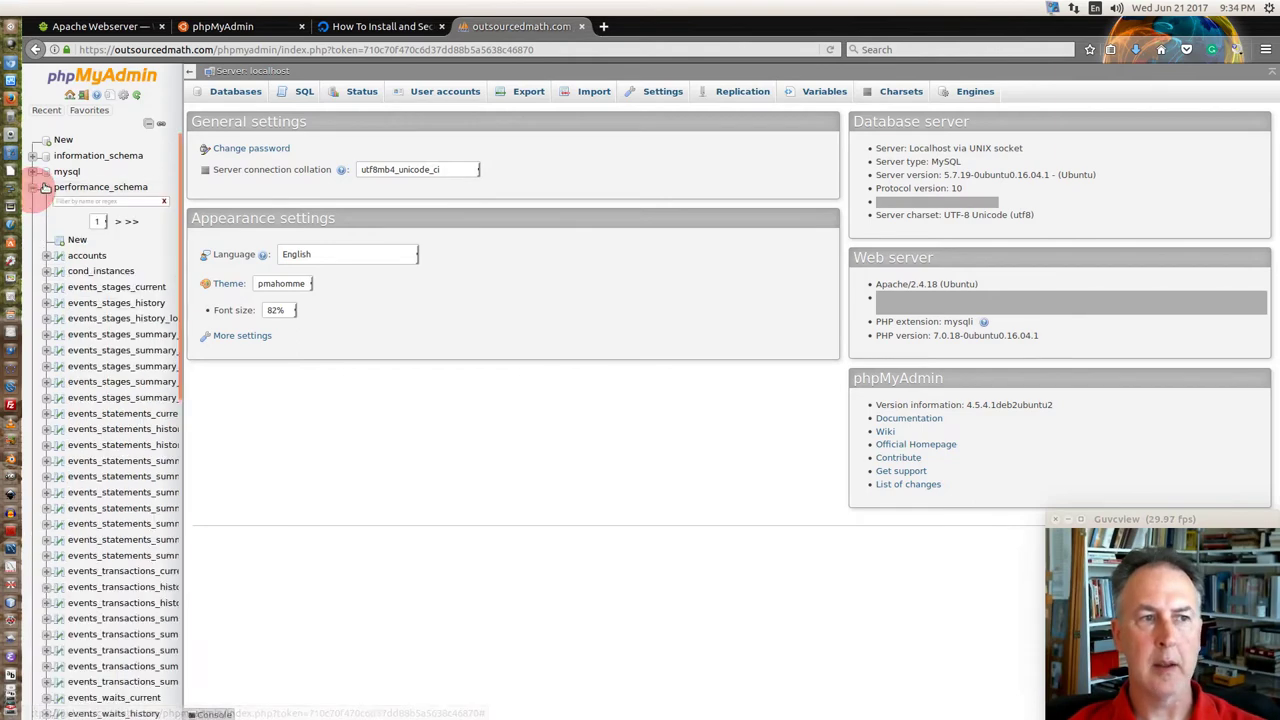
left_click(33, 190)
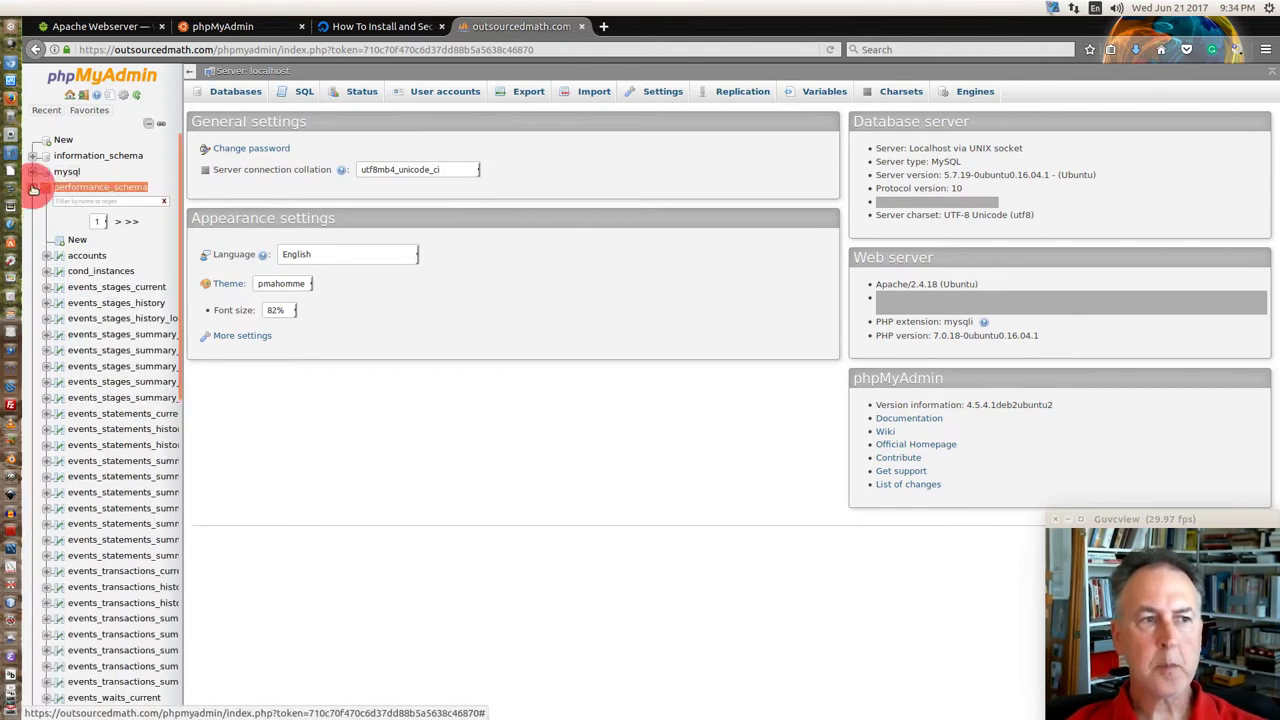
left_click(33, 207)
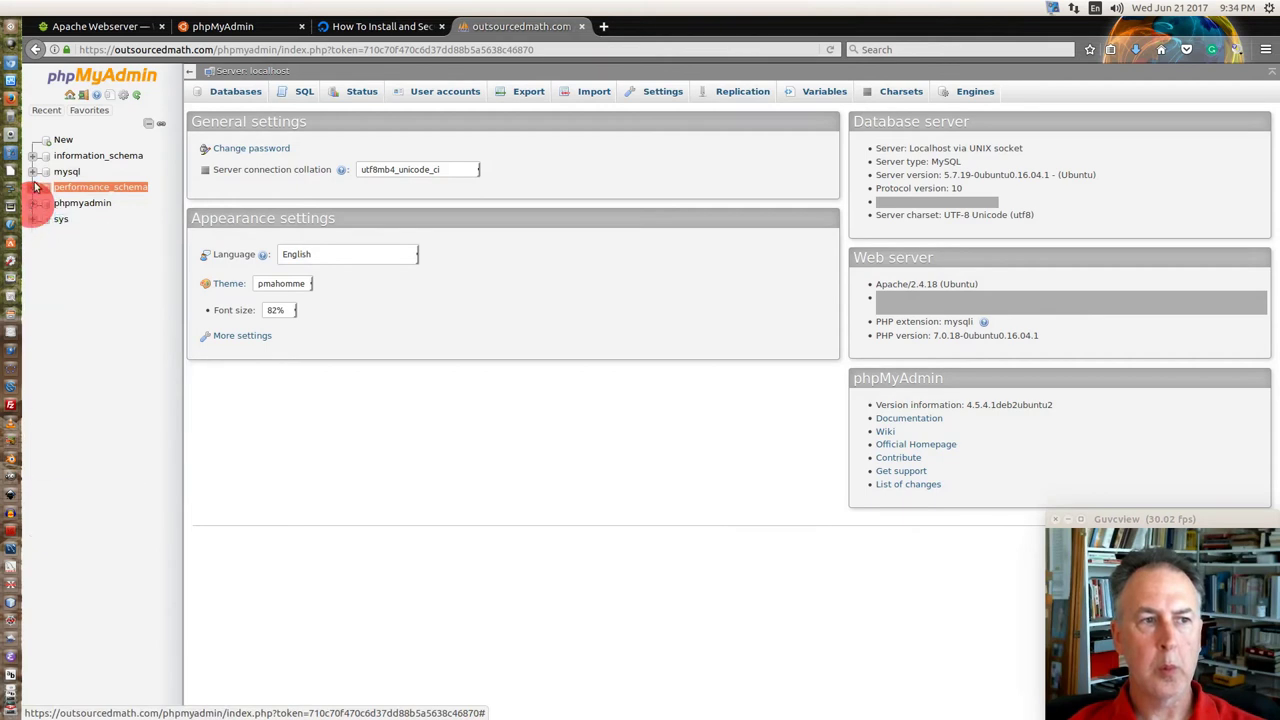
left_click(33, 172)
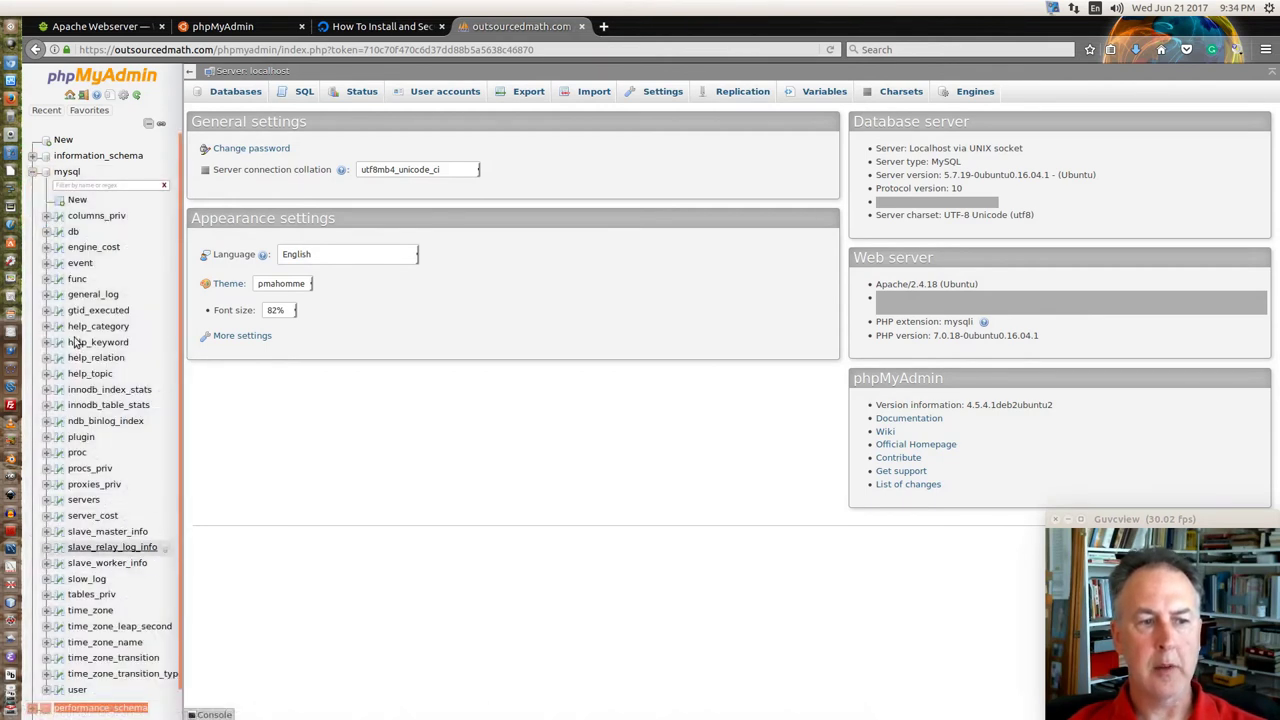
left_click(33, 172)
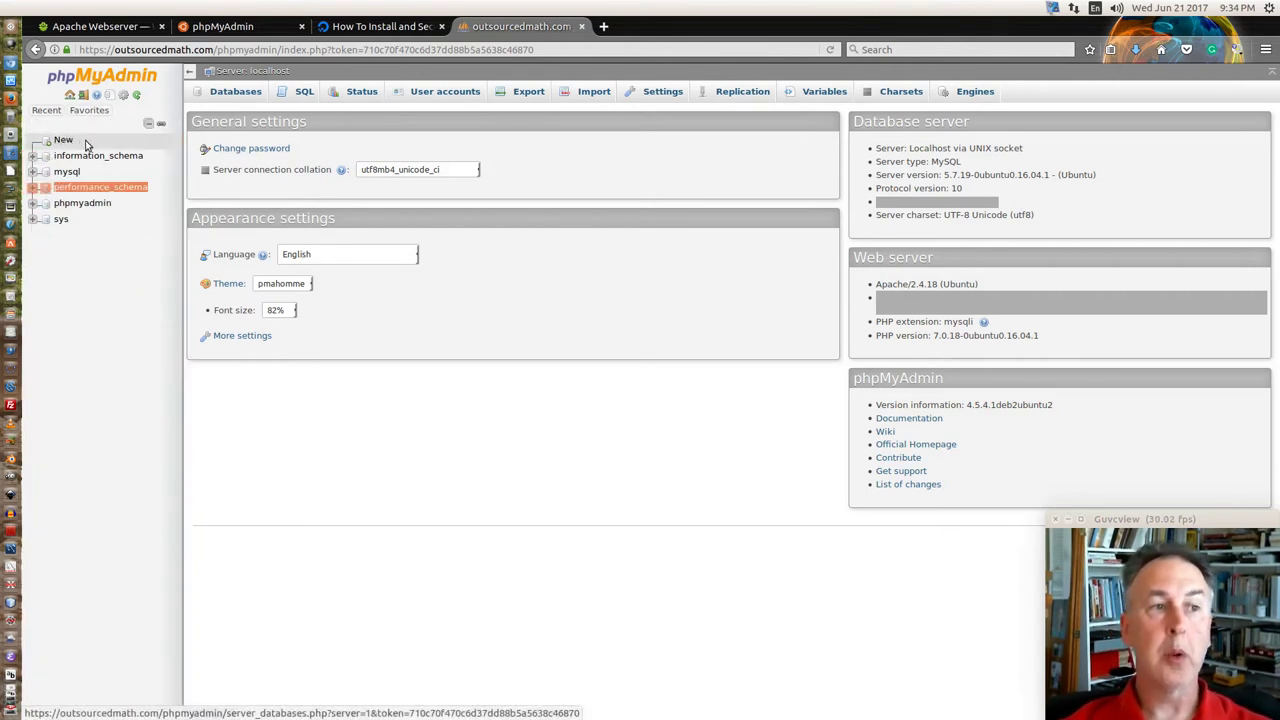
Look through the server's database list, SQL query page, user accounts overview and storage engines.
left_click(250, 96)
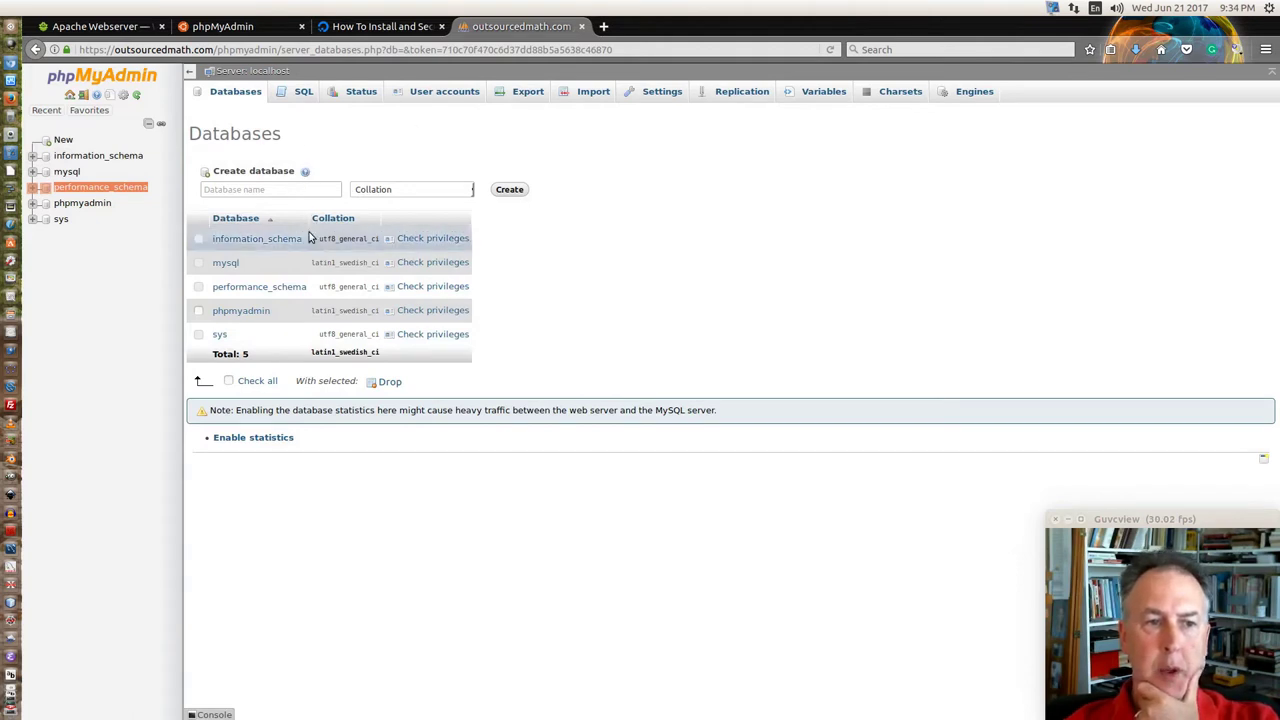
left_click(303, 93)
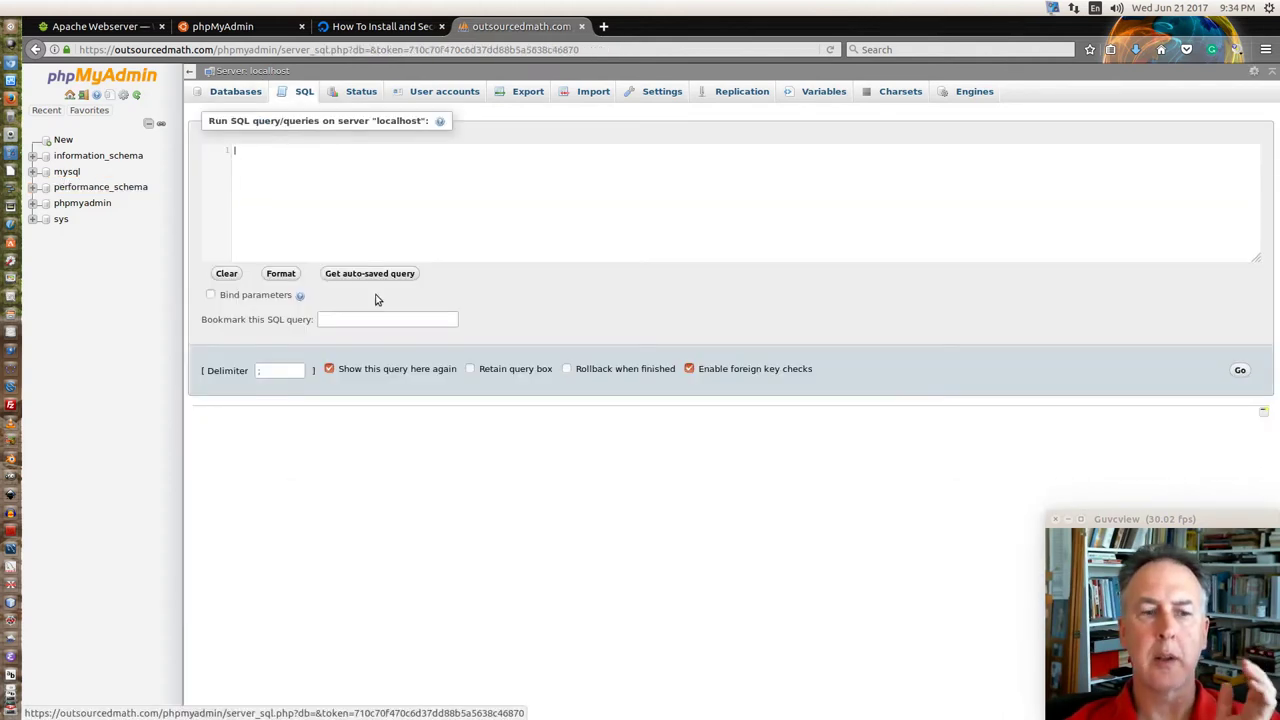
right_click(280, 171)
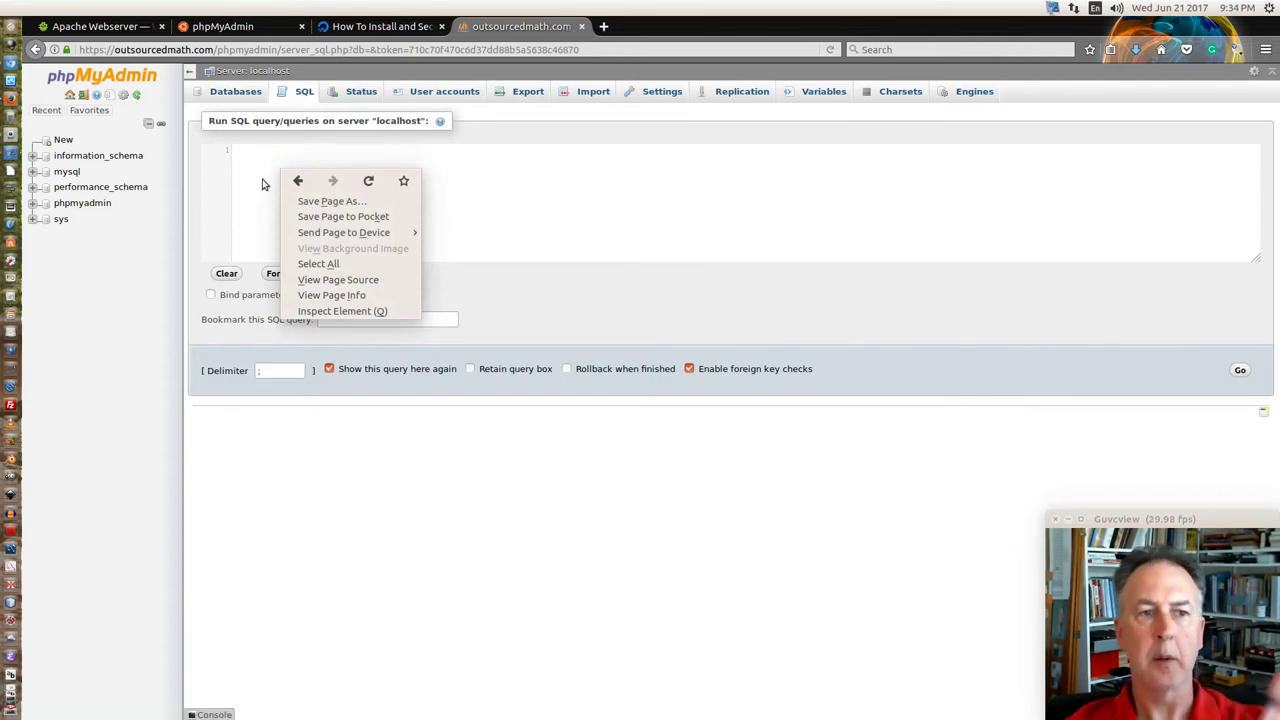
left_click(357, 95)
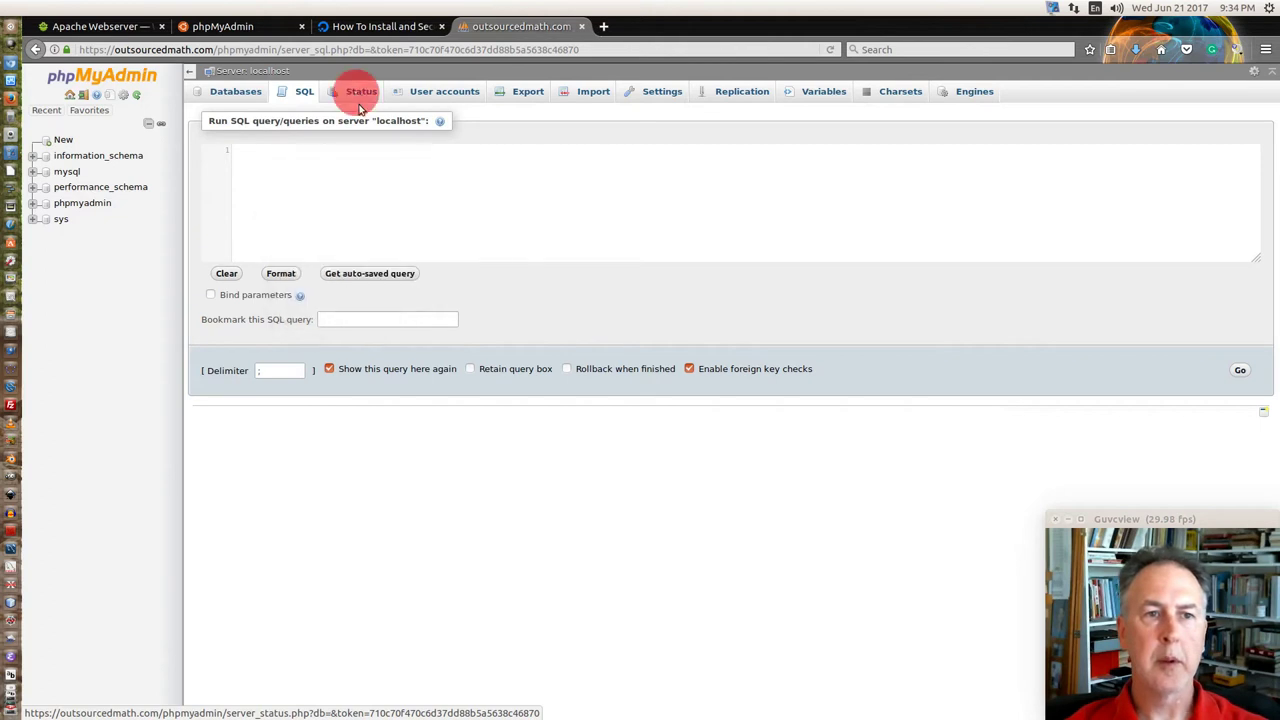
left_click(446, 93)
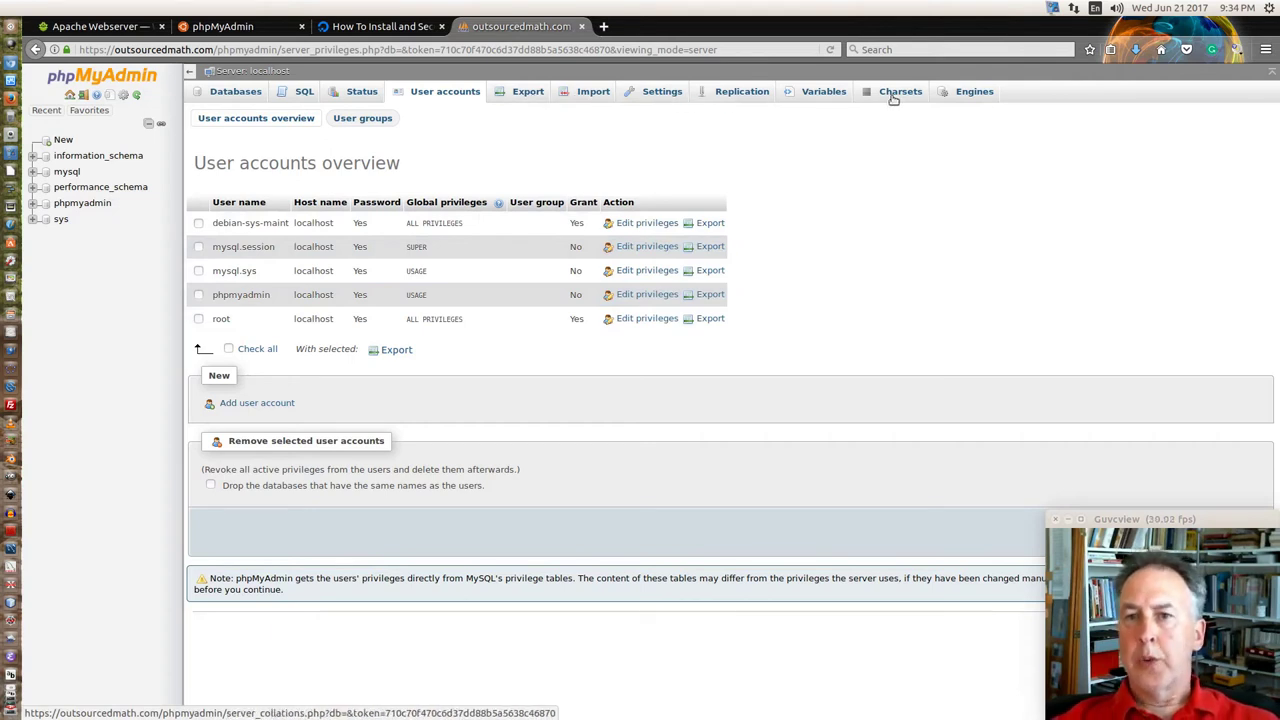
left_click(954, 93)
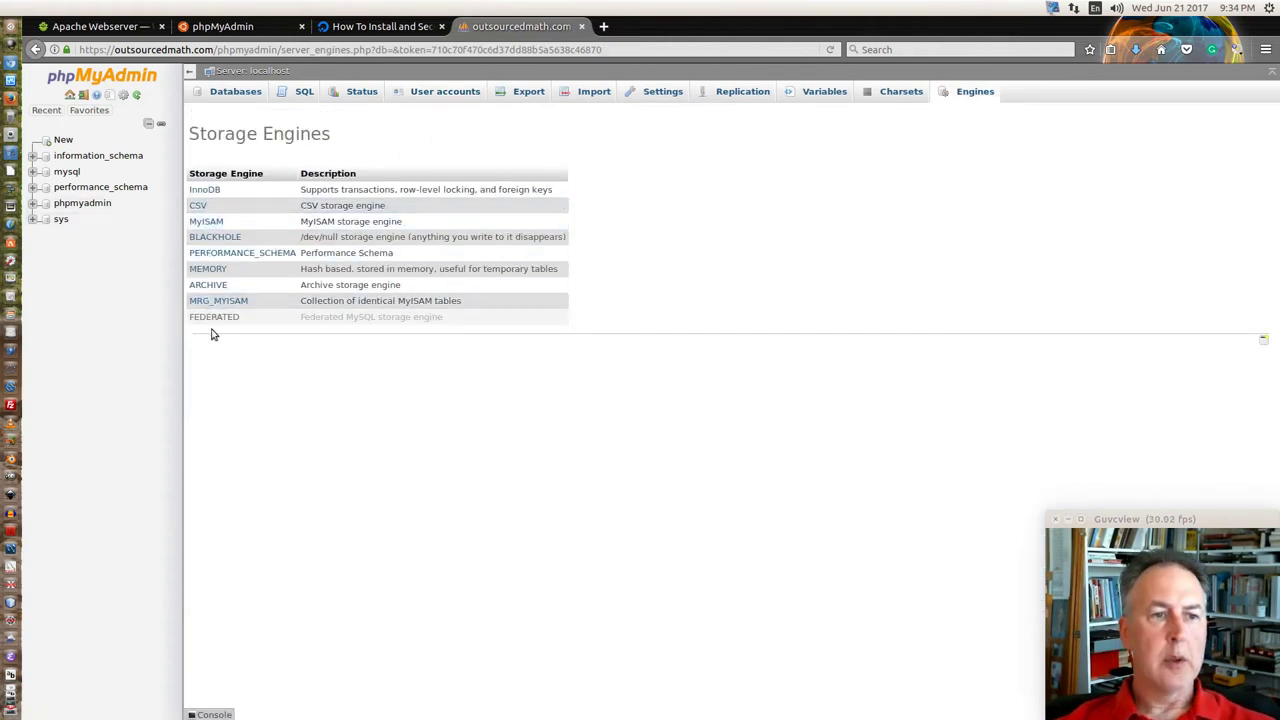
View the page for creating a new database, and inspect the navigation panel settings without changing them.
left_click(63, 141)
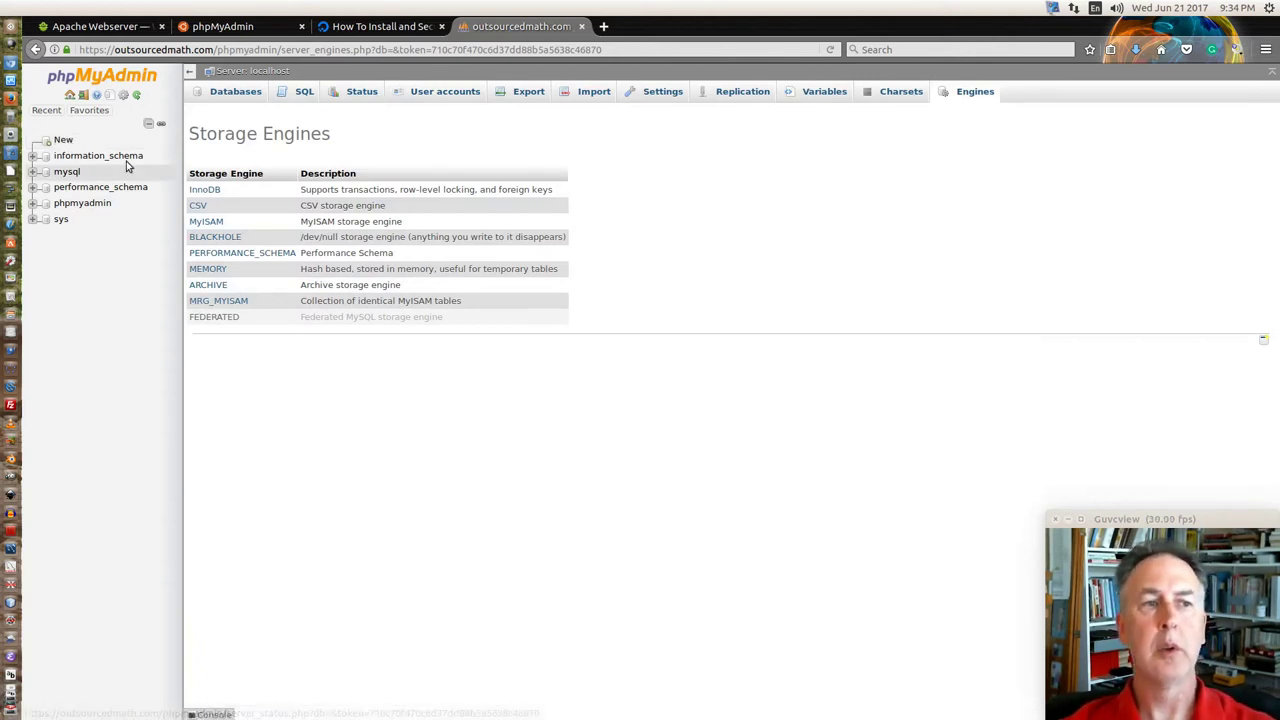
left_click(64, 142)
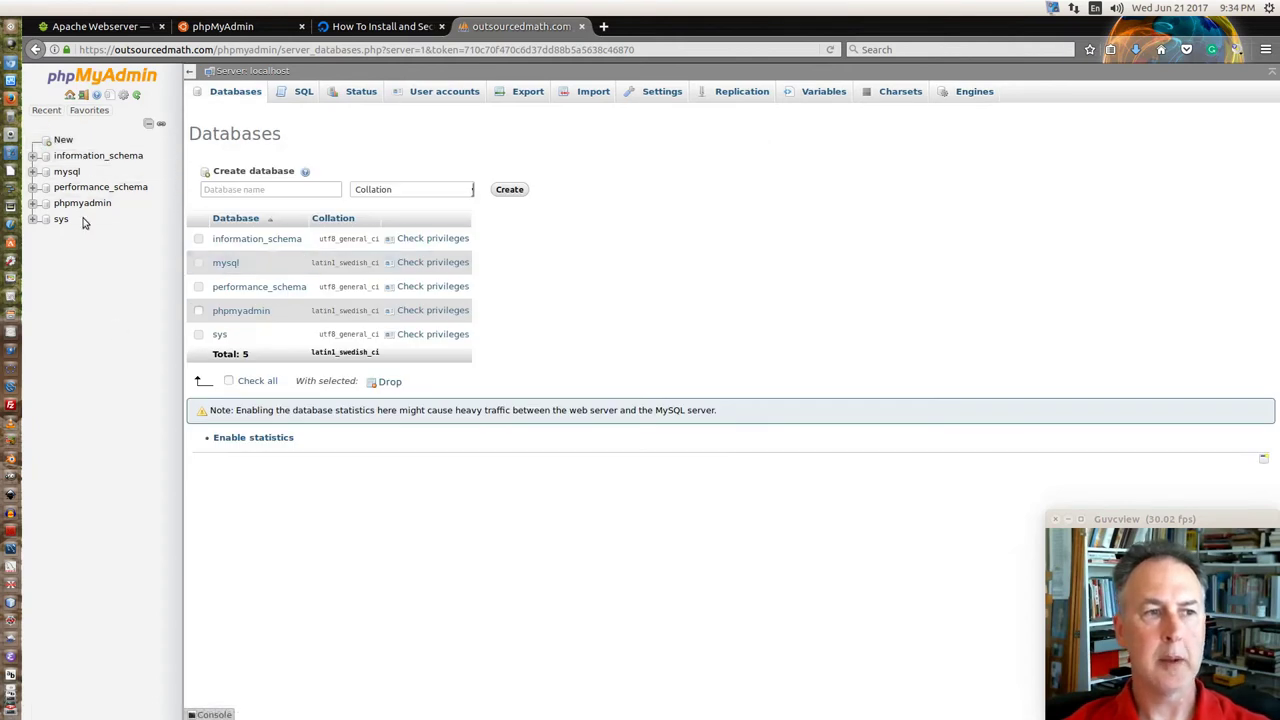
left_click(124, 95)
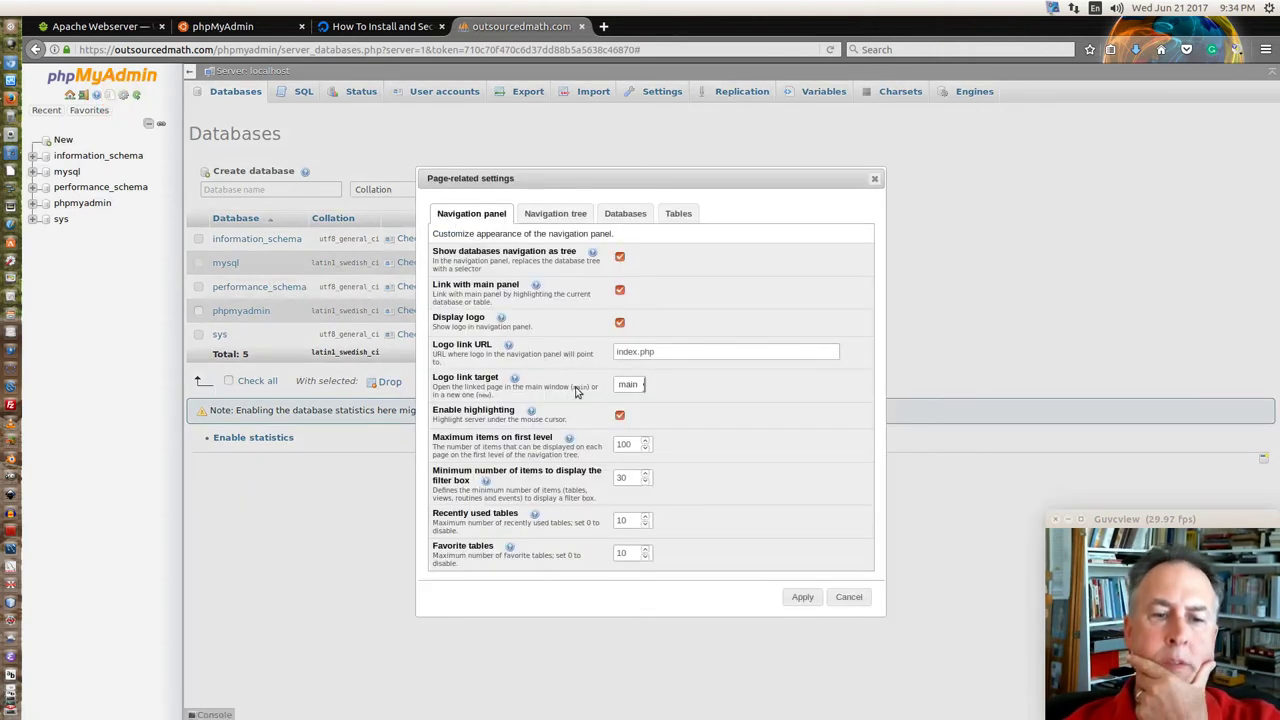
left_click(874, 181)
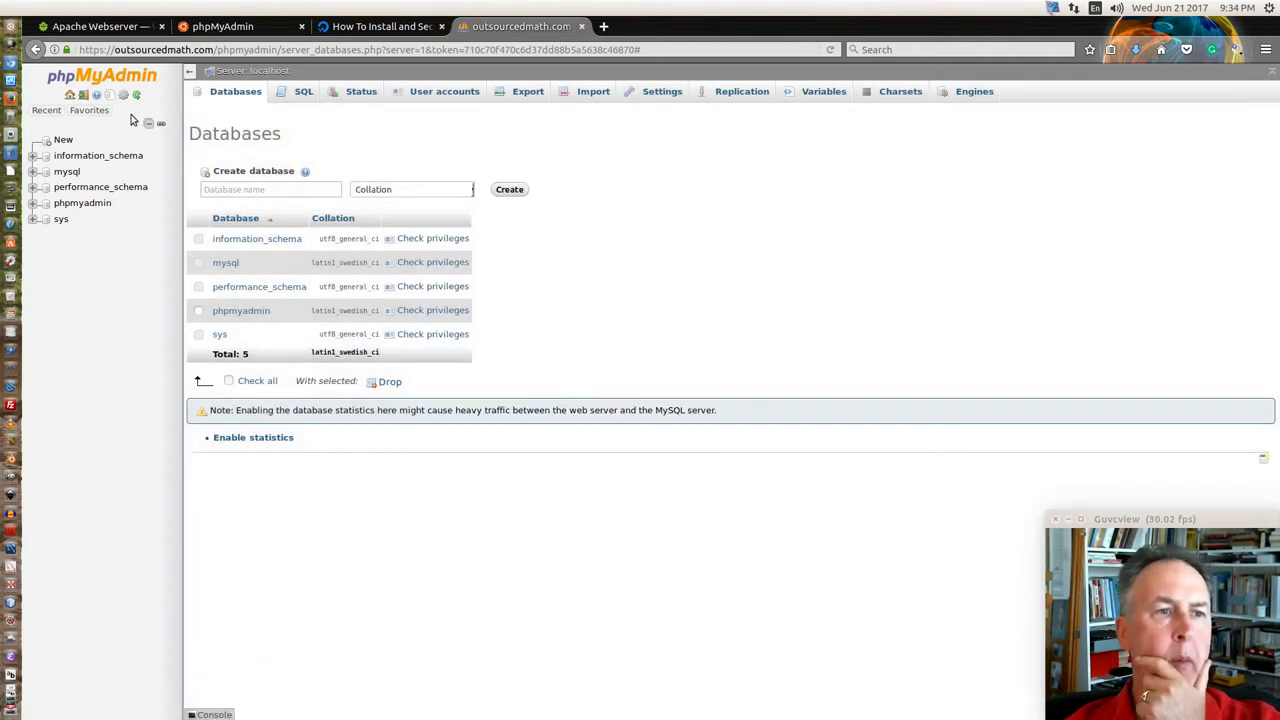
Return to the phpMyAdmin home page to view its settings and server information, and close its browser page.
left_click(71, 97)
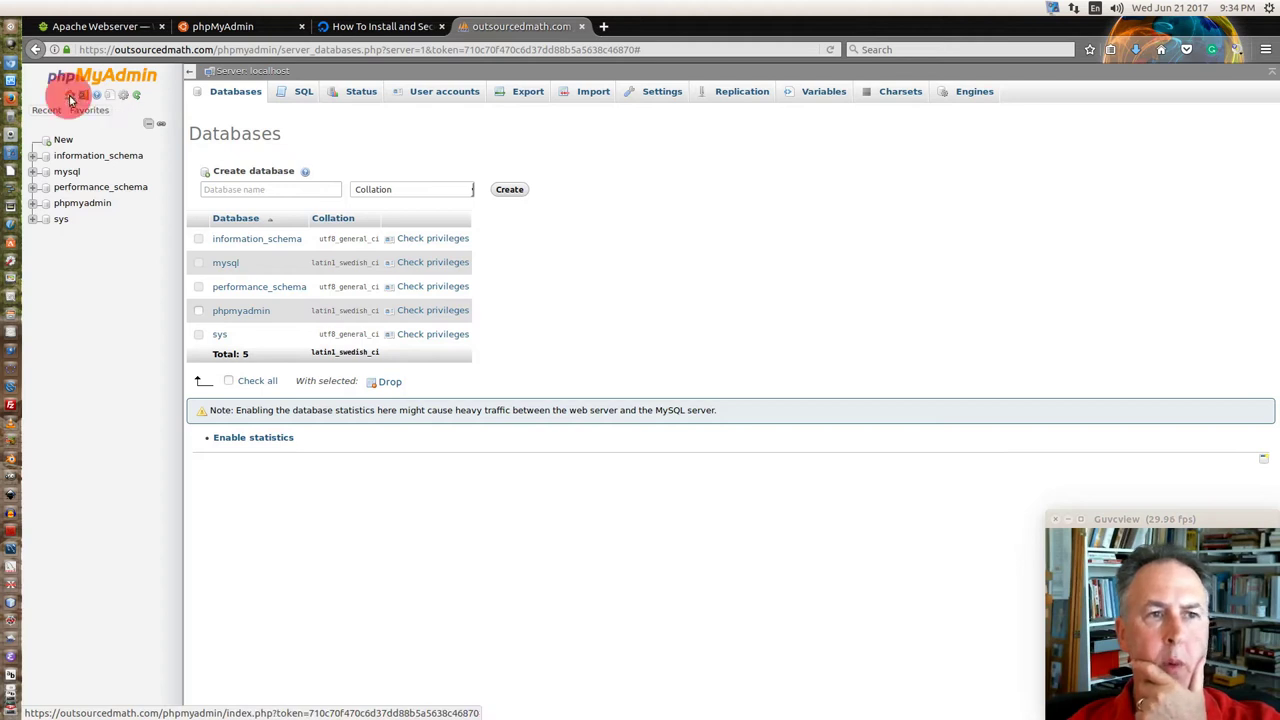
mouse_move(88, 118)
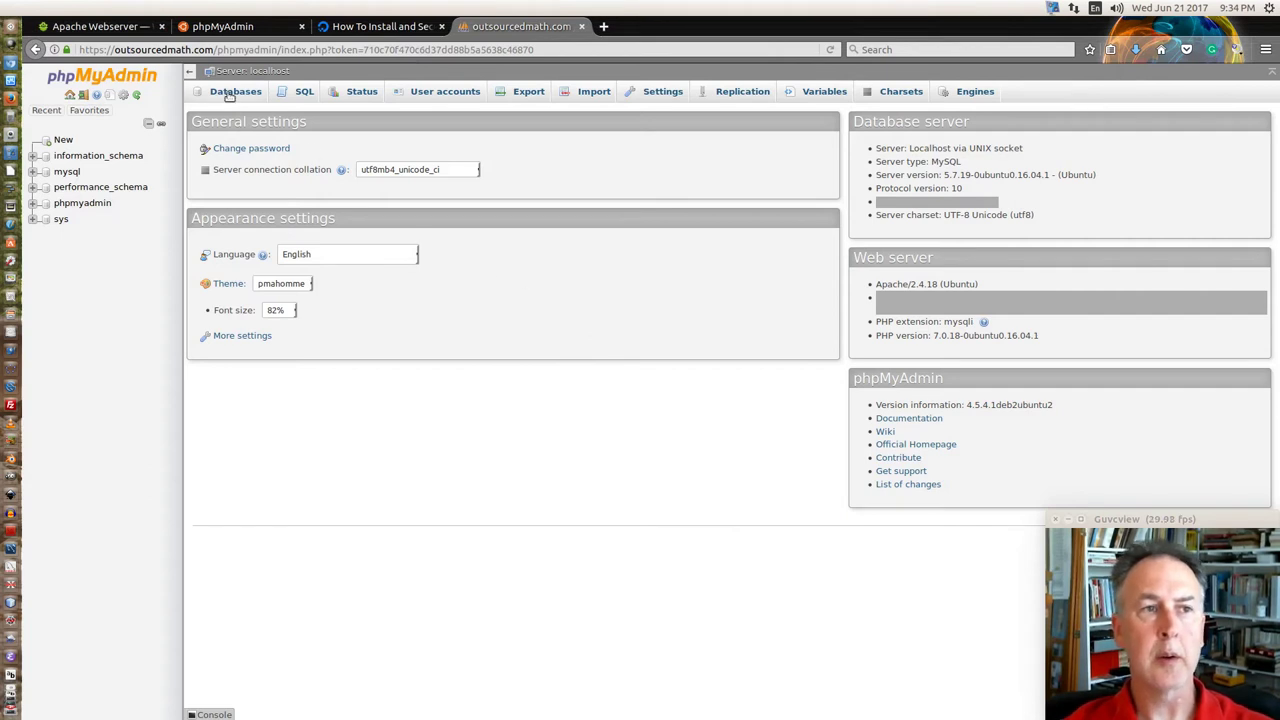
left_click(96, 80)
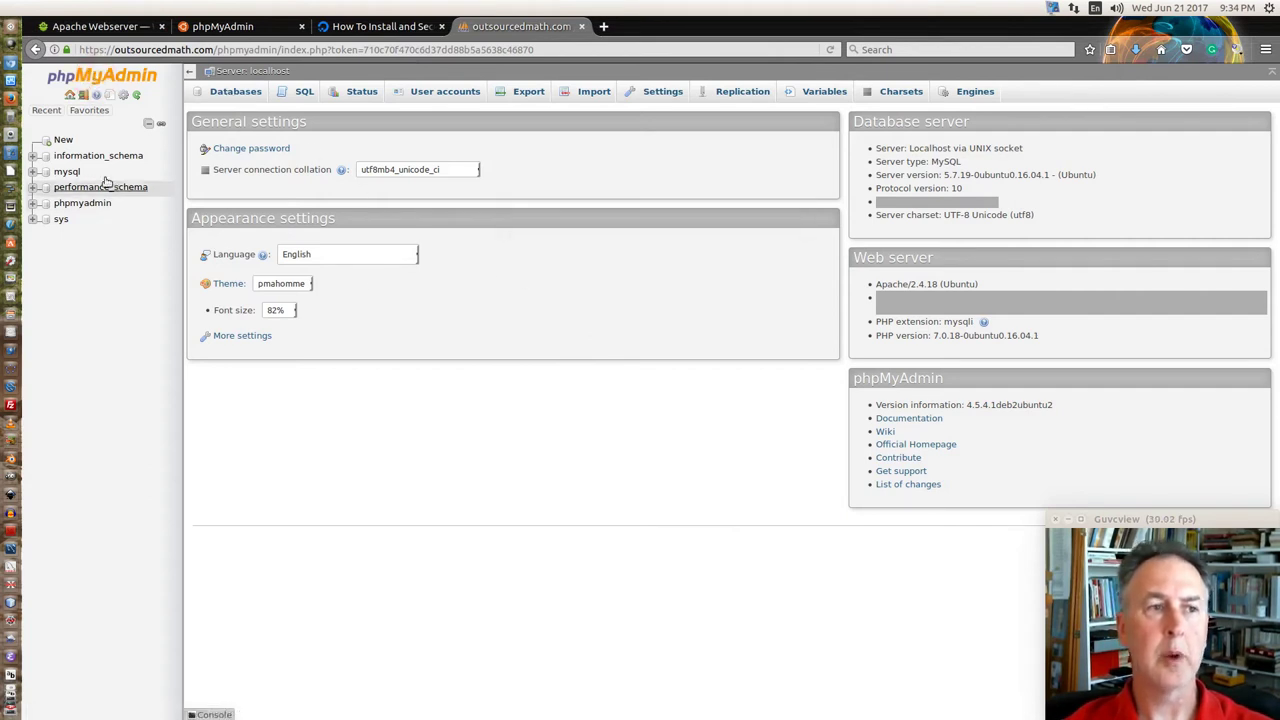
key("ctrl+w")
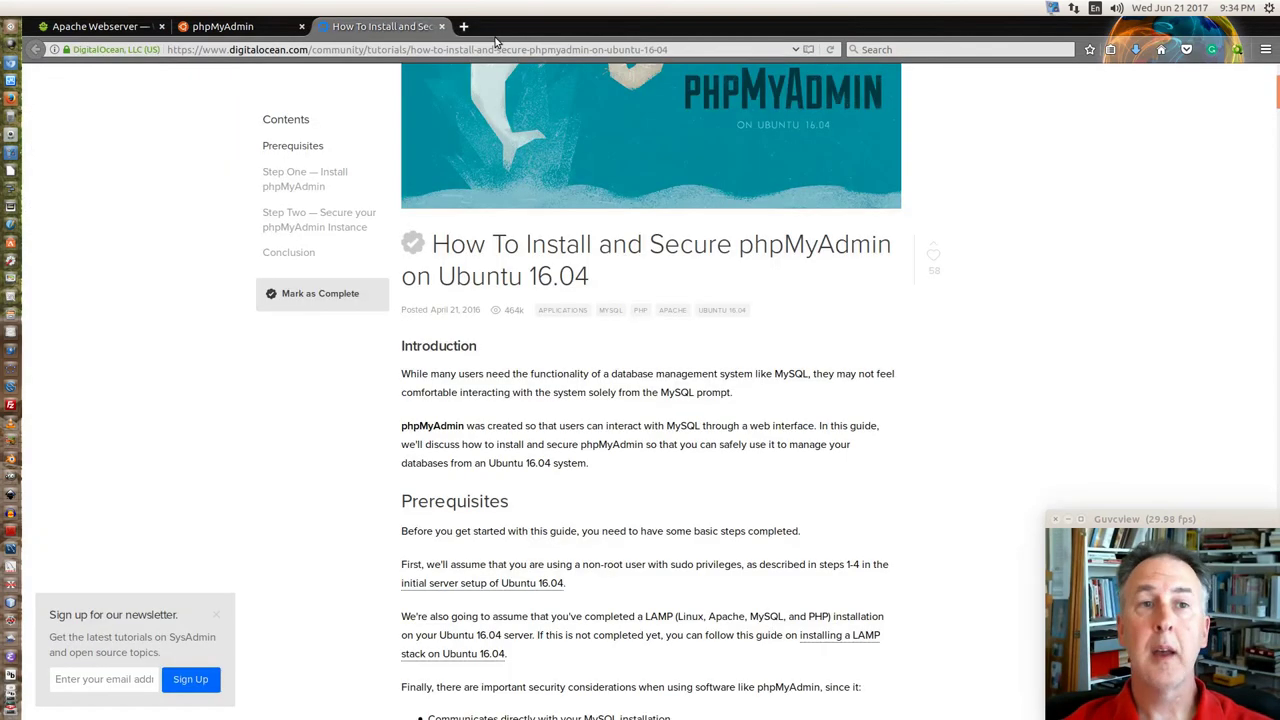
Read the DigitalOcean guide's Step Two on securing phpMyAdmin, covering the AllowOverride All directive and the .htaccess and .htpasswd files.
scroll(494, 420, "down", 1)
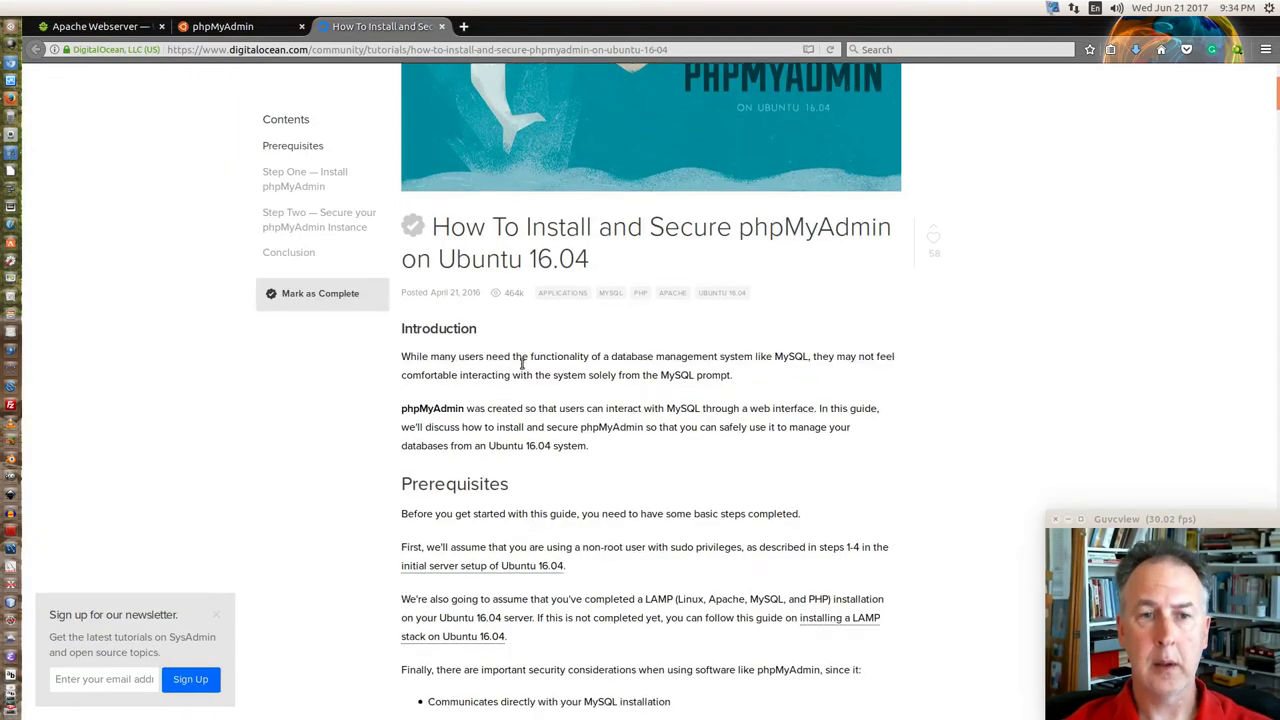
scroll(637, 251, "up", 1)
scroll(485, 250, "down", 10)
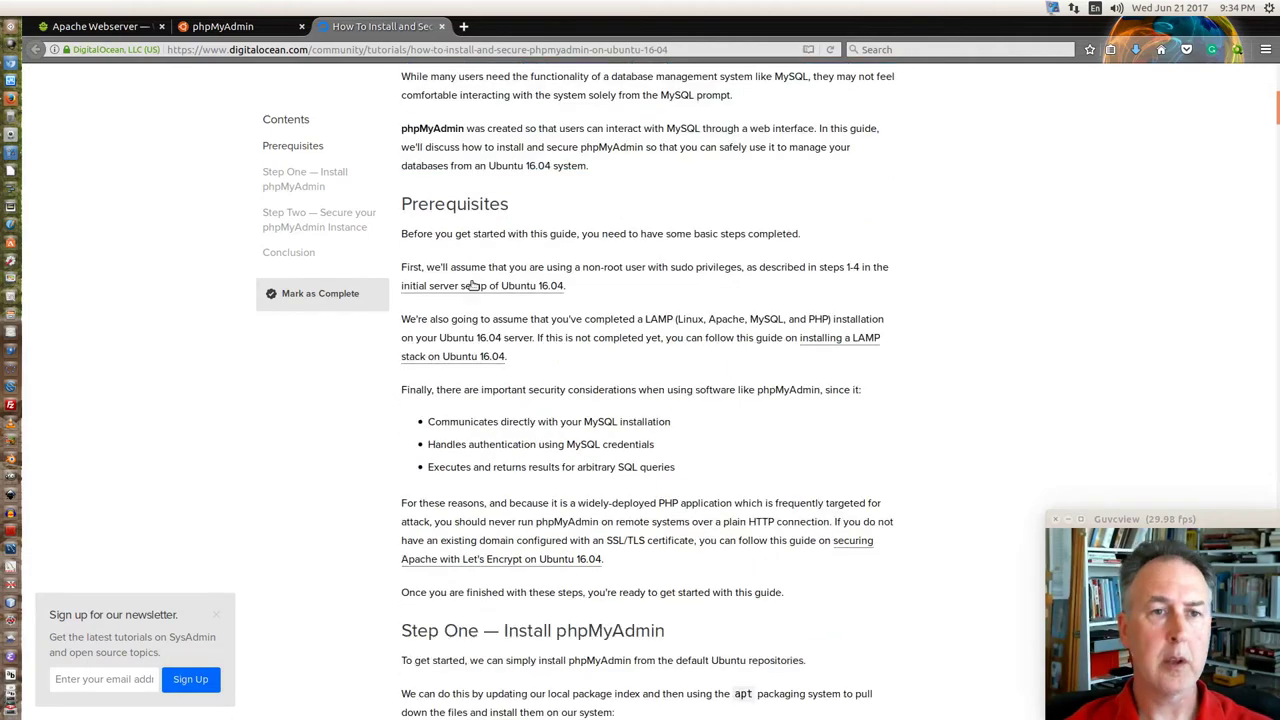
scroll(474, 290, "down", 6)
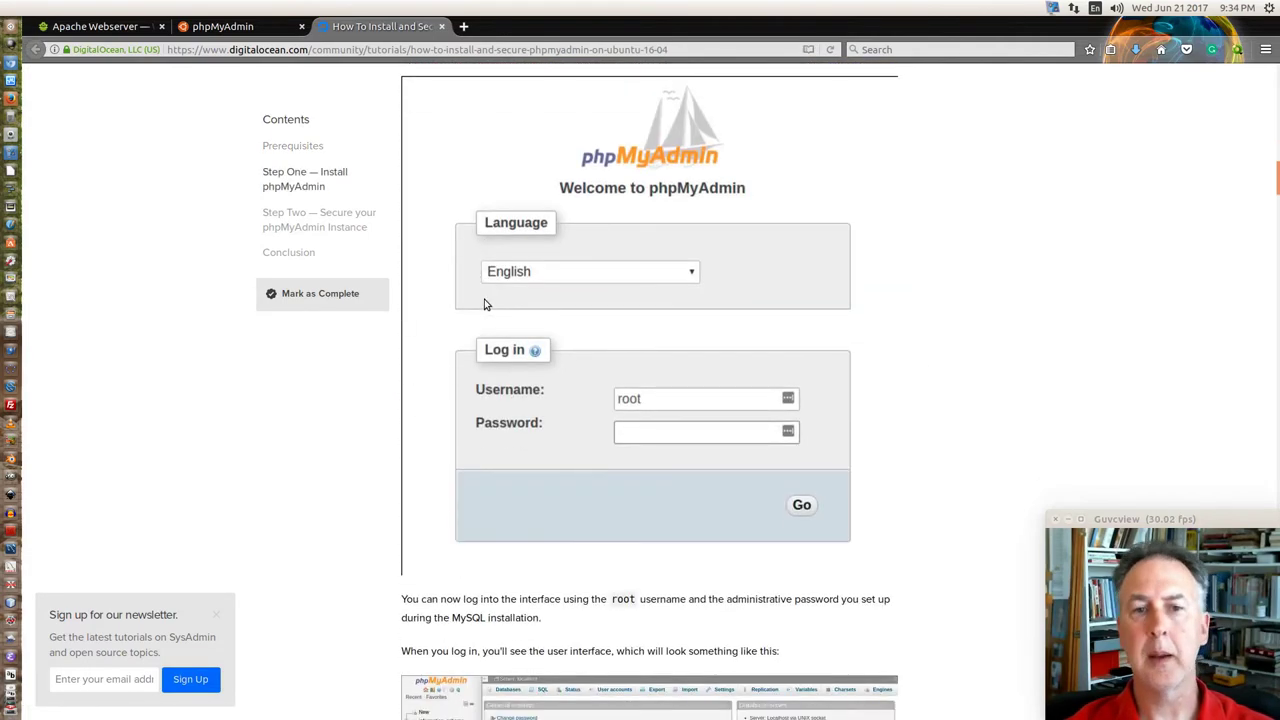
scroll(487, 310, "down", 2)
scroll(489, 315, "down", 6)
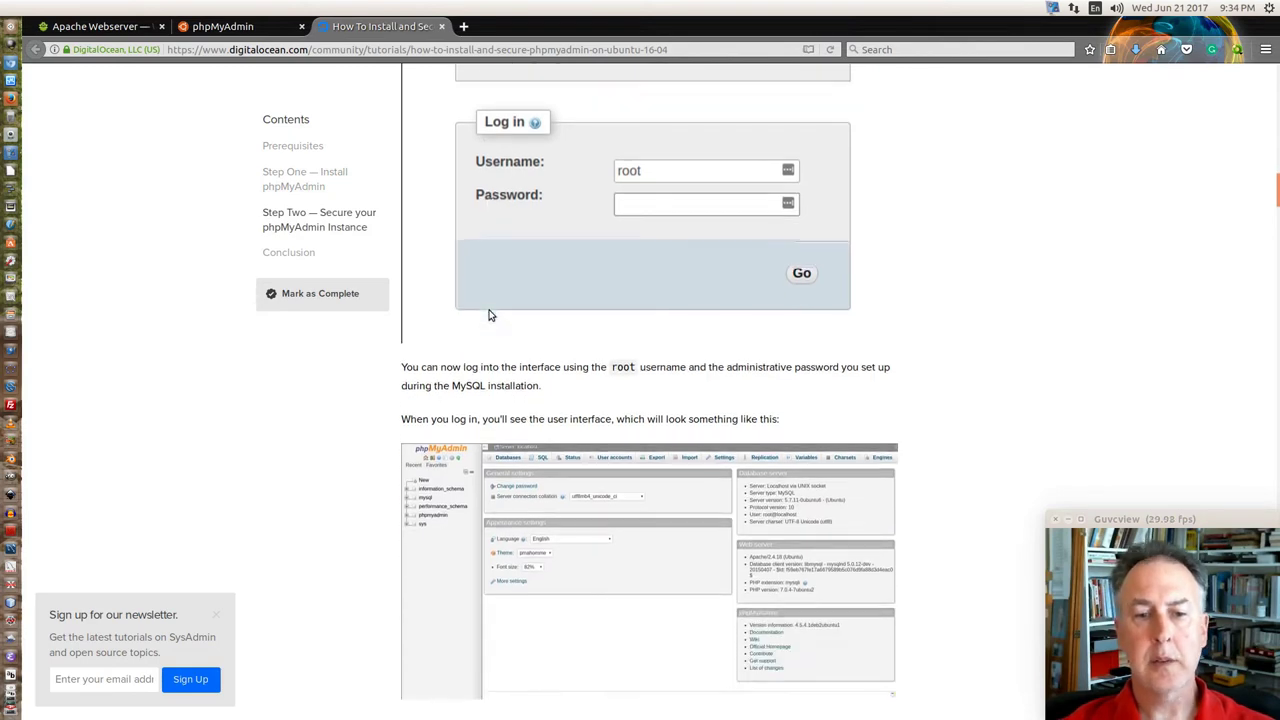
scroll(491, 315, "down", 10)
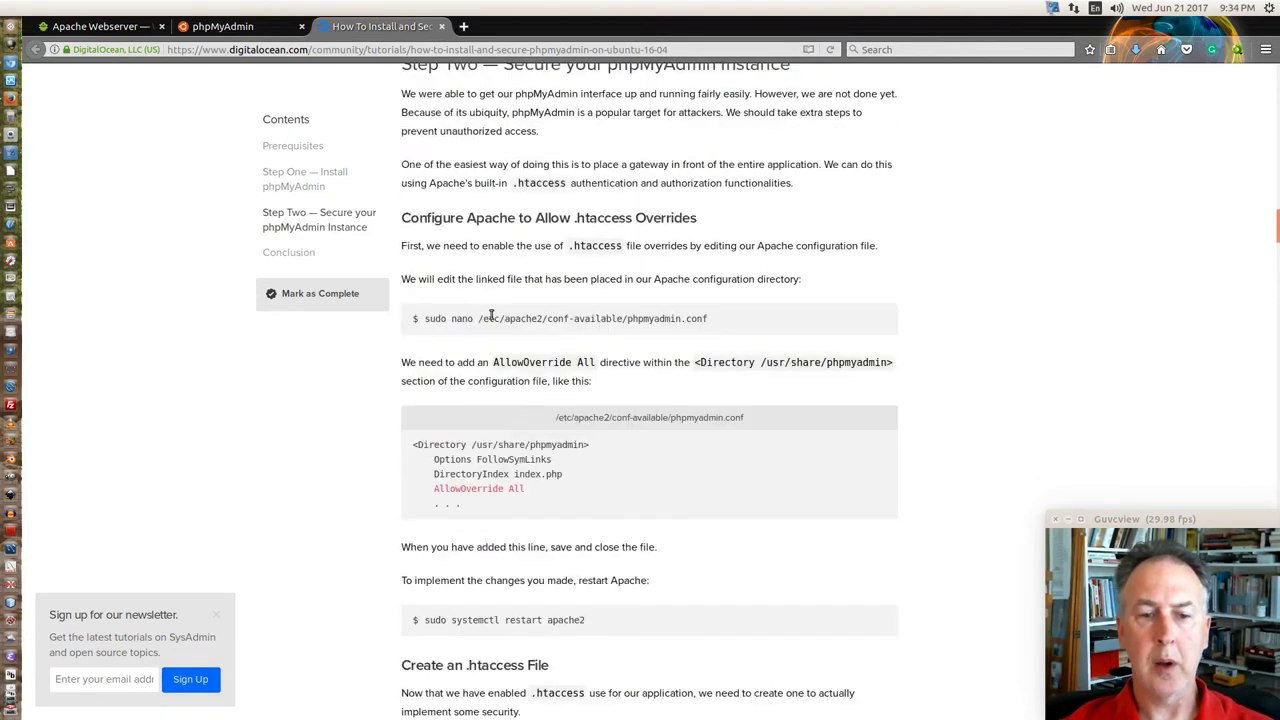
scroll(485, 315, "down", 1)
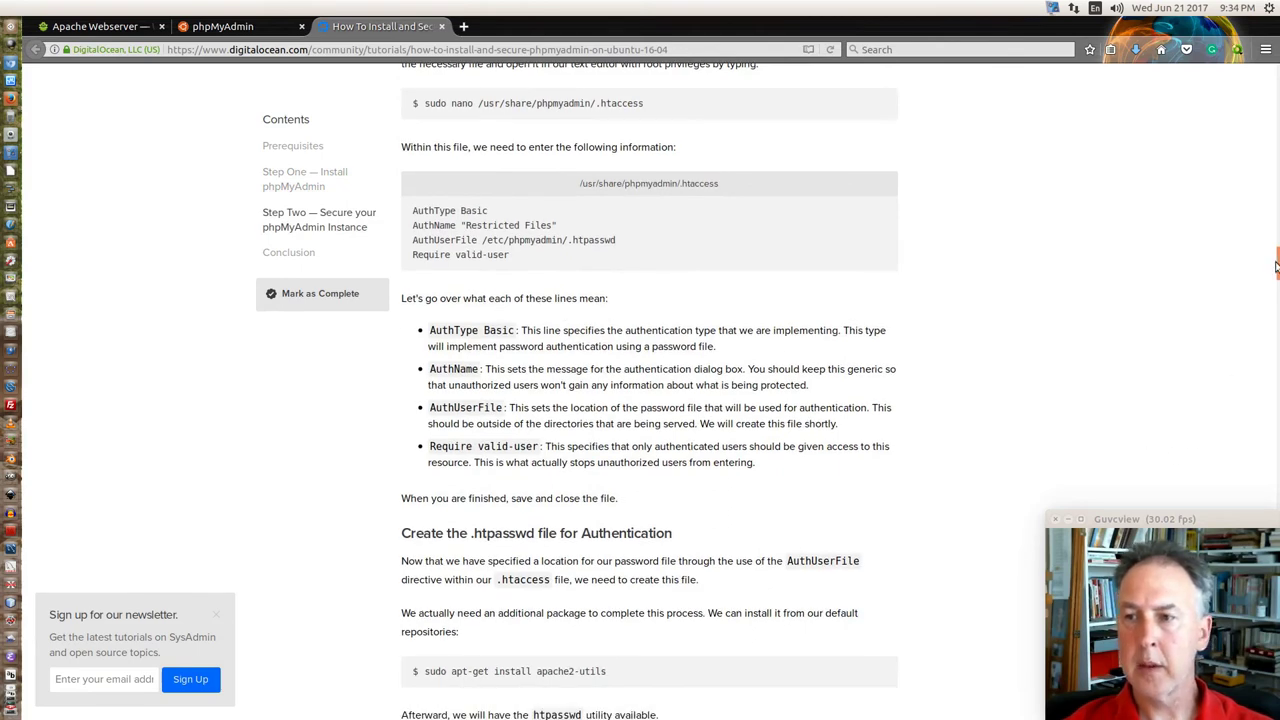
left_click_drag(1276, 262, 1277, 226)
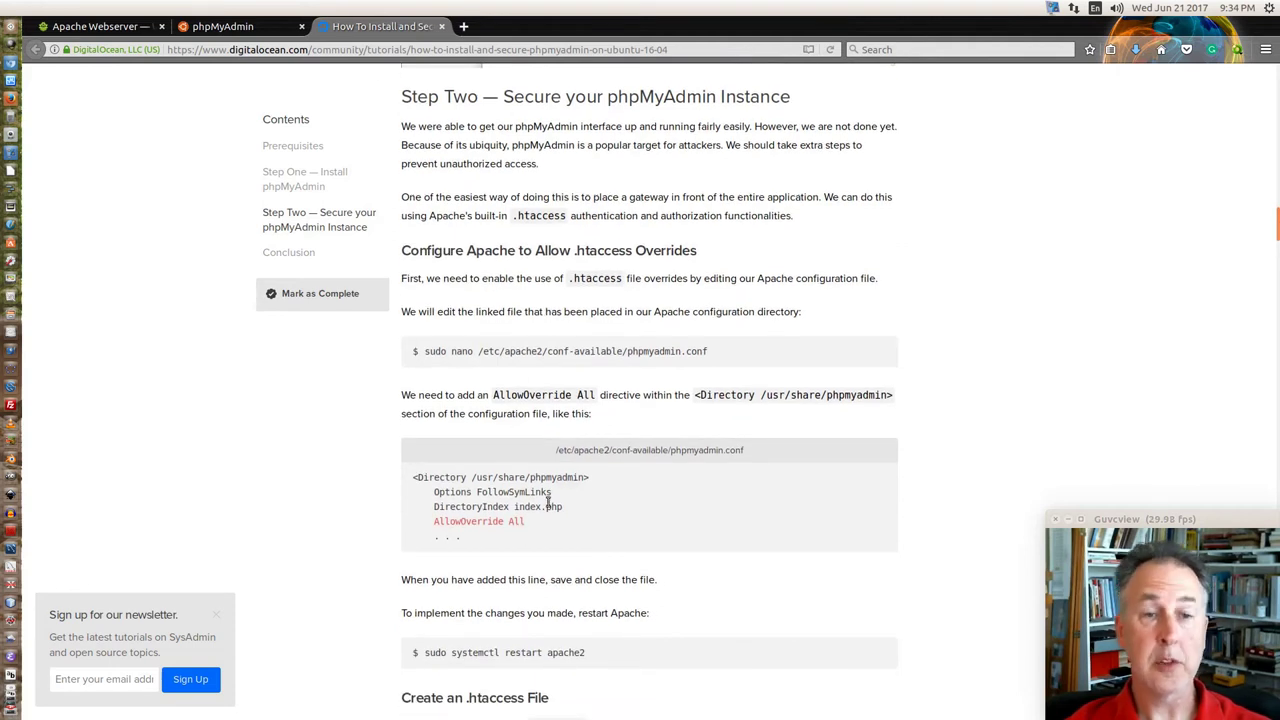
Switch to Webmin and open the Protected Web Directories module.
left_click(115, 28)
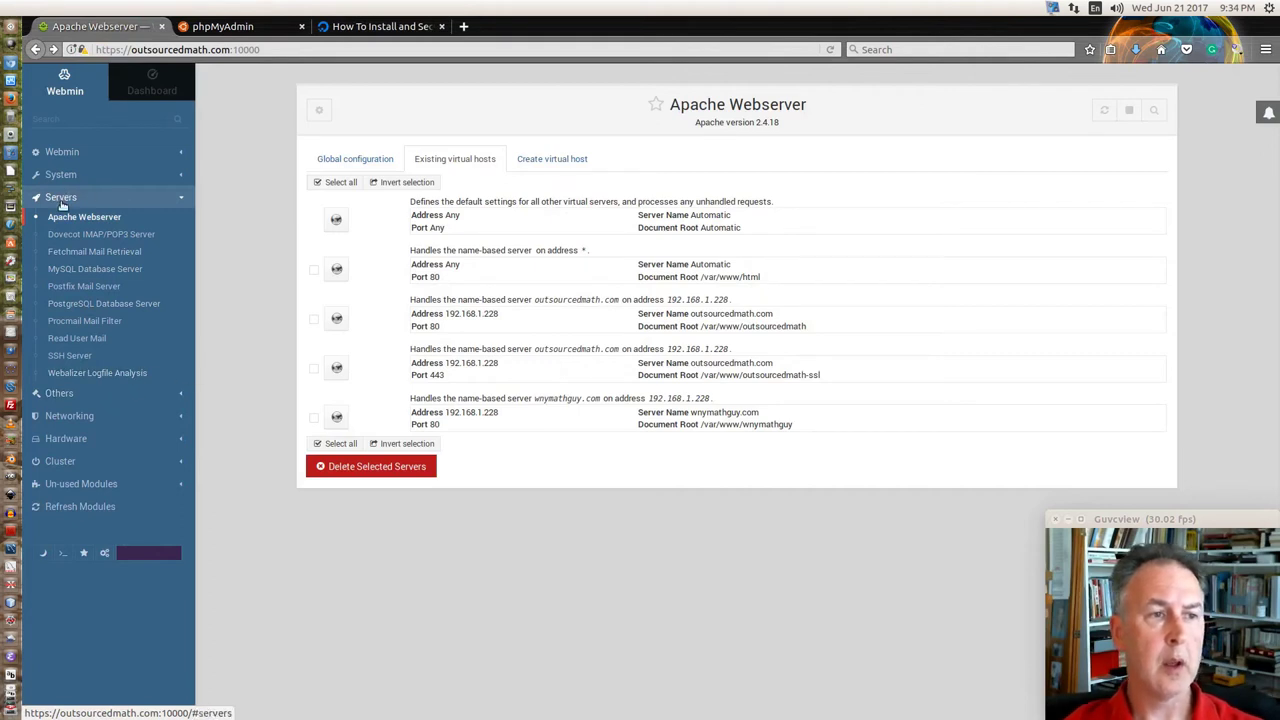
left_click(181, 200)
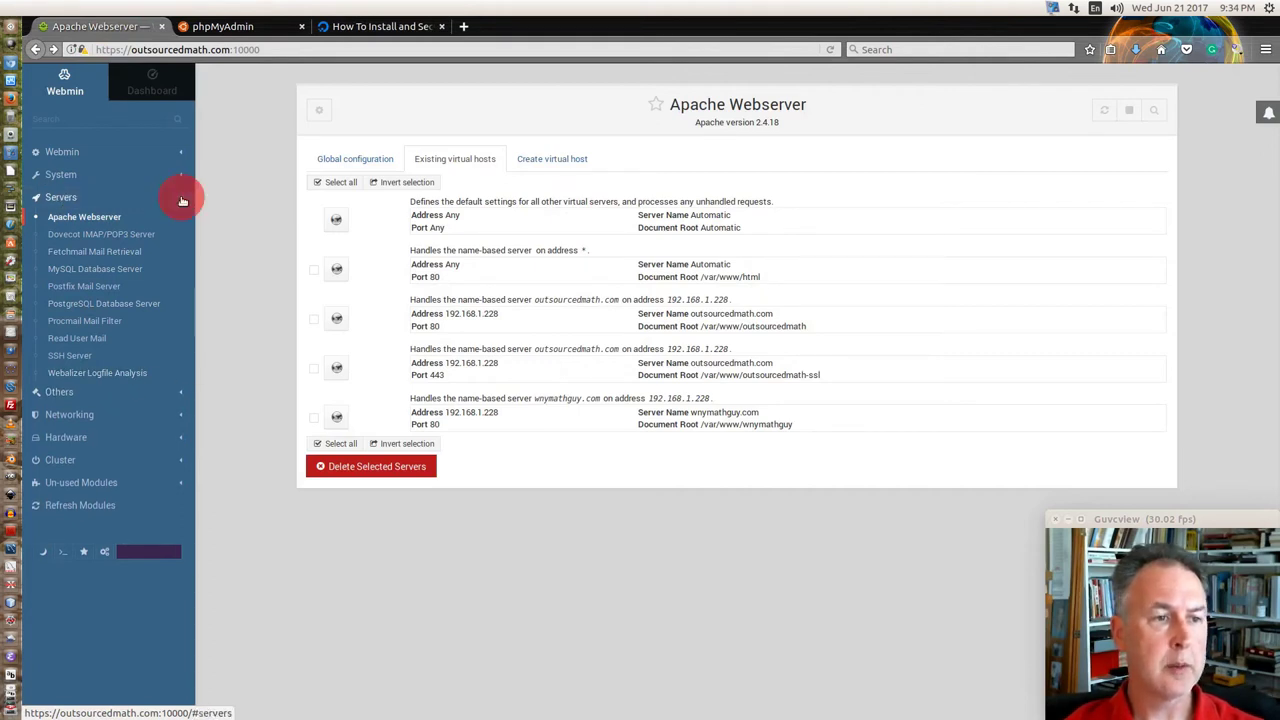
left_click(60, 220)
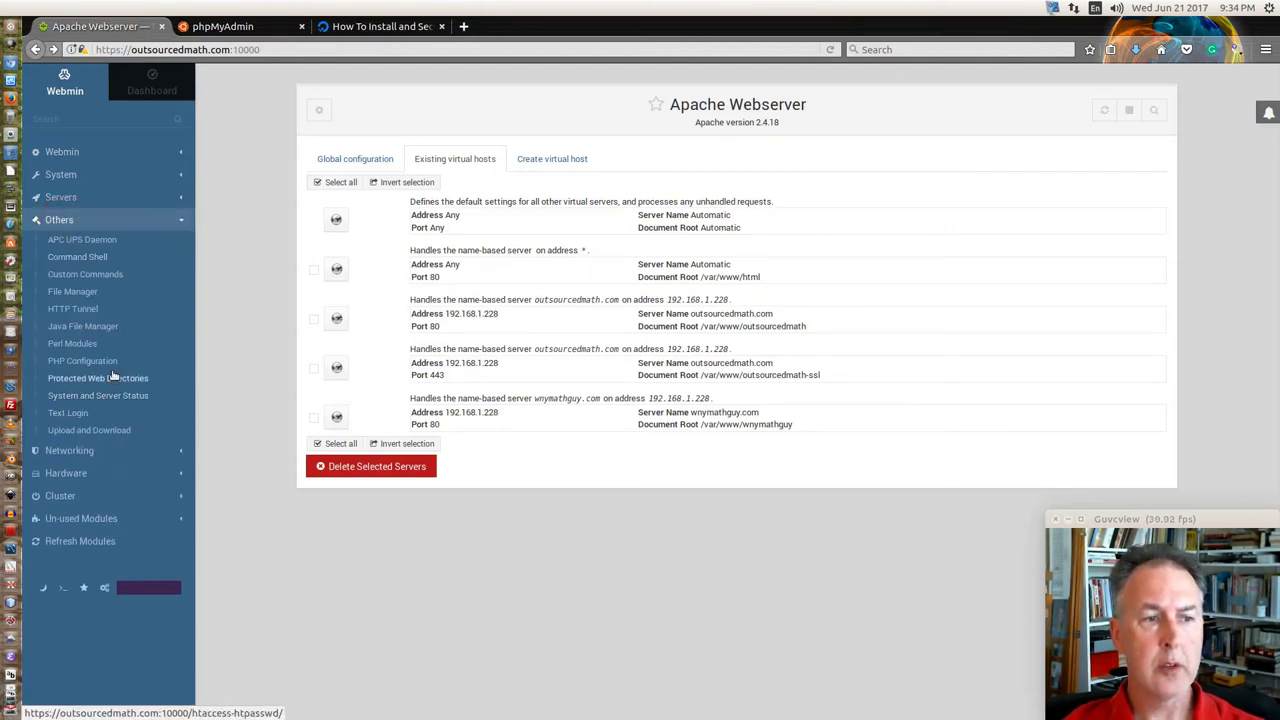
left_click(114, 378)
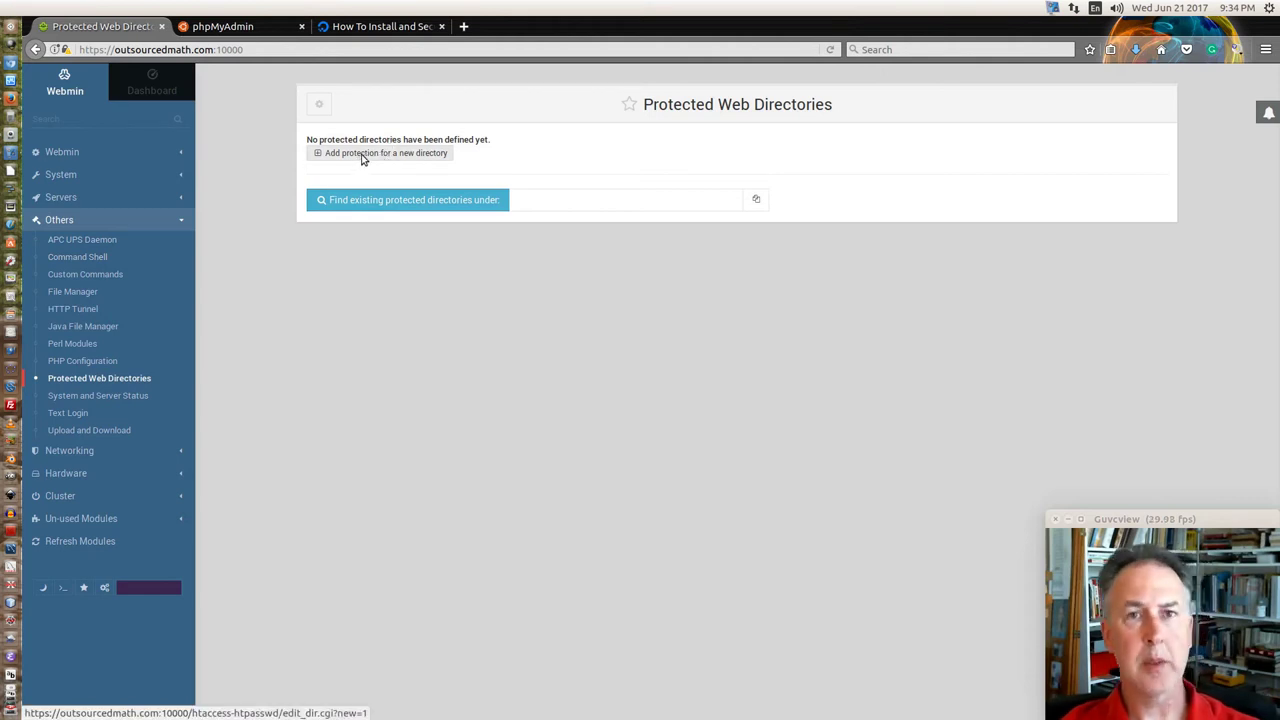
Search the server's files for phpmyadmin with Webmin's File Manager, starting from the root directory.
left_click(80, 294)
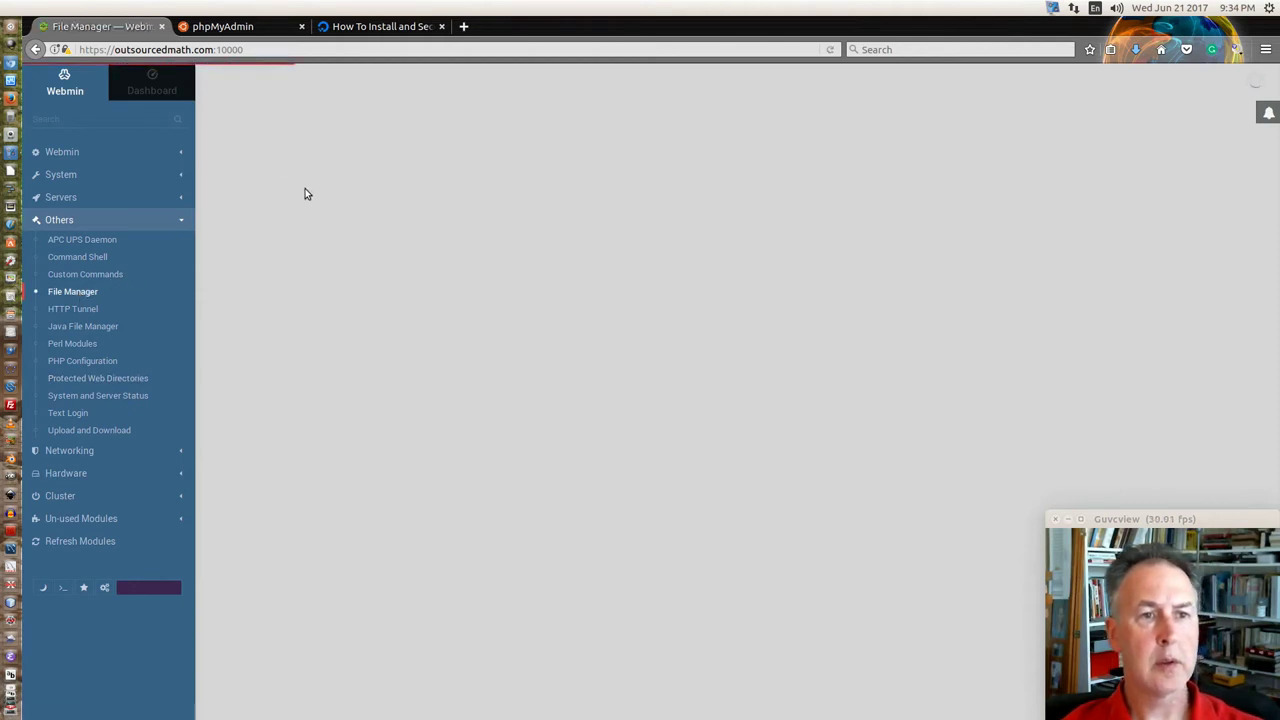
left_click(1056, 145)
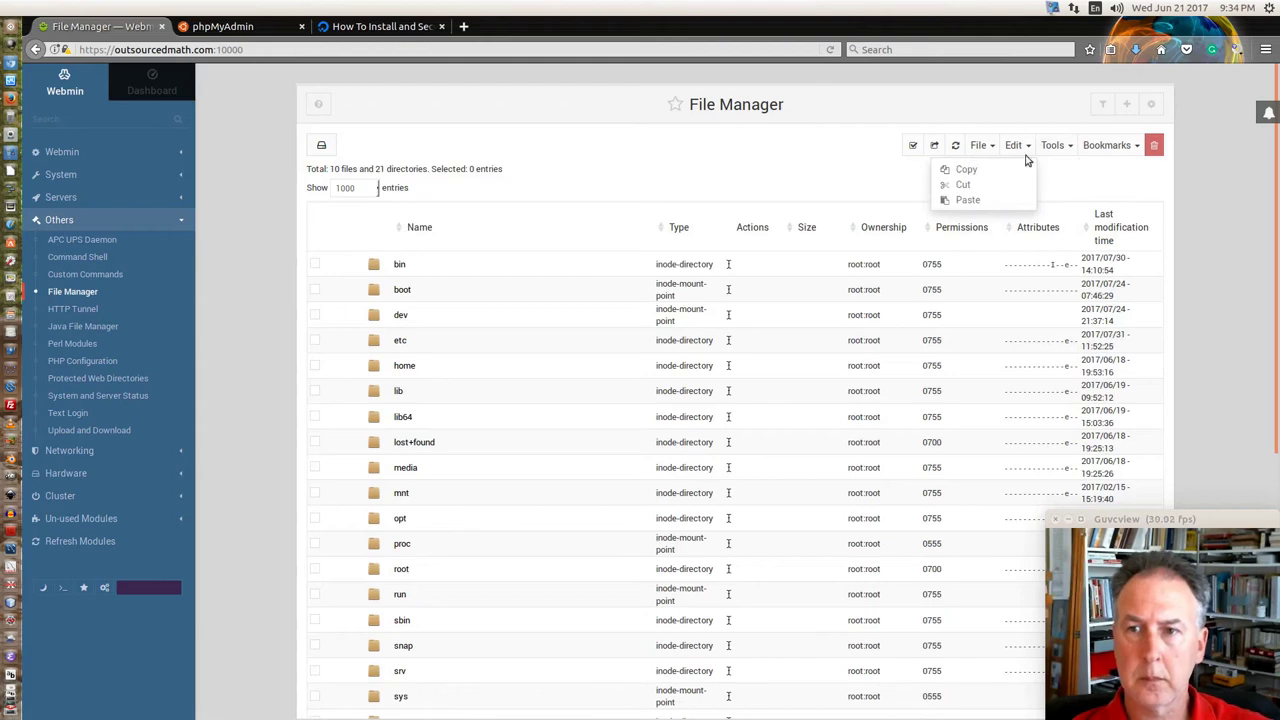
left_click(998, 171)
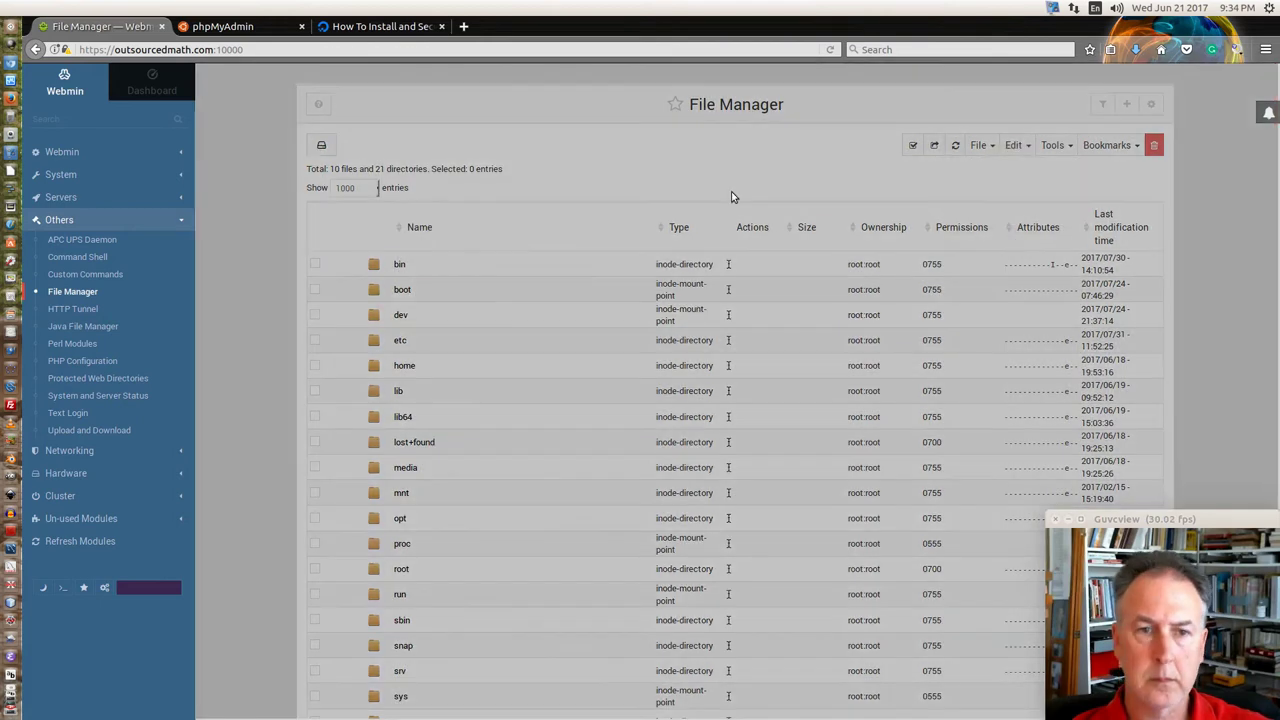
left_click(868, 264)
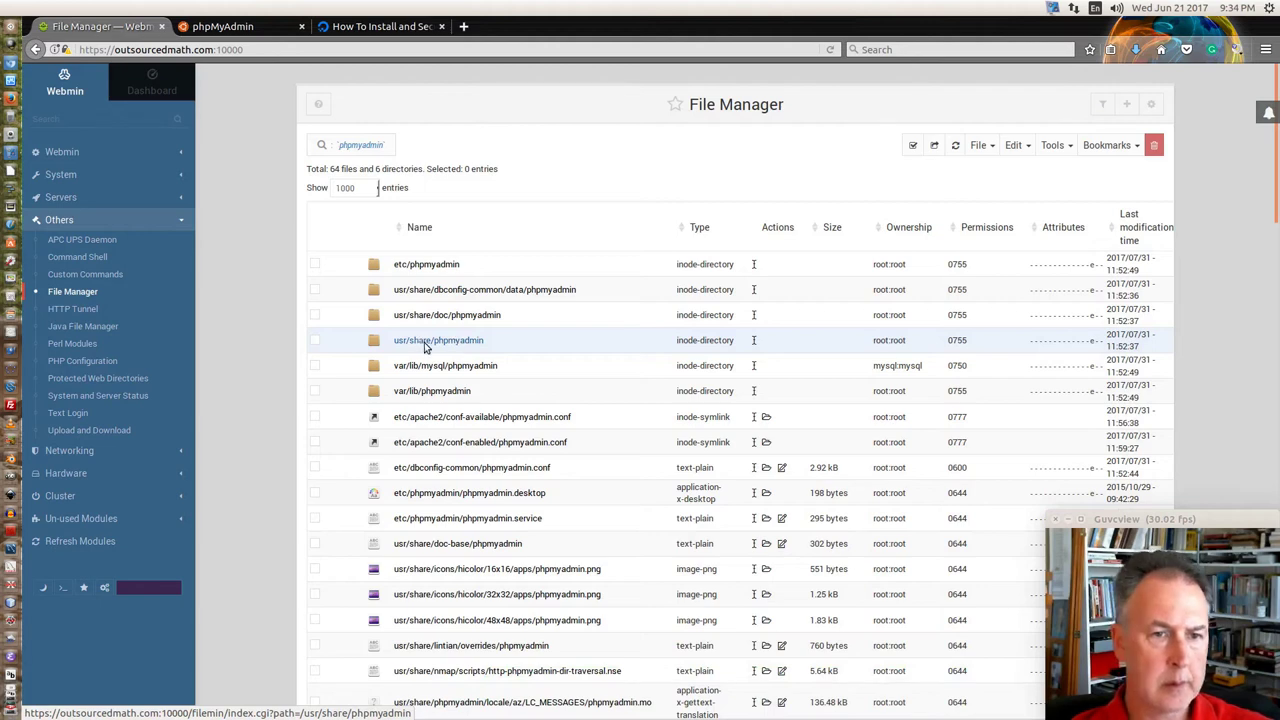
Open the usr/share/phpmyadmin directory and look through its folders and files.
left_click(425, 345)
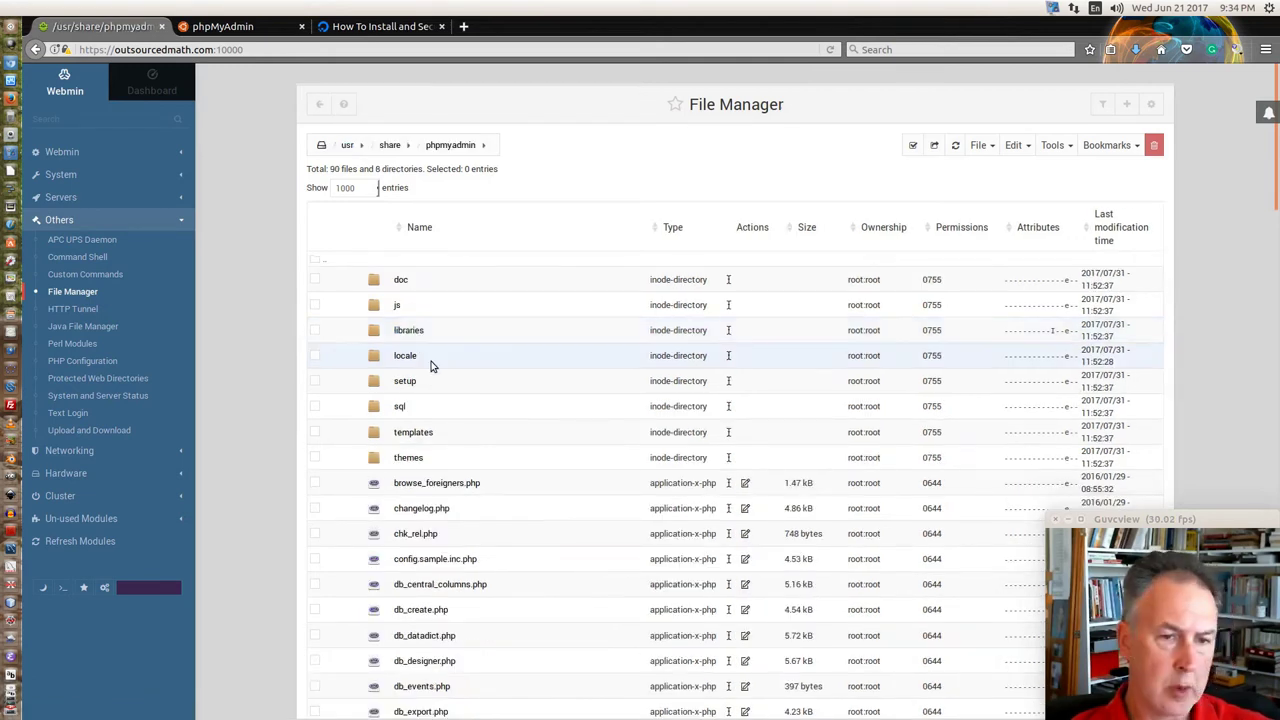
scroll(507, 352, "down", 4)
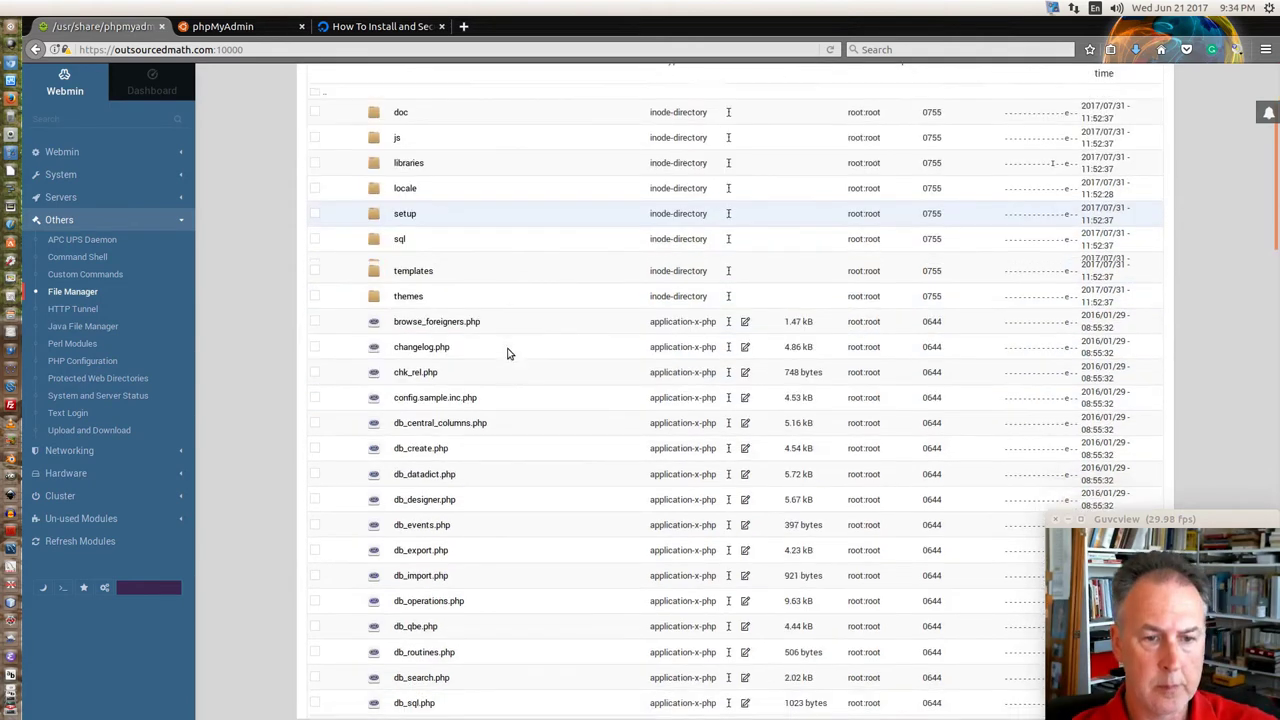
scroll(507, 352, "down", 15)
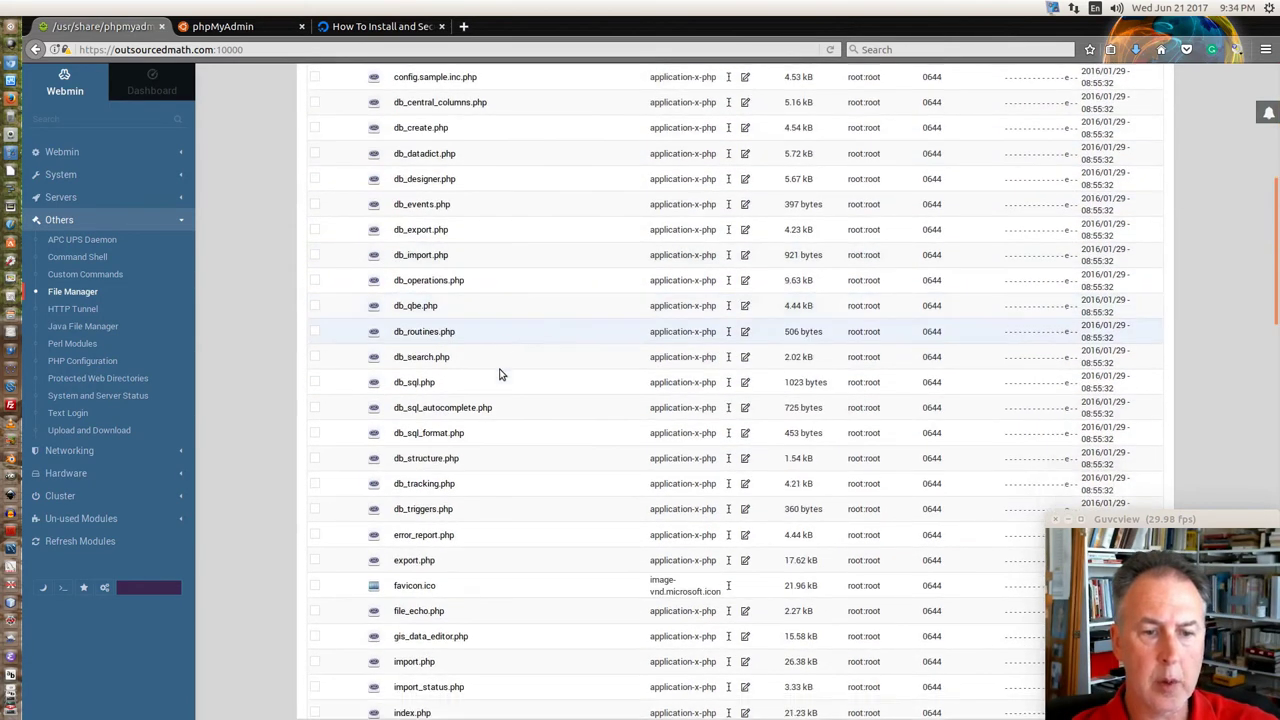
scroll(501, 374, "down", 3)
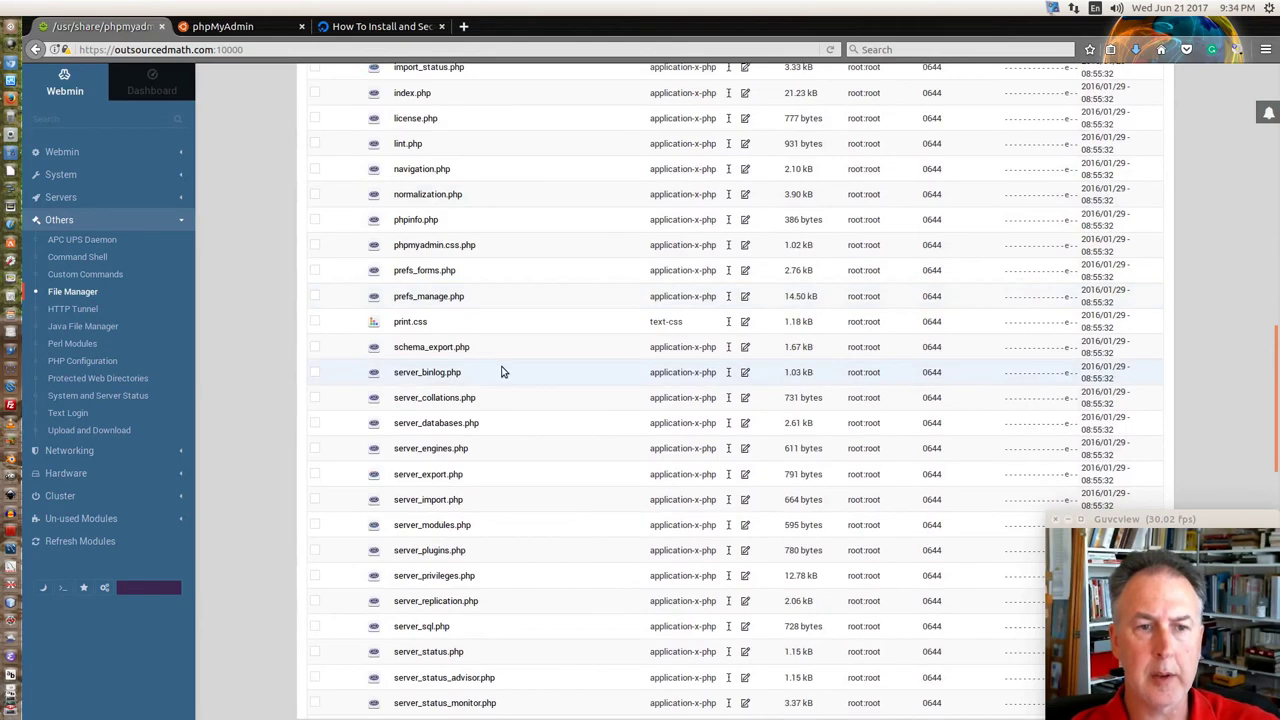
scroll(501, 370, "down", 2)
scroll(501, 370, "up", 2)
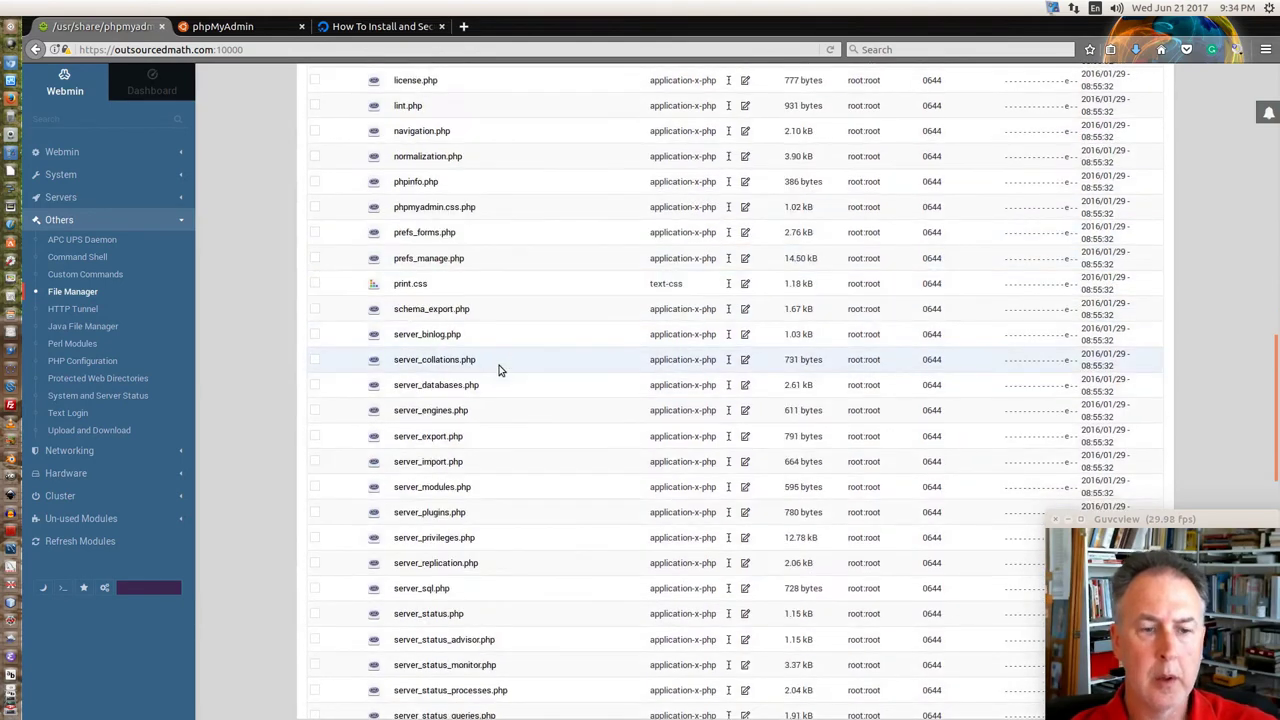
scroll(502, 369, "down", 11)
scroll(503, 368, "down", 8)
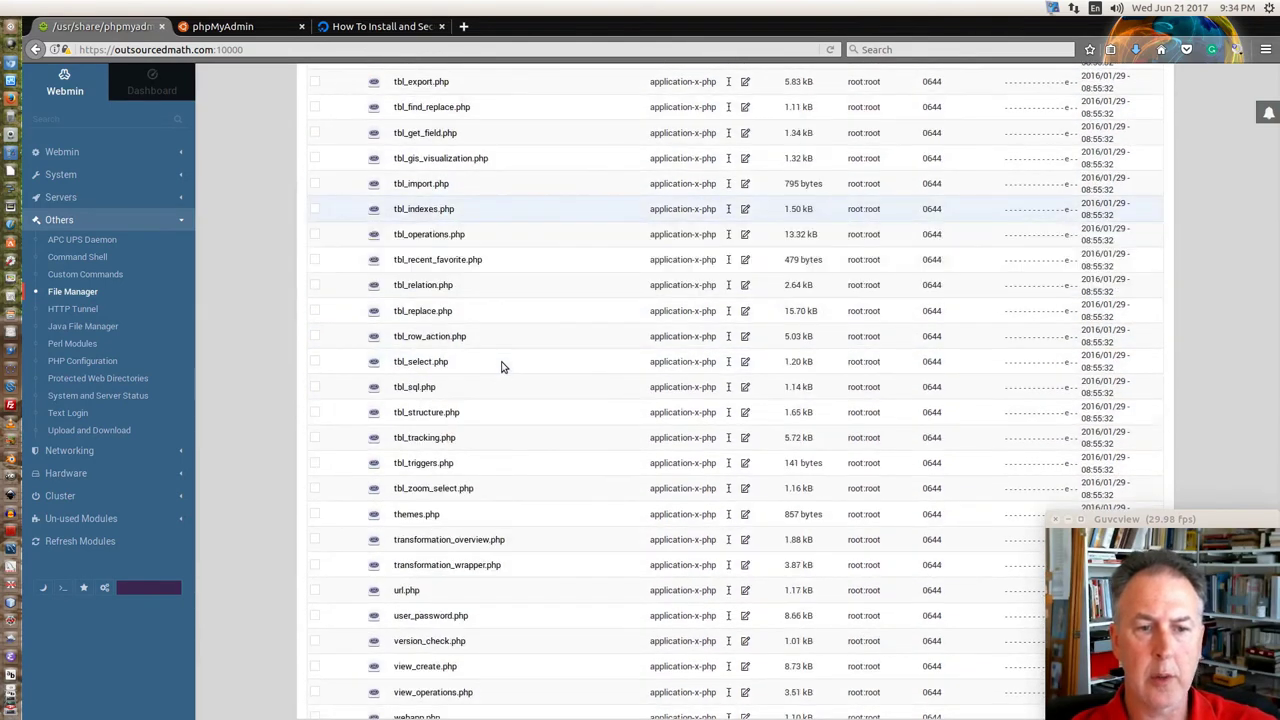
scroll(548, 336, "up", 9)
scroll(548, 336, "up", 20)
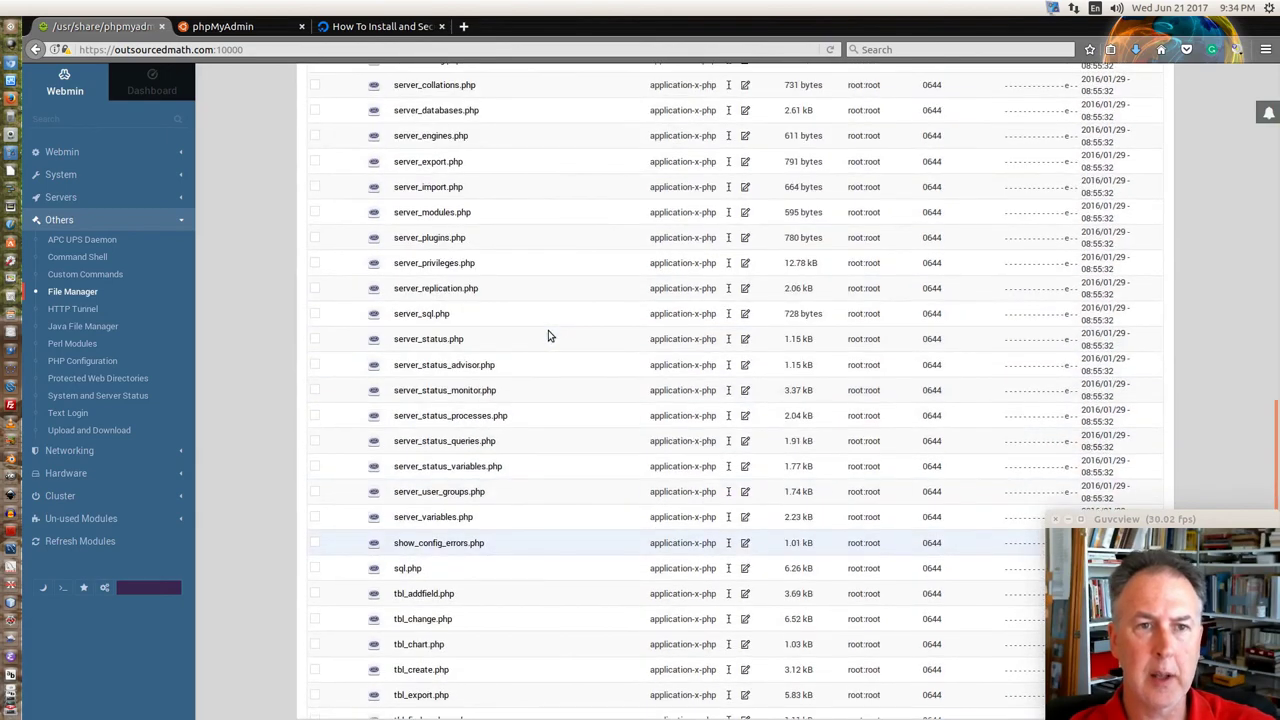
scroll(548, 336, "up", 1)
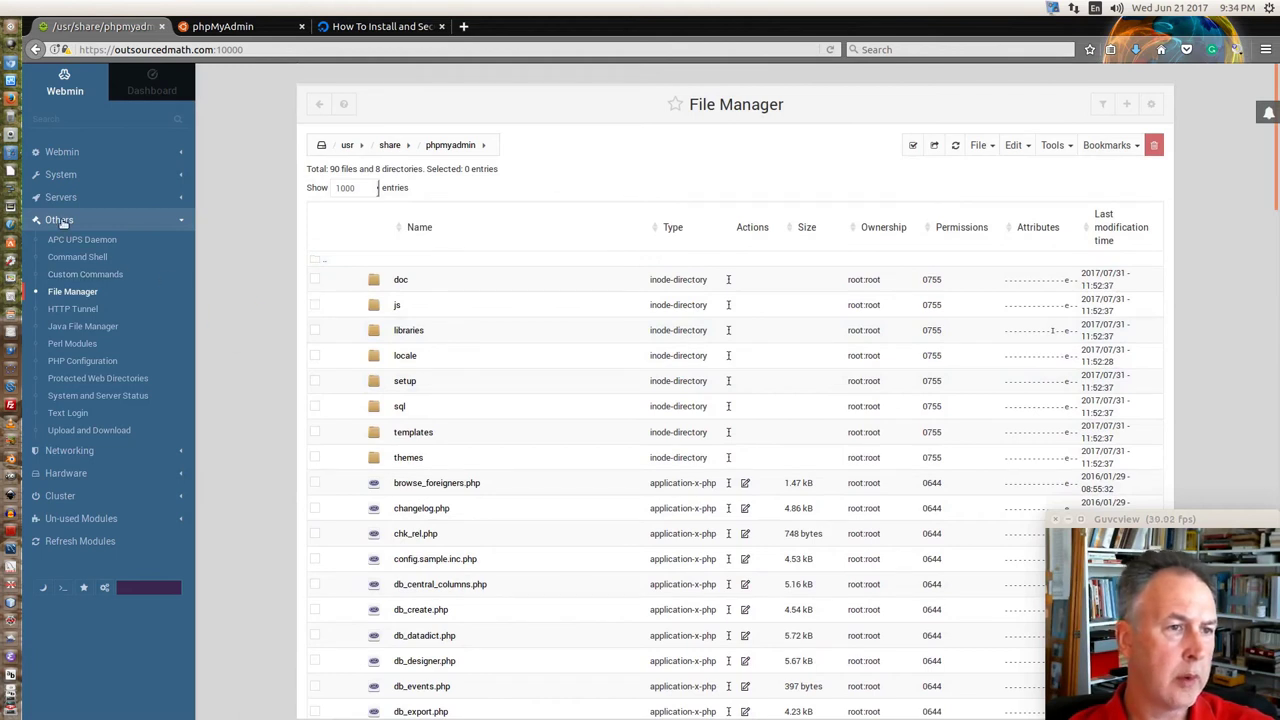
Start adding protection for a new directory in Protected Web Directories and open the chooser for its directory path.
left_click(90, 379)
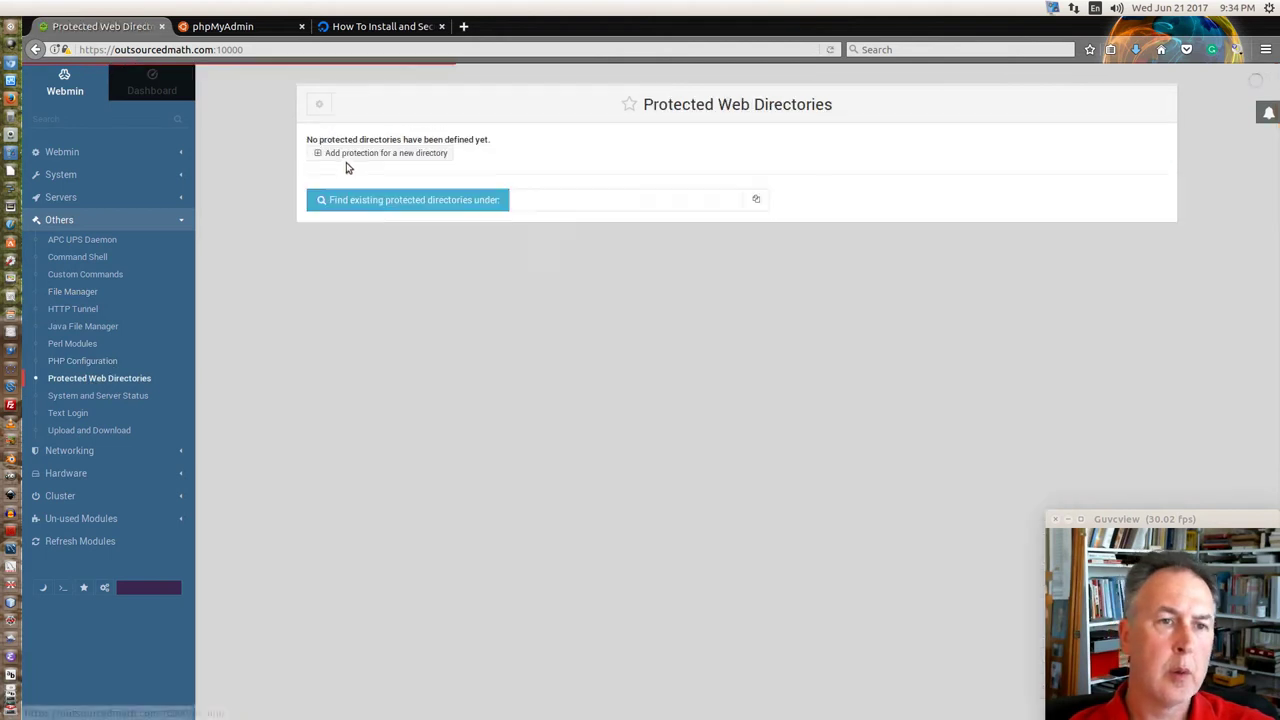
left_click(367, 154)
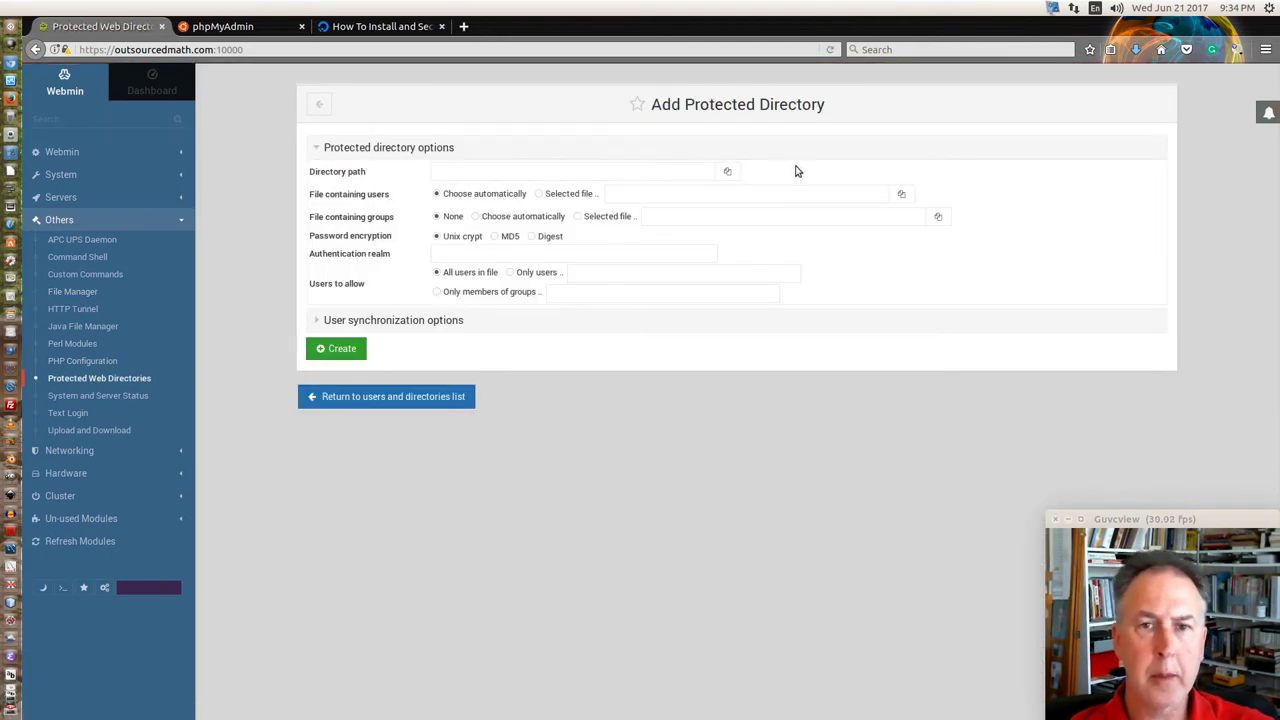
left_click(728, 175)
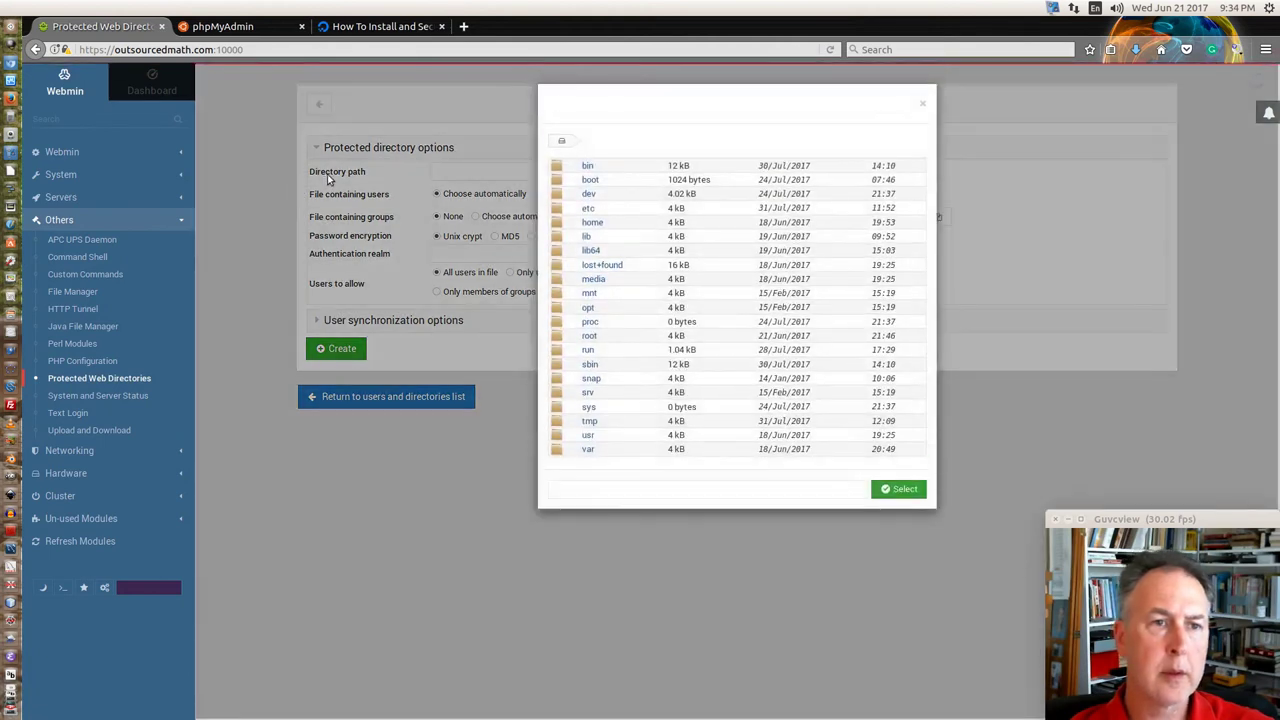
left_click(587, 209)
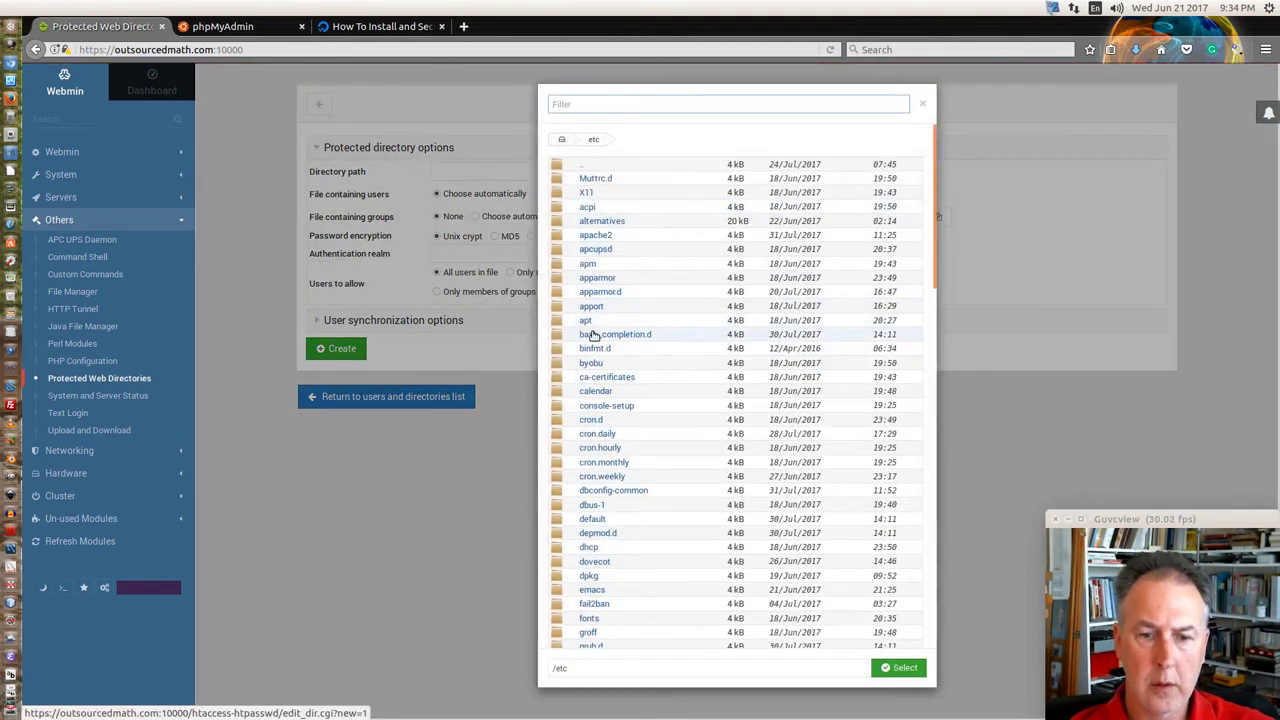
scroll(593, 330, "down", 5)
scroll(595, 330, "down", 10)
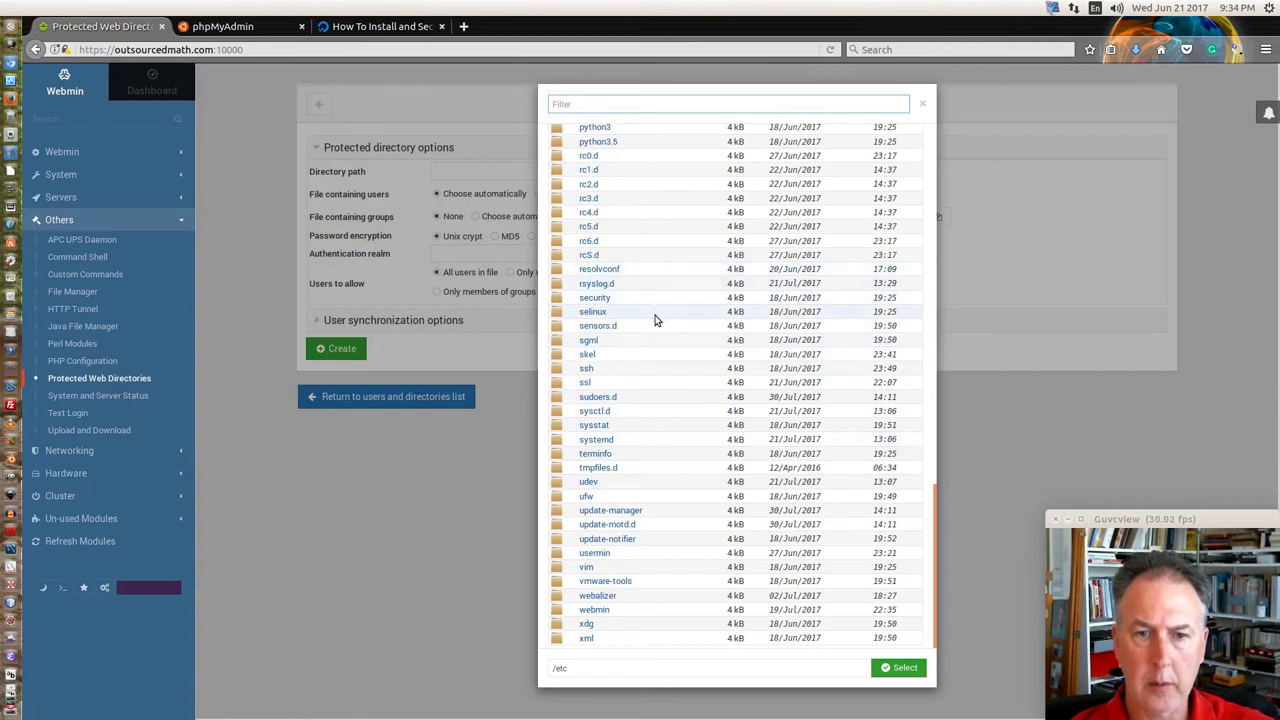
scroll(655, 320, "up", 3)
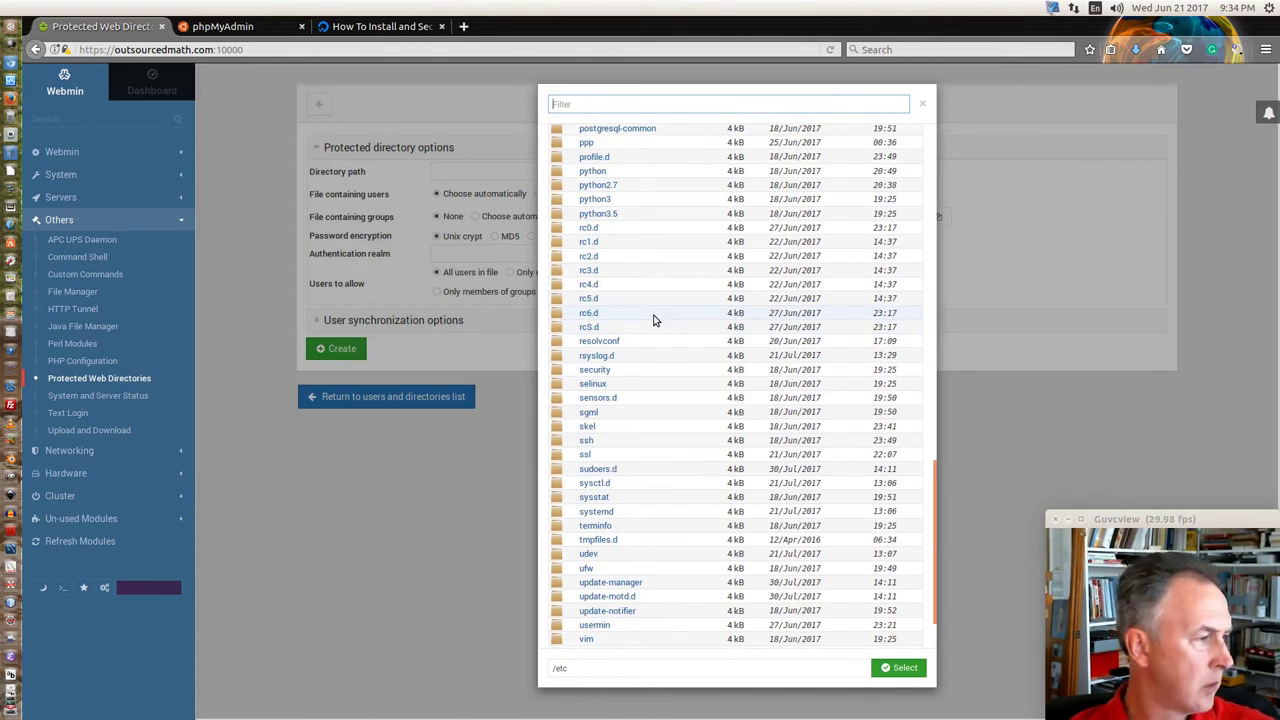
scroll(655, 320, "up", 1)
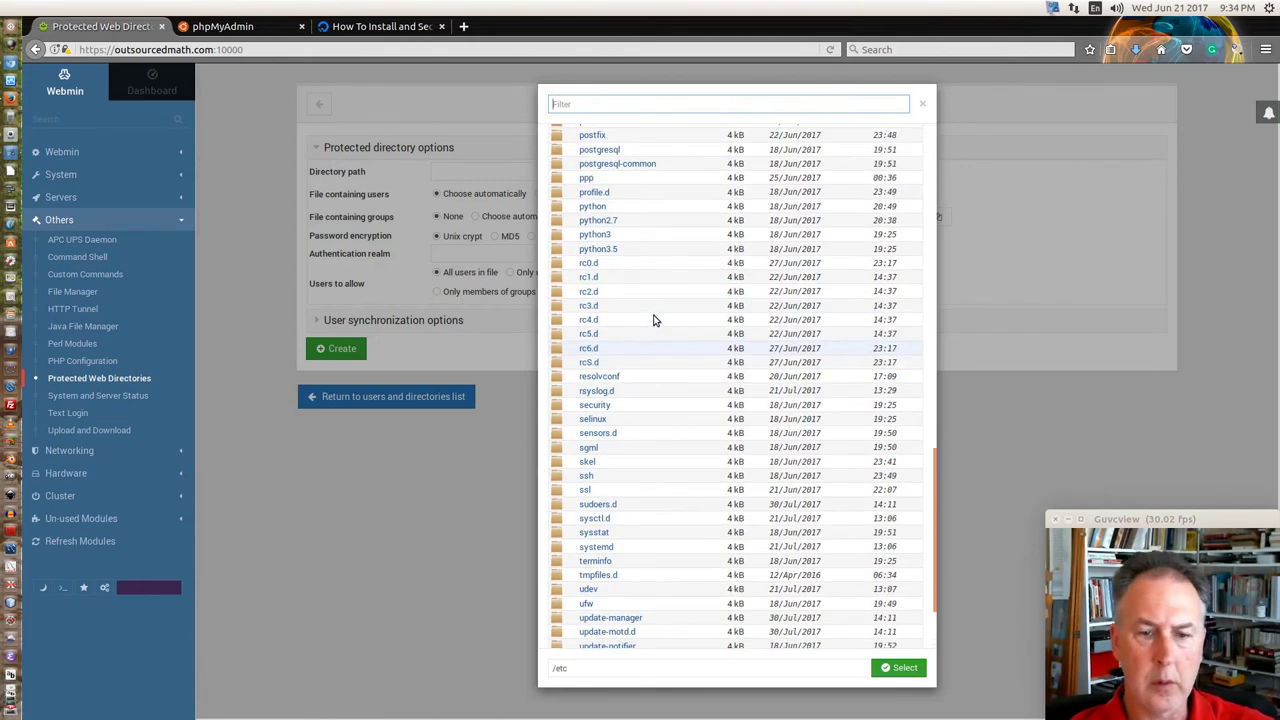
scroll(656, 323, "down", 3)
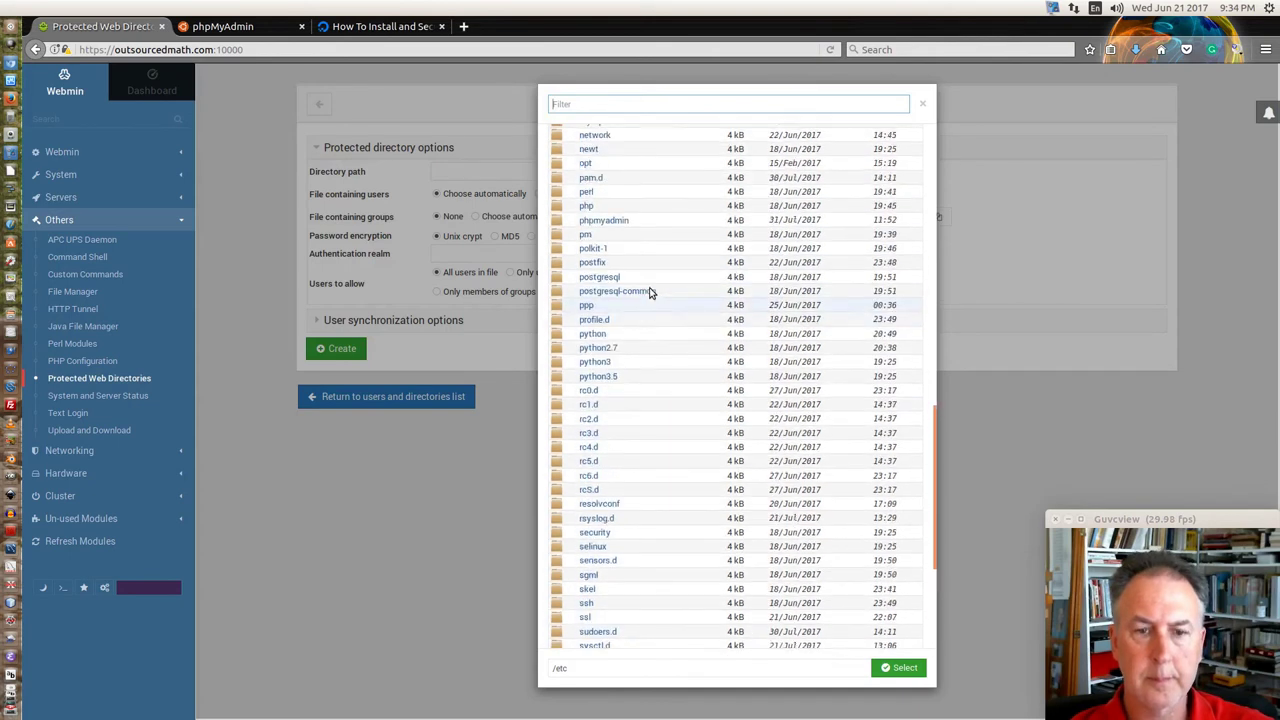
scroll(660, 350, "up", 10)
scroll(631, 228, "up", 10)
scroll(631, 228, "up", 5)
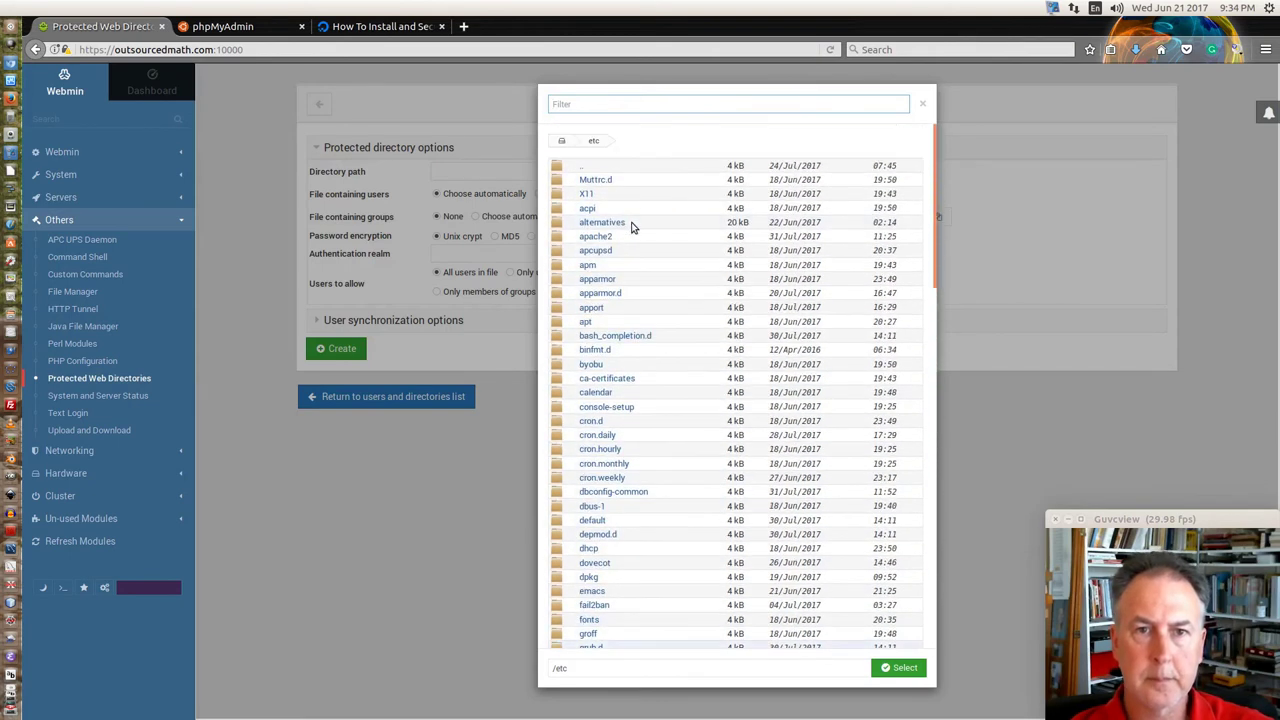
left_click(561, 142)
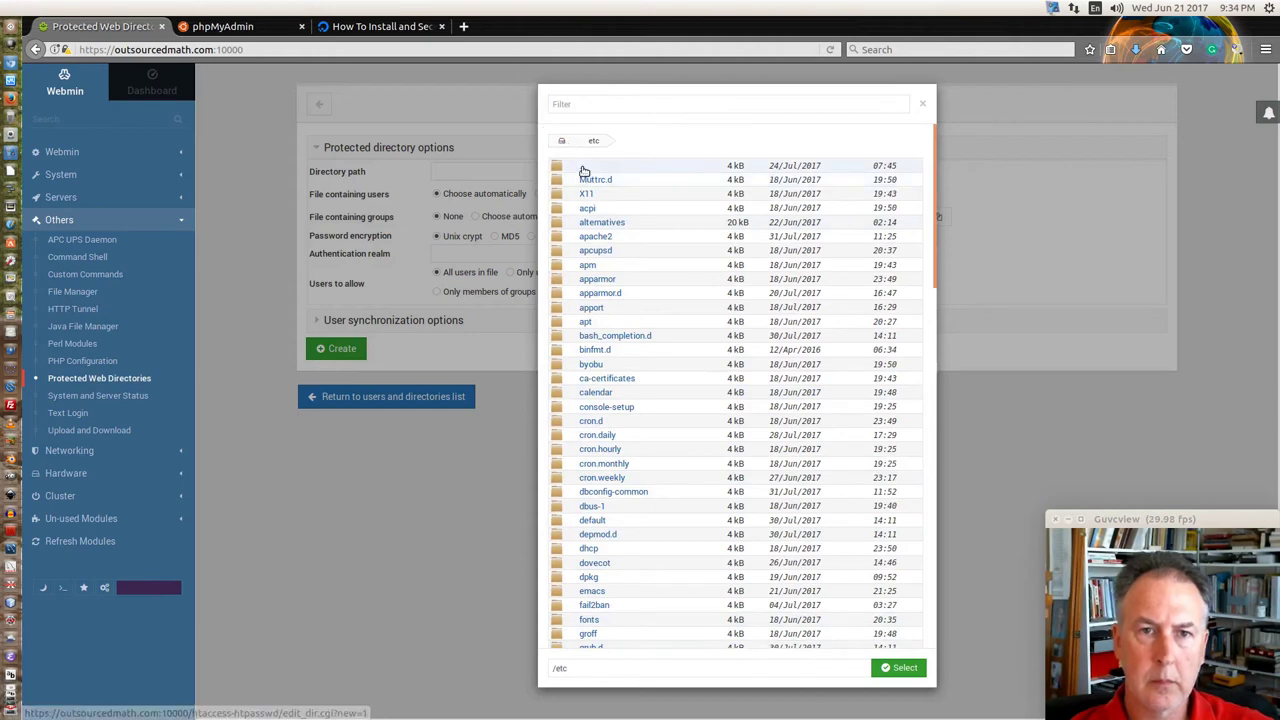
left_click(584, 168)
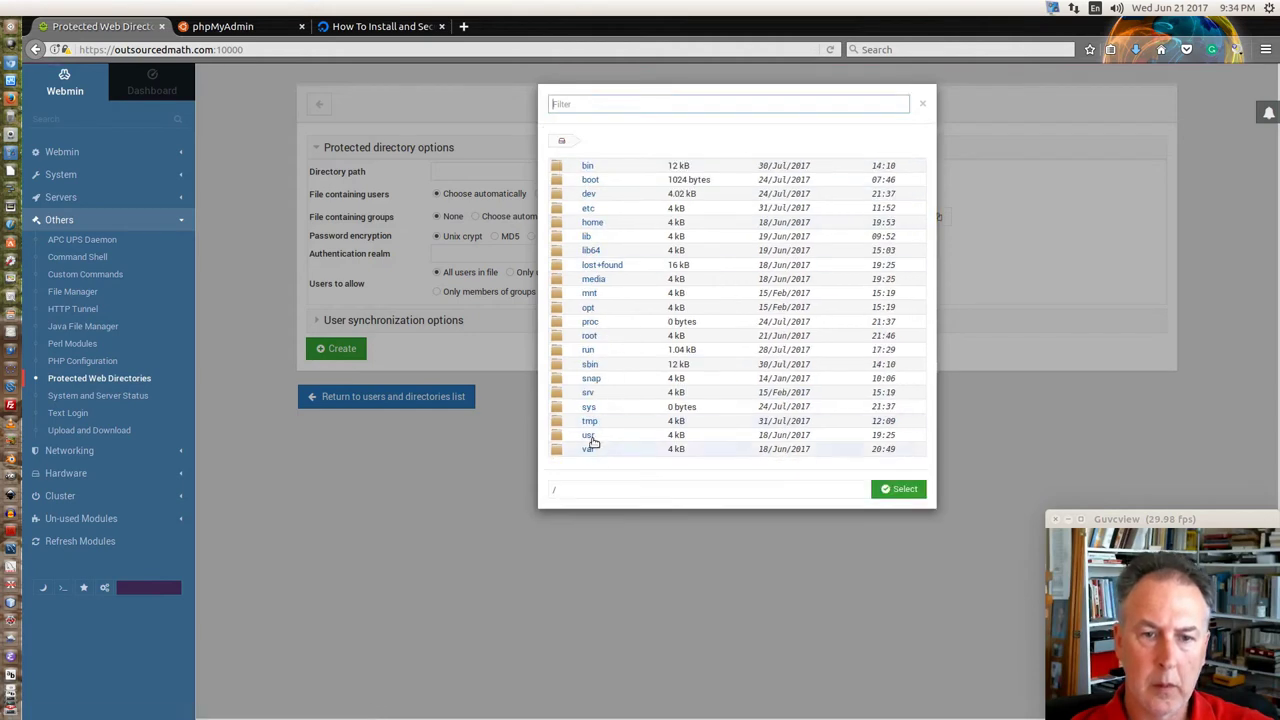
Set the protected directory path to /usr/share/phpmyadmin, filtering the share folder's list by "ph".
left_click(589, 435)
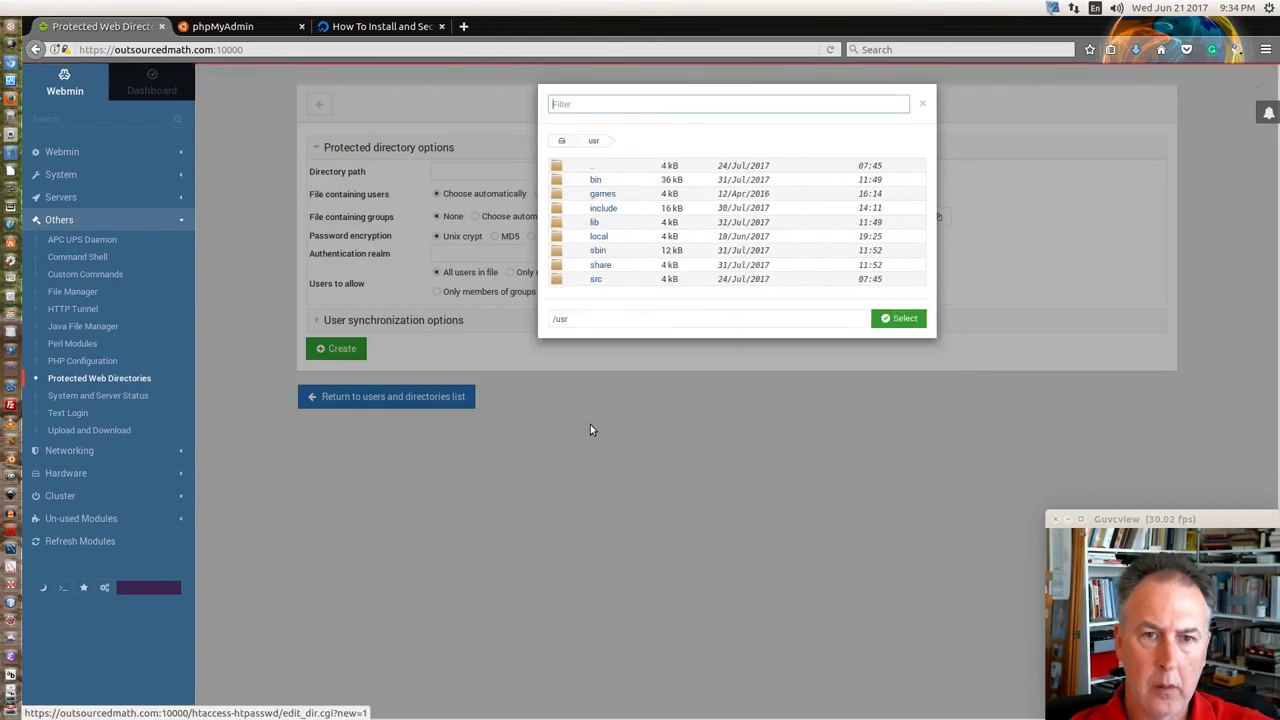
left_click(601, 267)
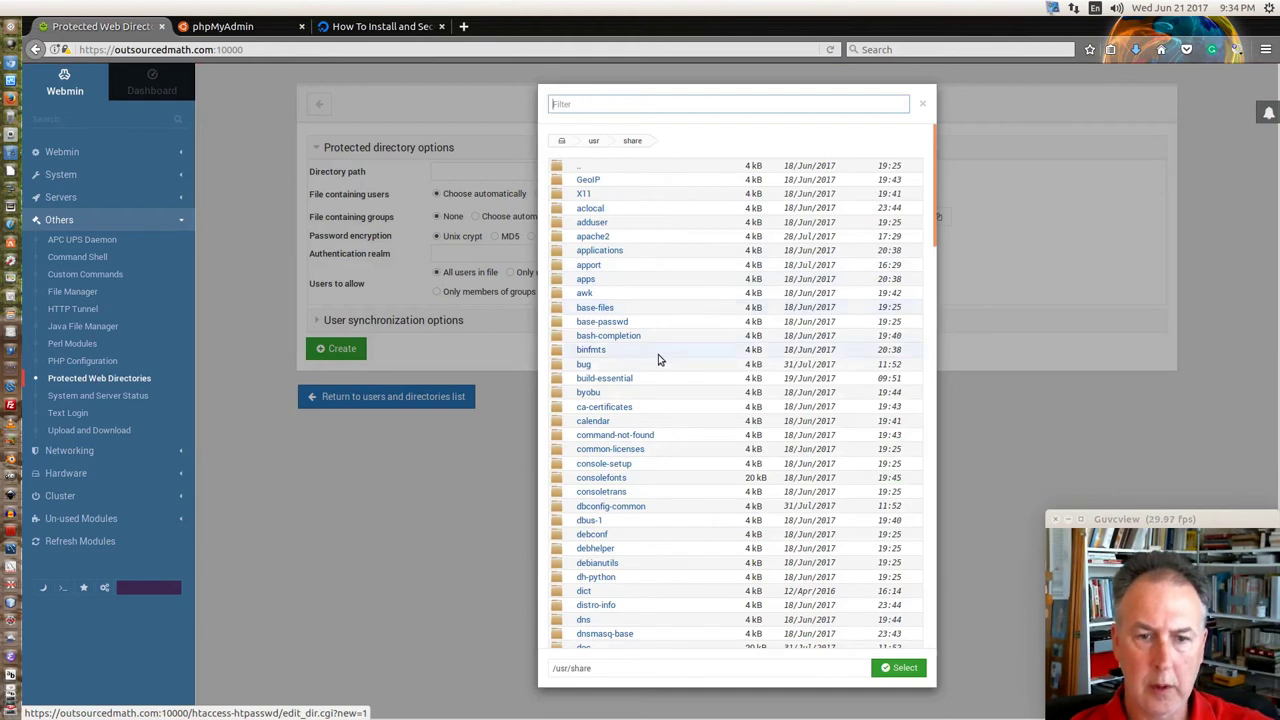
scroll(658, 354, "down", 7)
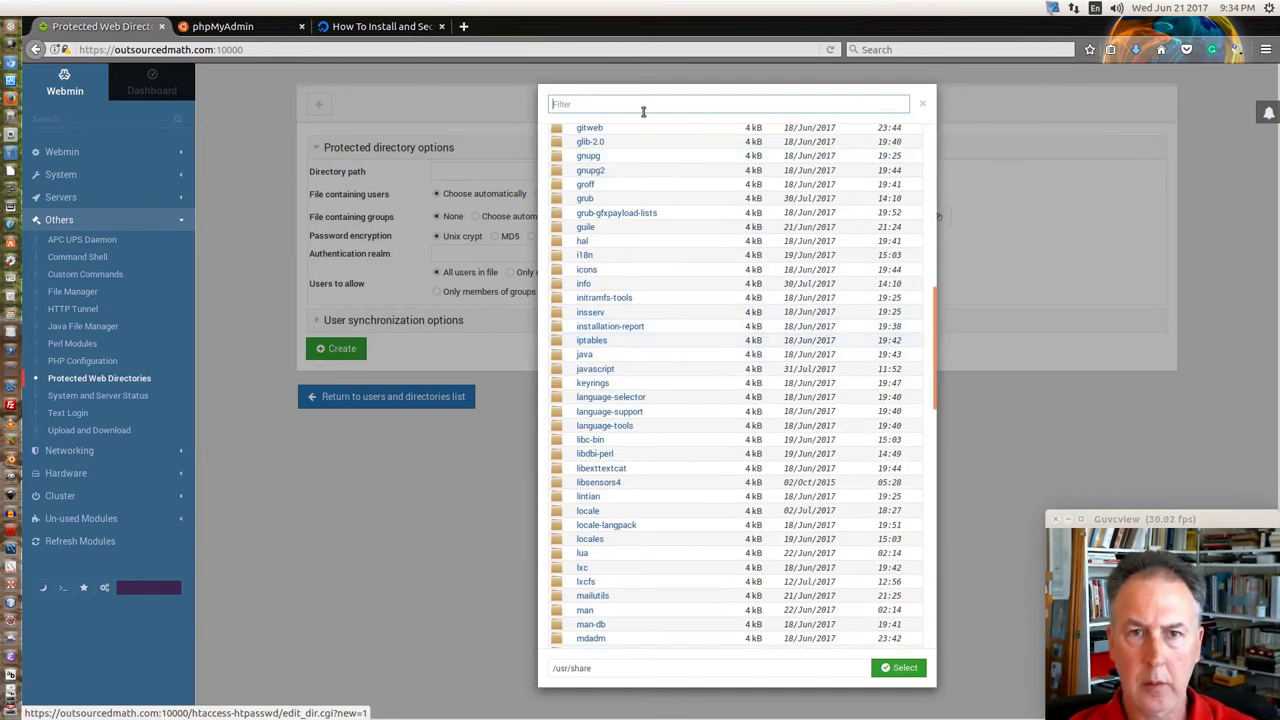
left_click(643, 111)
type("p")
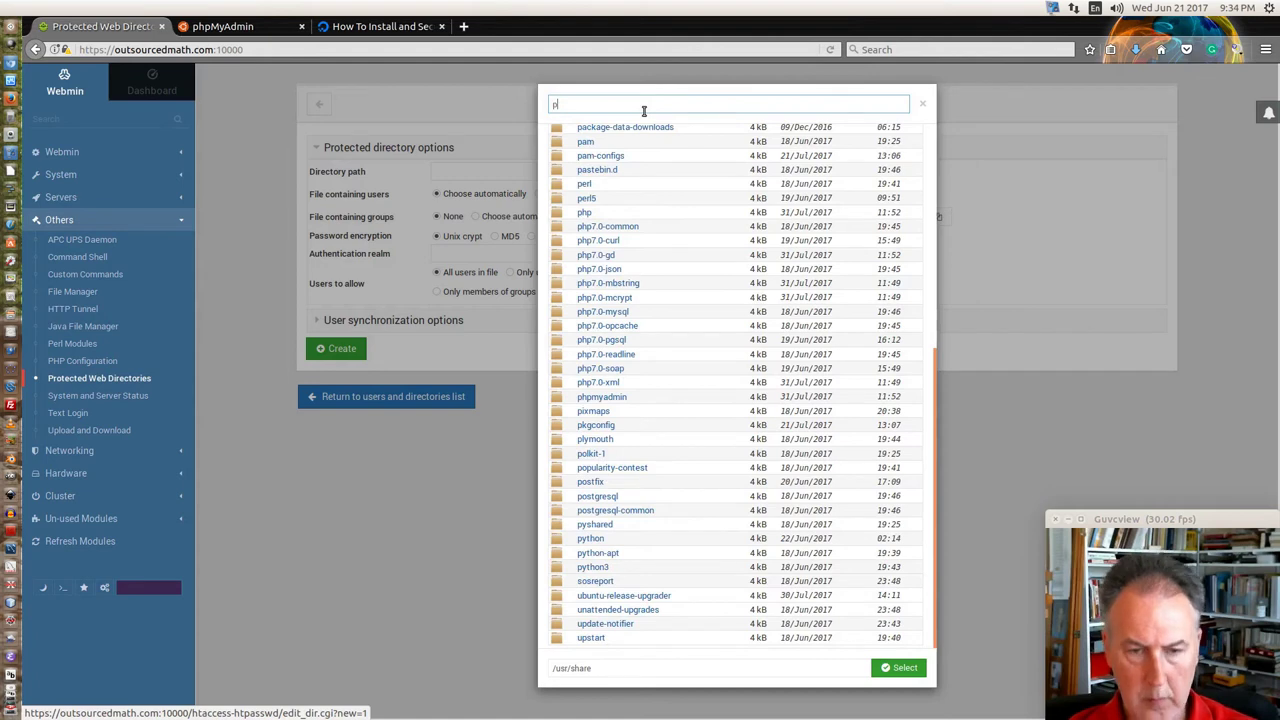
type("h")
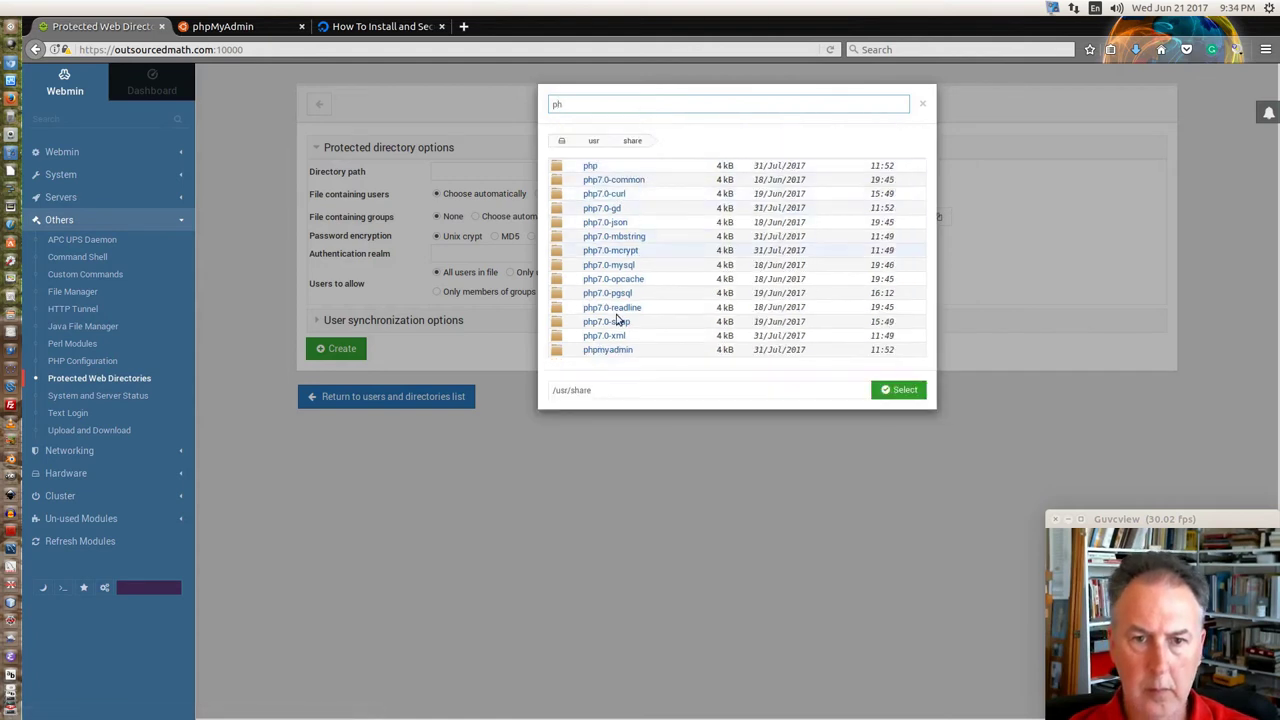
left_click(621, 351)
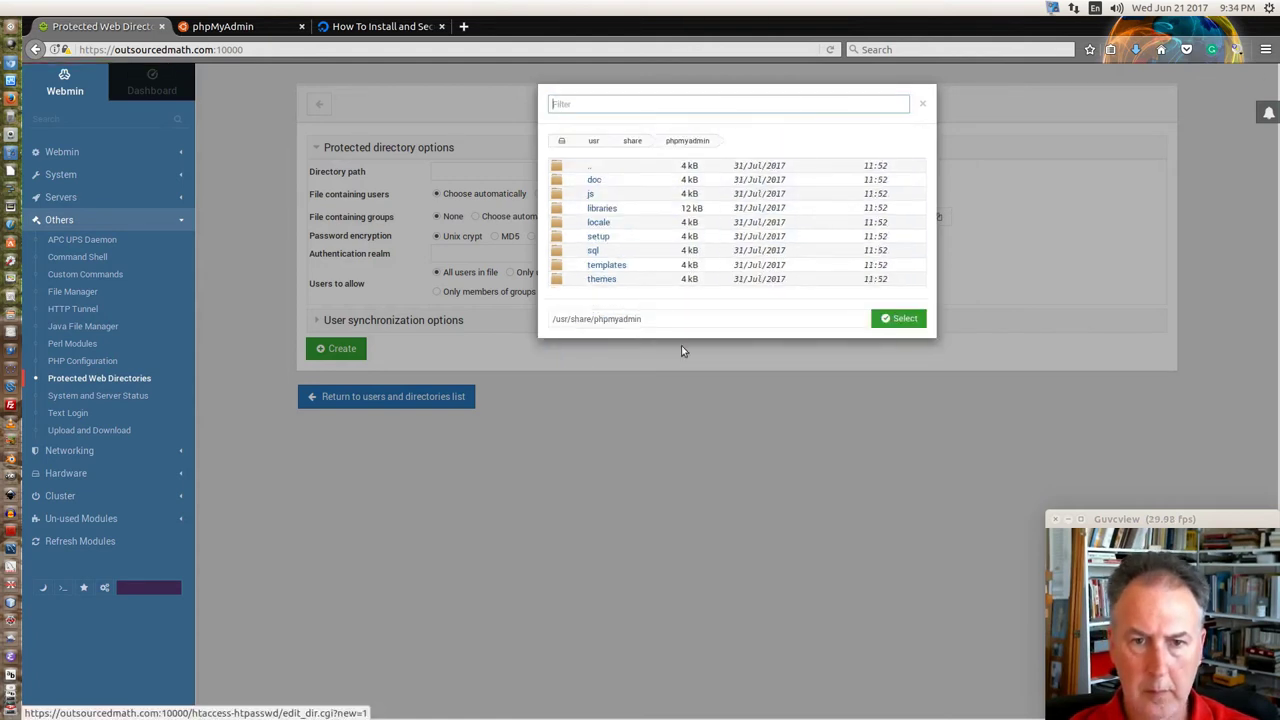
left_click(900, 319)
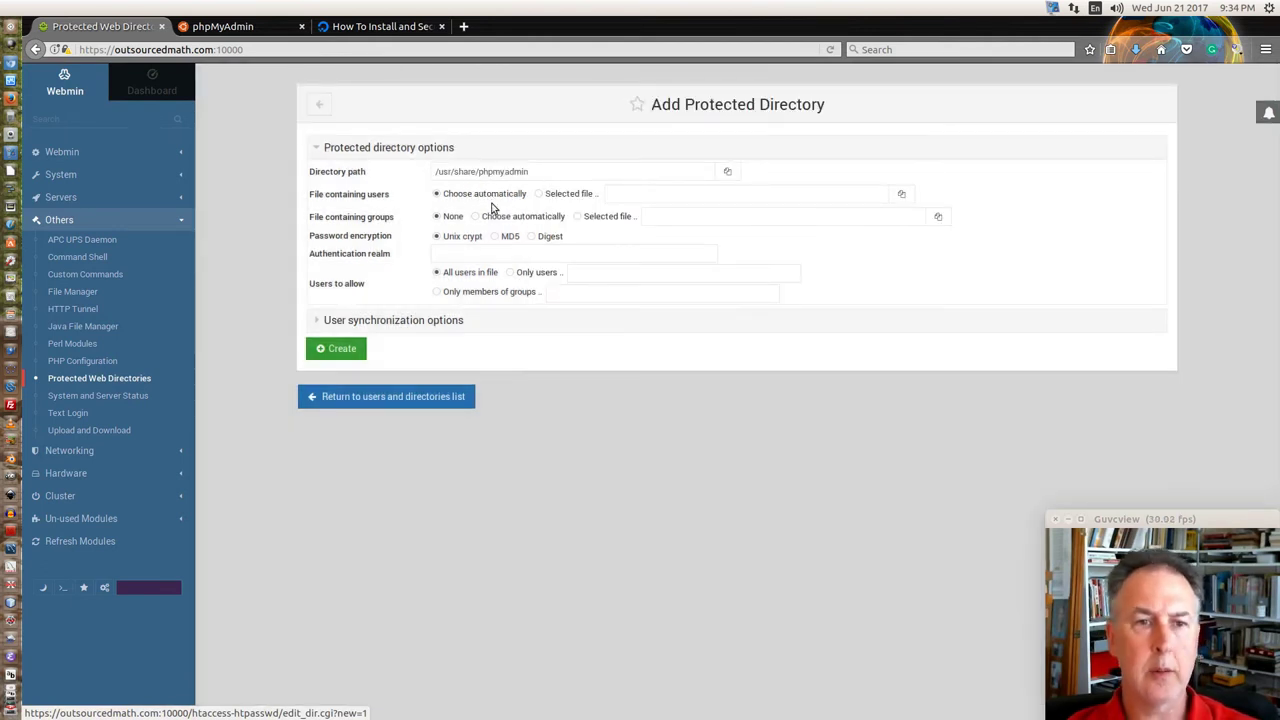
Set the authentication realm to "Restricted Access Only for phpMyAdmin".
left_click(449, 257)
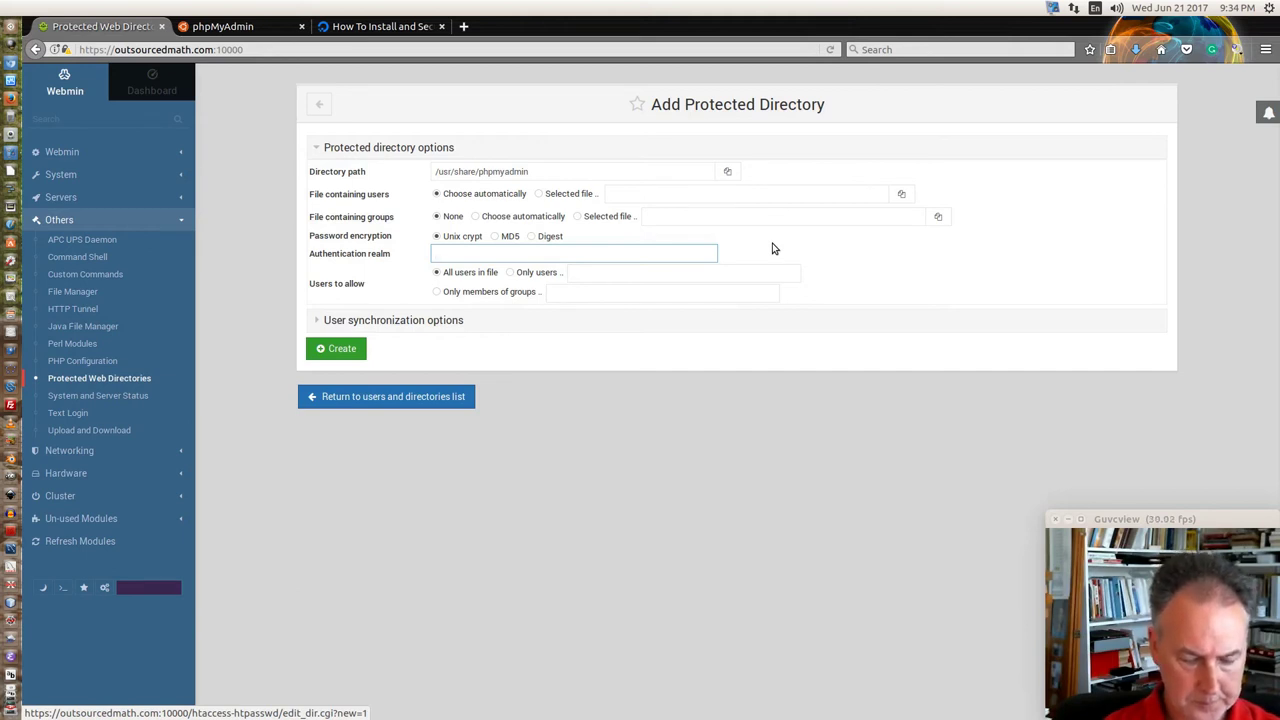
type("Restr")
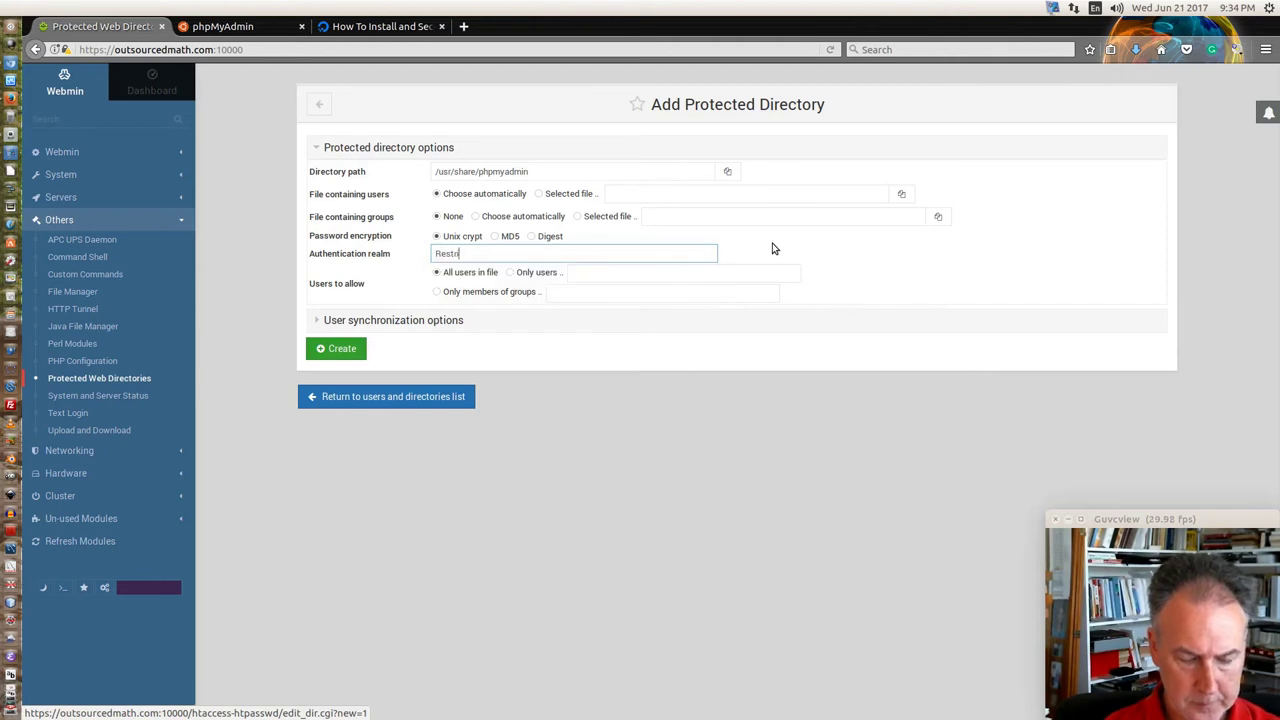
type("ict")
type("e")
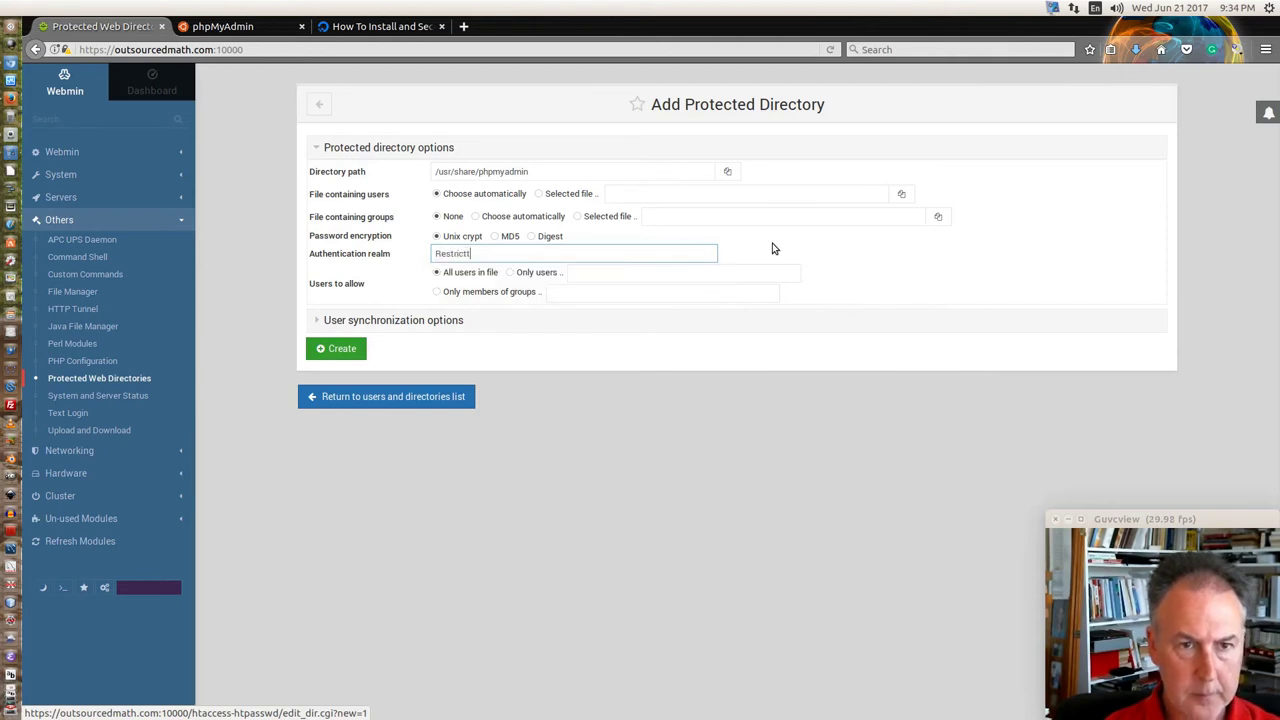
key("BackSpace")
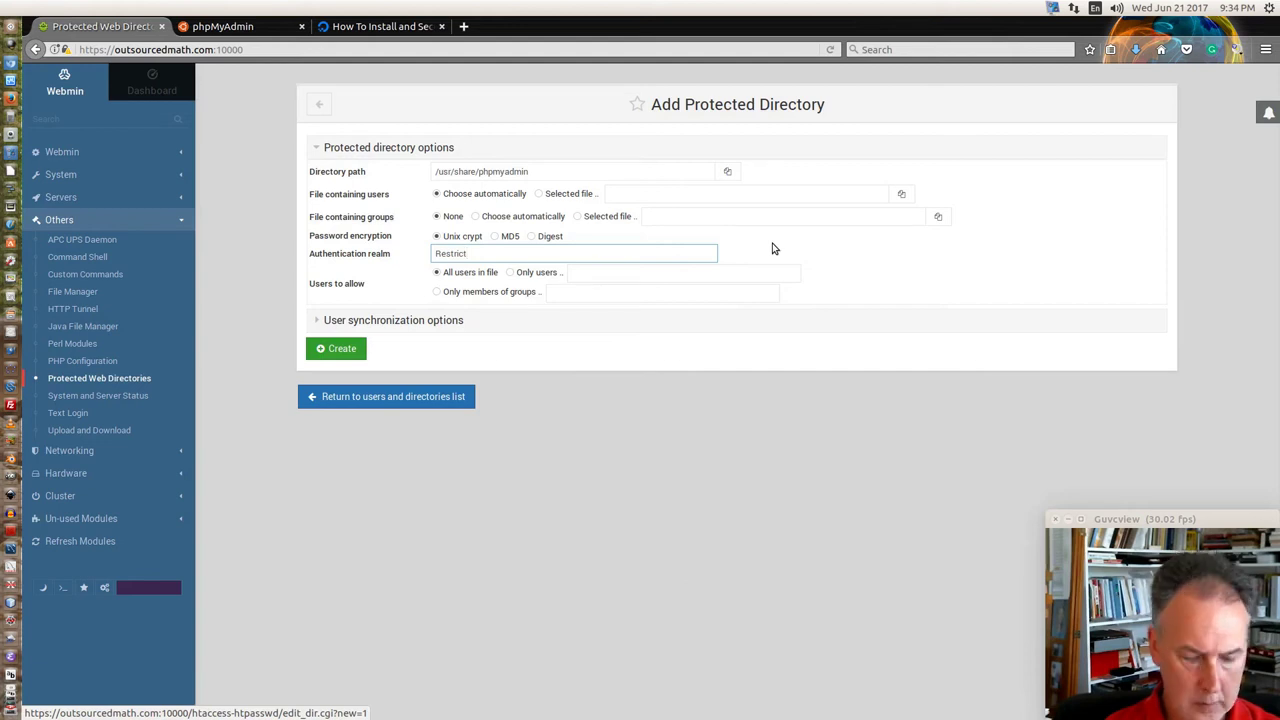
type("ed Acc")
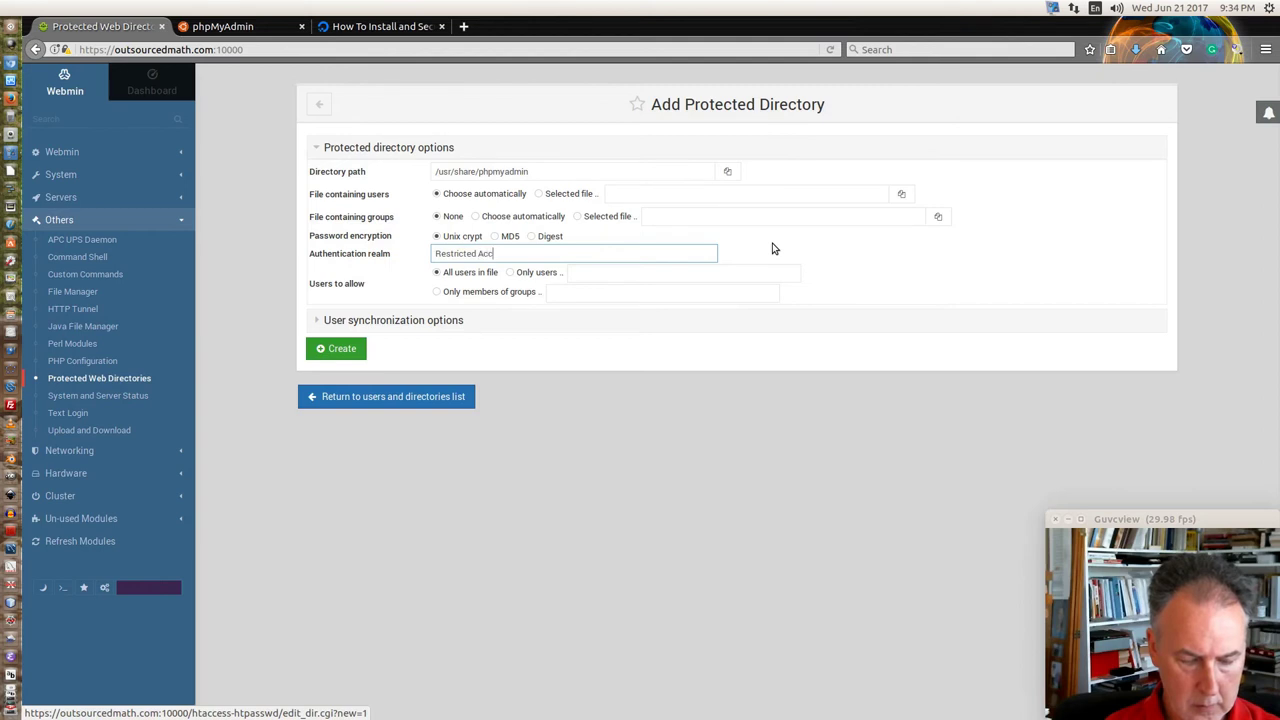
type("ess")
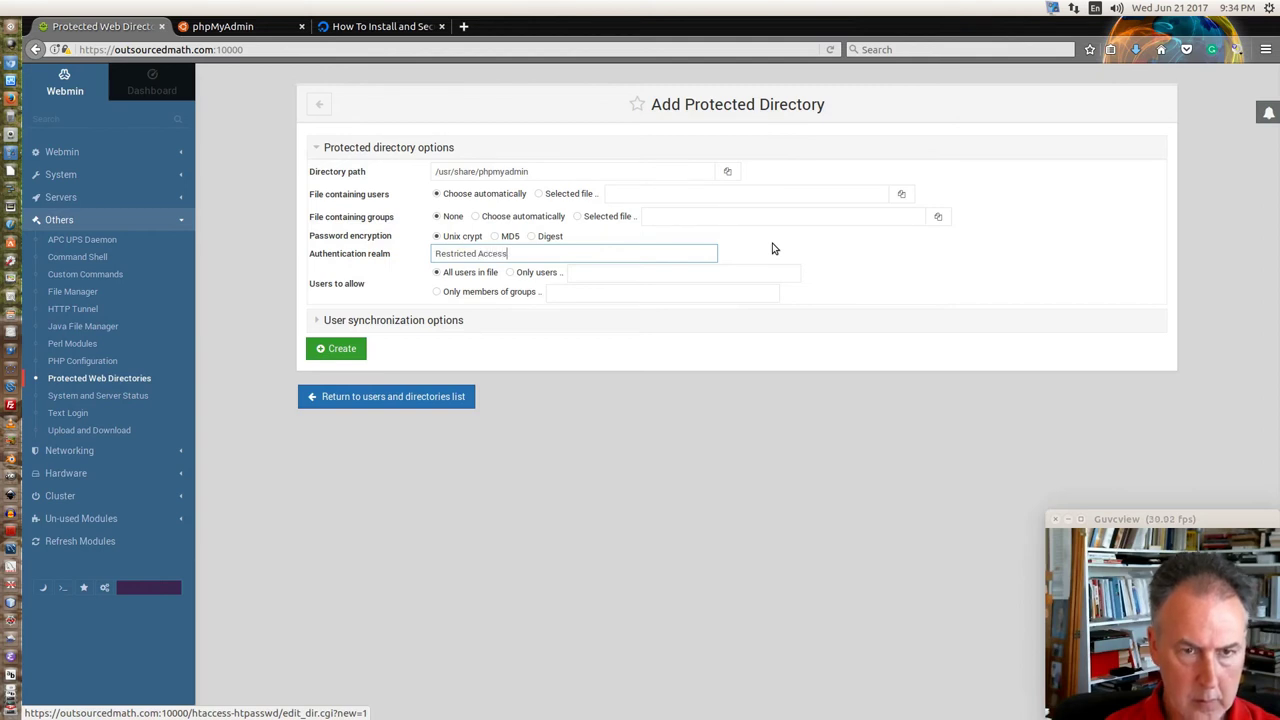
type(" Onl")
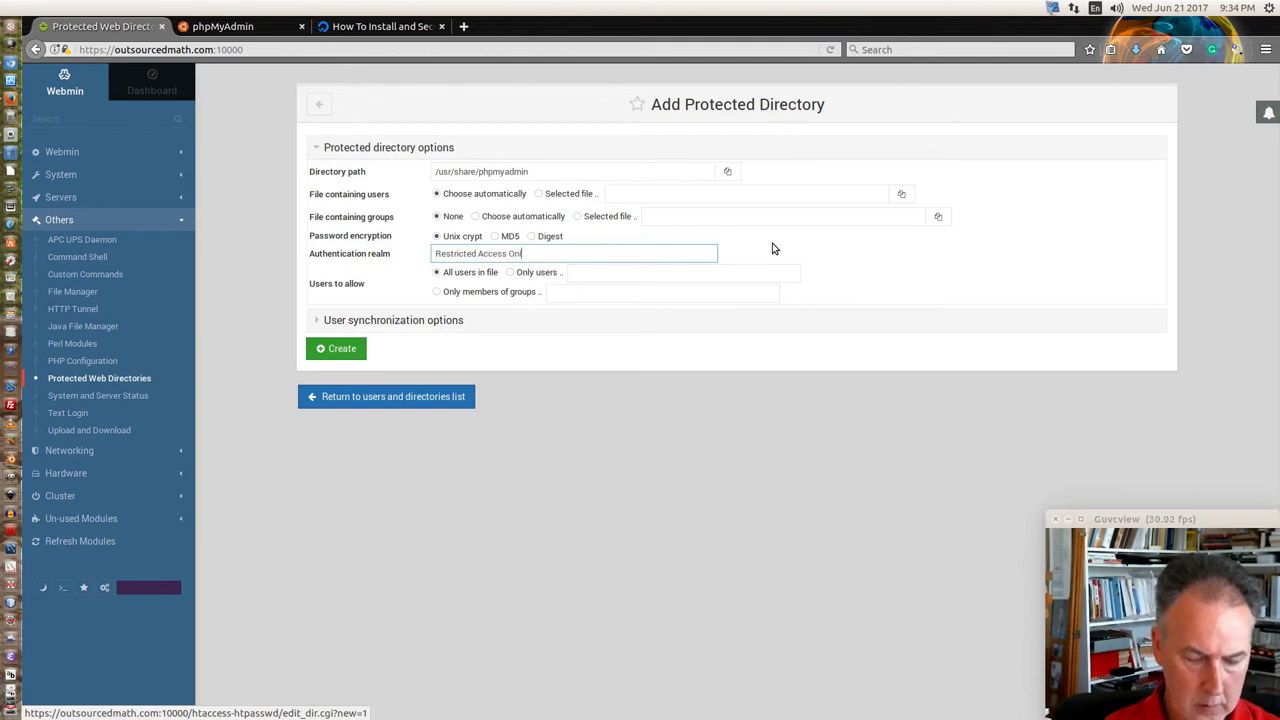
type("y for ")
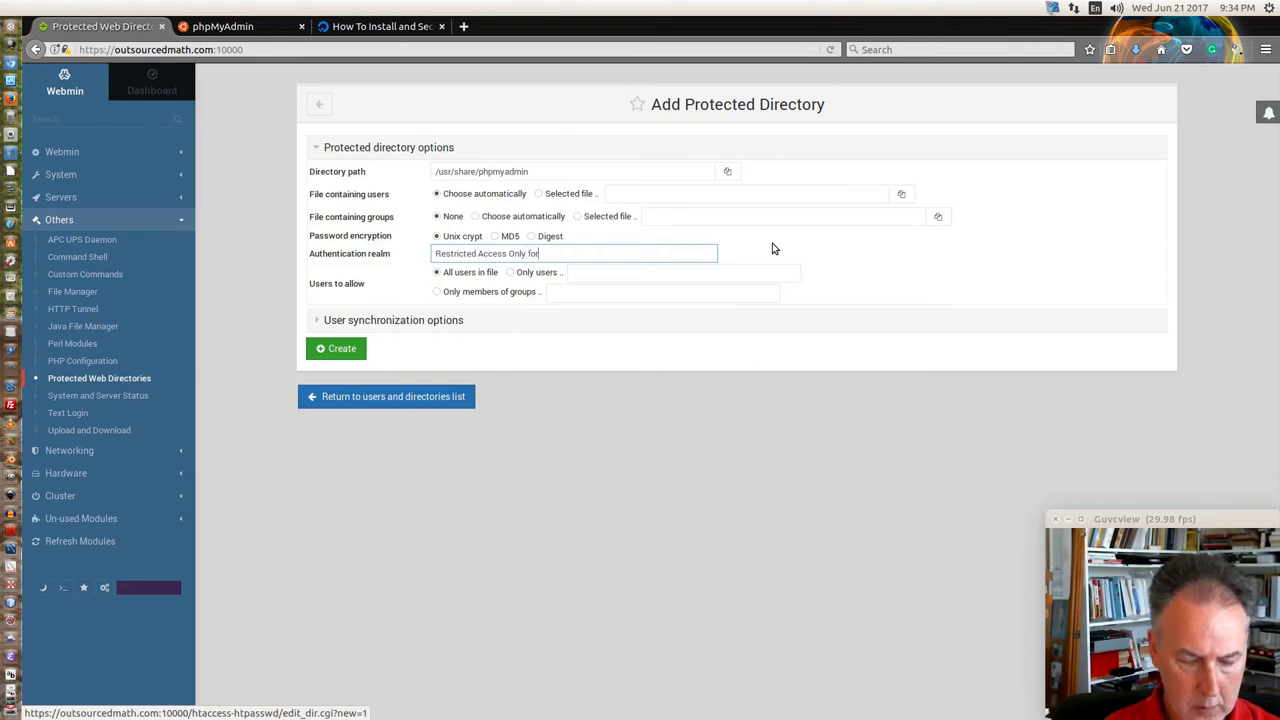
type("php")
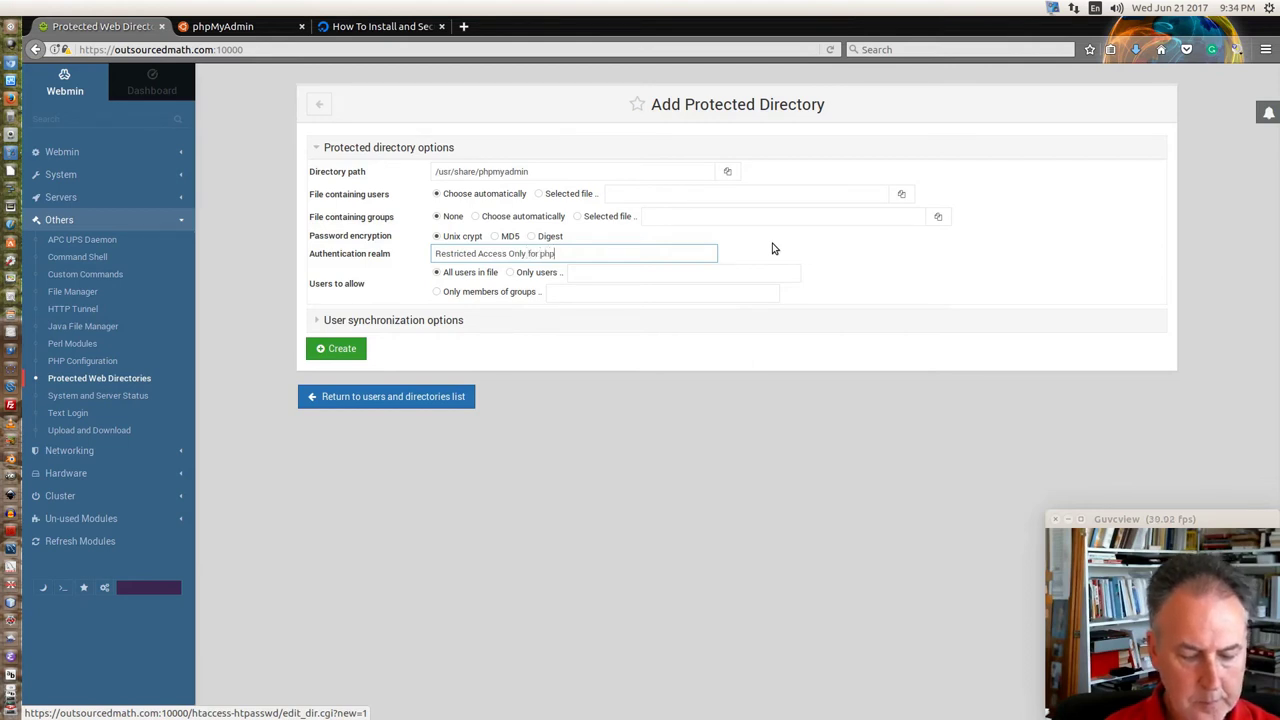
type("MyAd")
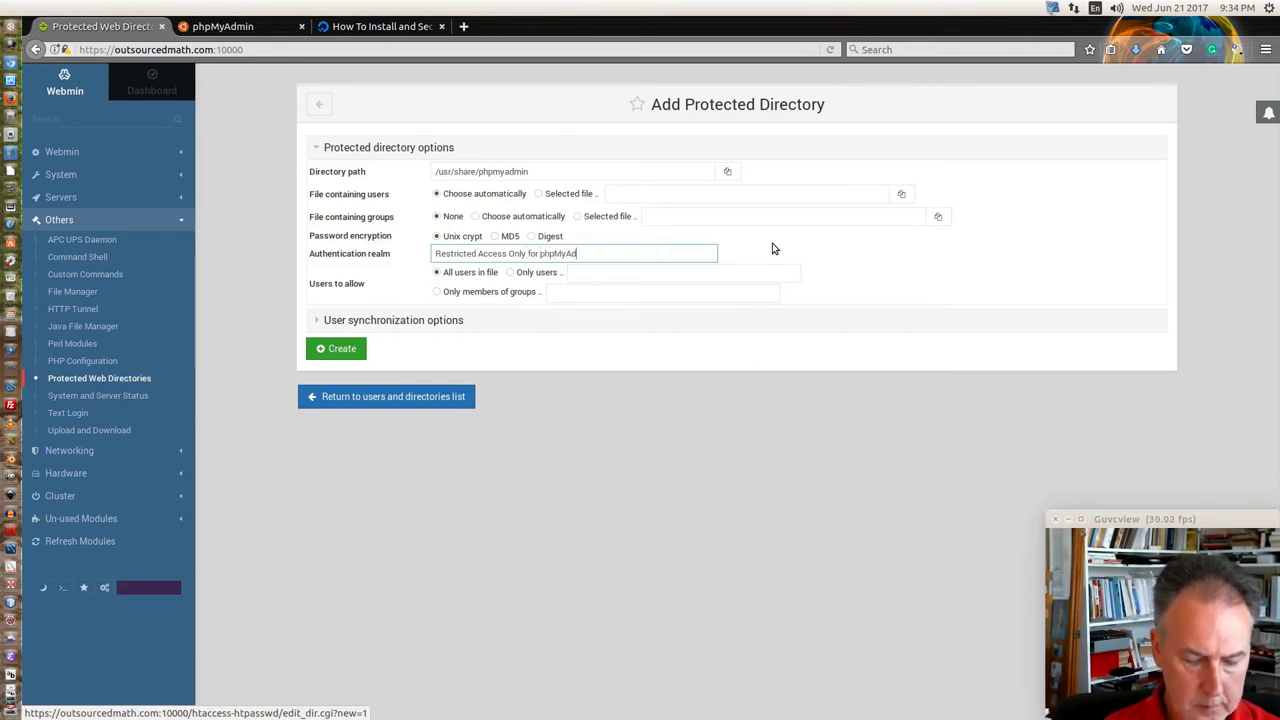
type("min")
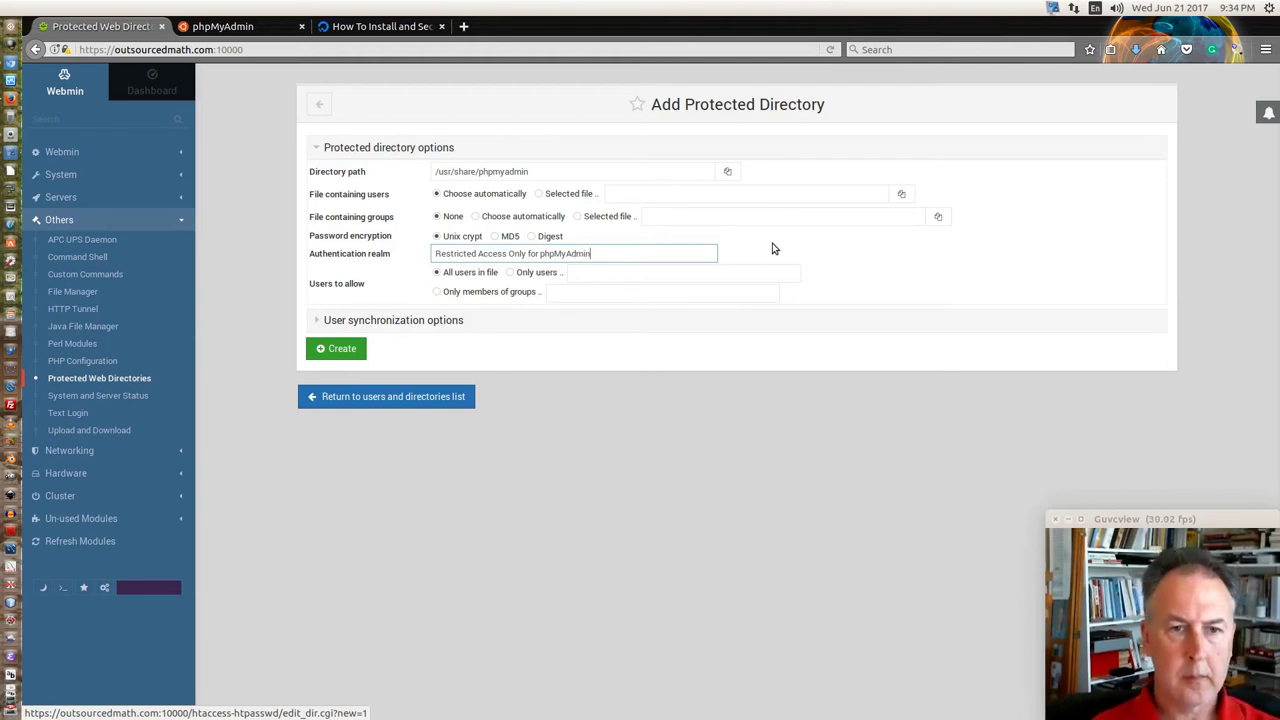
Enable updating and deleting web users along with their Unix users, and create the protected directory.
left_click(366, 322)
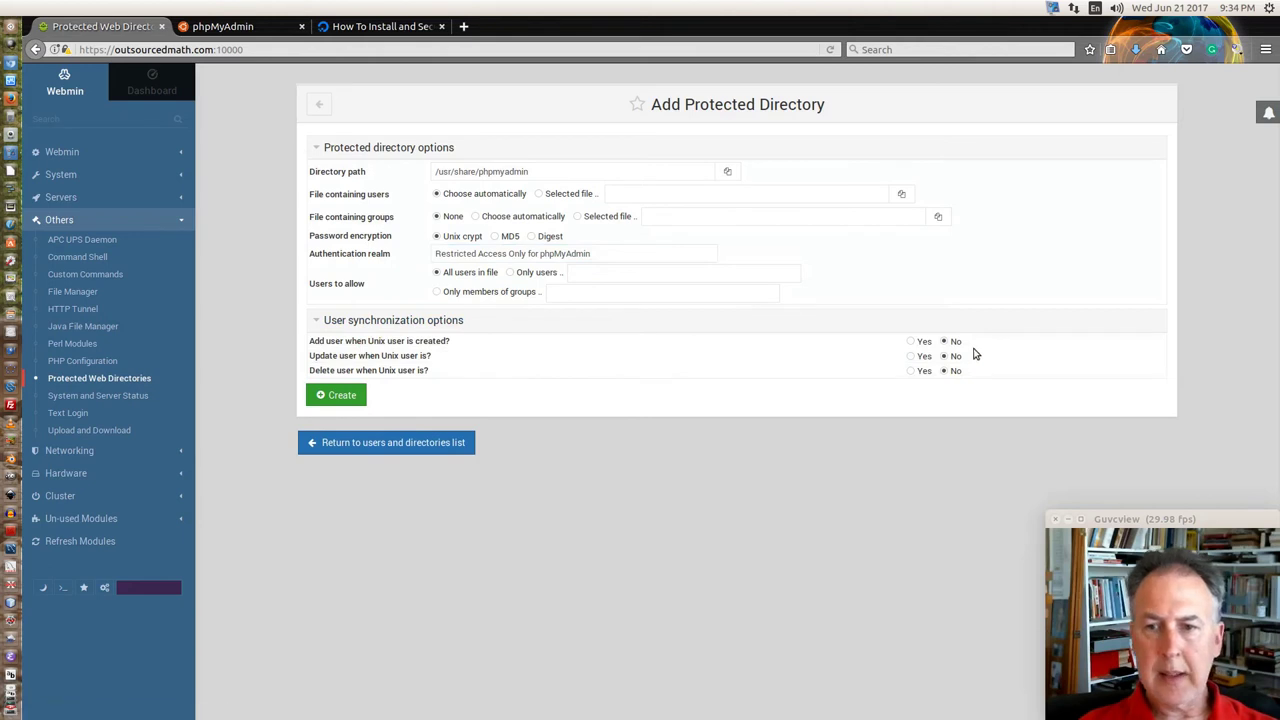
left_click(910, 357)
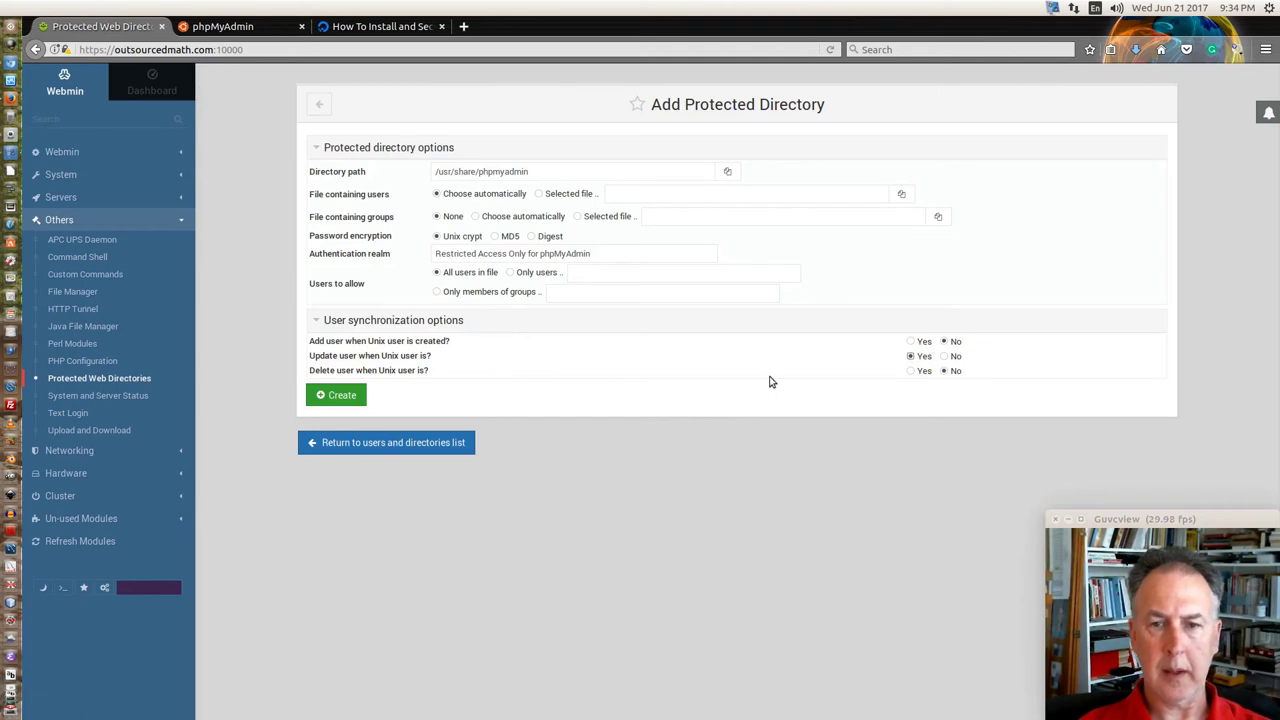
left_click(910, 373)
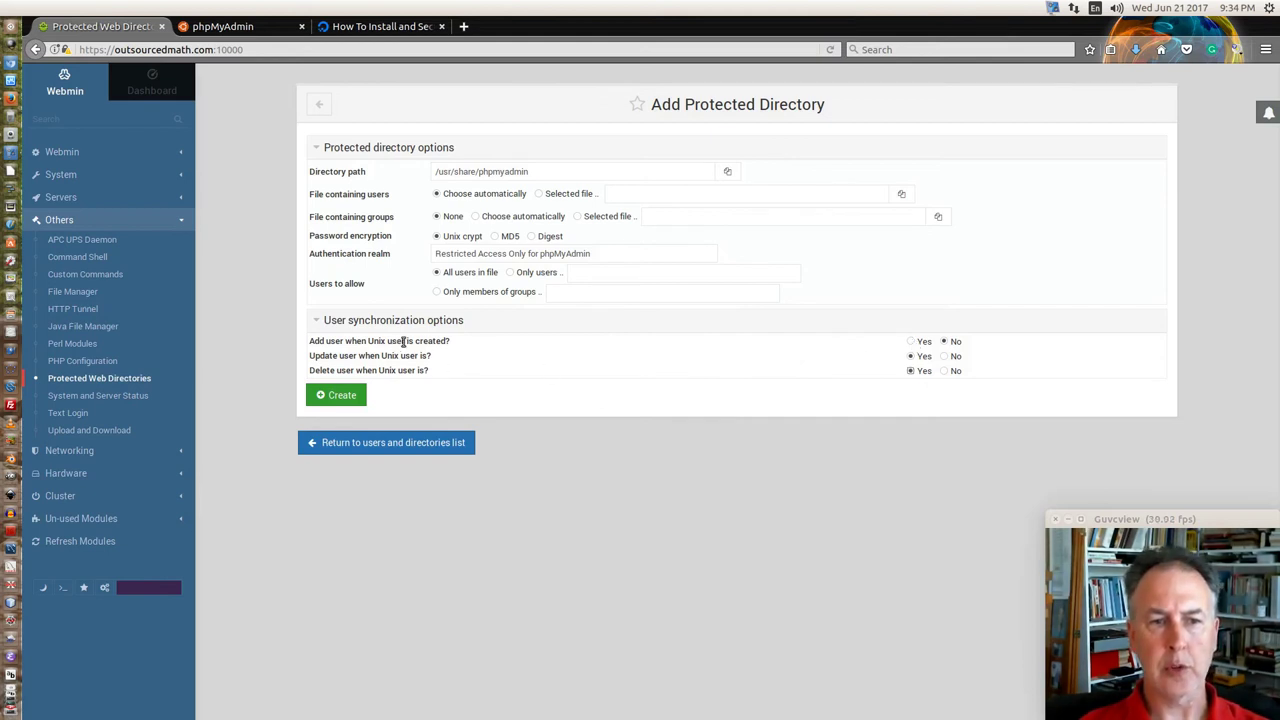
left_click(340, 395)
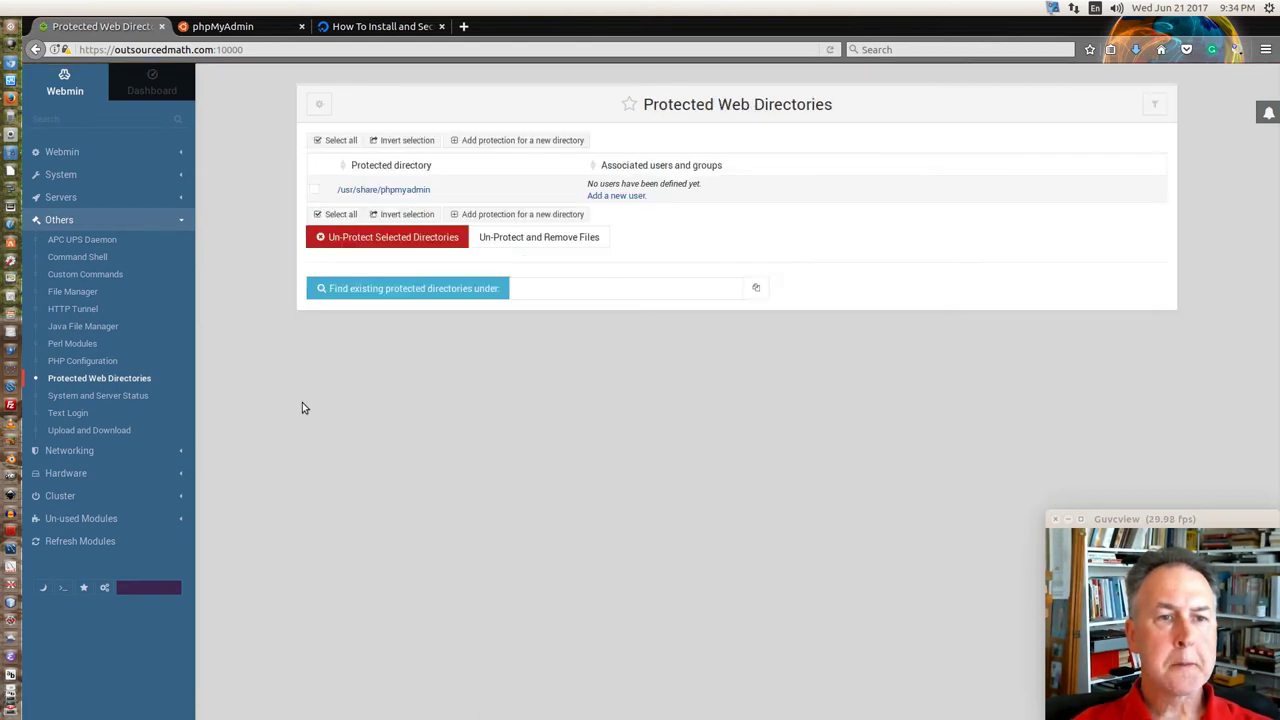
Add an enabled web user to the protected /usr/share/phpmyadmin directory, entering the username and the account password, and create it.
left_click(626, 200)
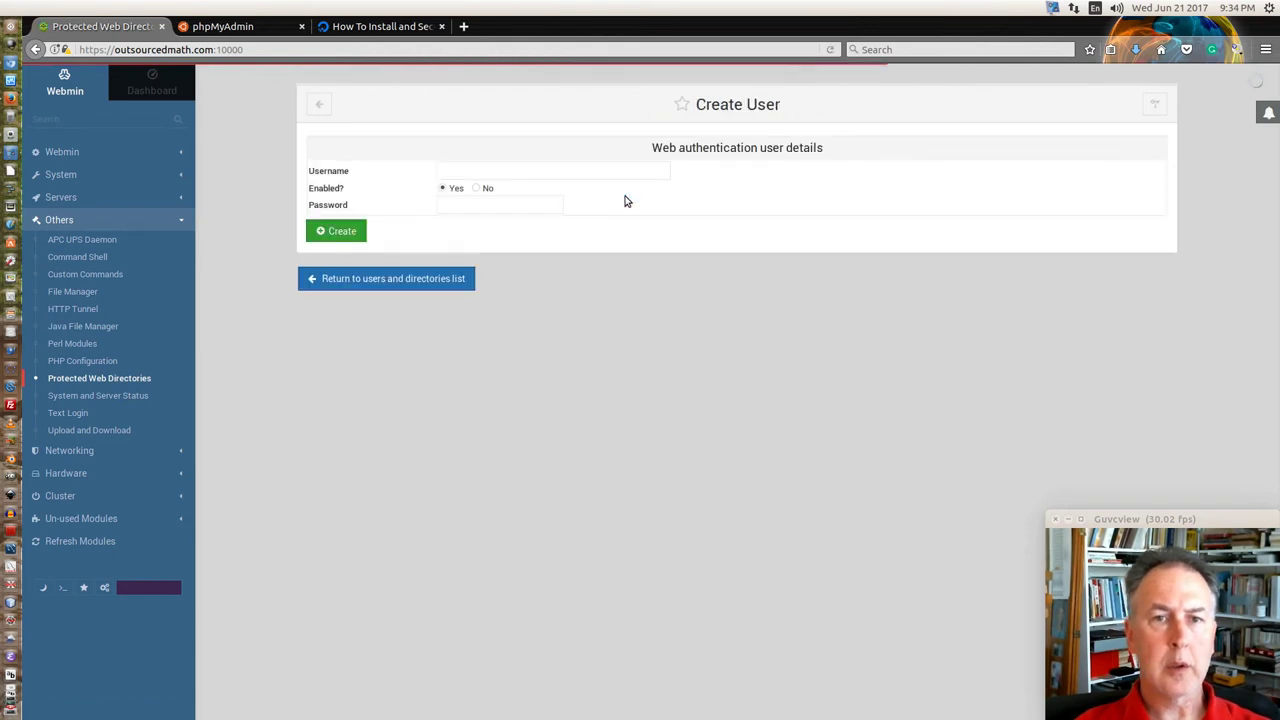
left_click(529, 172)
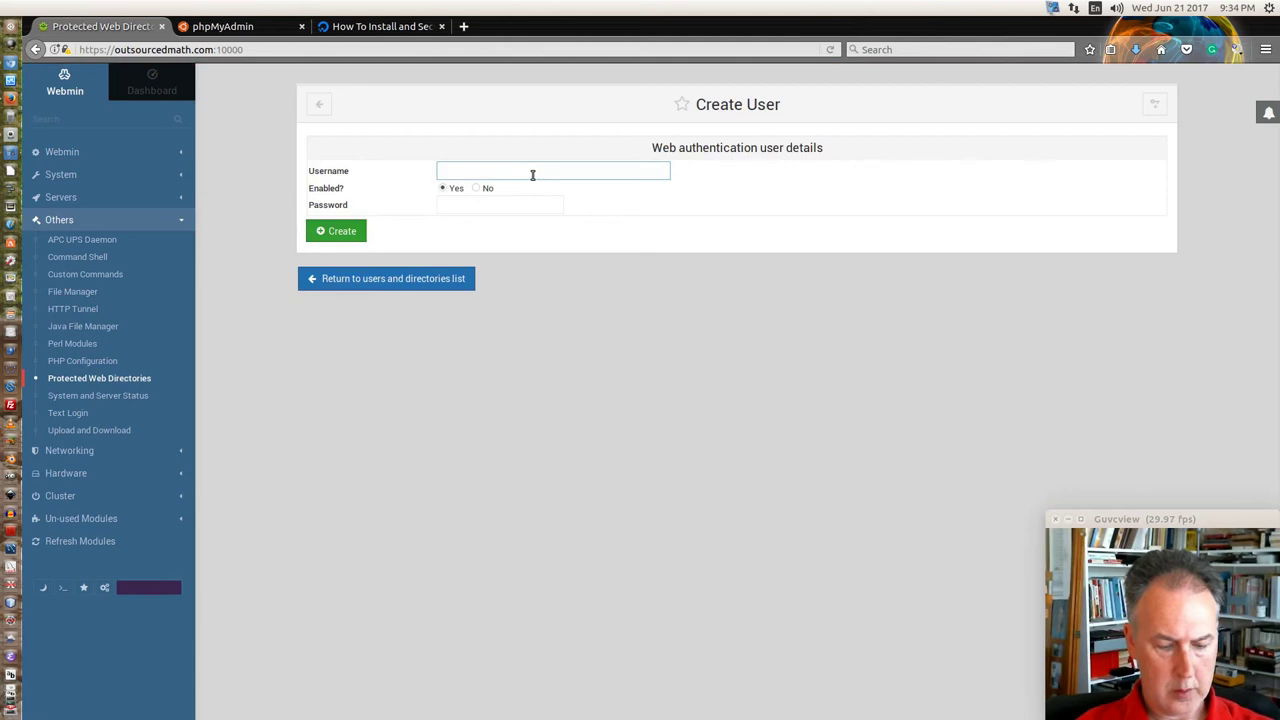
left_click(532, 175)
left_click(528, 189)
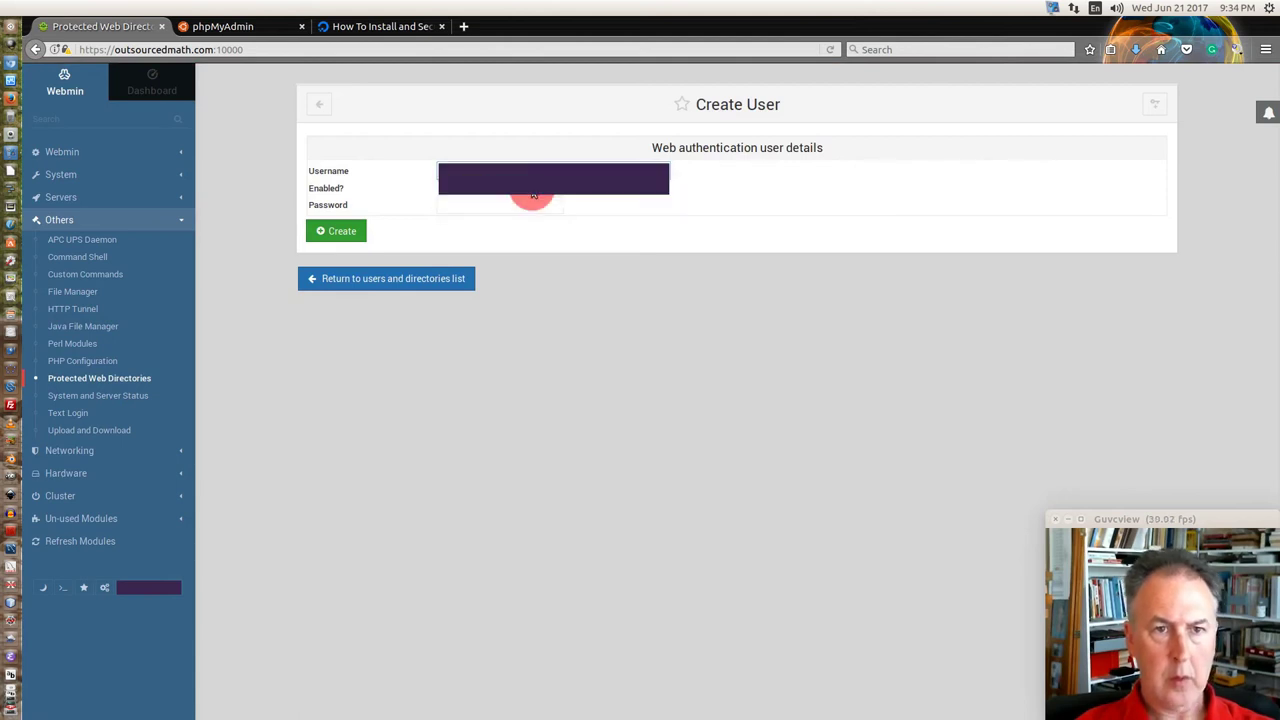
left_click(457, 205)
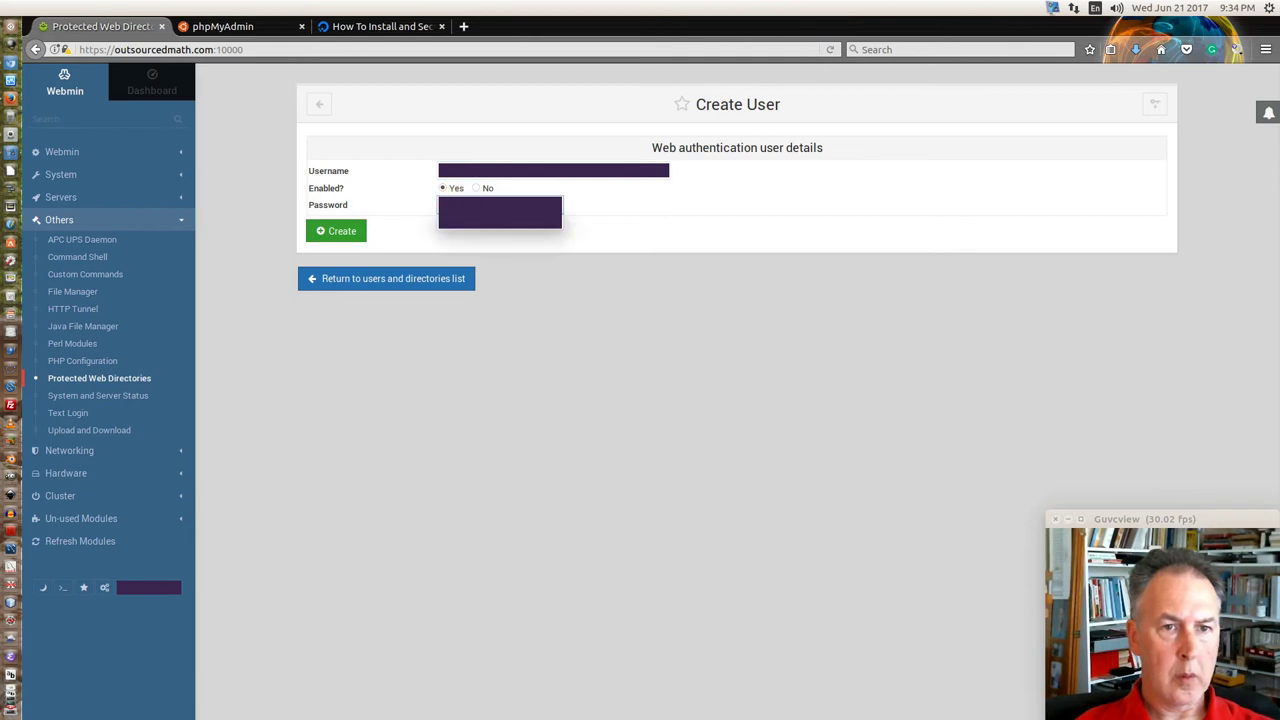
left_click(474, 222)
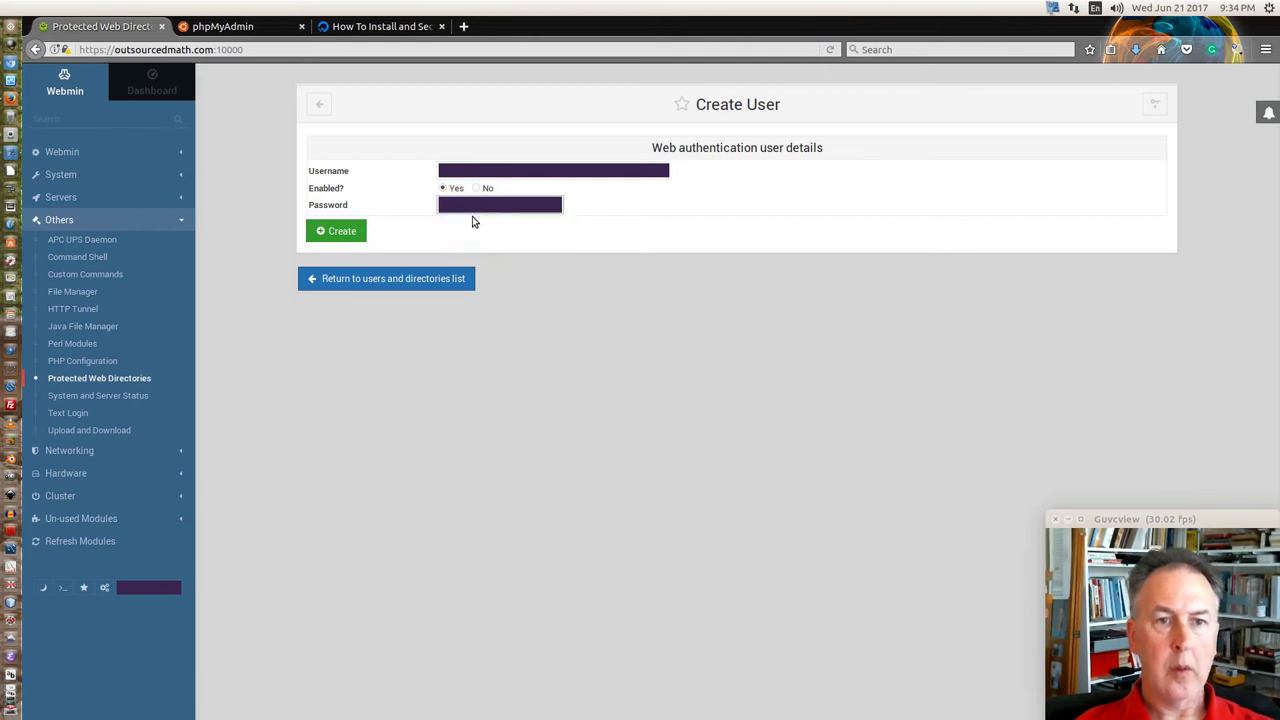
left_click(346, 233)
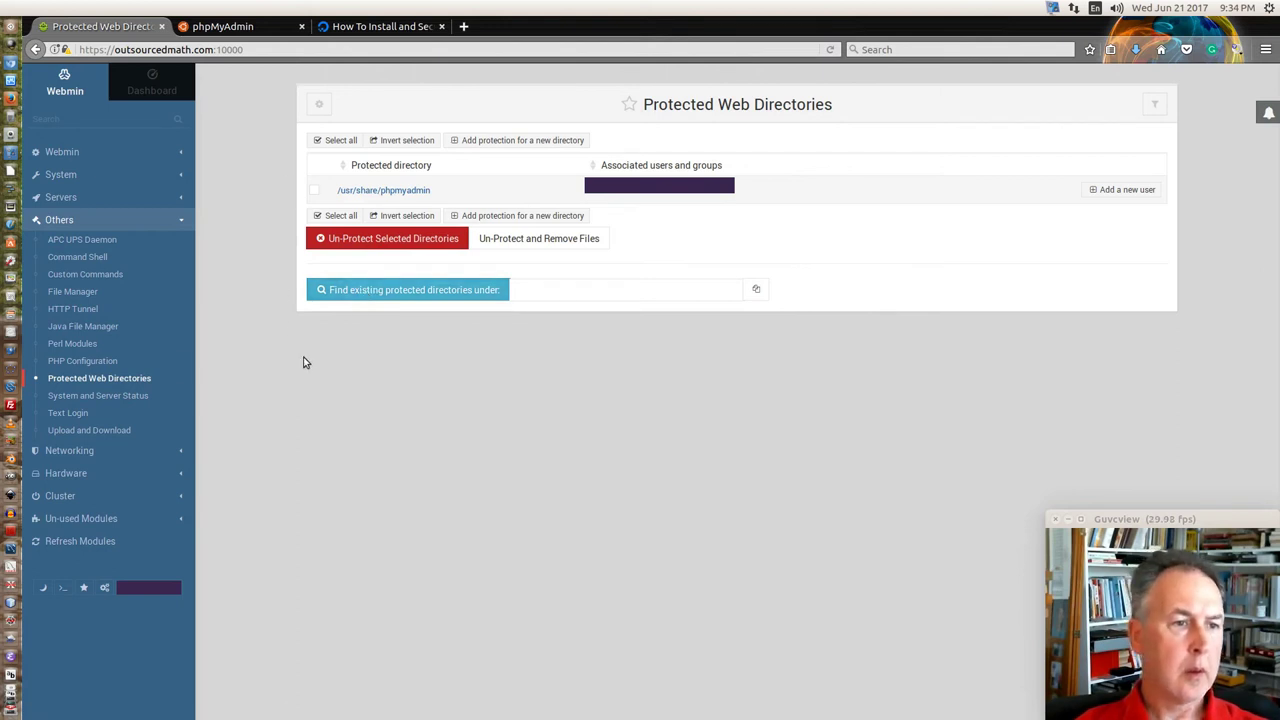
In File Manager, view the contents of the .htaccess file in /usr/share/phpmyadmin, then close it.
left_click(85, 291)
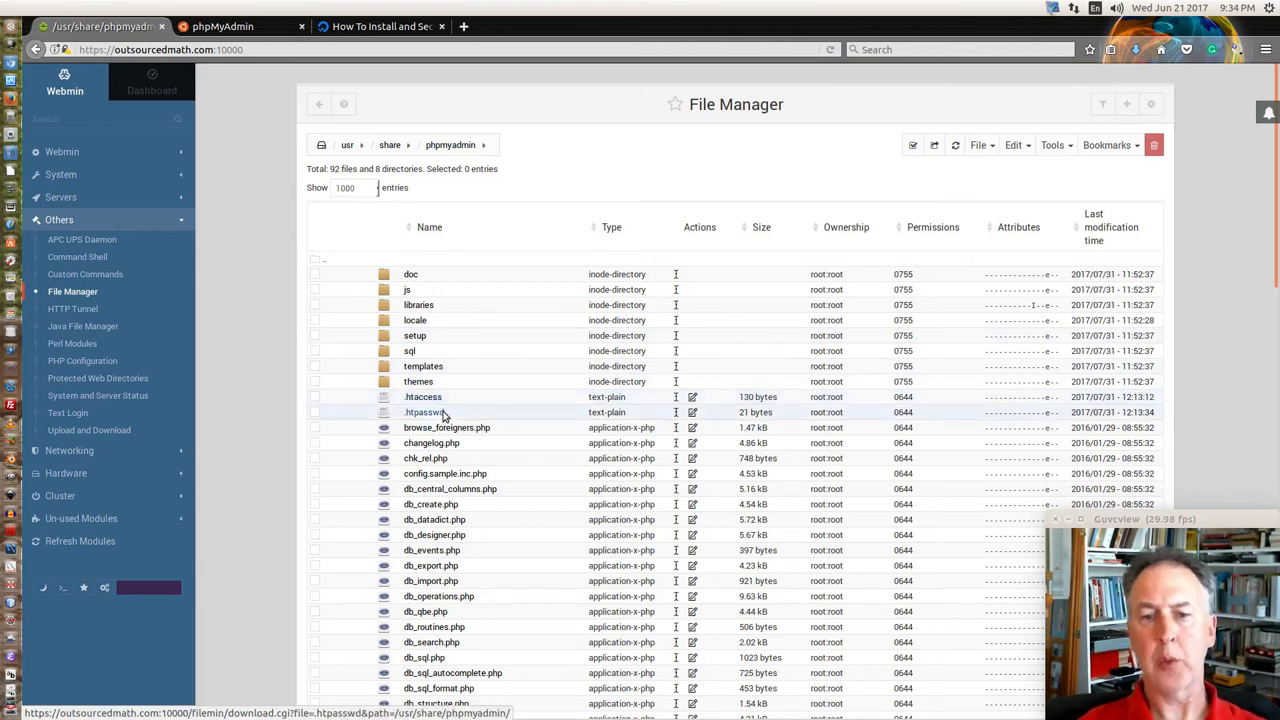
left_click(693, 400)
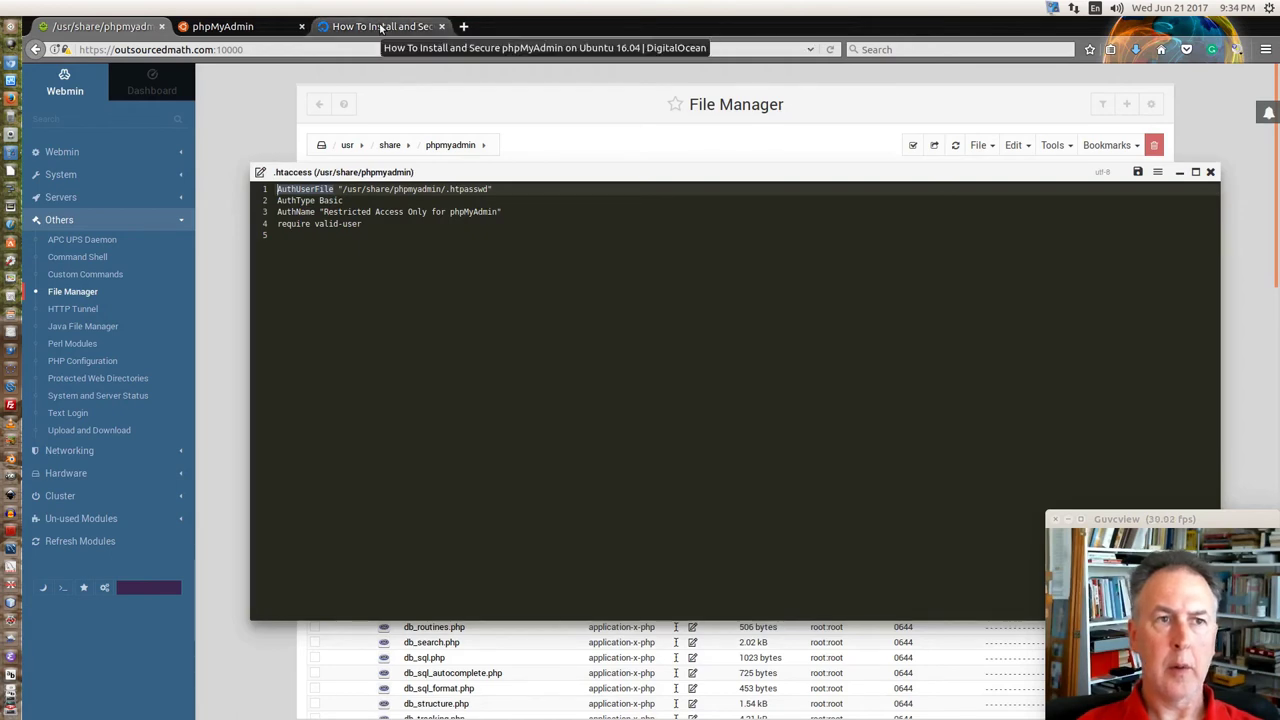
left_click(1211, 172)
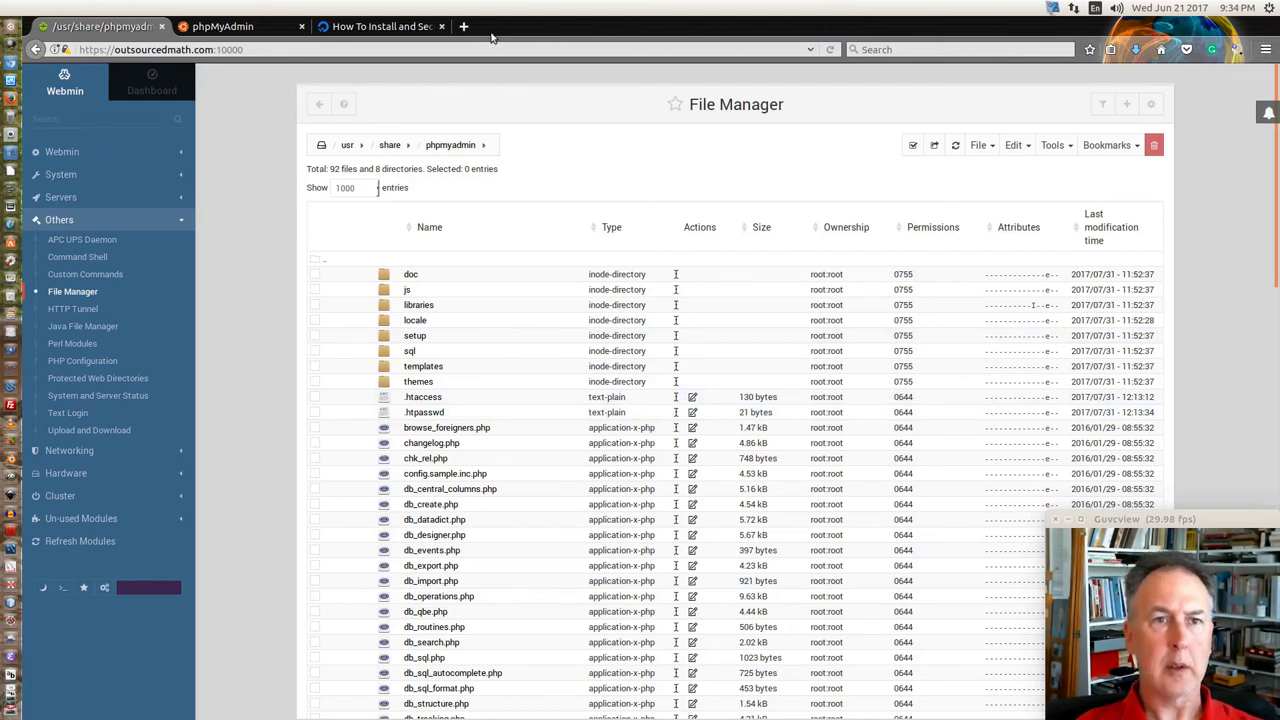
Reopen the phpMyAdmin site from the browsing history in place of the DigitalOcean tutorial and reload it to test the protection.
left_click(398, 29)
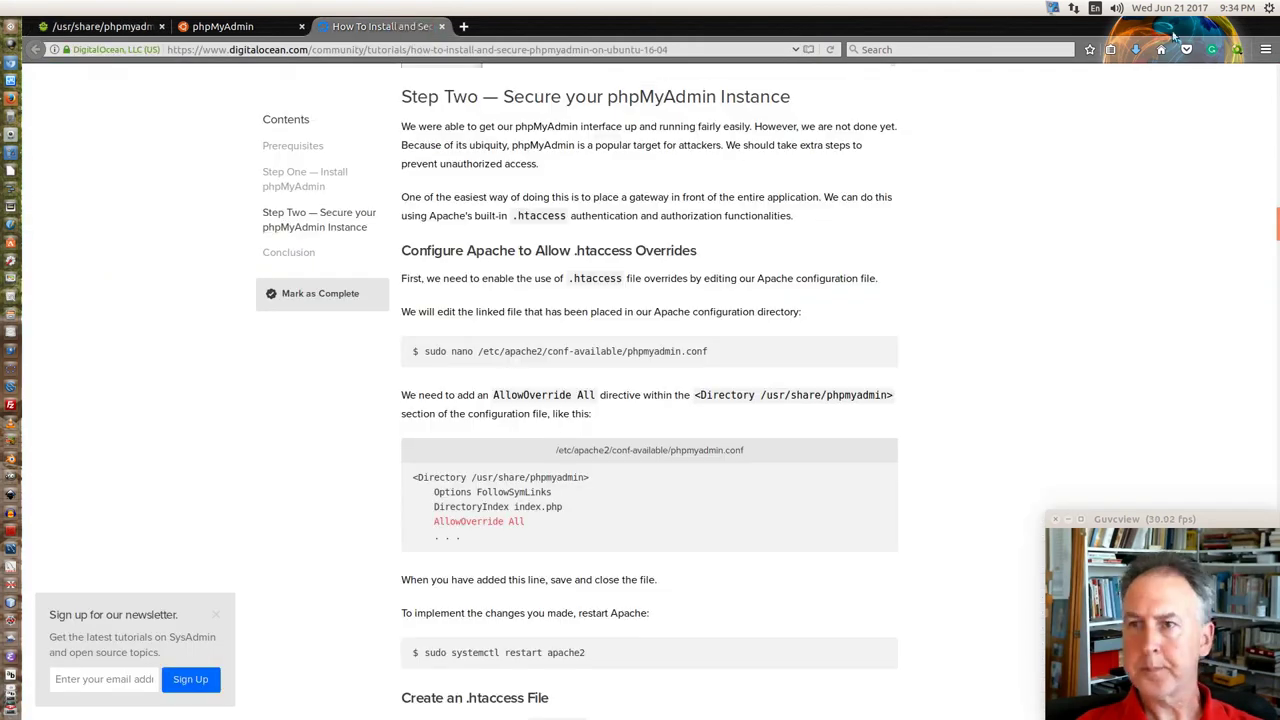
left_click(1265, 50)
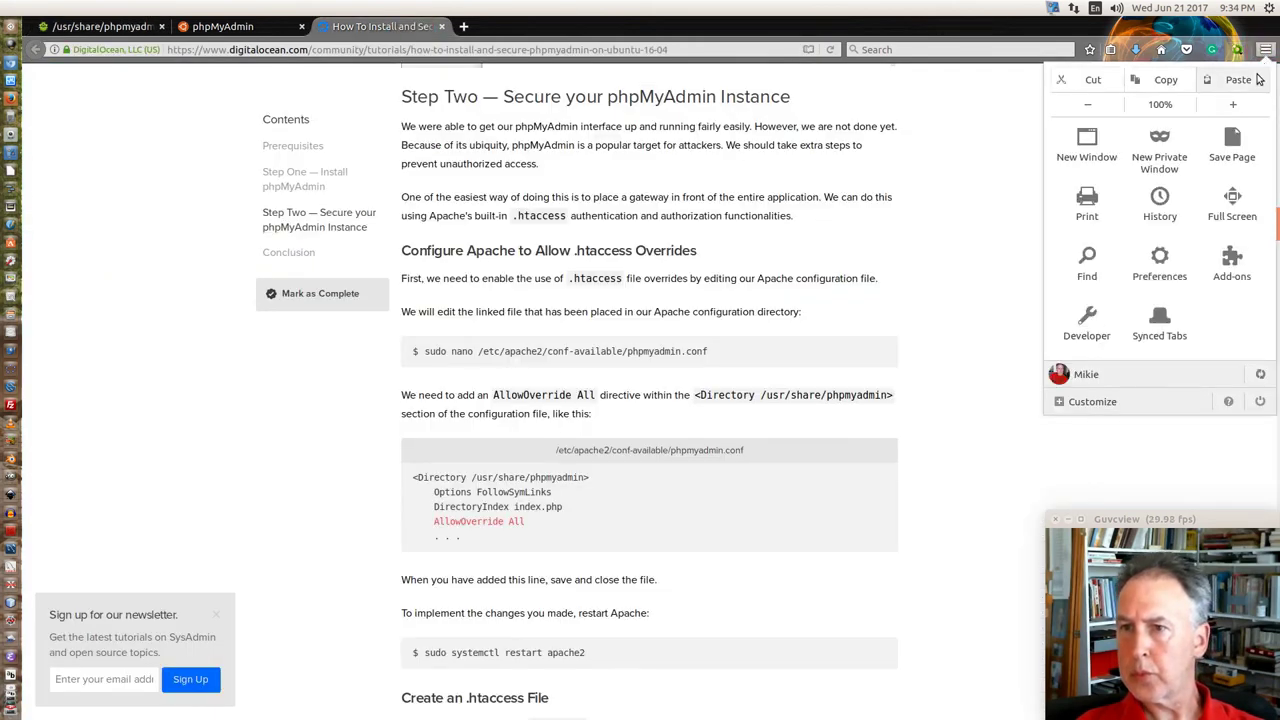
left_click(1151, 206)
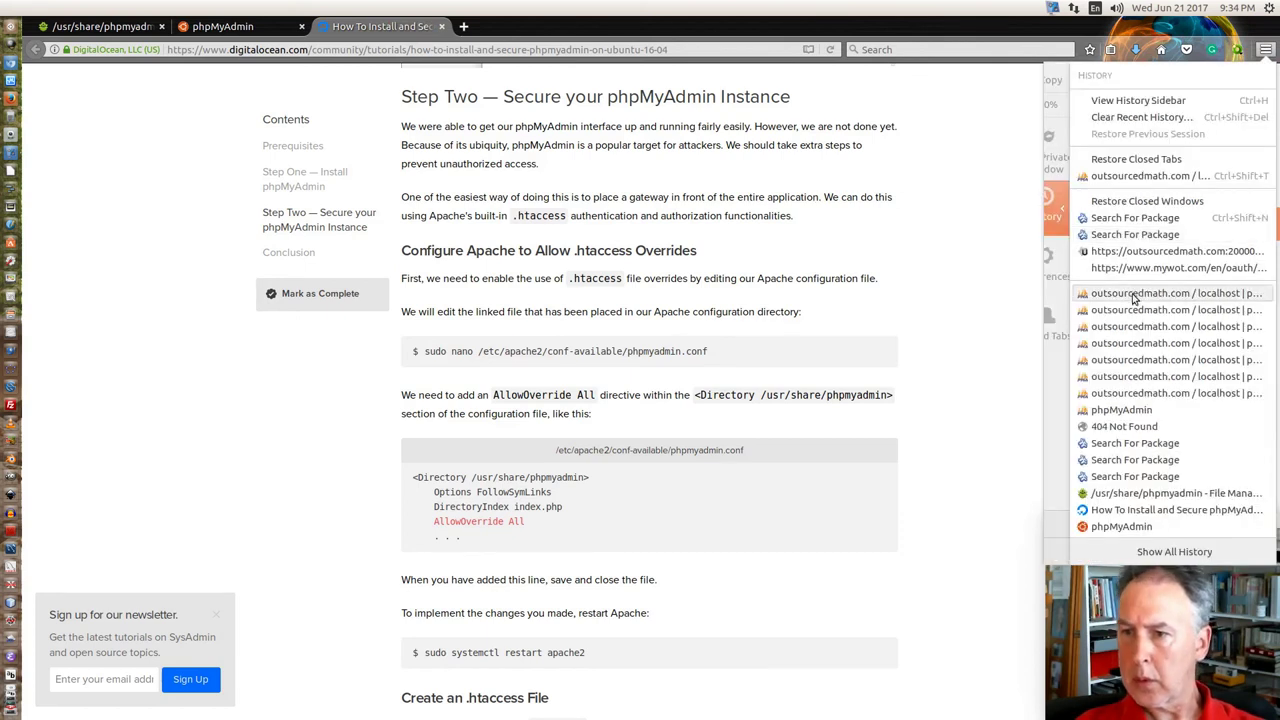
left_click(1121, 410)
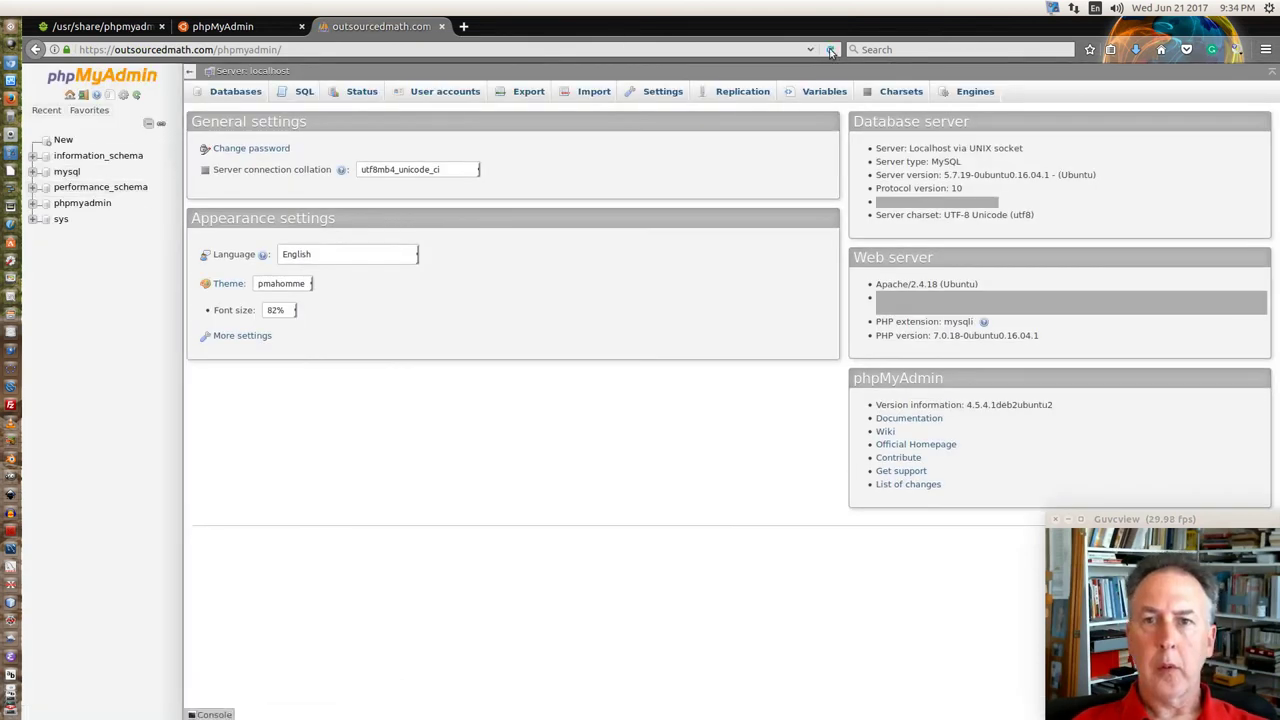
left_click(831, 52)
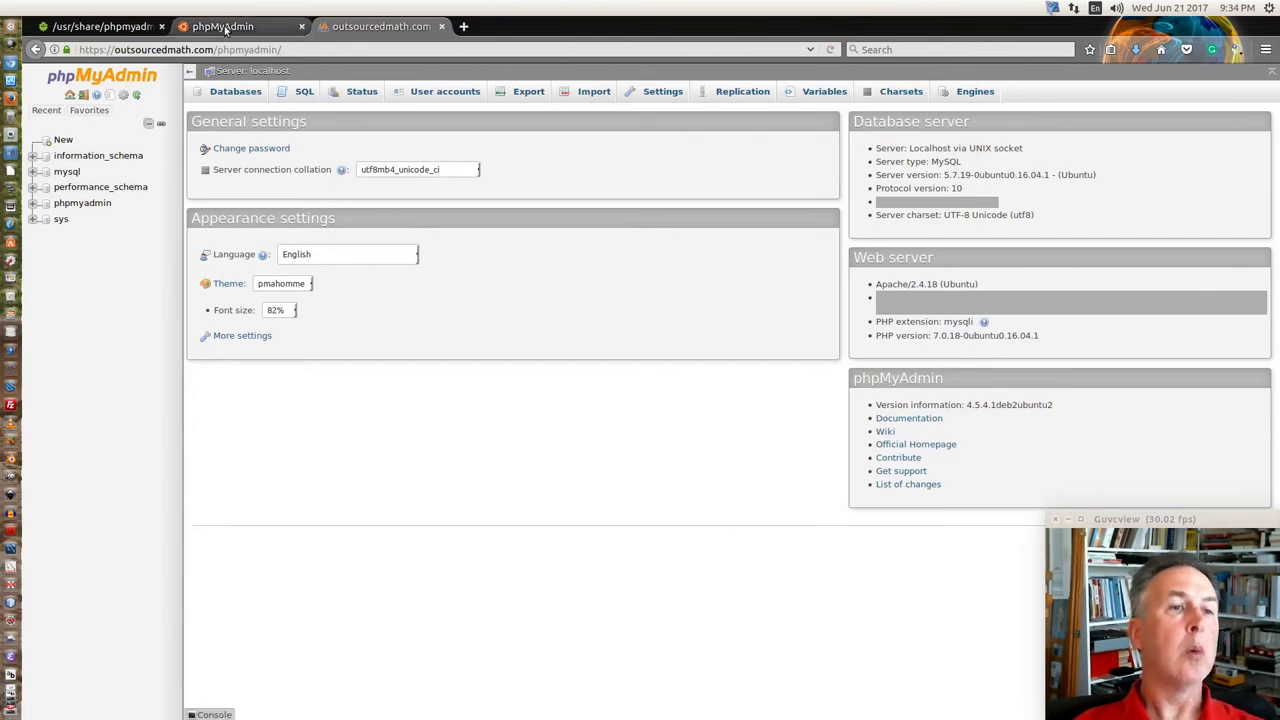
Return to Webmin's File Manager and go to the /etc/phpmyadmin folder.
left_click(130, 27)
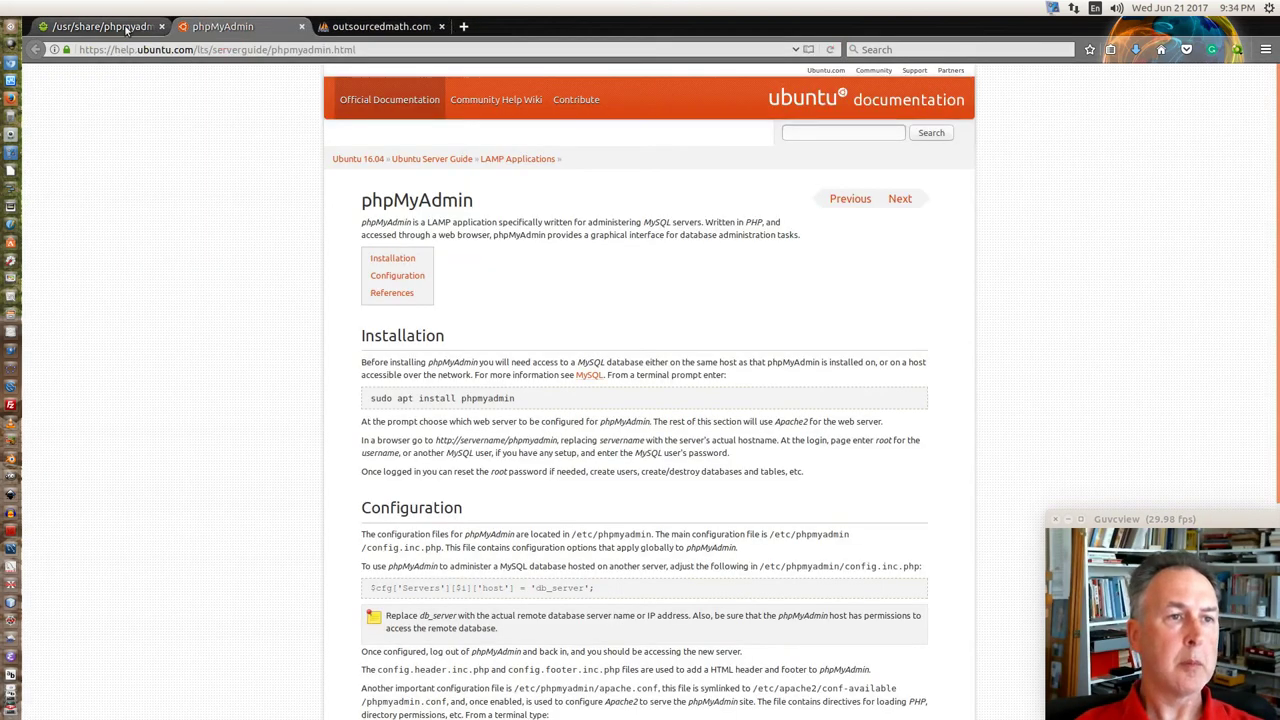
left_click(127, 28)
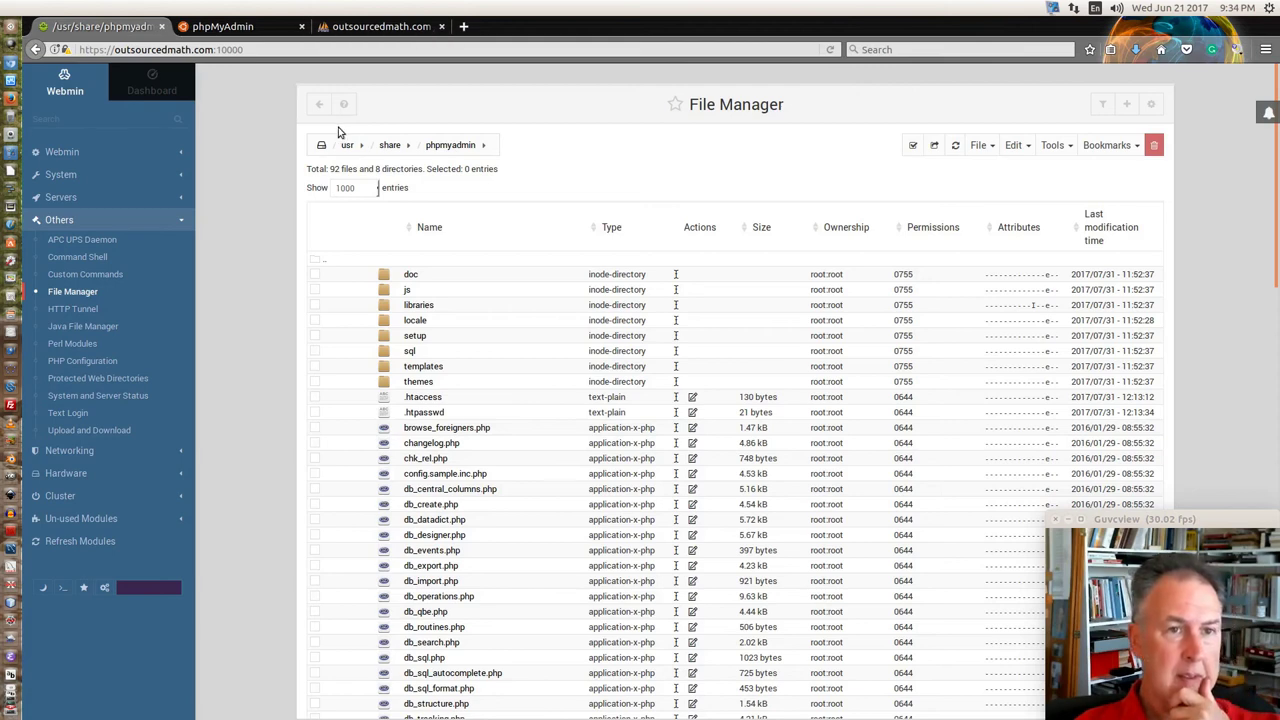
left_click(364, 145)
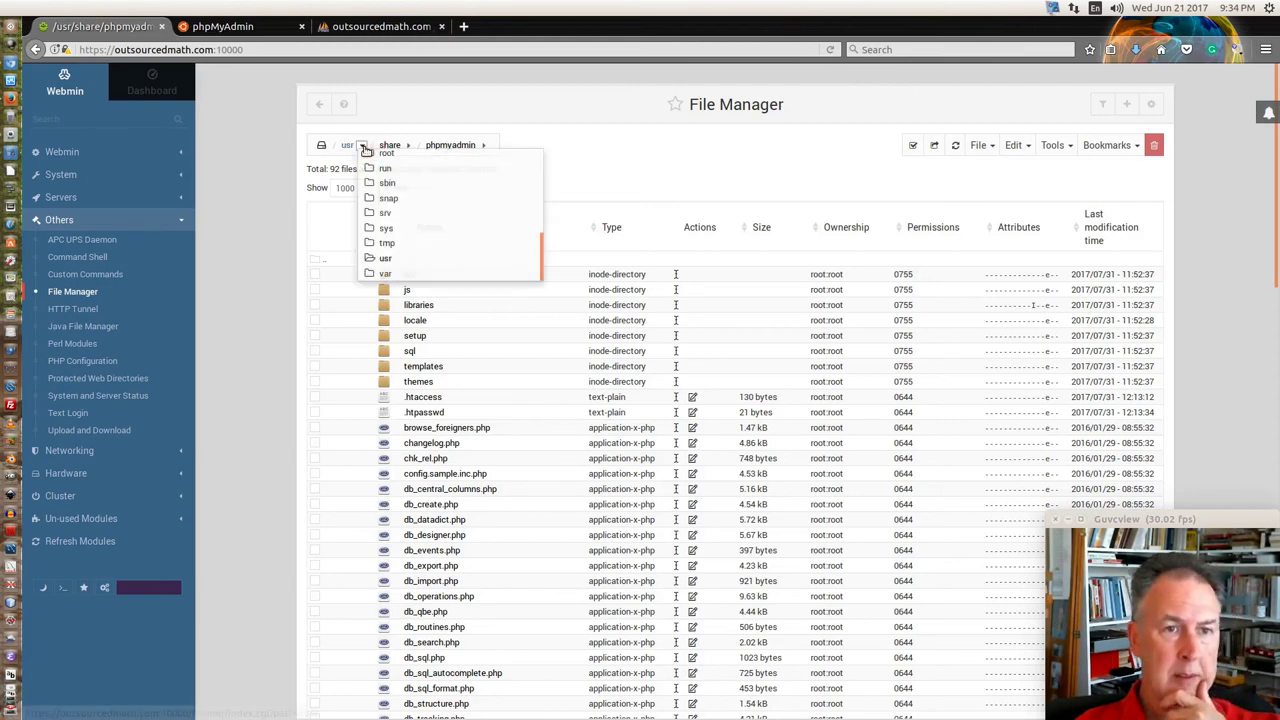
scroll(390, 243, "down", 2)
scroll(390, 243, "up", 3)
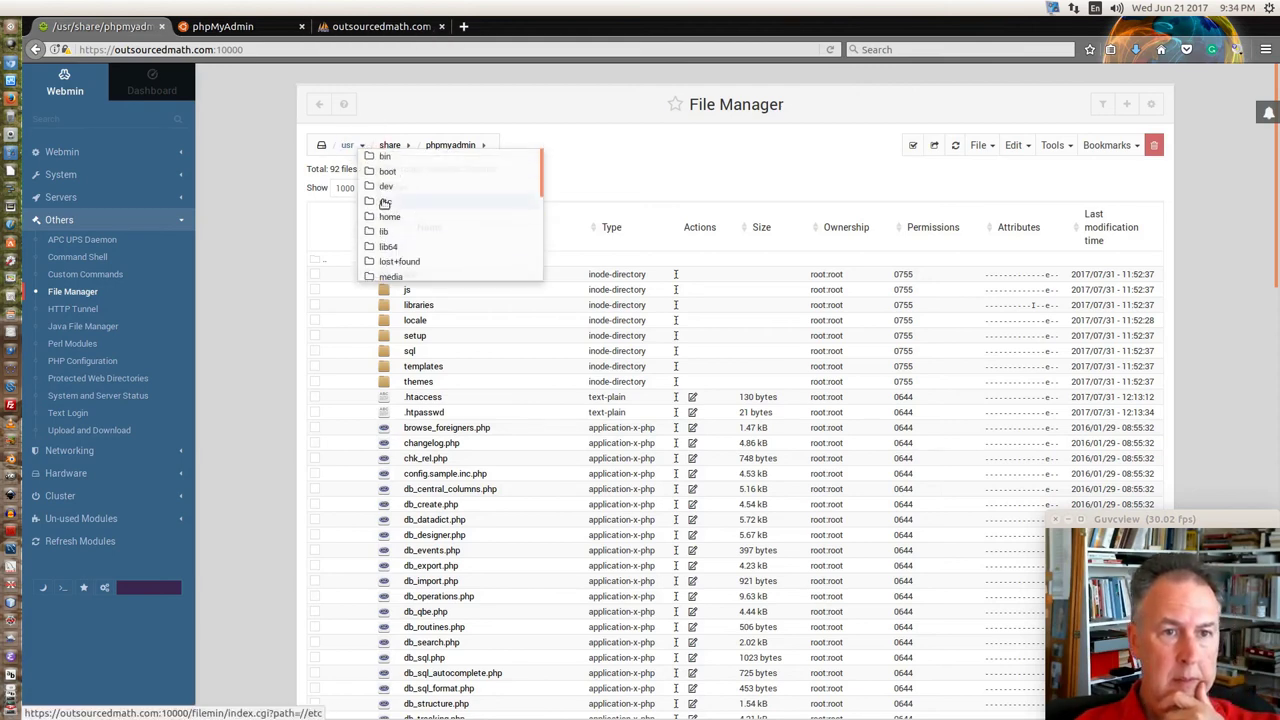
left_click(386, 200)
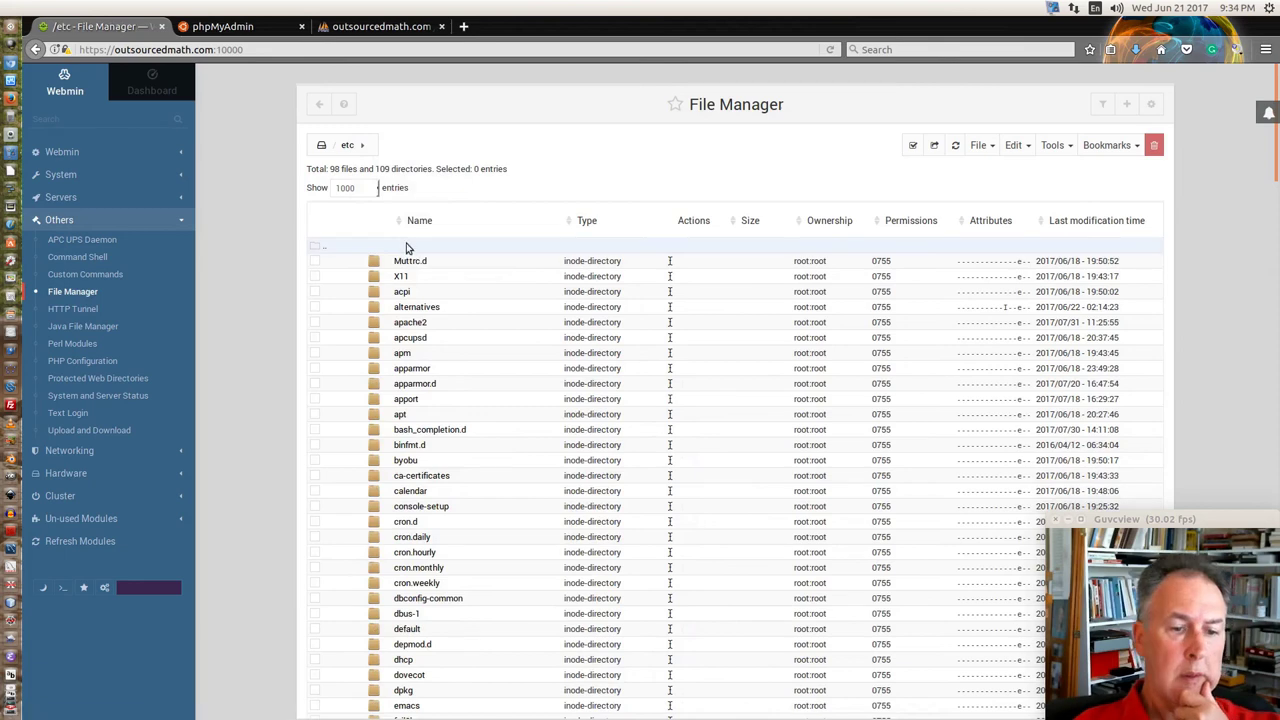
scroll(410, 245, "down", 10)
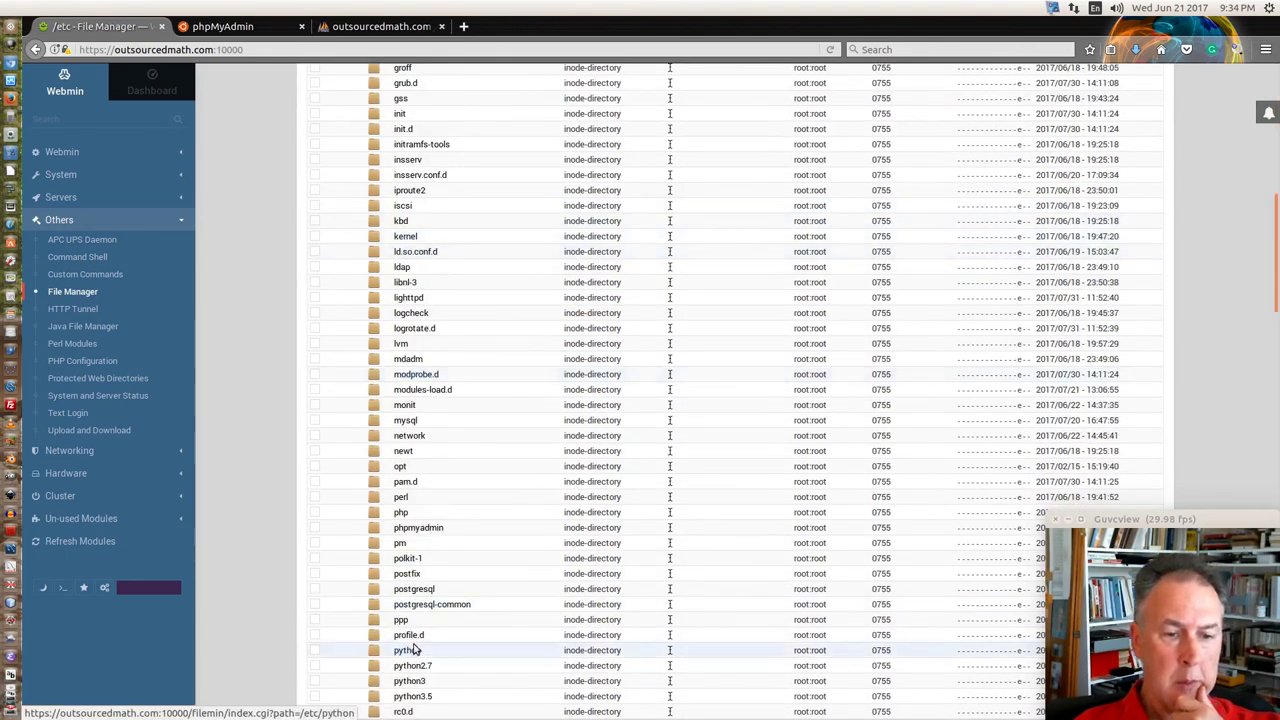
scroll(408, 645, "down", 3)
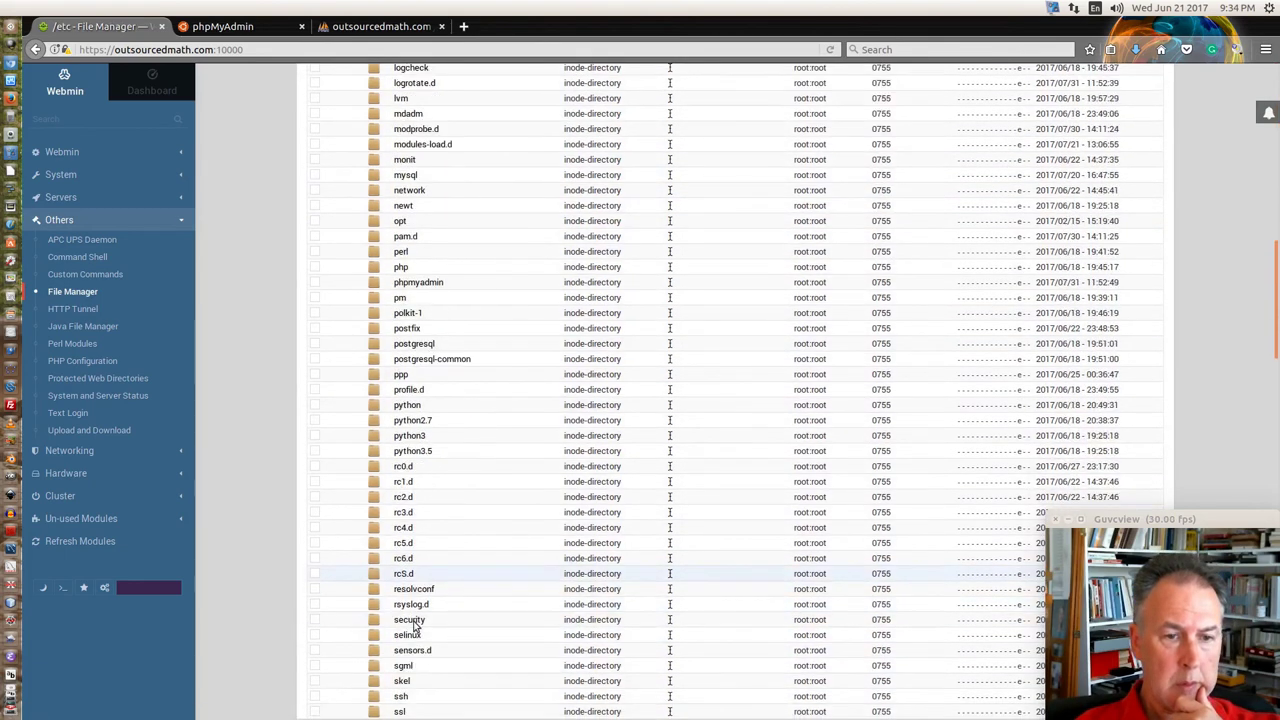
scroll(416, 625, "down", 3)
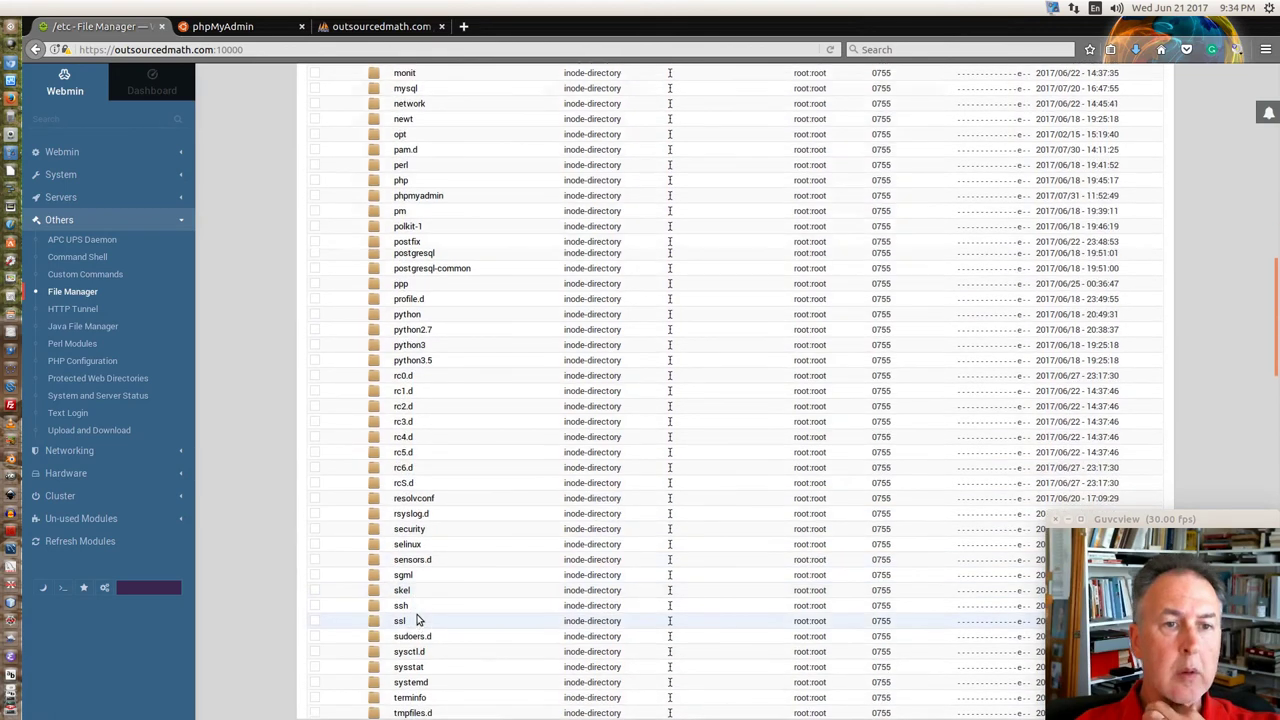
scroll(417, 617, "up", 2)
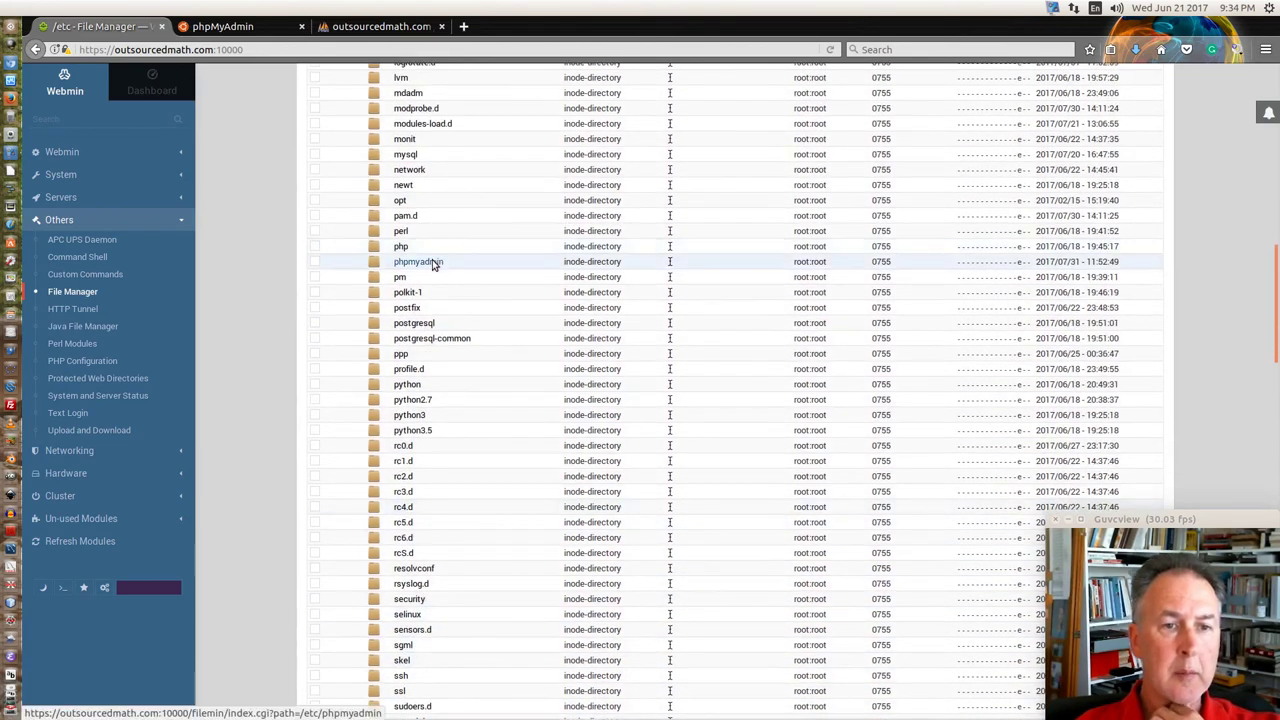
left_click(433, 261)
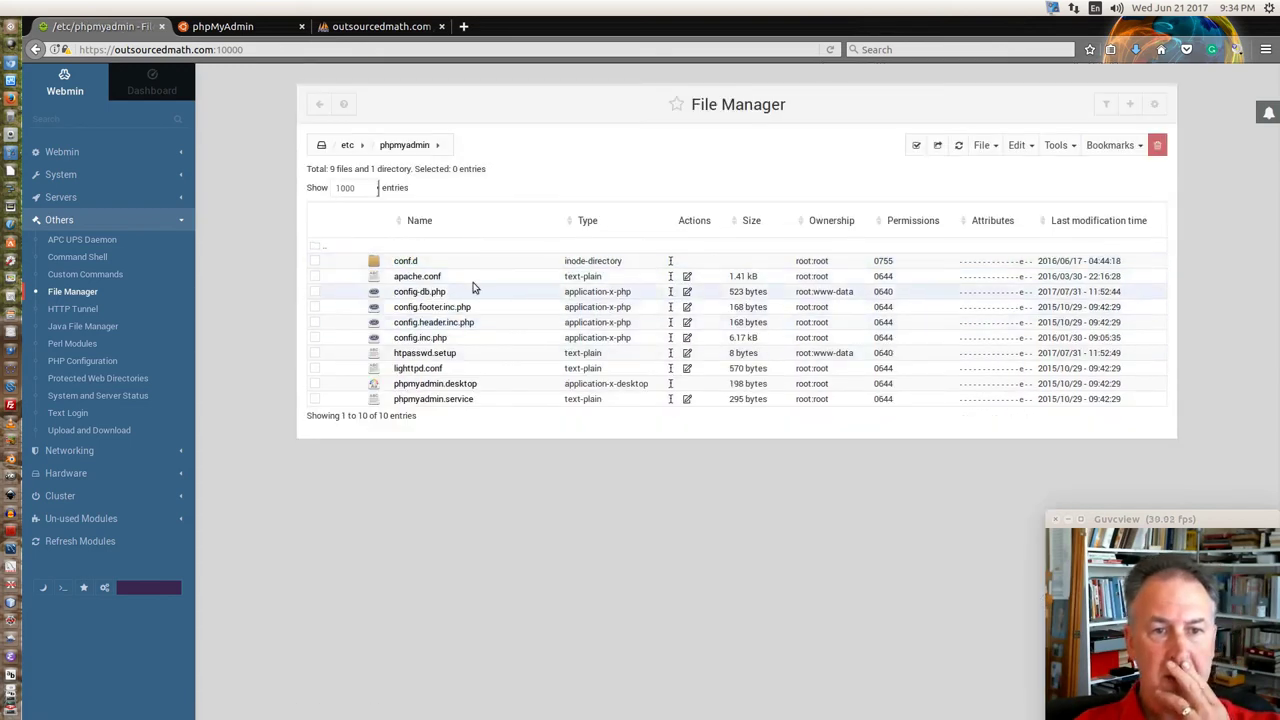
In apache.conf, add the line "AllowOverride All" below "DirectoryIndex index.php" in the /usr/share/phpmyadmin Directory block.
left_click(686, 280)
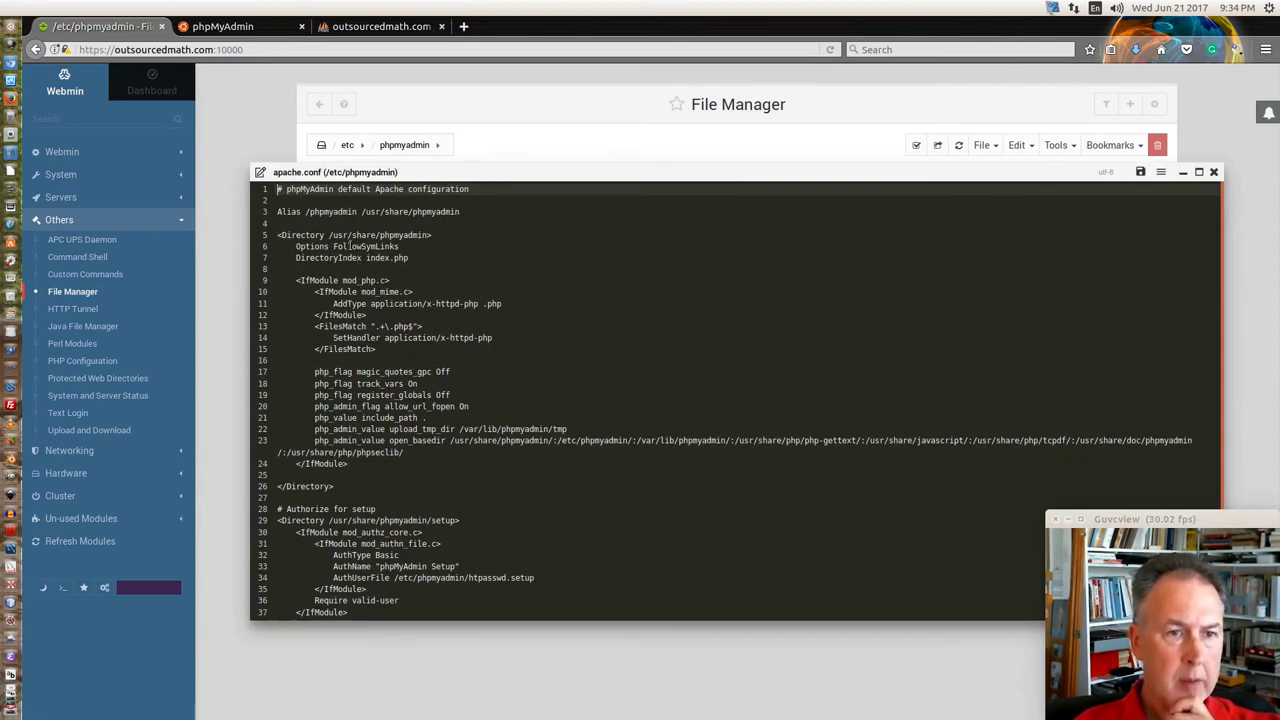
left_click(428, 258)
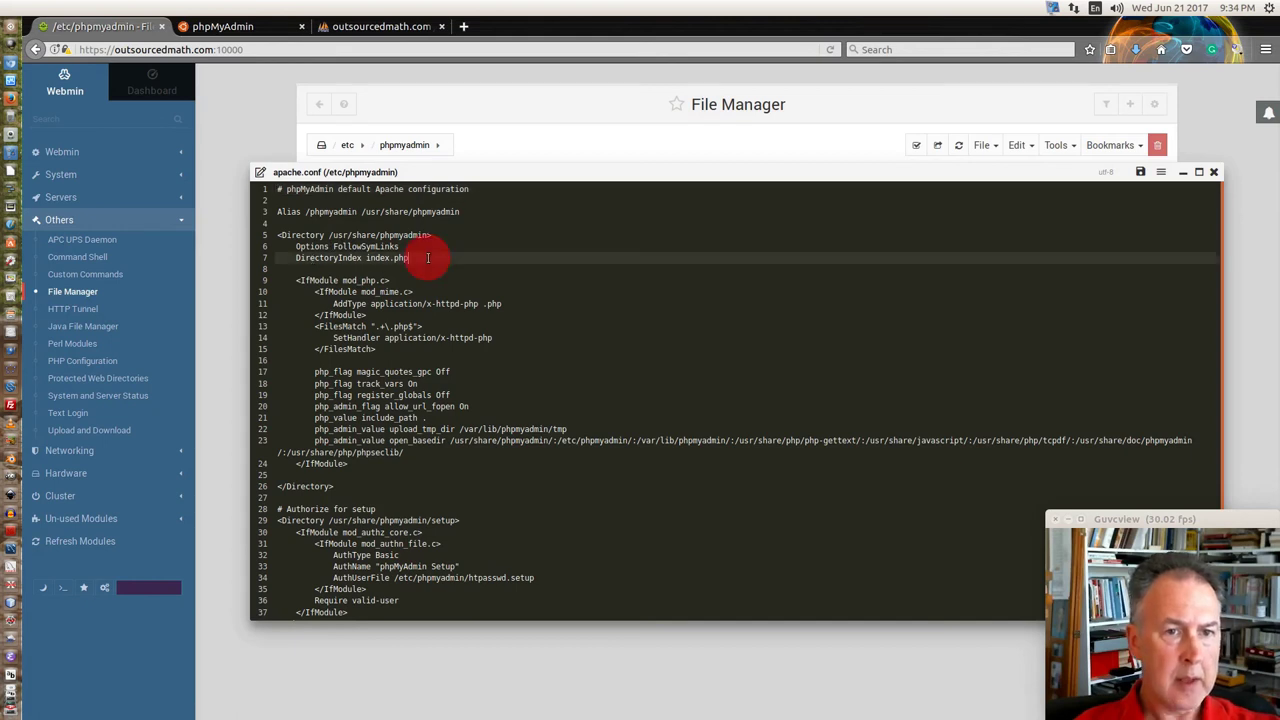
key("Return")
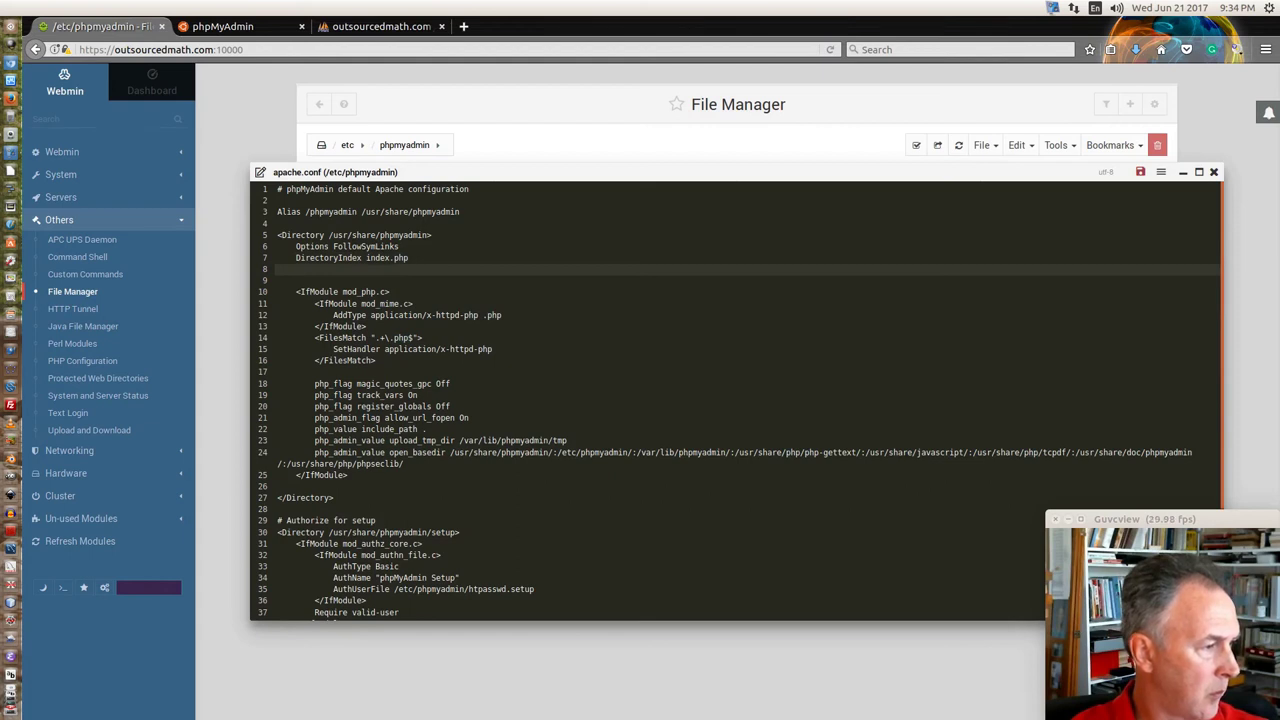
right_click(385, 267)
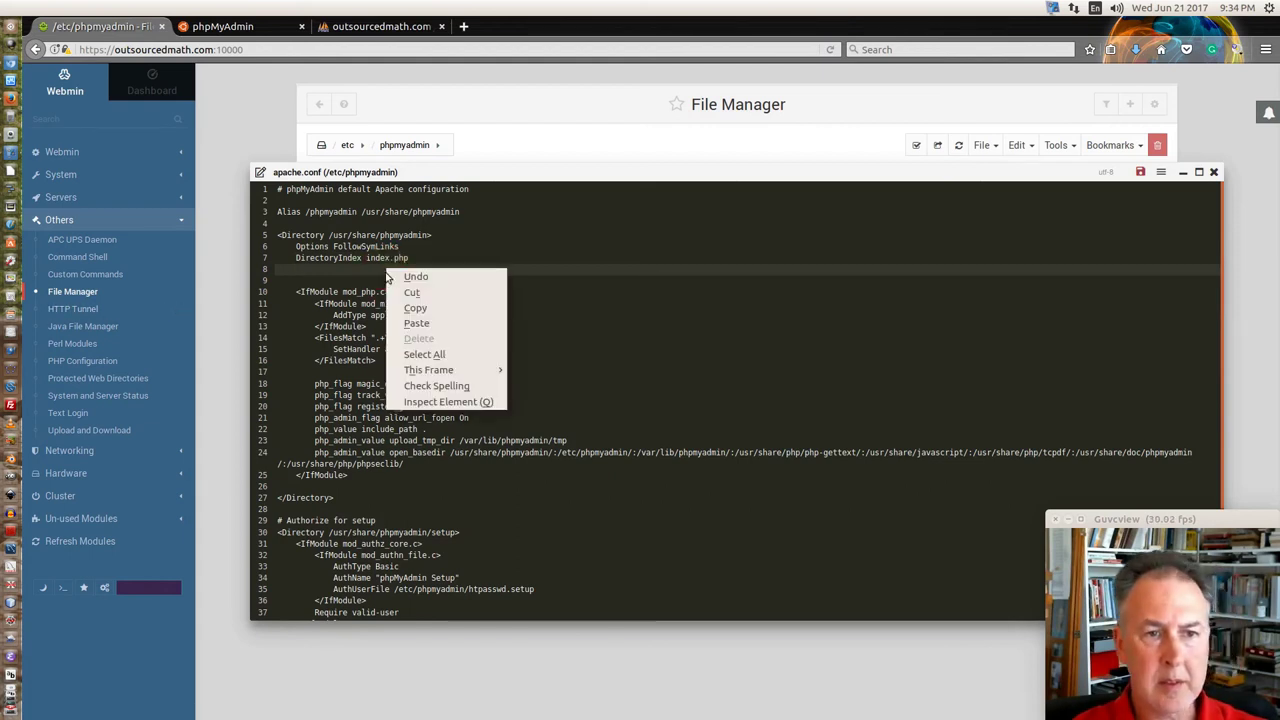
left_click(421, 326)
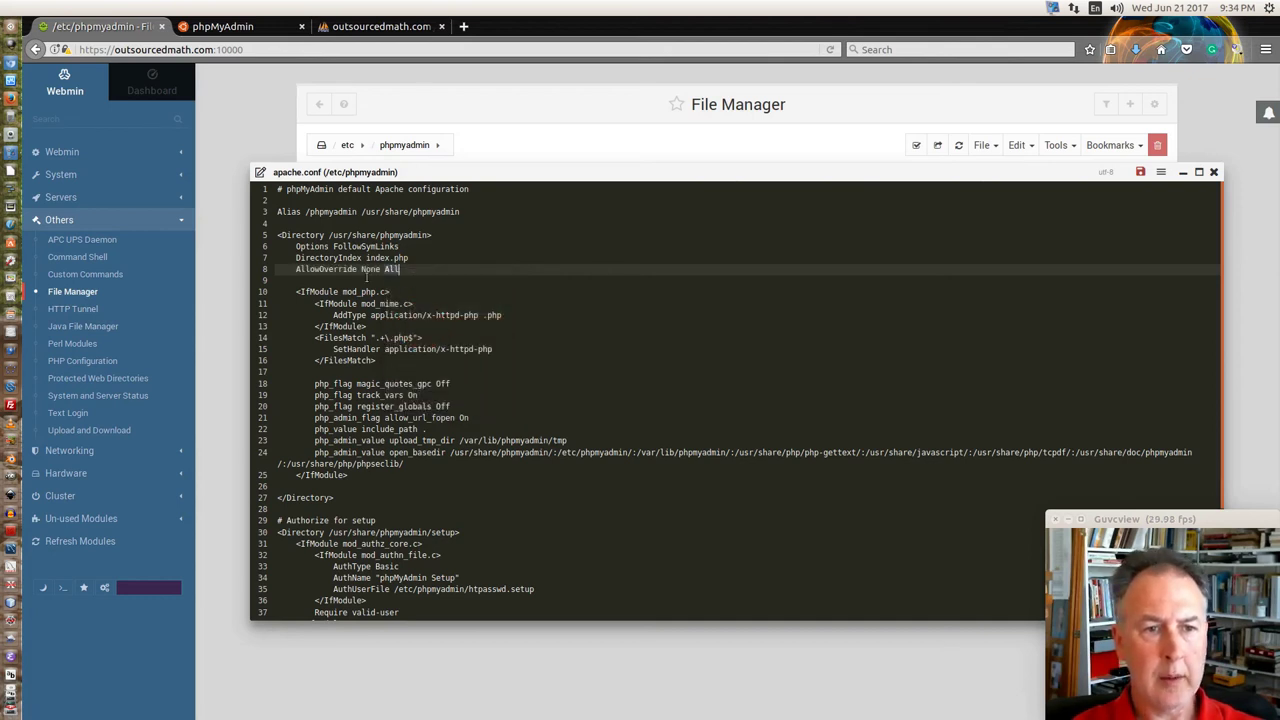
double_click(370, 269)
key("BackSpace")
key("BackSpace")
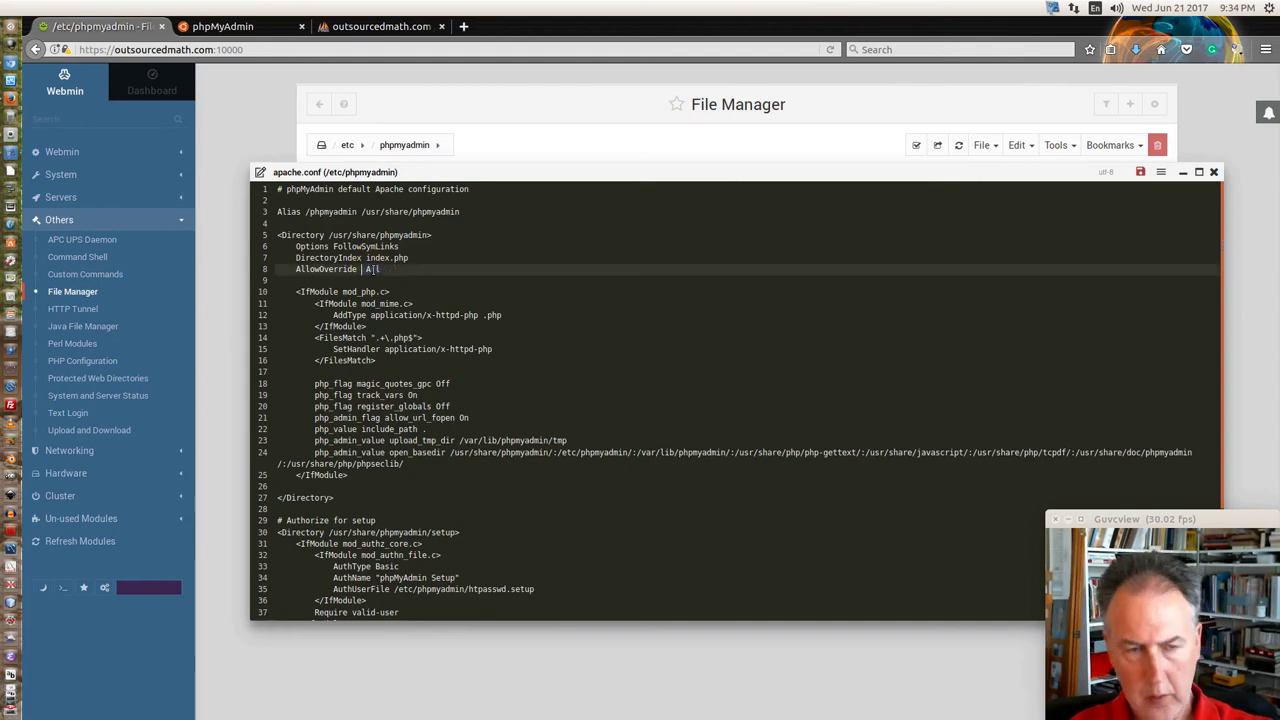
left_click(412, 272)
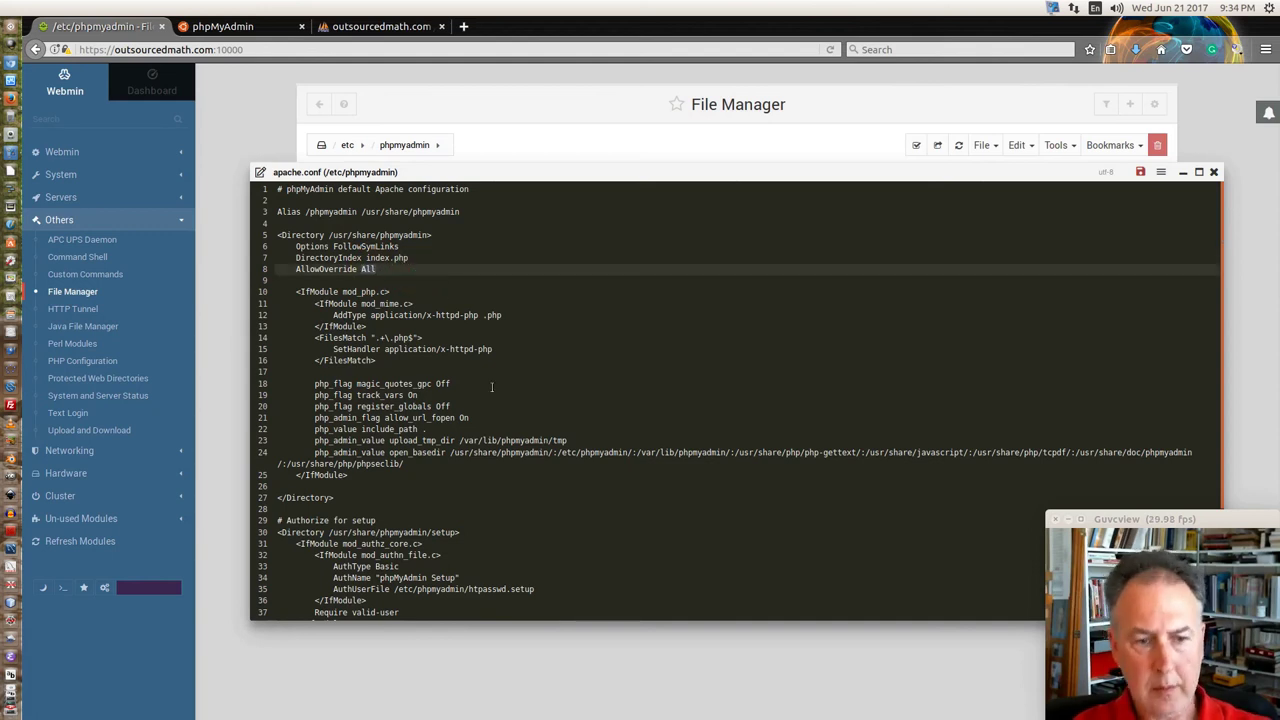
Review the rest of apache.conf, save the file and close its editor.
scroll(950, 391, "down", 3)
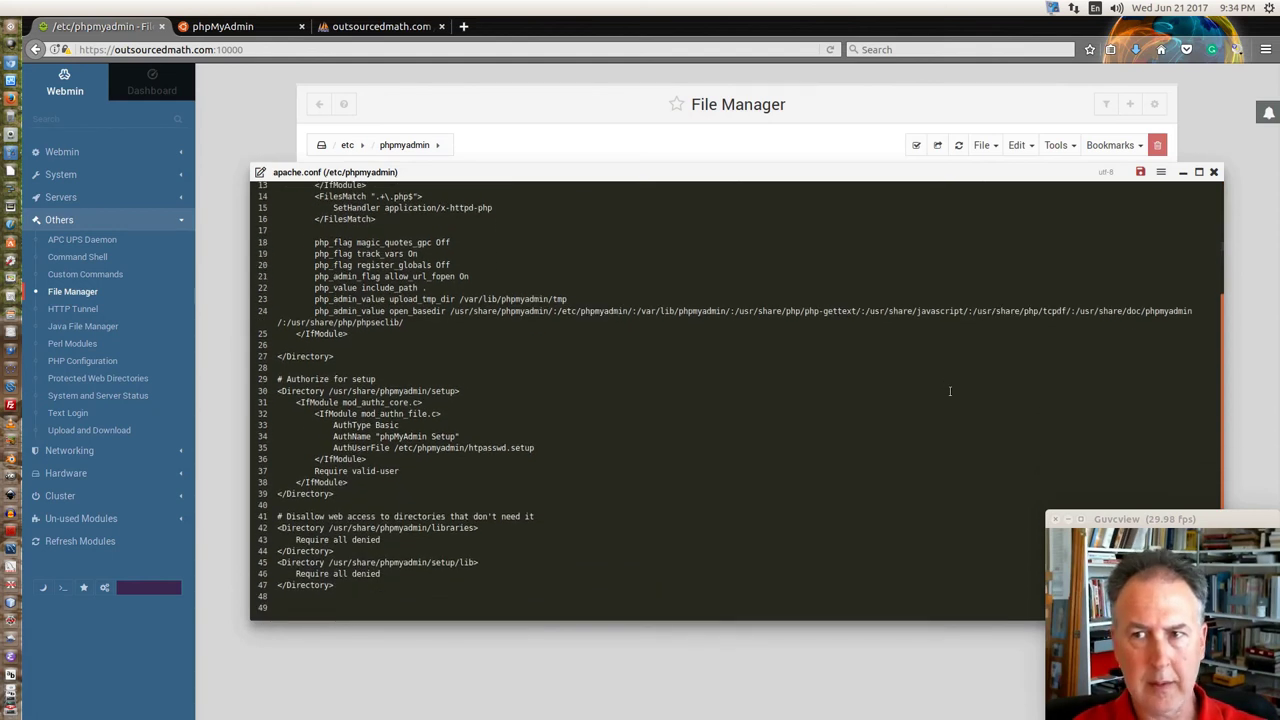
scroll(950, 391, "up", 3)
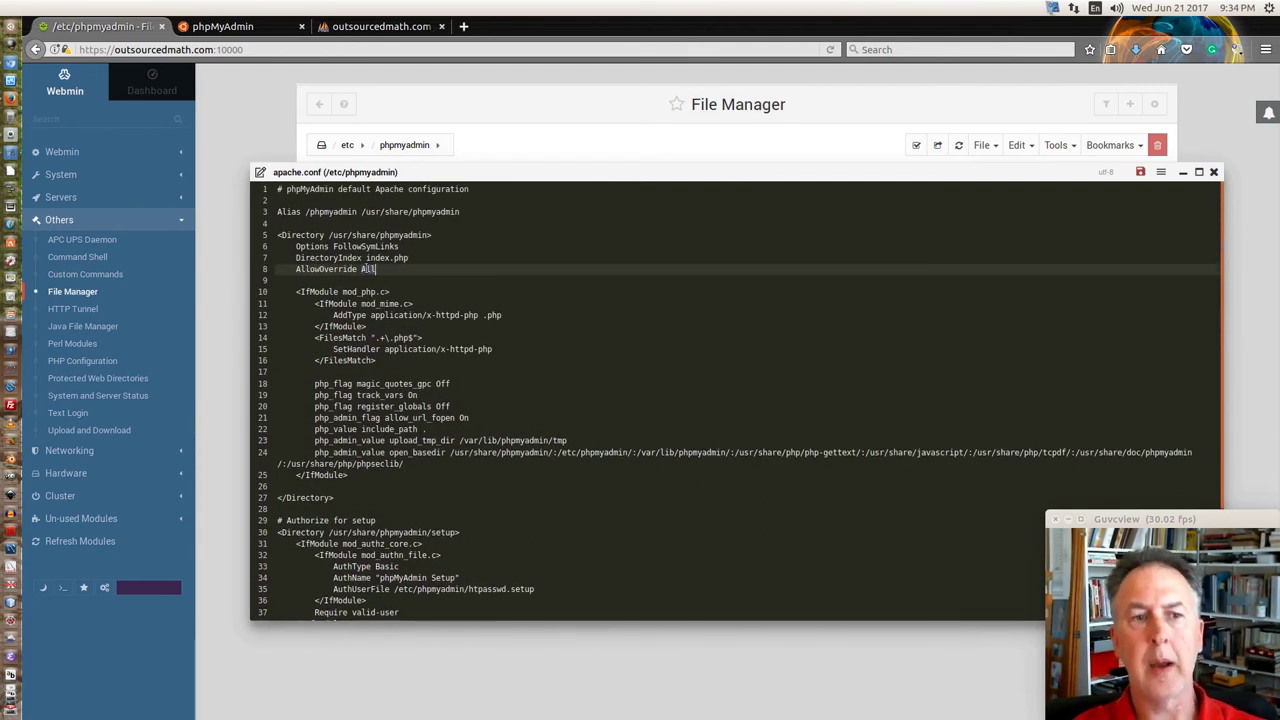
left_click(1140, 172)
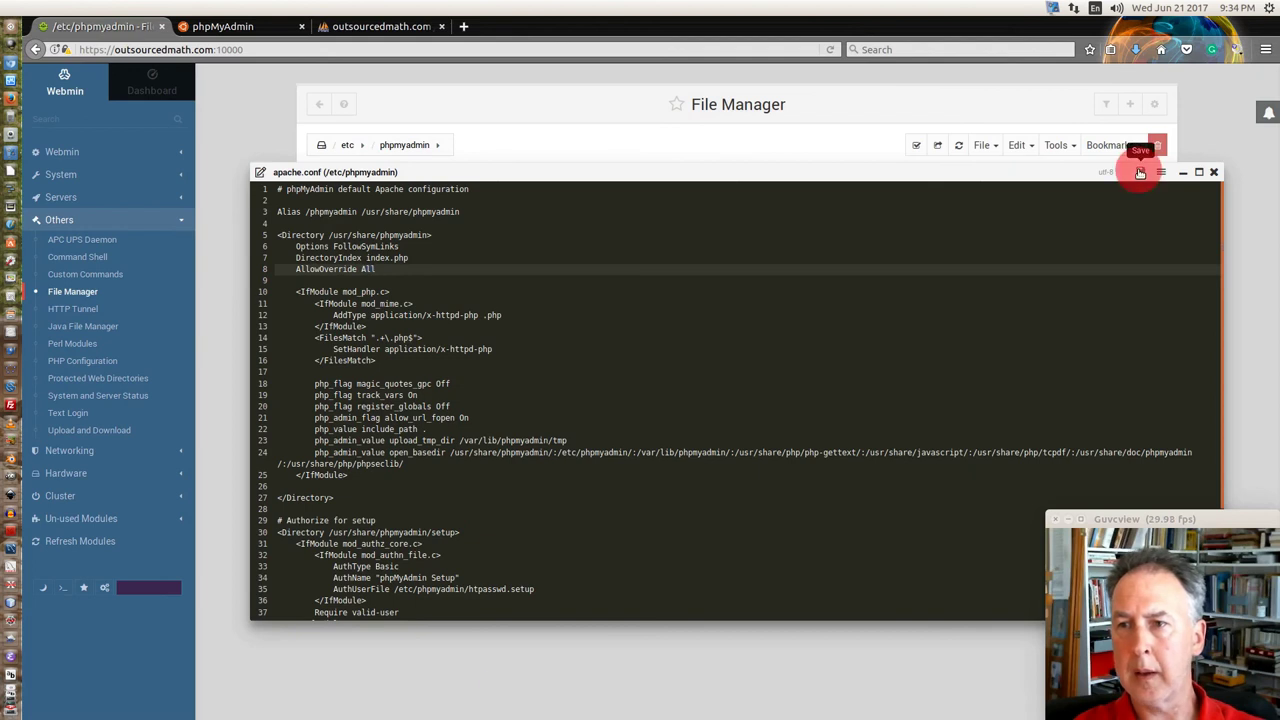
left_click(1212, 172)
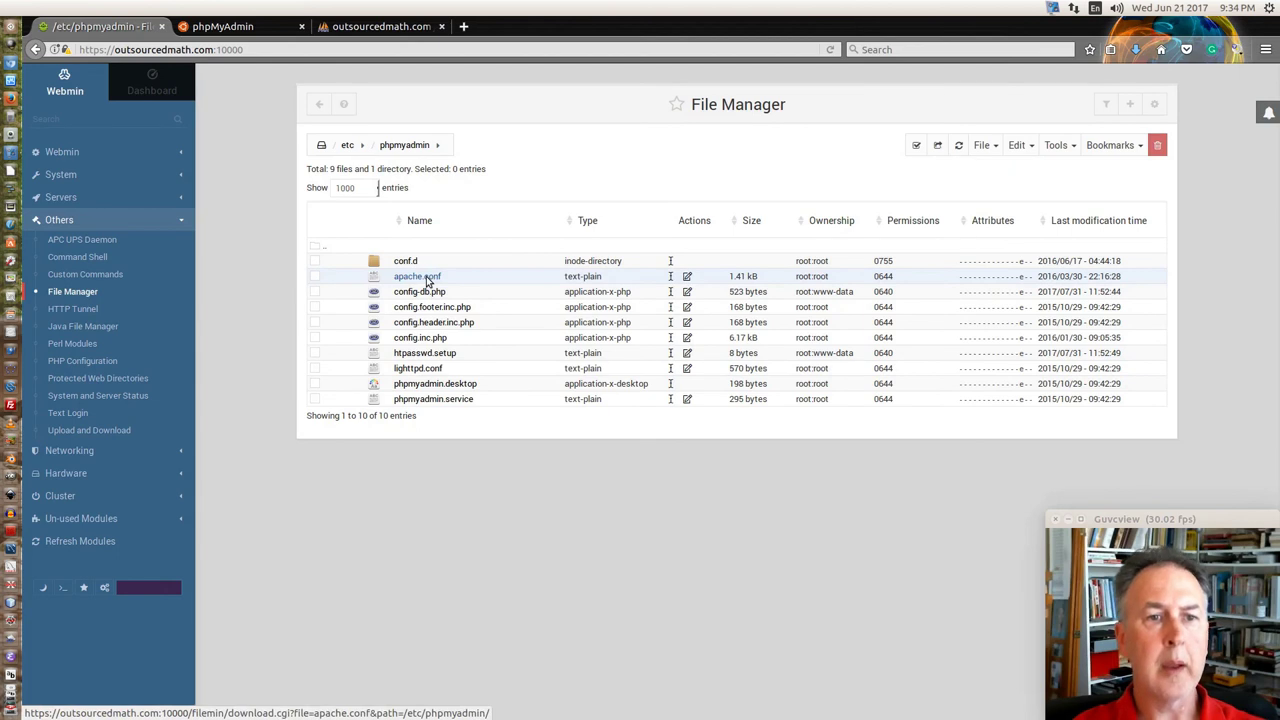
Go to Webmin's Apache Webserver module and apply the configuration changes to the running server.
left_click(82, 198)
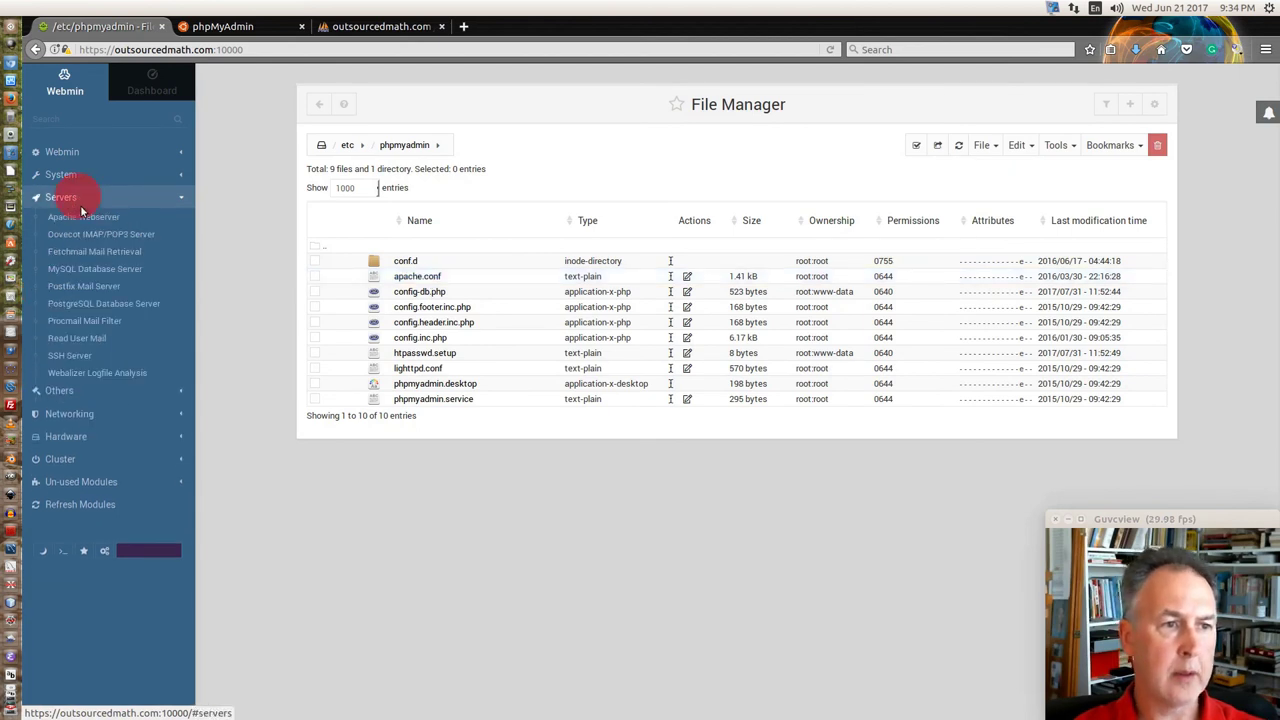
left_click(84, 216)
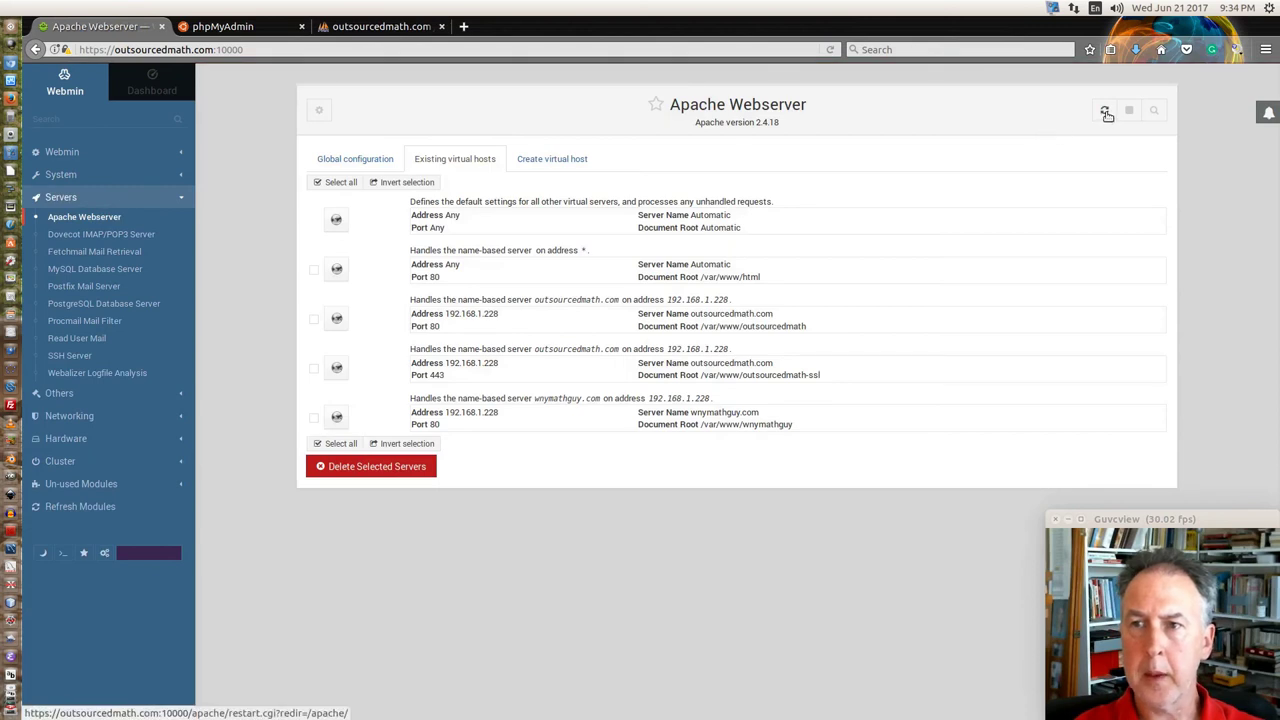
left_click(1105, 111)
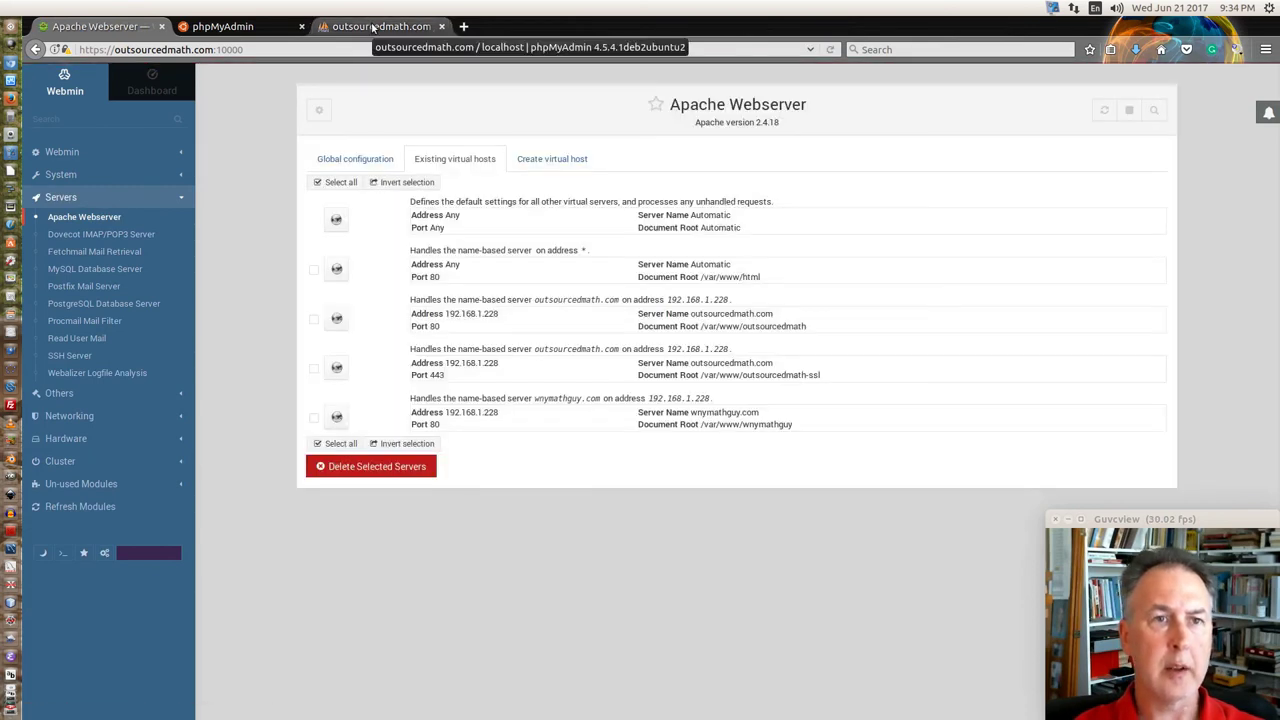
Reload the phpMyAdmin site, sign in at the authentication prompt with the web user's name and password, and decline saving the login.
left_click(373, 28)
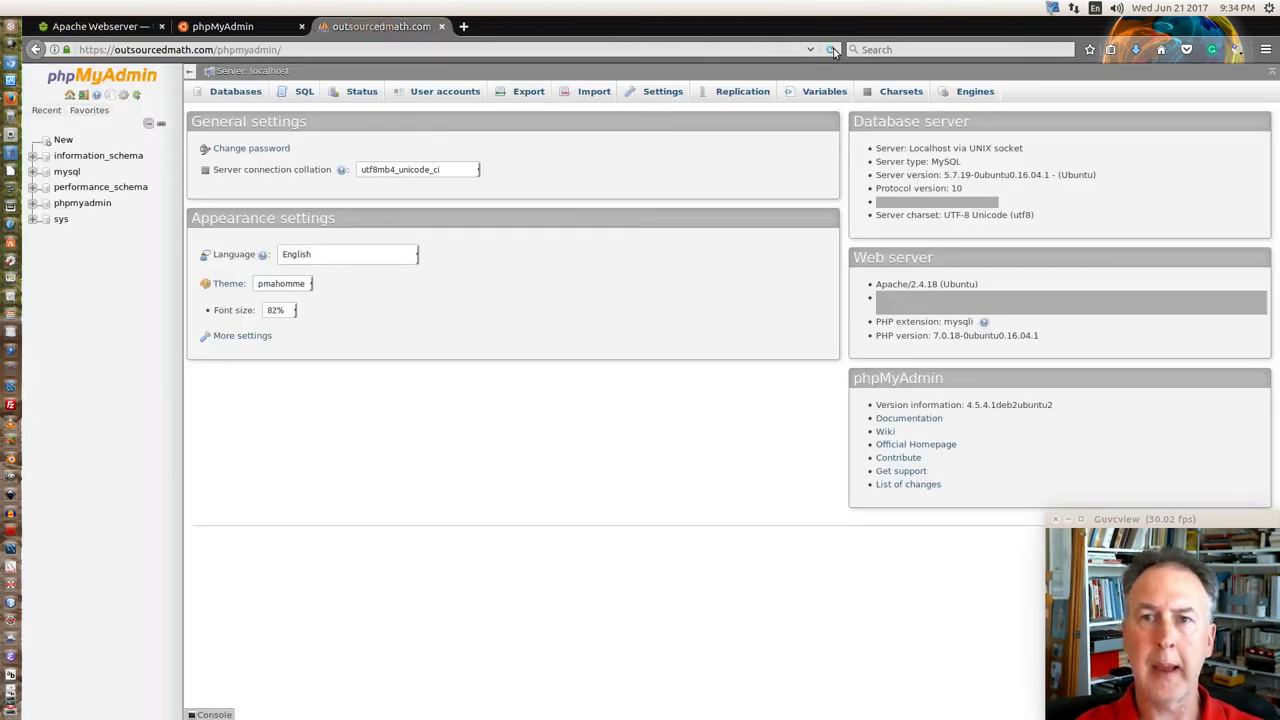
left_click(829, 49)
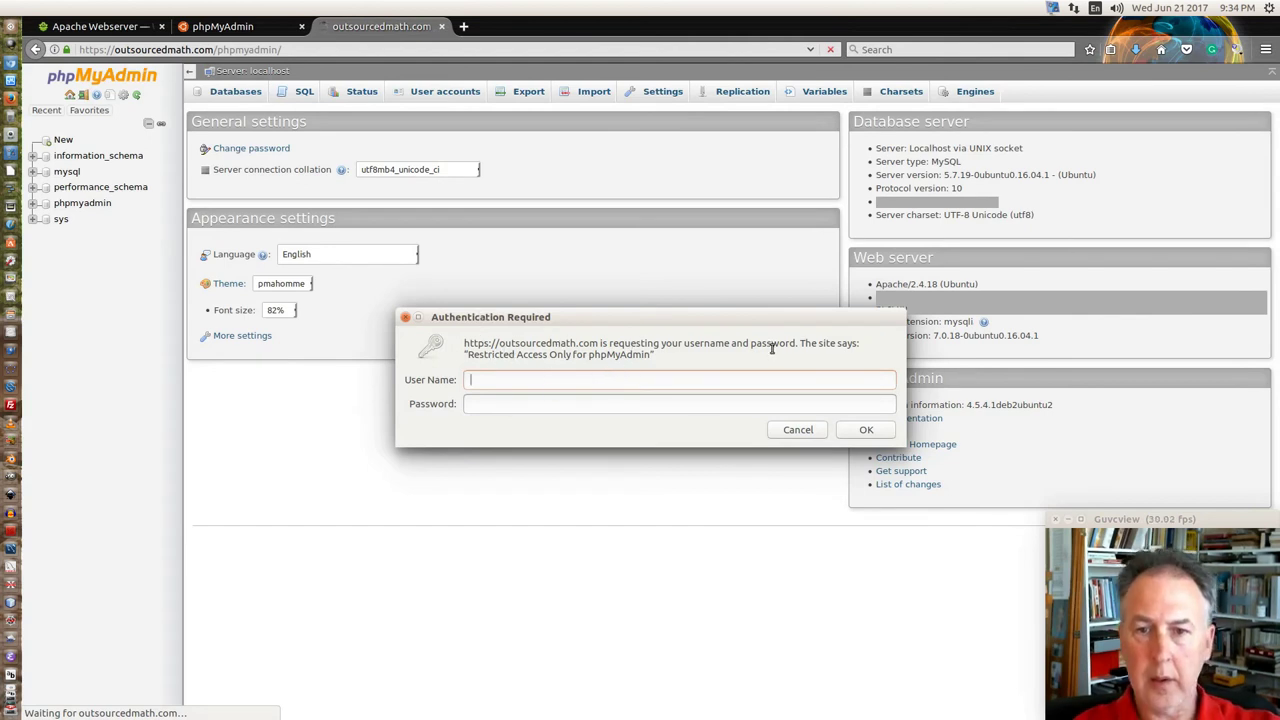
left_click(569, 379)
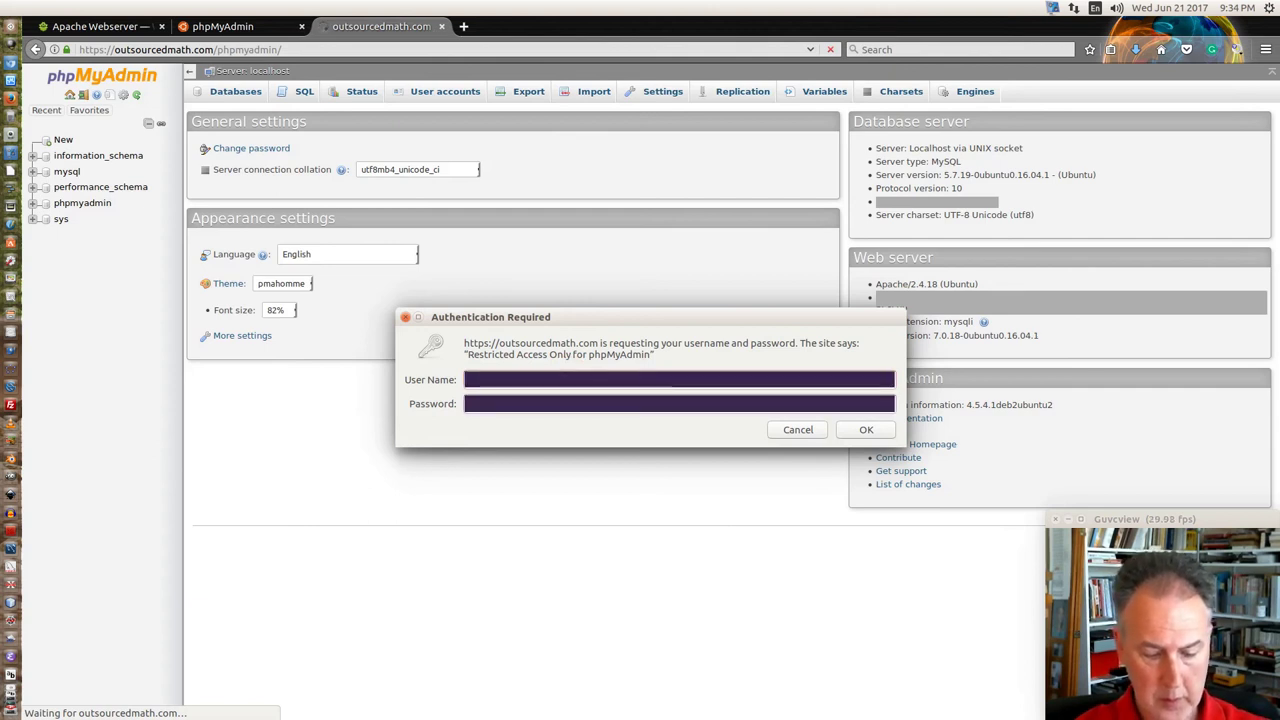
left_click(560, 402)
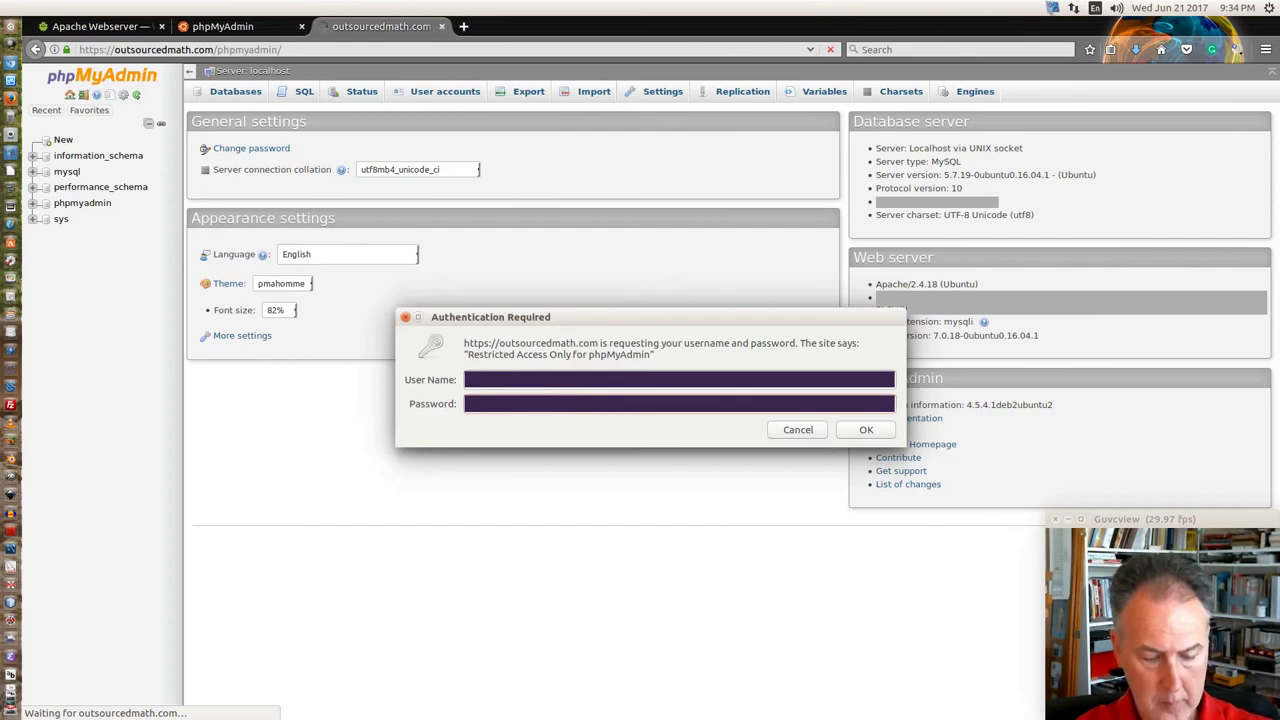
left_click(866, 430)
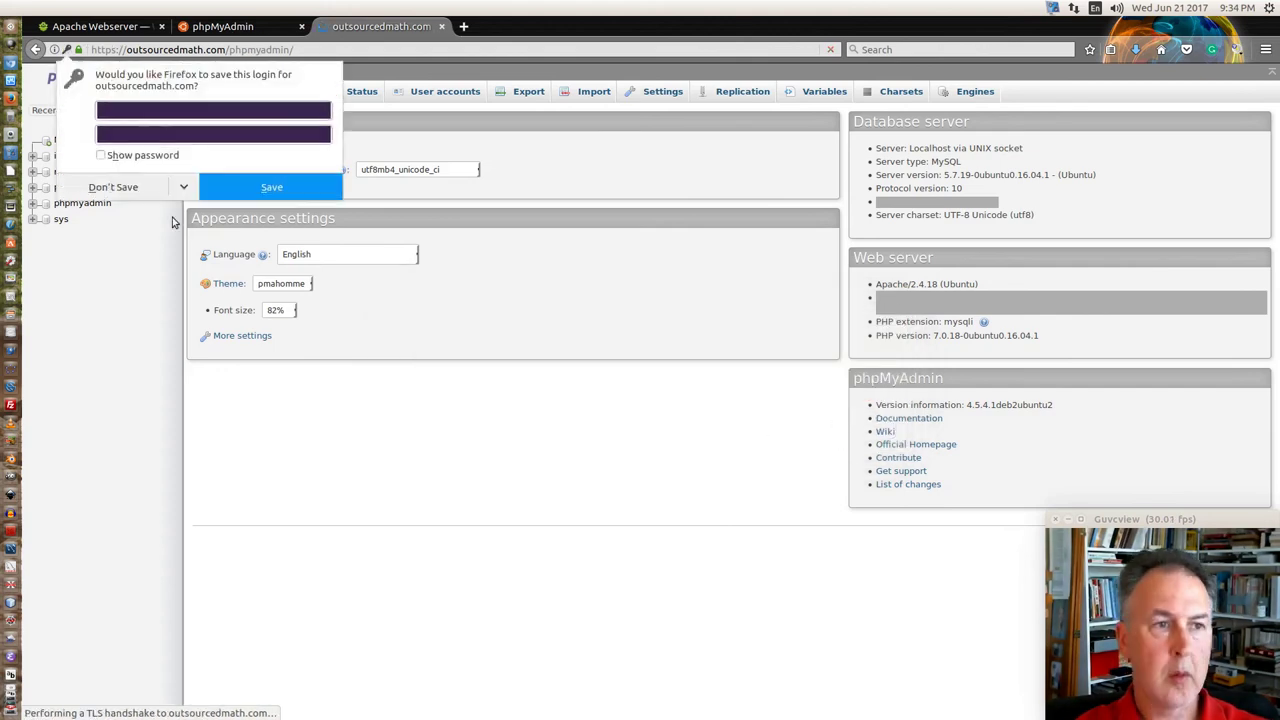
left_click(125, 188)
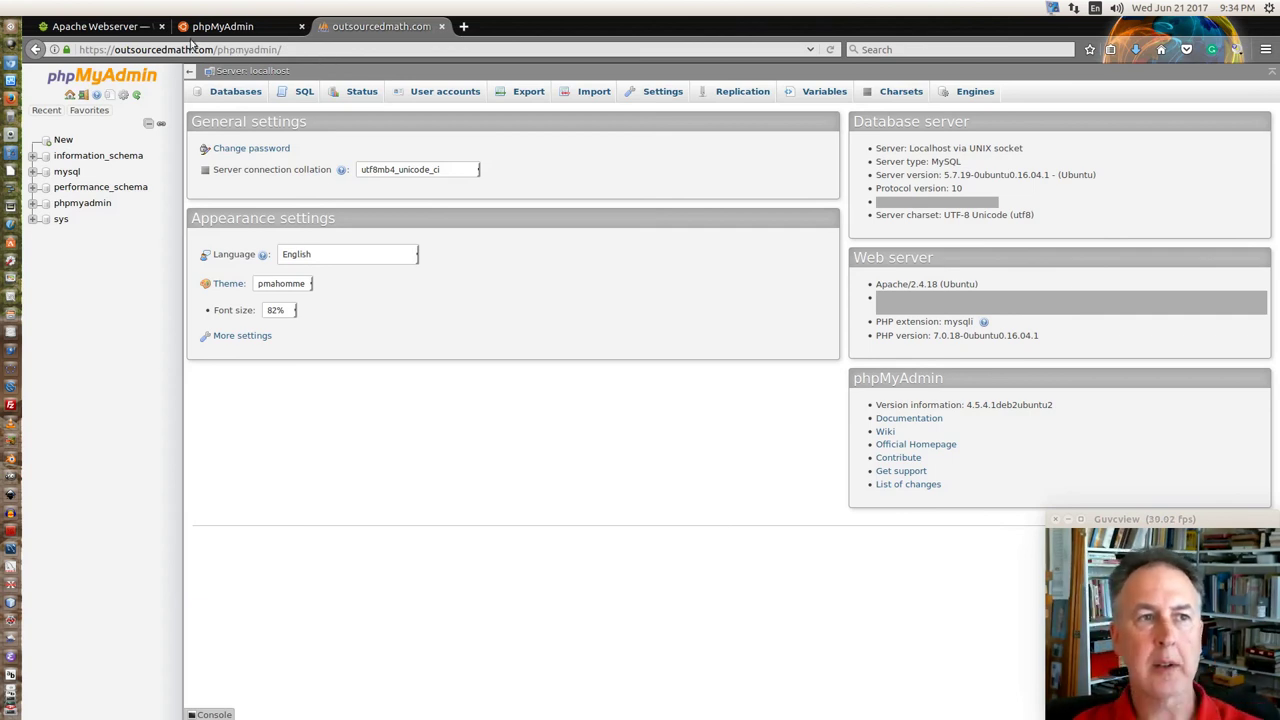
Examine the document options and directives of the /var/www/outsourcedmath-ssl directory on the port 443 virtual server in Webmin.
left_click(124, 28)
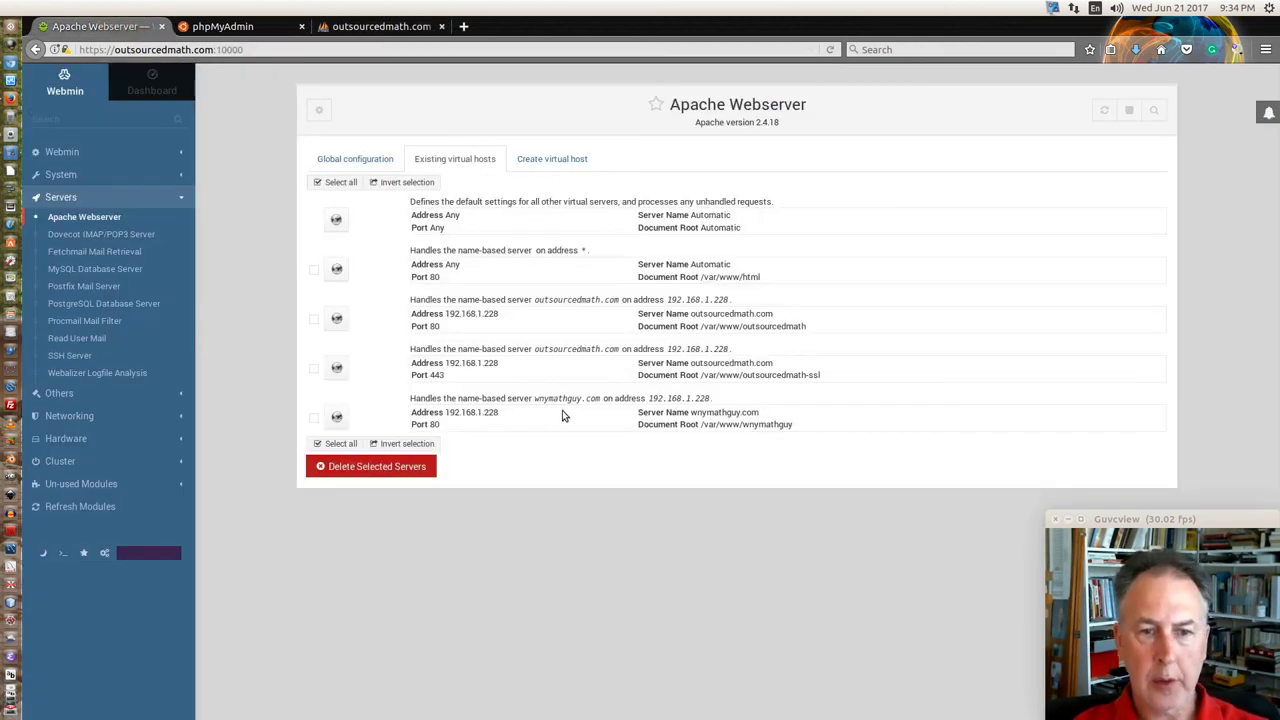
left_click(339, 371)
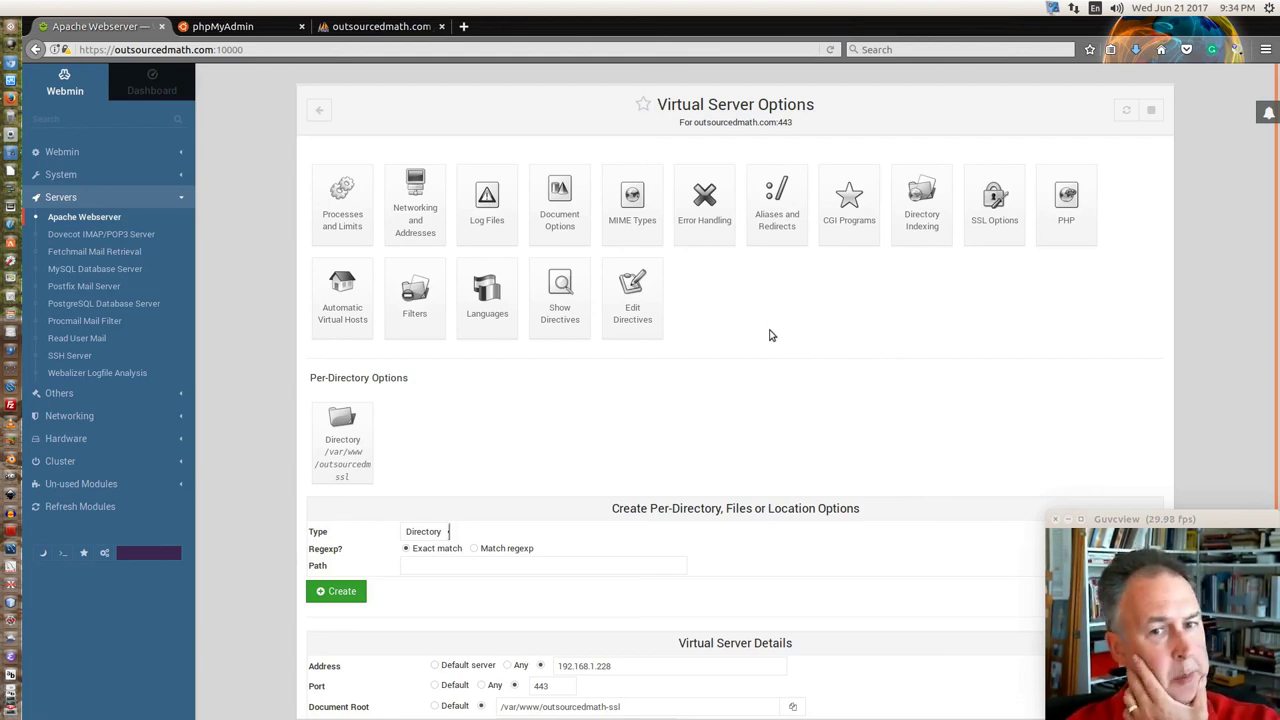
left_click(343, 424)
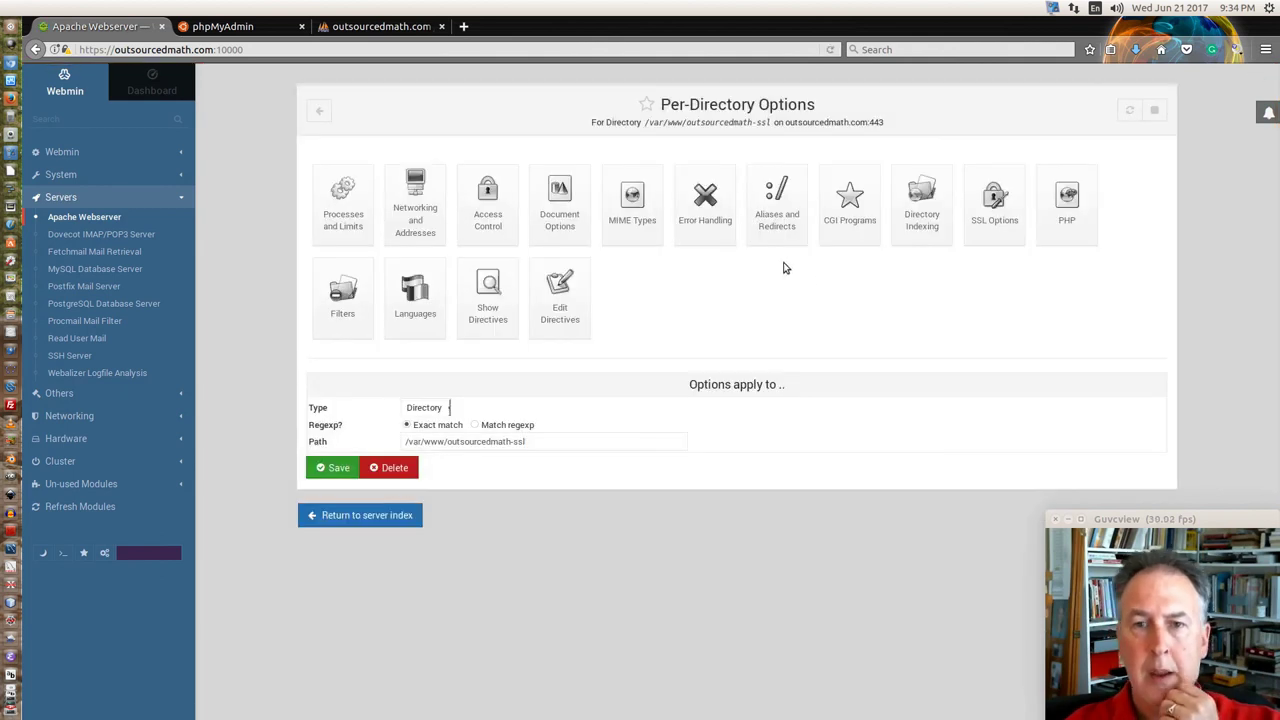
left_click(563, 203)
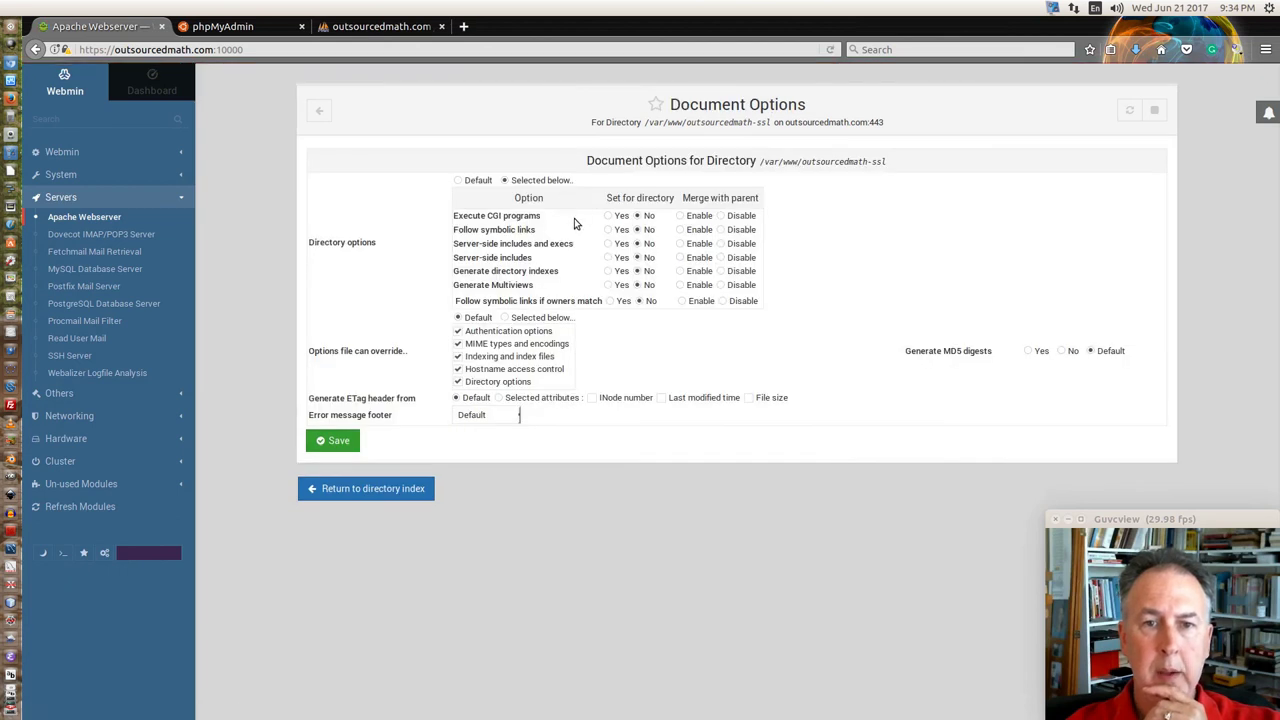
left_click(346, 489)
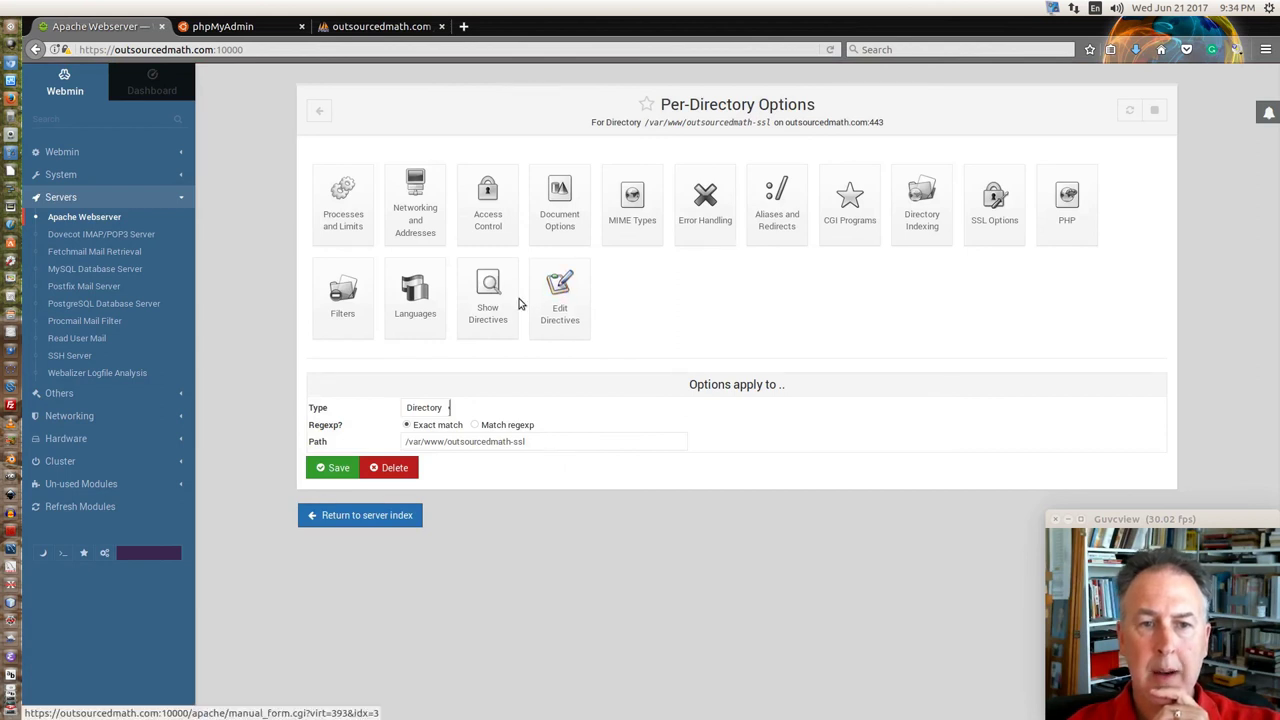
left_click(558, 296)
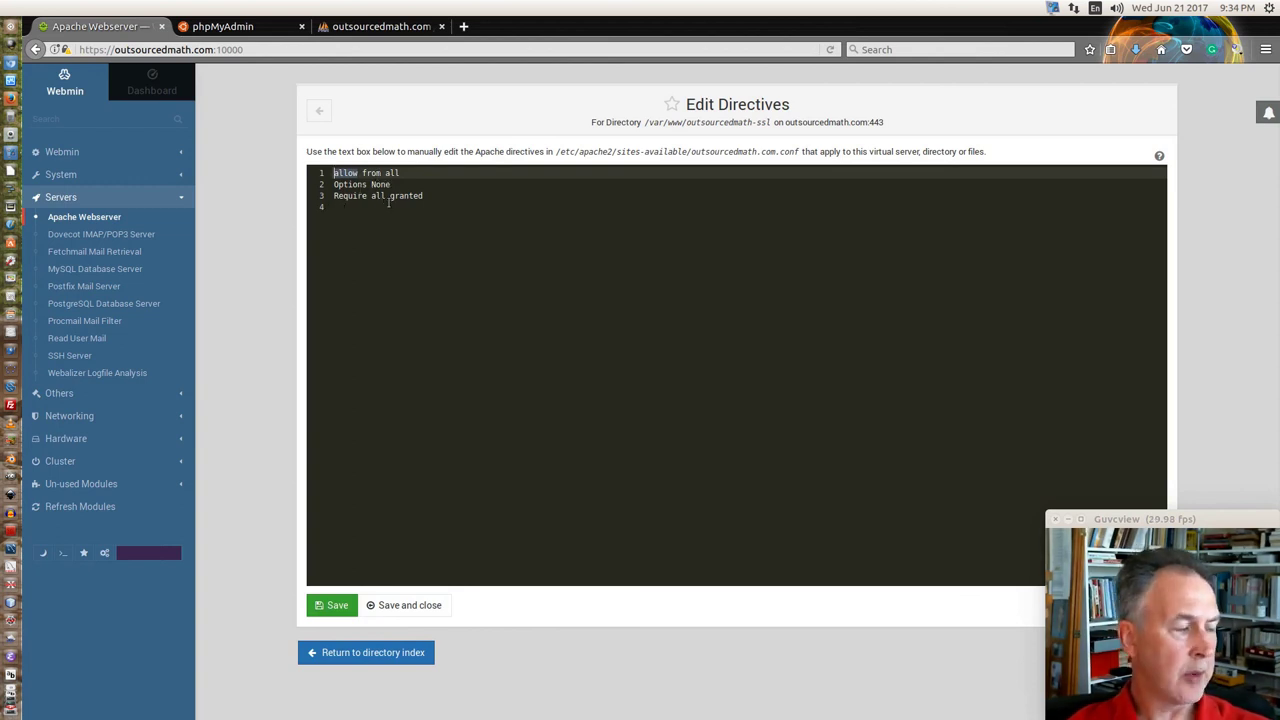
left_click(351, 660)
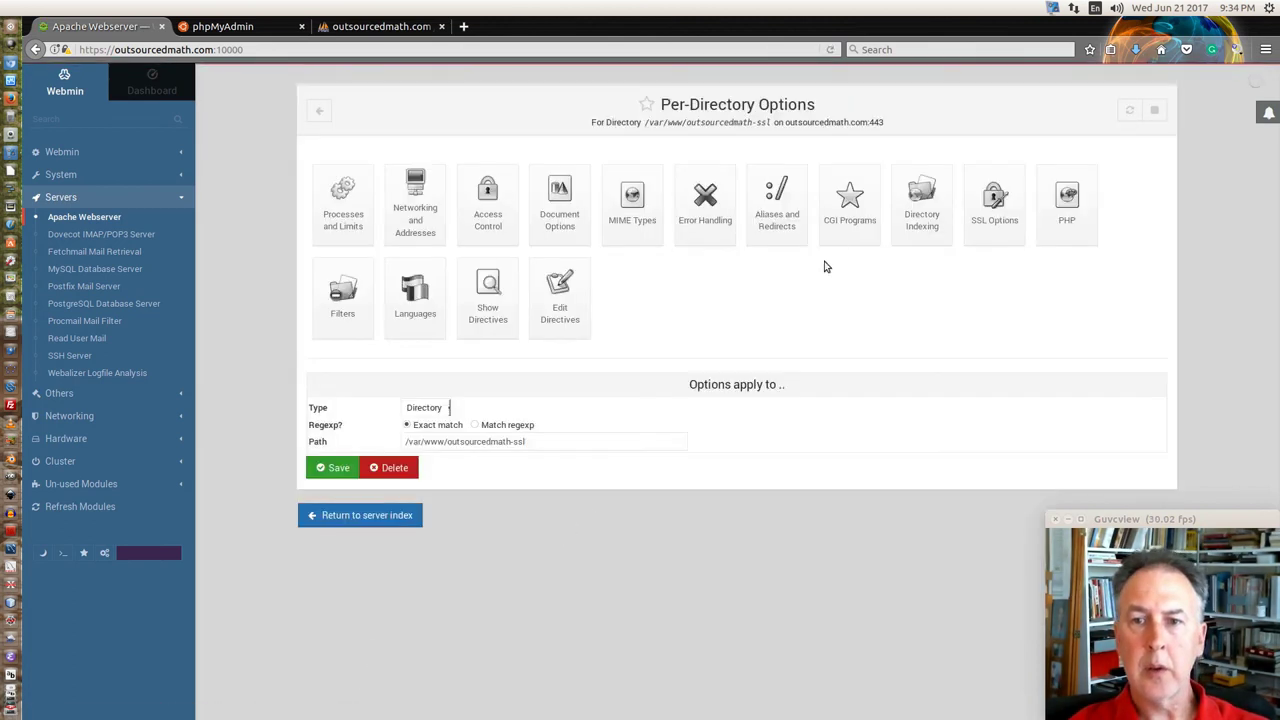
In the directory's Document Options, set file overrides to the selected options and Follow symbolic links to Yes, and save.
left_click(565, 203)
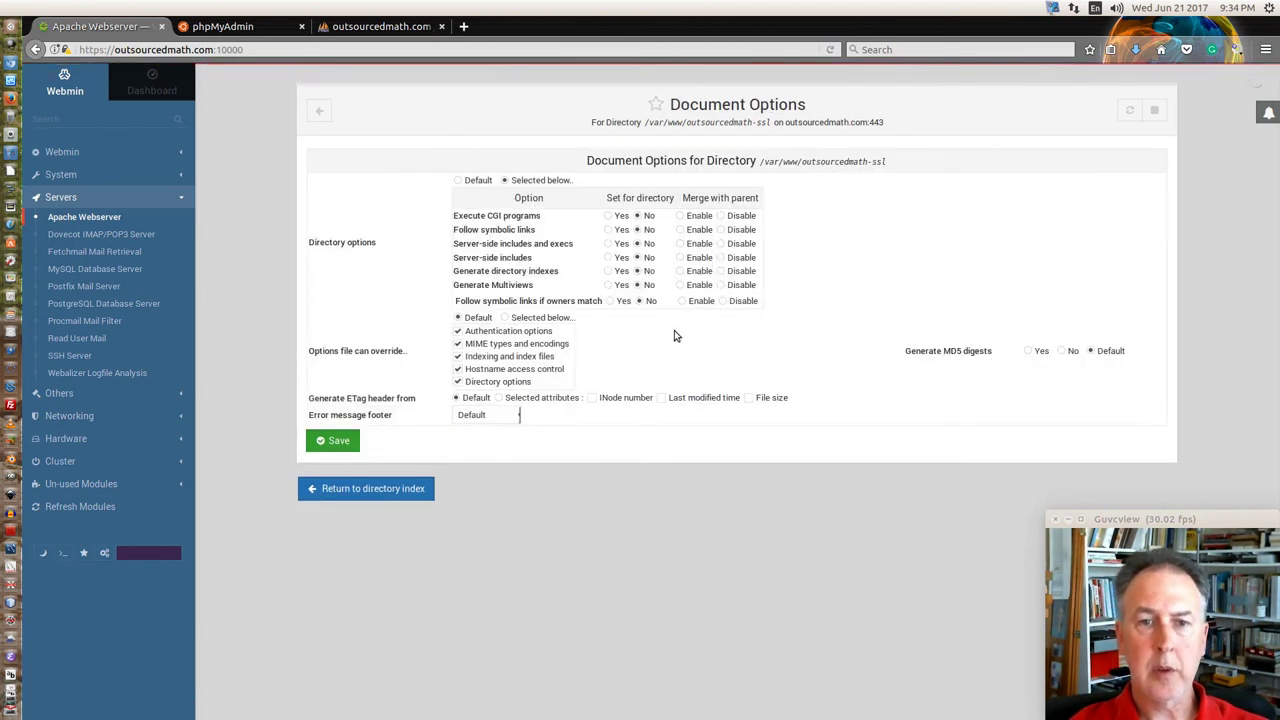
left_click(504, 318)
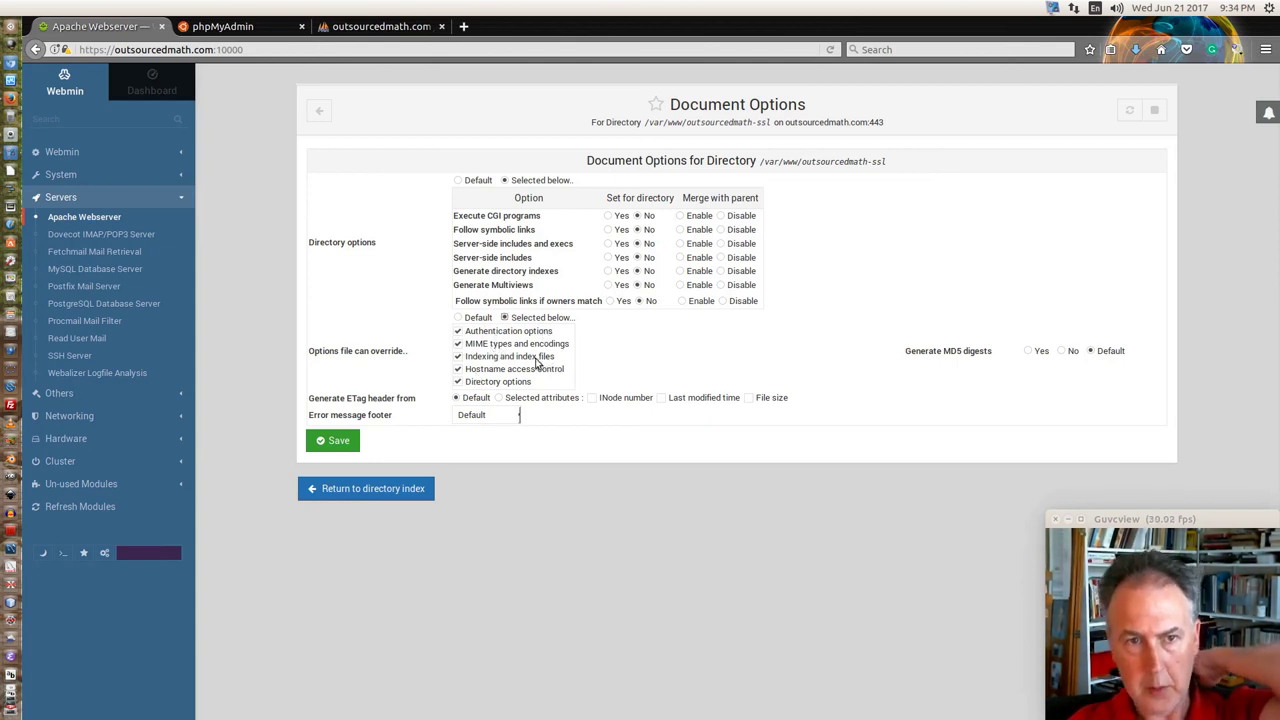
left_click(608, 230)
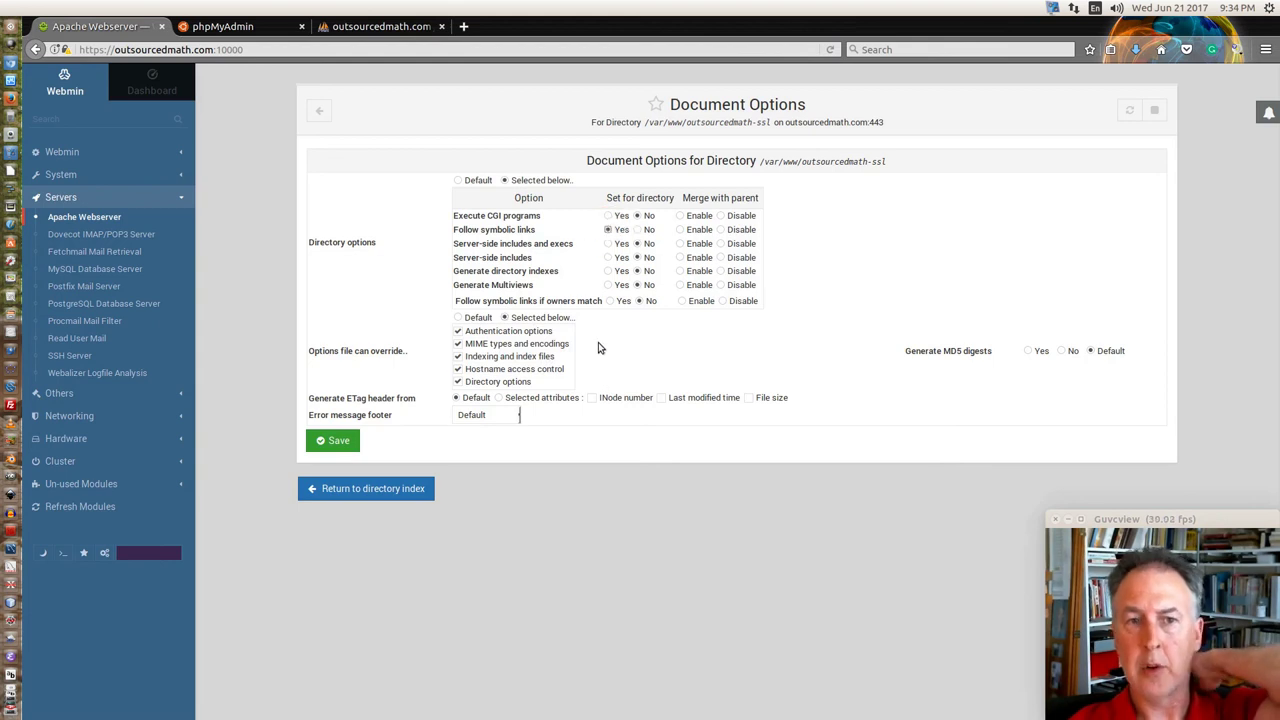
left_click(340, 440)
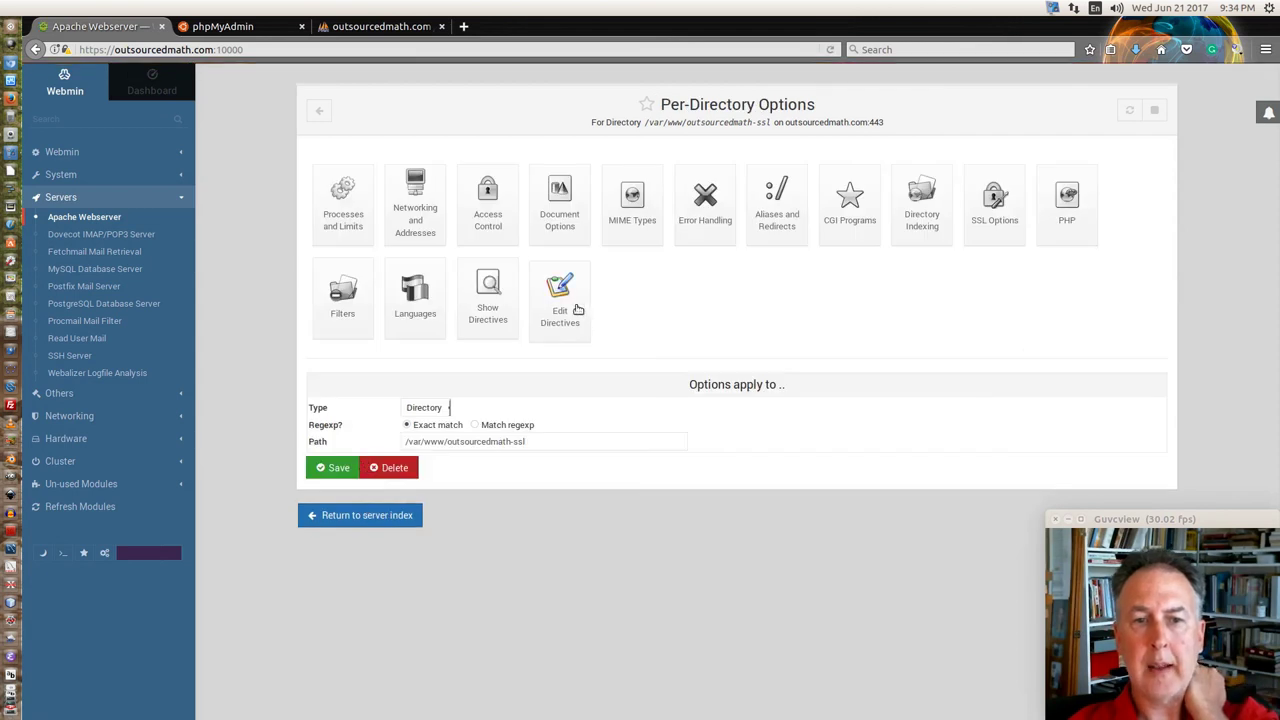
In the directory's directives, change Options to None, remove the AllowOverride All line, save and return to the directory index.
left_click(564, 290)
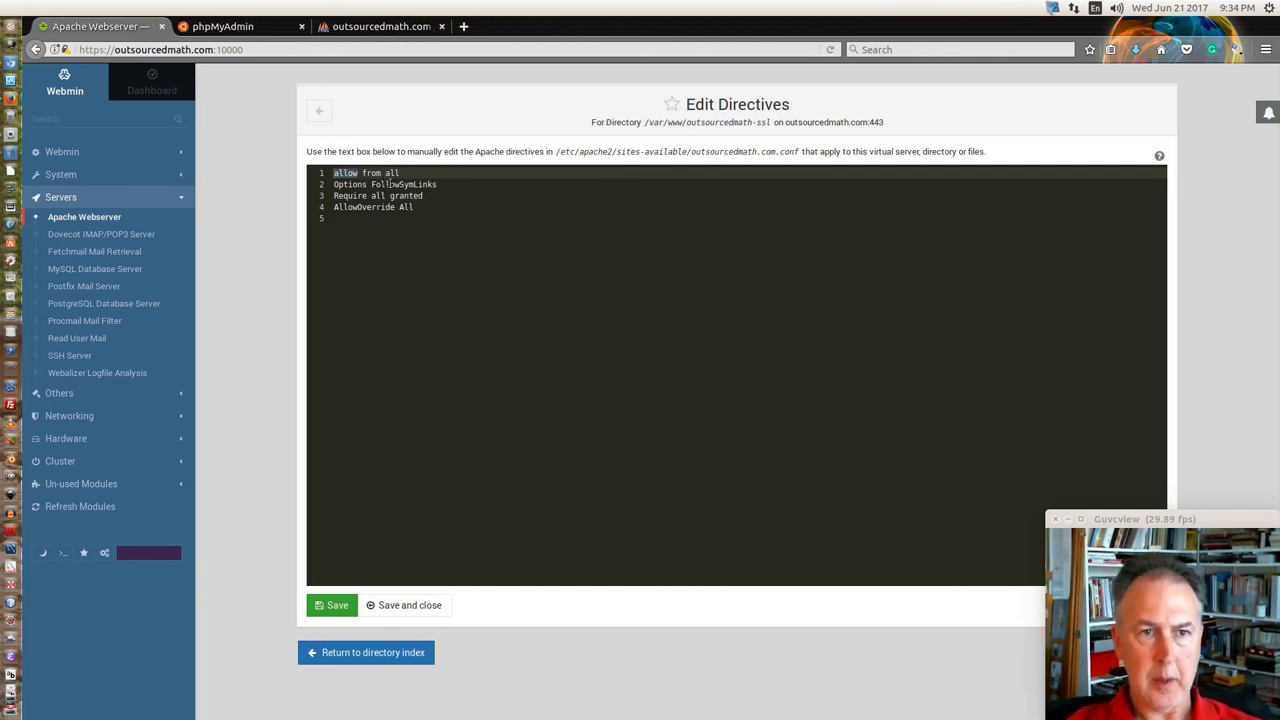
double_click(391, 184)
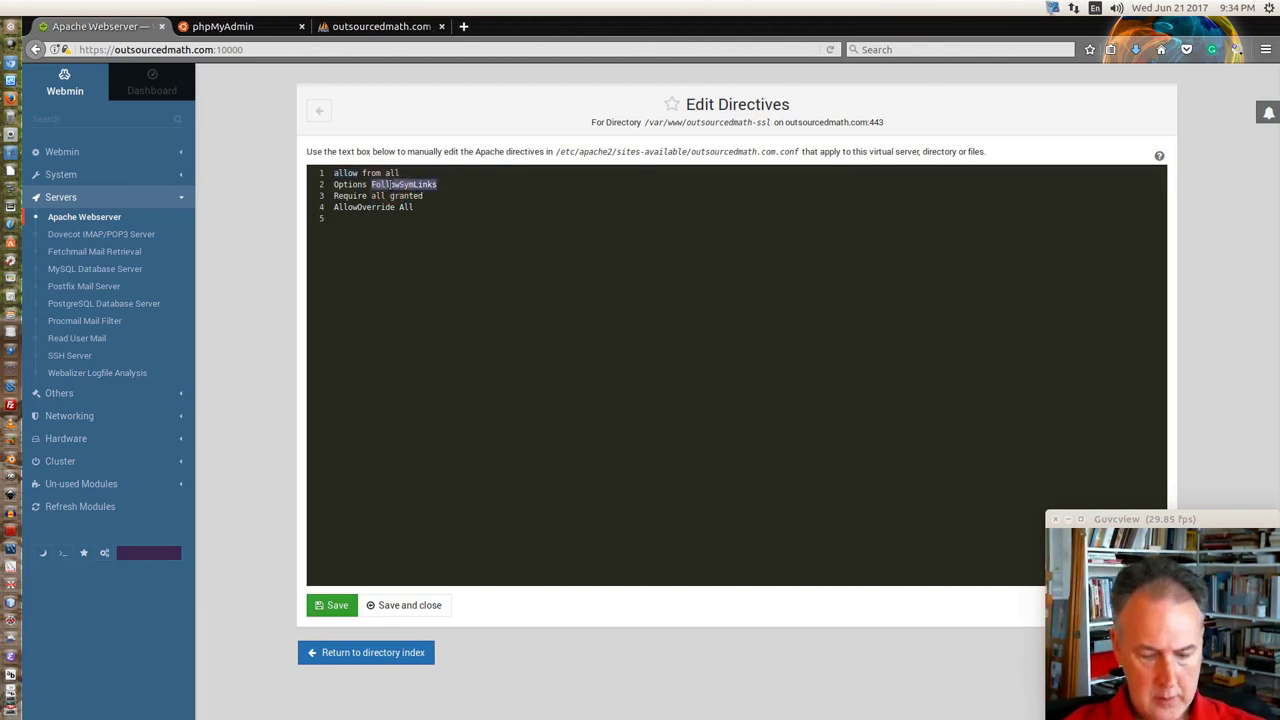
type("None")
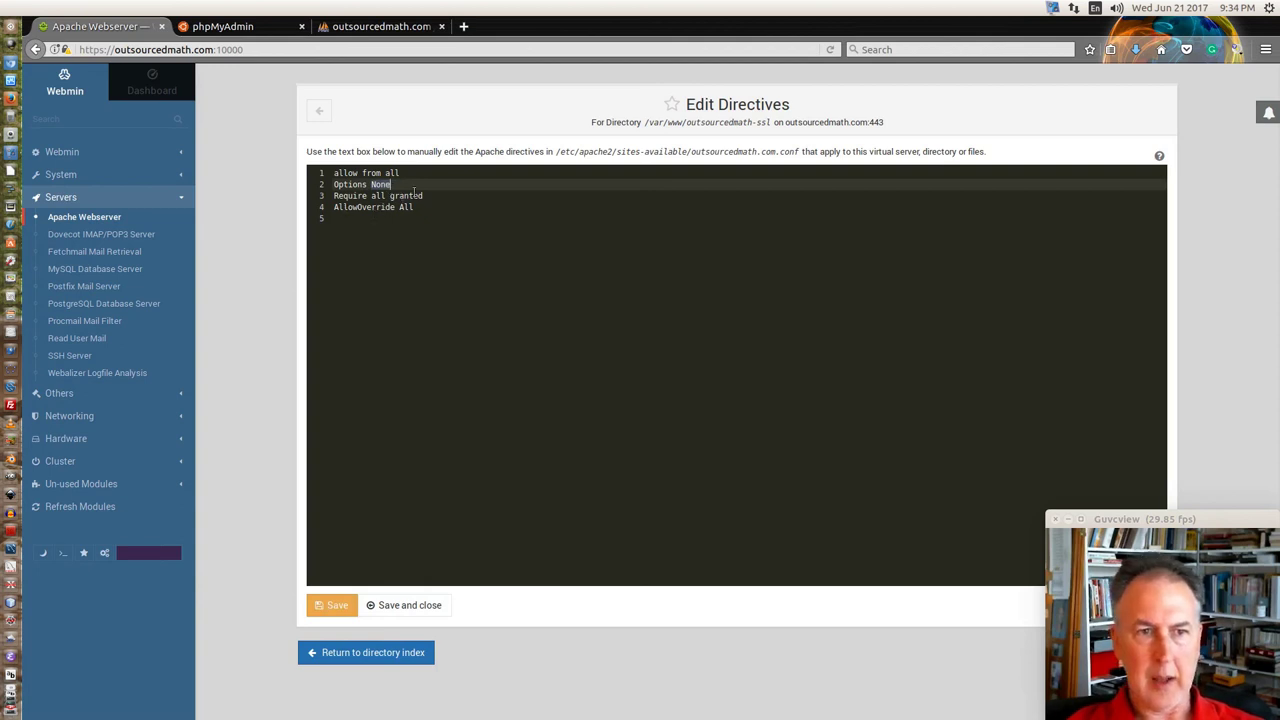
left_click_drag(435, 197, 437, 220)
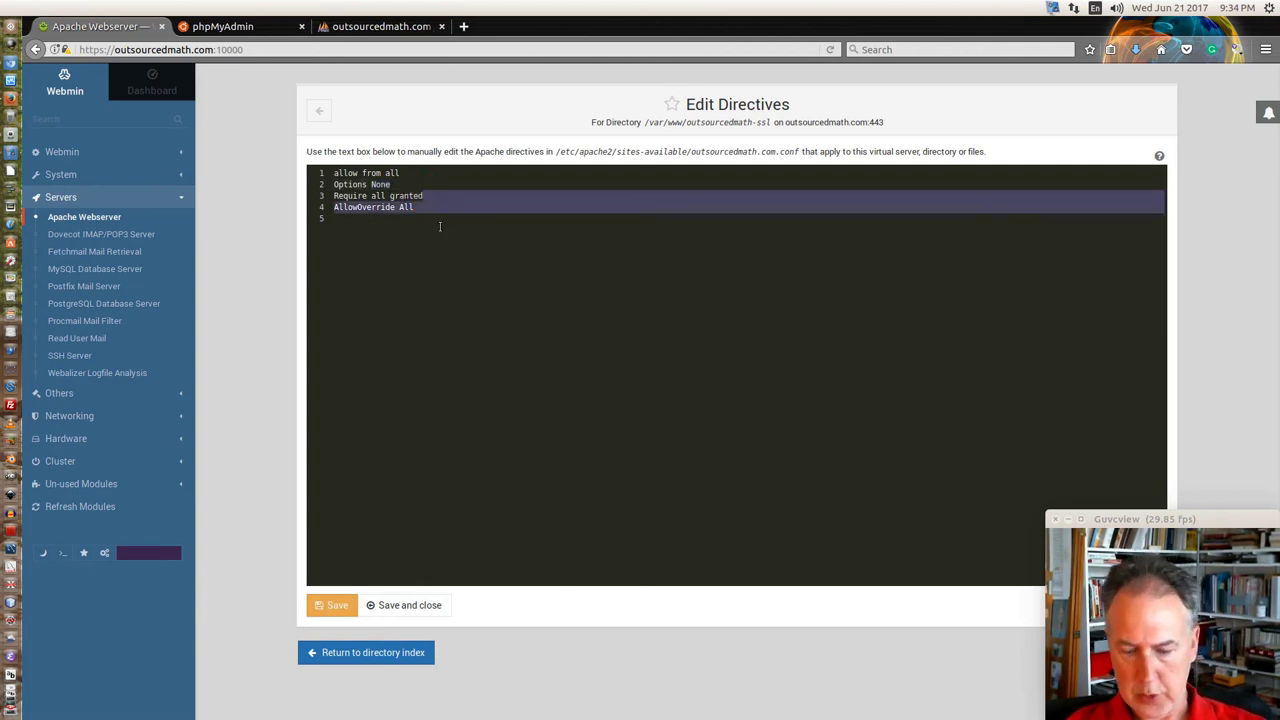
key("BackSpace")
left_click(347, 601)
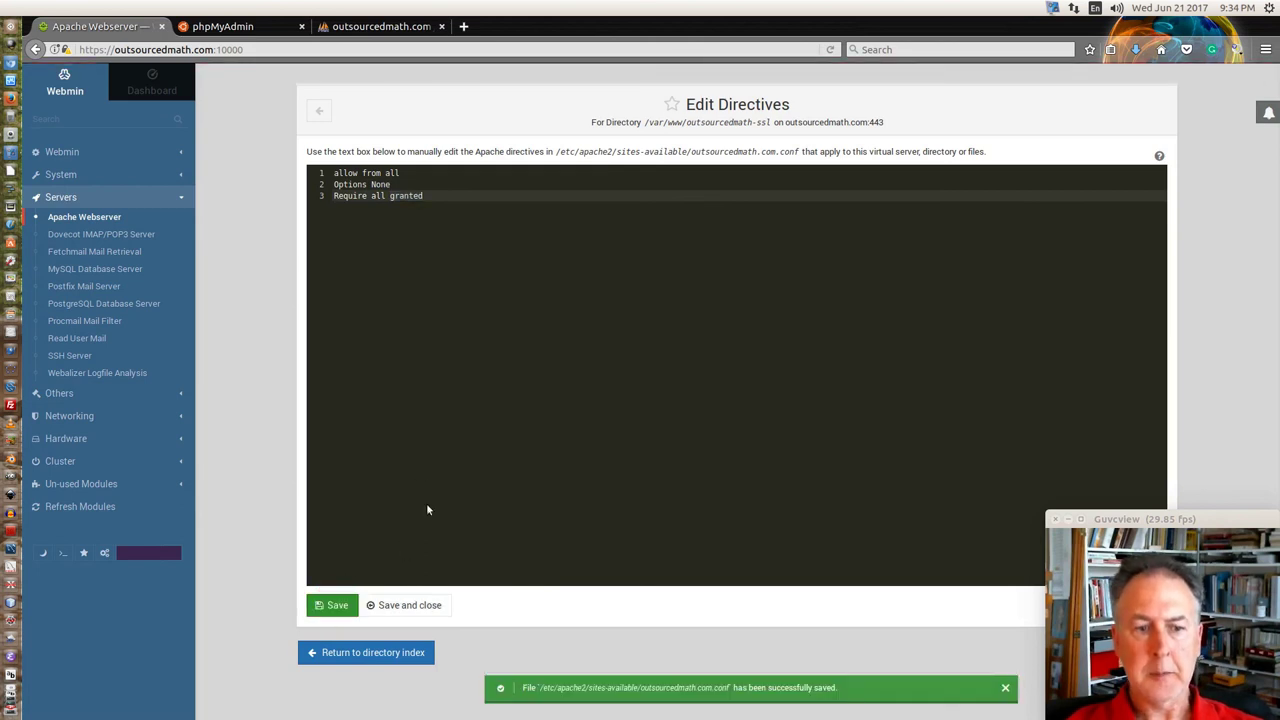
left_click(366, 658)
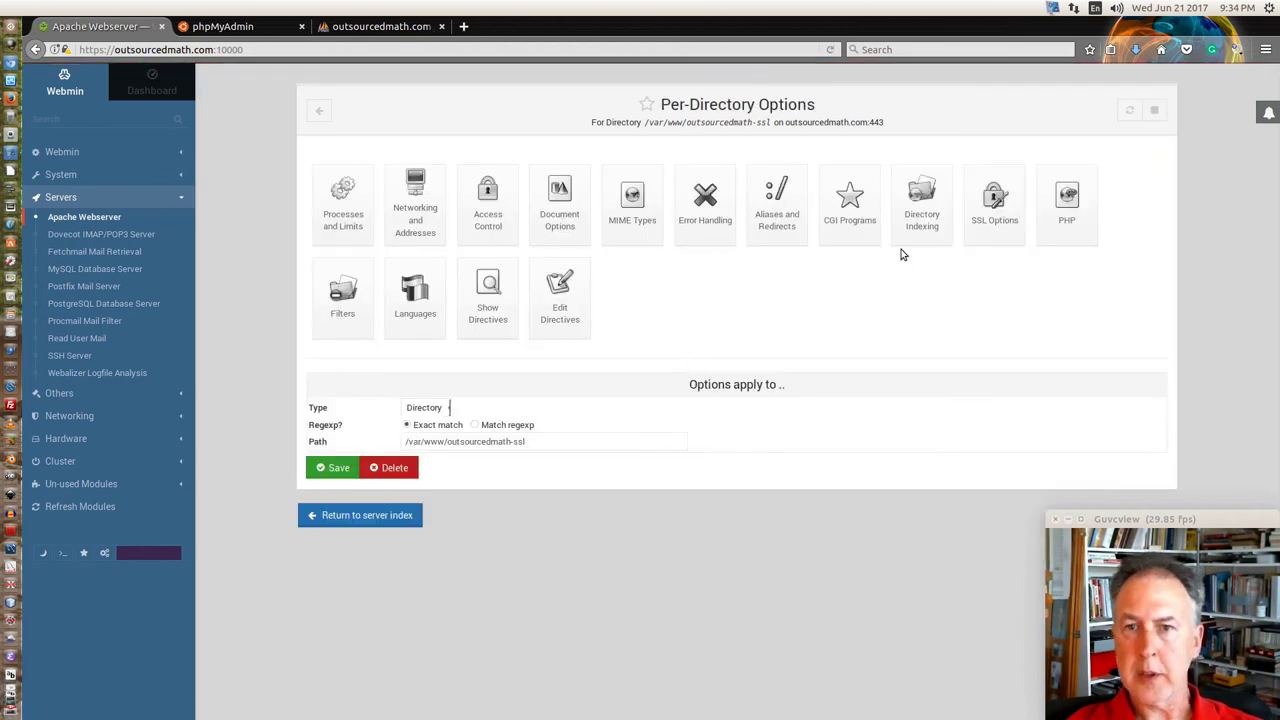
Review the Document Options and Access Control settings of the /var/www/outsourcedmath-ssl directory.
left_click(558, 213)
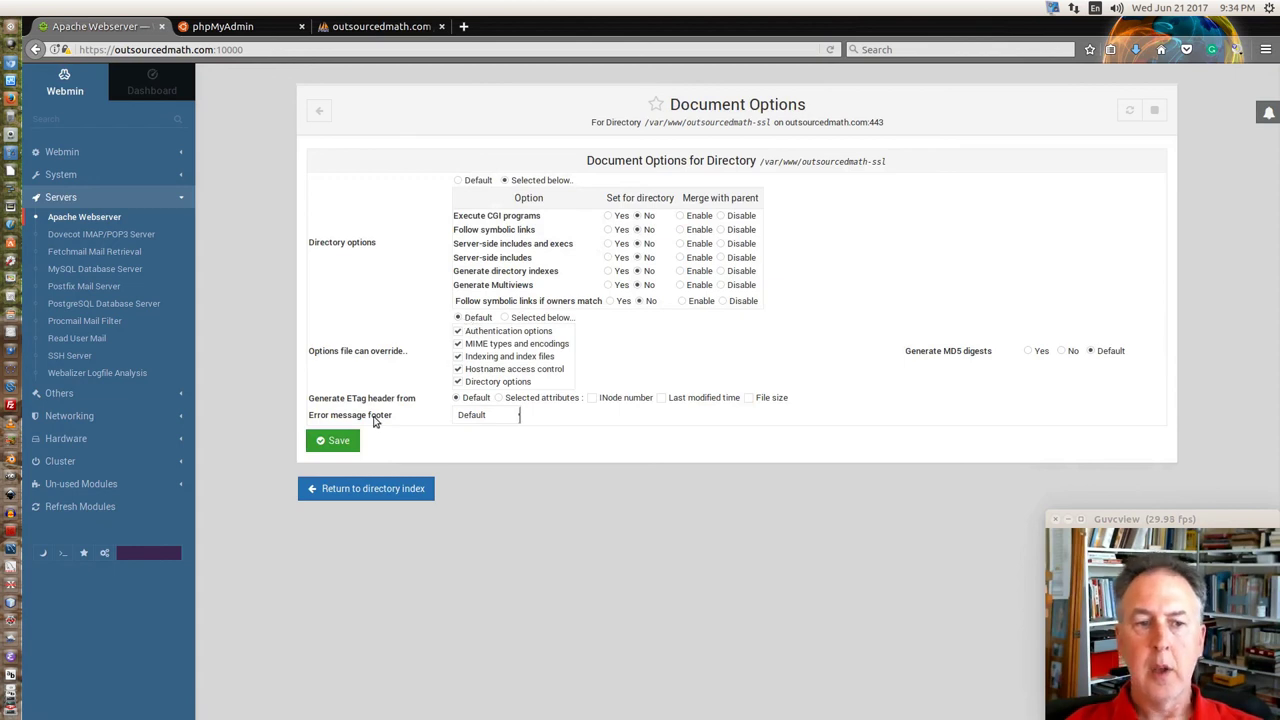
left_click(356, 494)
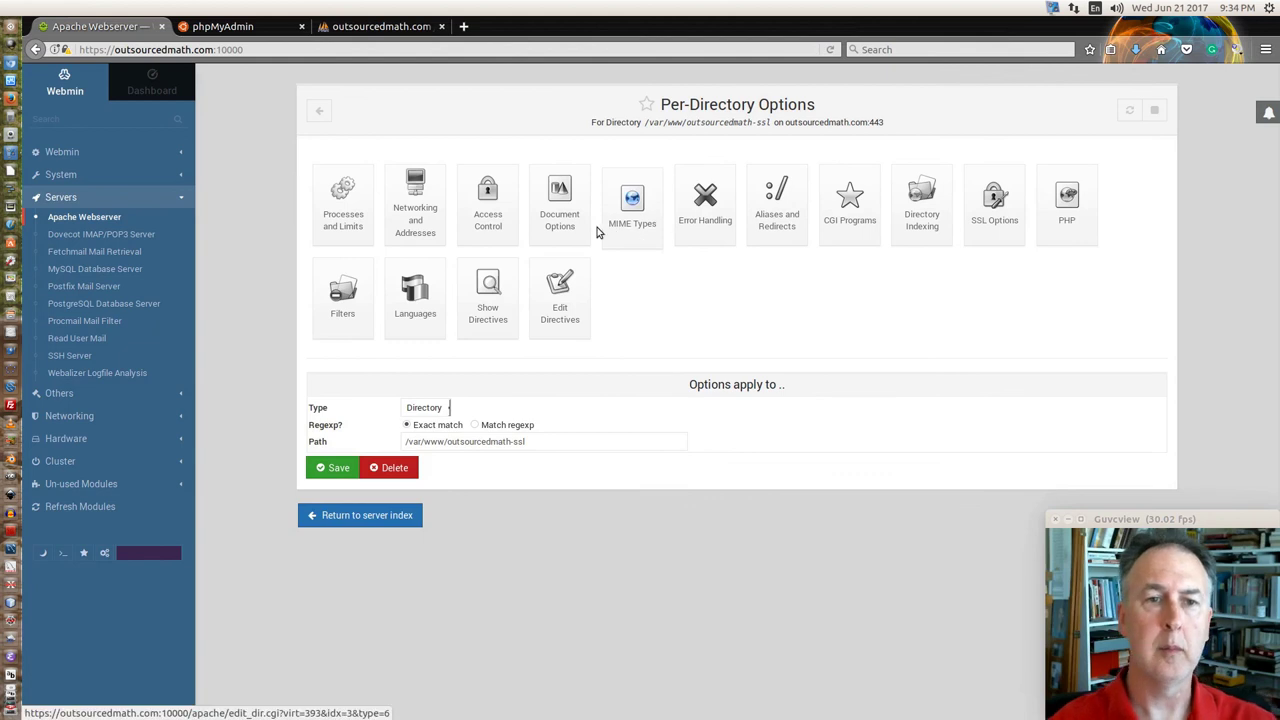
left_click(488, 229)
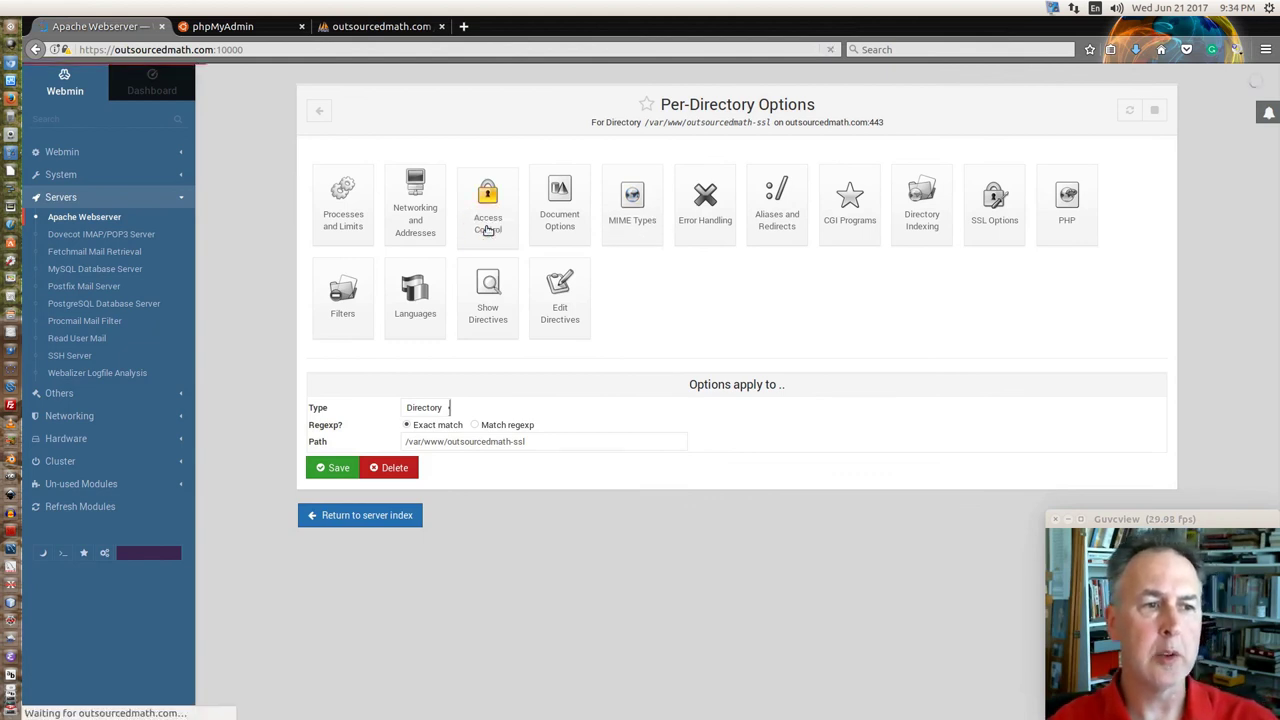
left_click(63, 395)
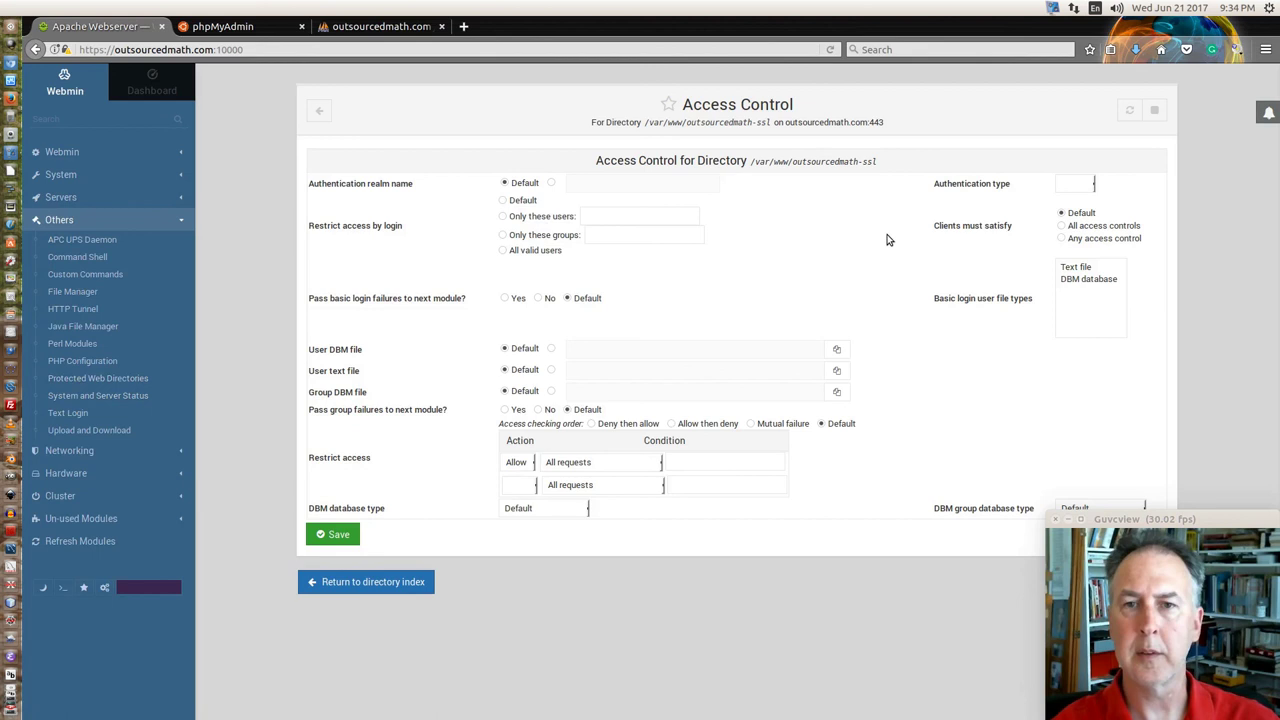
left_click(327, 588)
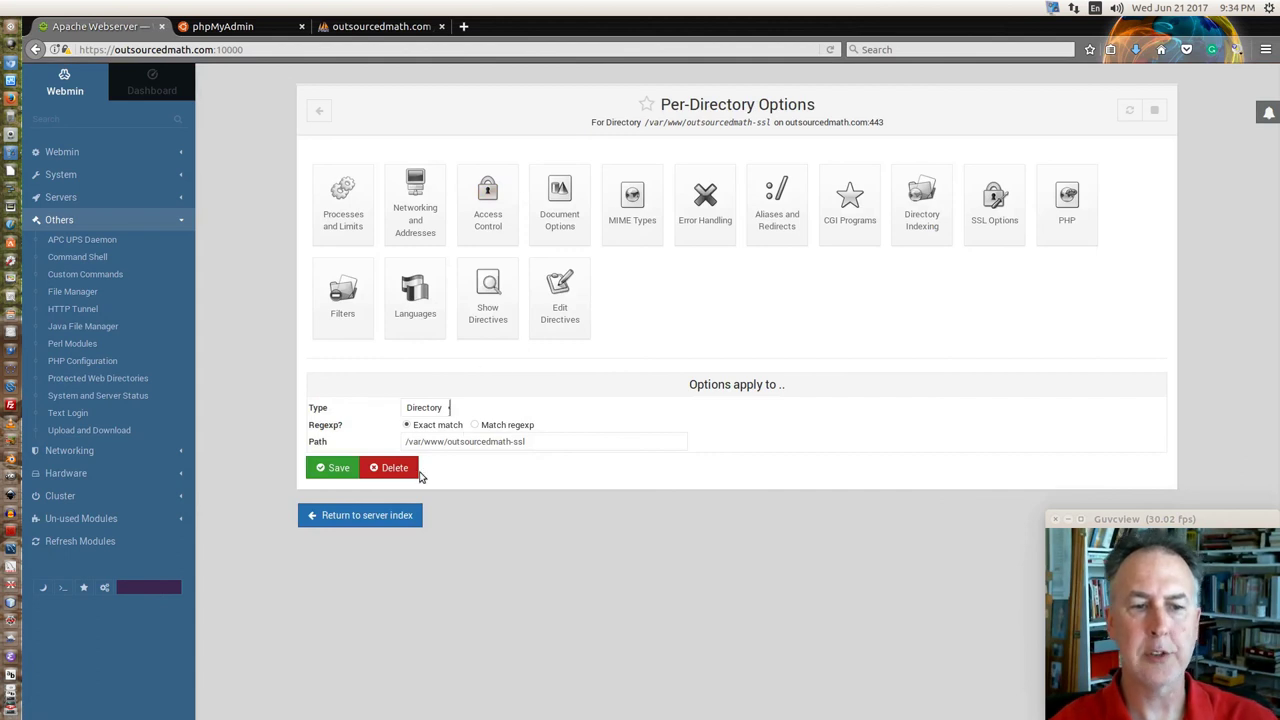
Return to the Apache Webserver virtual host list, apply the changes and switch back to the phpMyAdmin site.
left_click(363, 518)
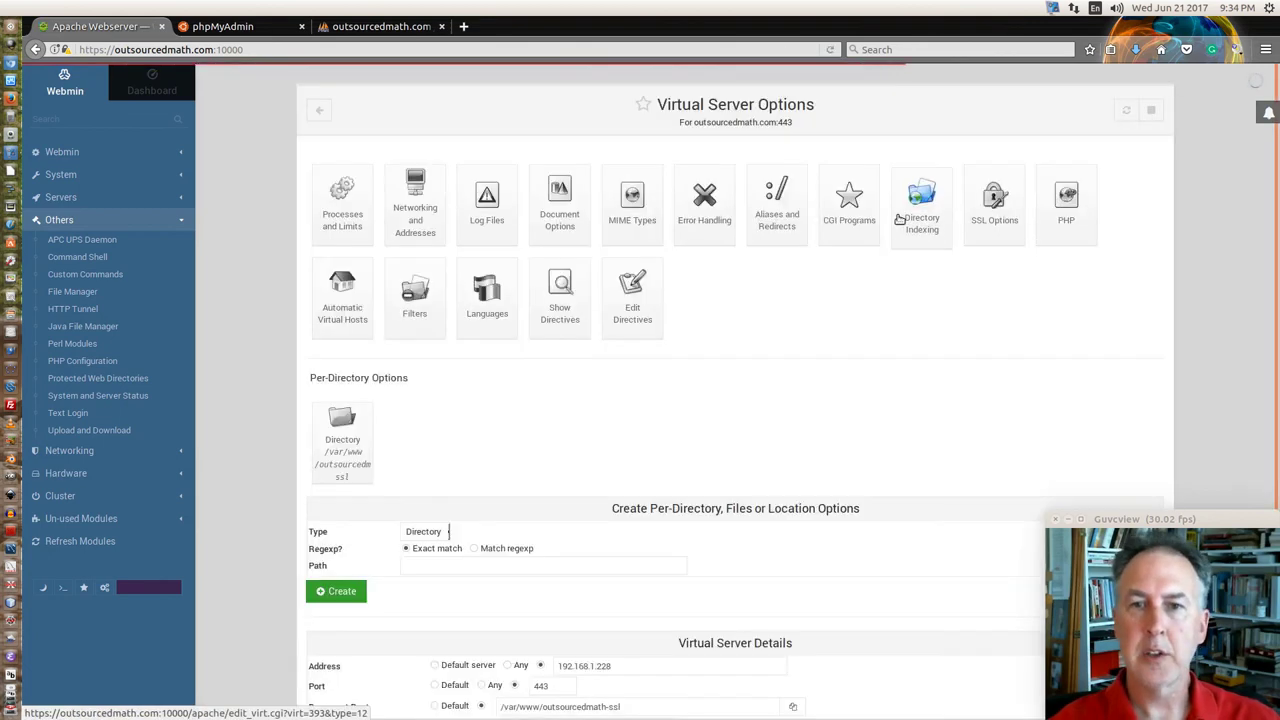
scroll(309, 485, "down", 2)
left_click(352, 700)
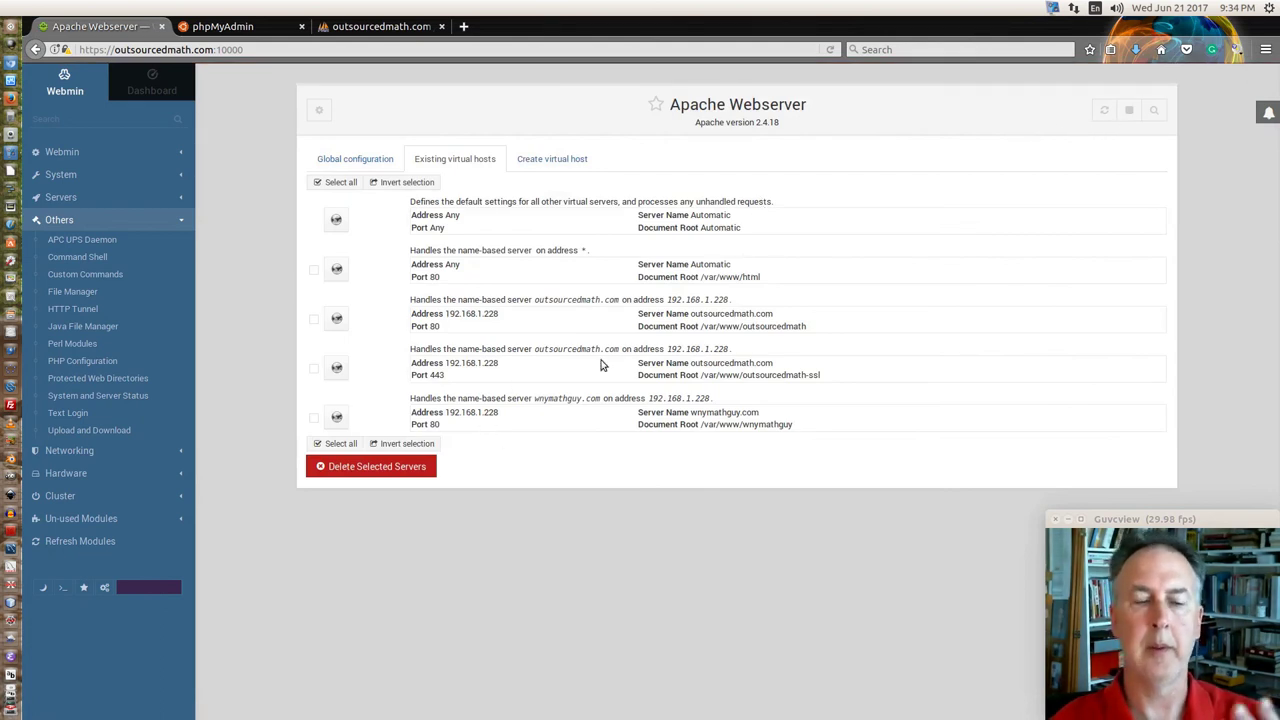
left_click(1106, 111)
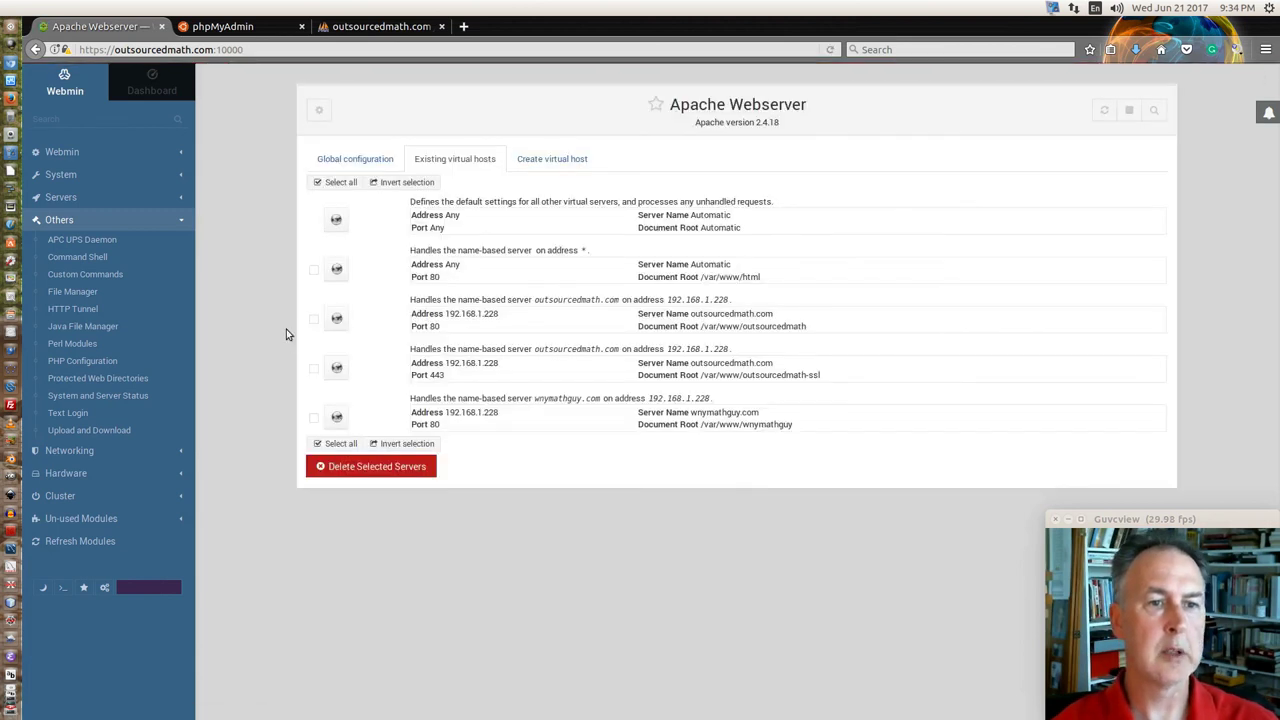
left_click(383, 28)
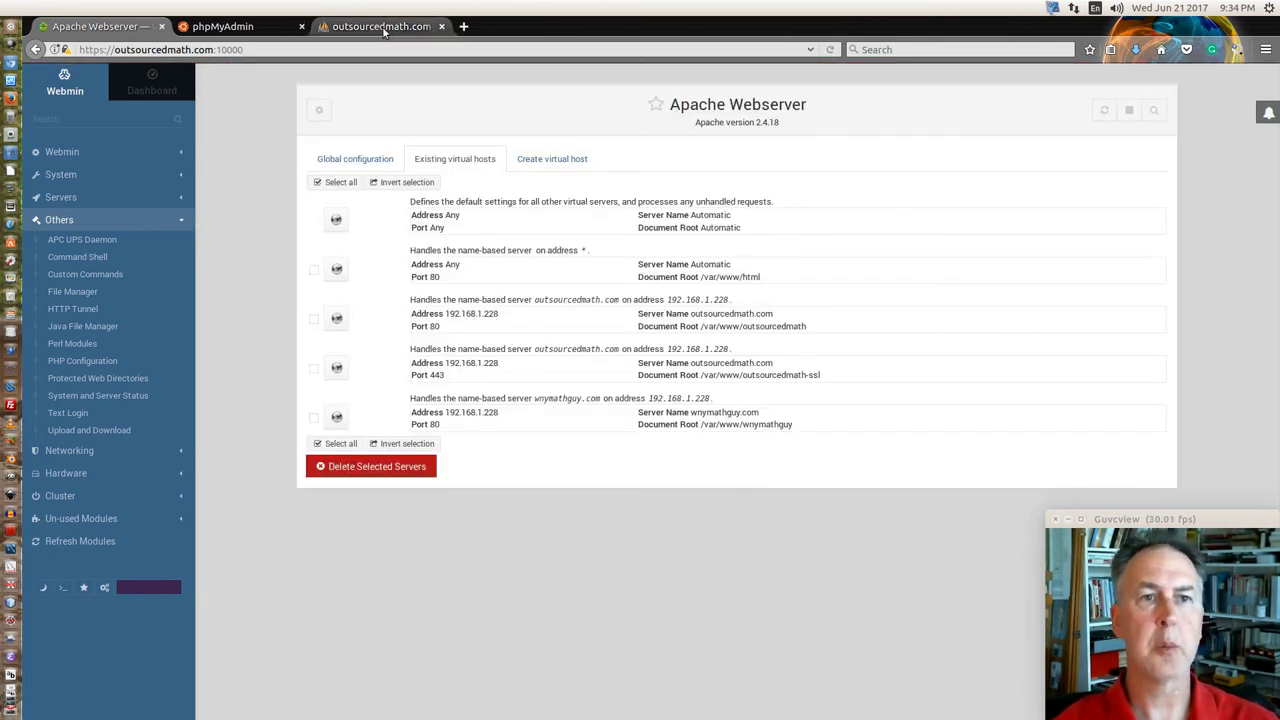